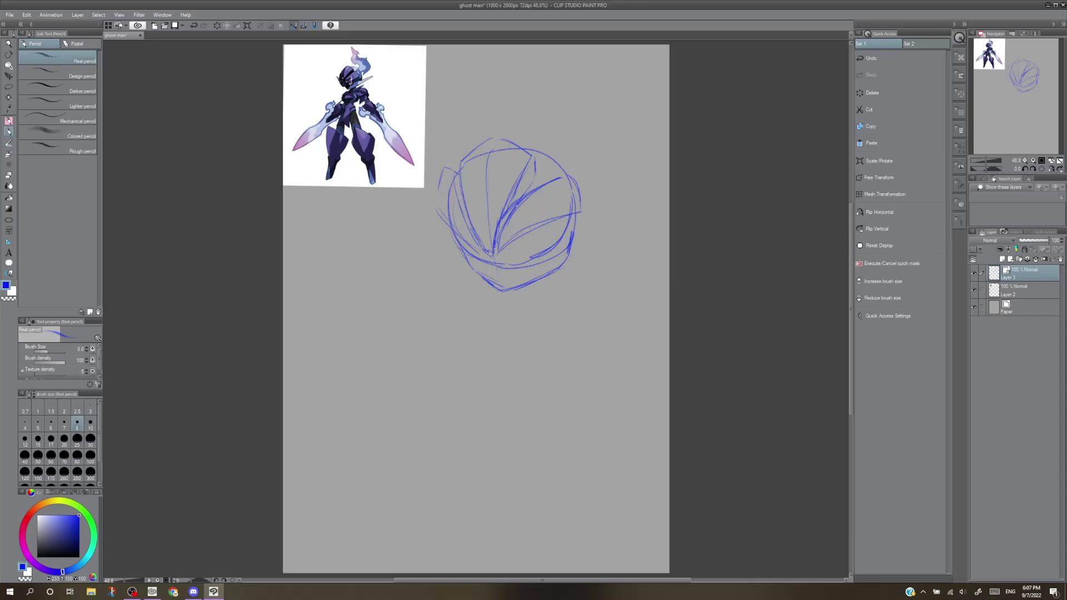
Sketch the helmet's fold lines and close the outline of the small fin on its left side.
drag(506, 225, 499, 249)
drag(436, 207, 440, 186)
mouse_move(529, 191)
mouse_down()
mouse_move(549, 175)
mouse_move(540, 178)
mouse_up()
key(ctrl+z)
mouse_move(537, 174)
mouse_down()
mouse_move(548, 165)
mouse_move(572, 179)
mouse_up()
Enlarge the hard eraser to 30 and clear the extra construction strokes inside the helmet's right panel.
key(e)
drag(515, 189, 504, 214)
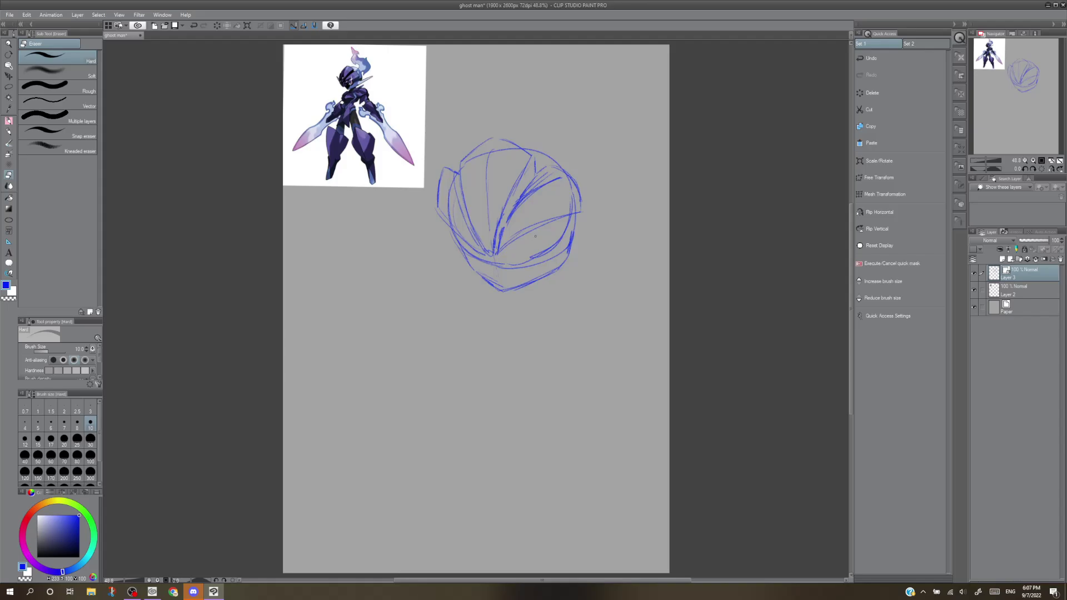
key(p)
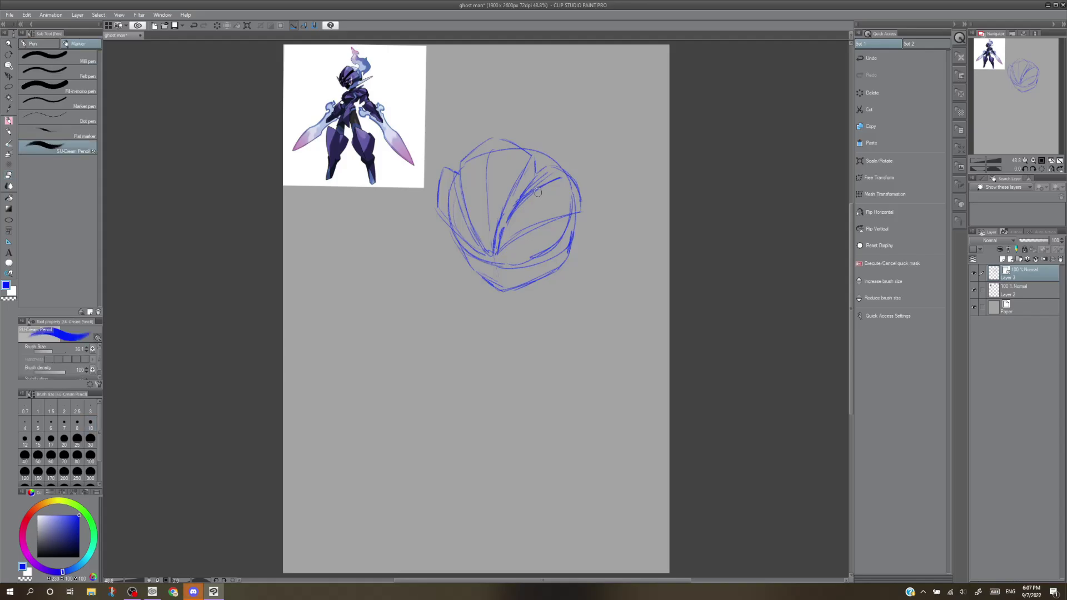
key(e)
key(bracketright)
key(bracketright)
key(bracketright)
key(bracketright)
key(bracketright)
key(bracketright)
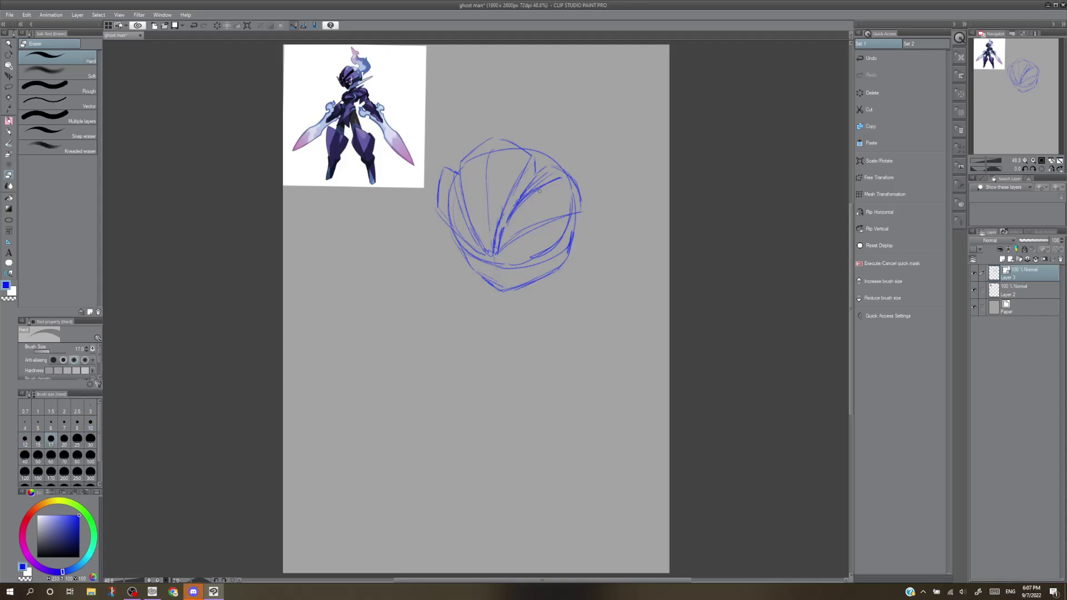
drag(546, 175, 506, 230)
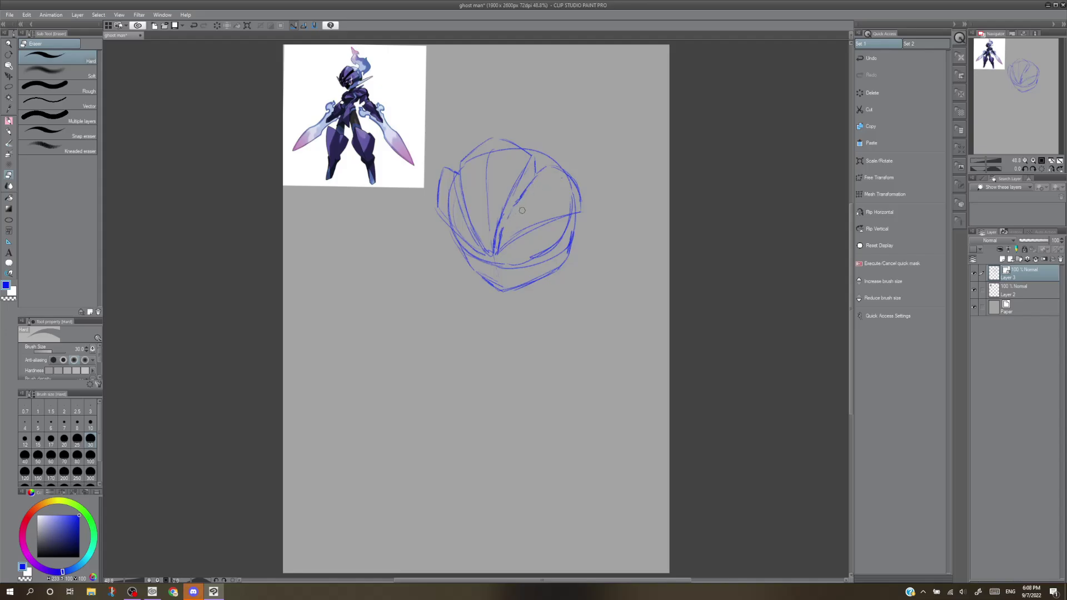
key(p)
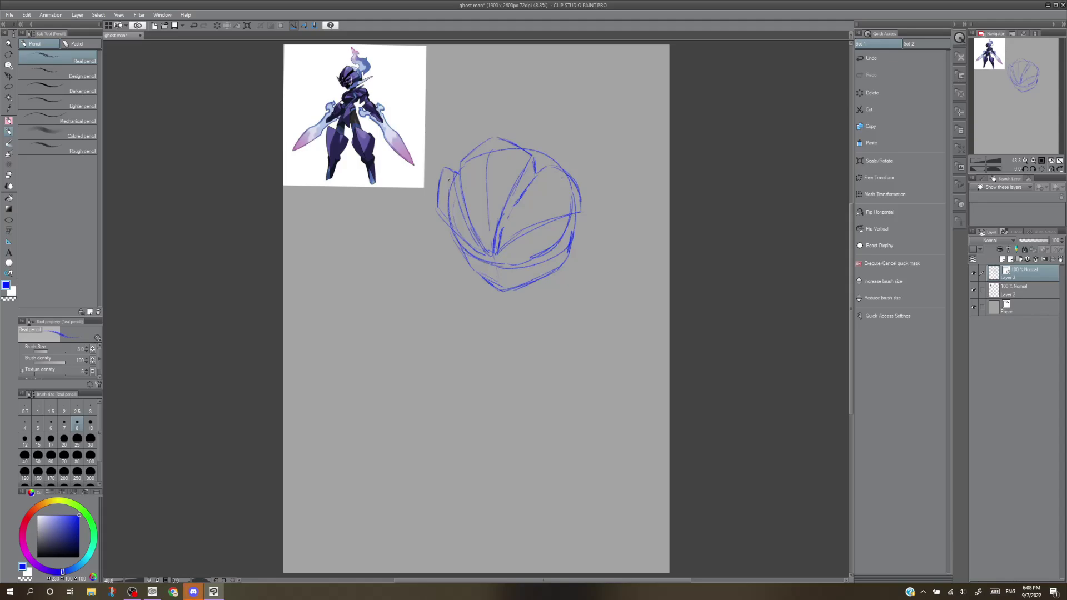
Switch to Discord, react with the fire emoji to the photo in the general channel, and return to Clip Studio Paint.
click(193, 591)
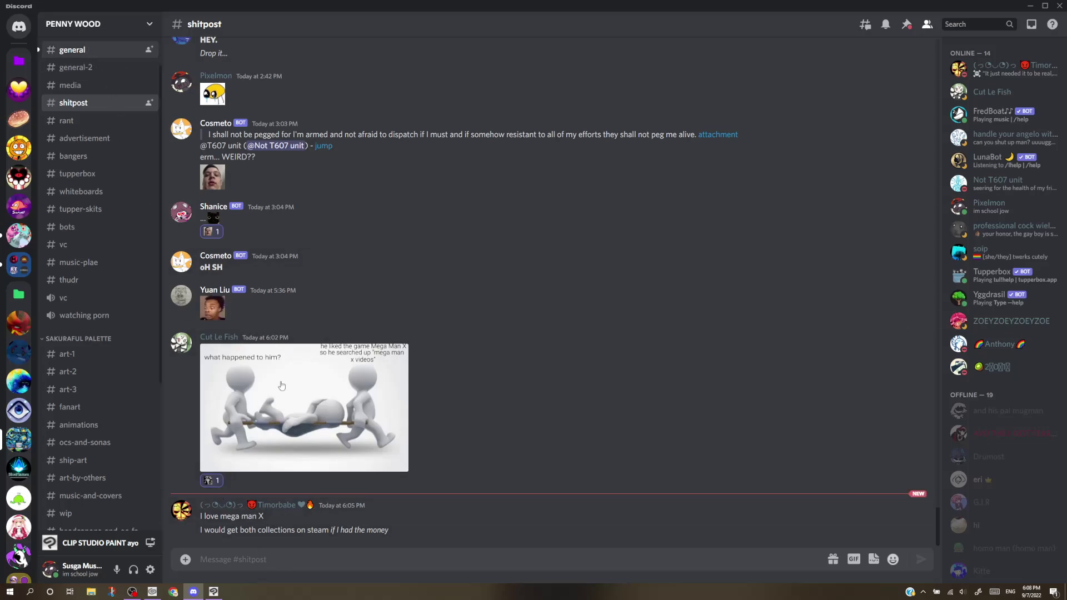
key(alt+shift+Up)
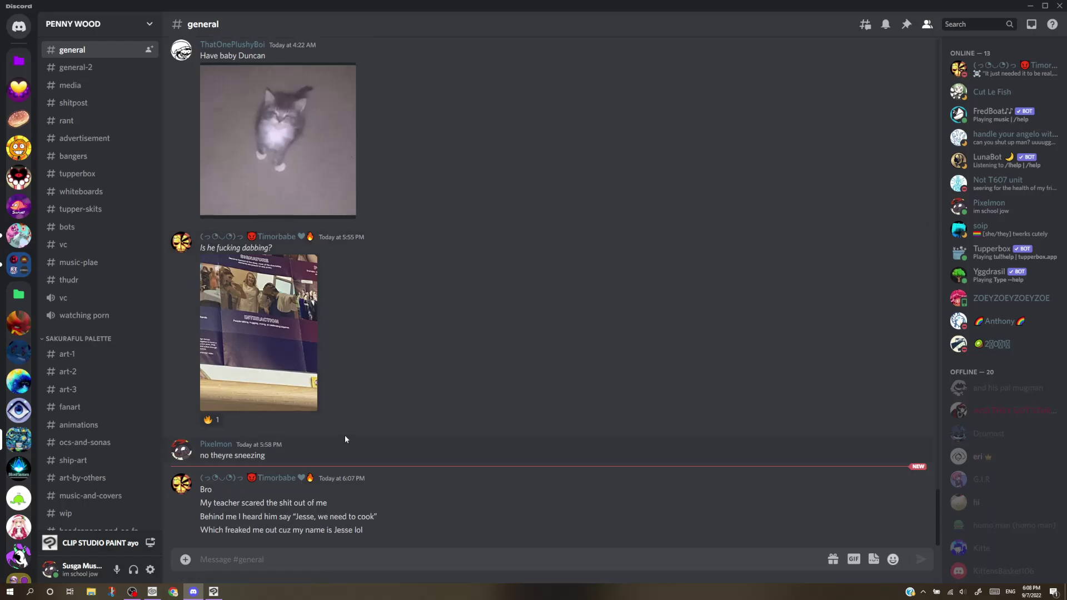
click(211, 419)
click(196, 591)
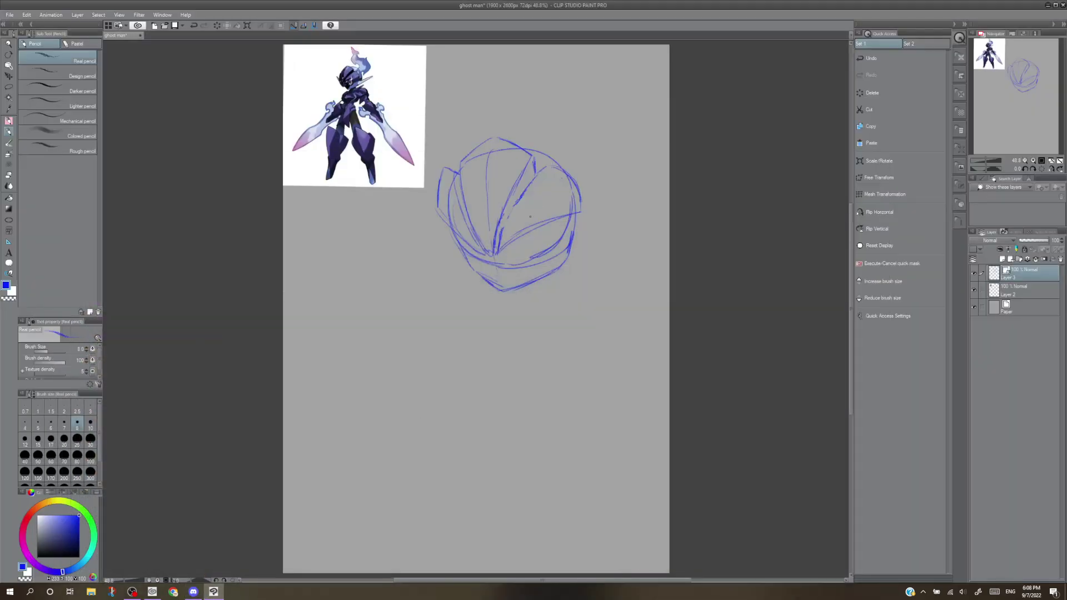
Redraw the right helmet panel's inner and outer edges down to the brow point and erase the overlapping strokes.
drag(543, 168, 503, 225)
mouse_move(578, 191)
mouse_down()
mouse_move(511, 245)
mouse_move(499, 236)
mouse_move(516, 203)
mouse_up()
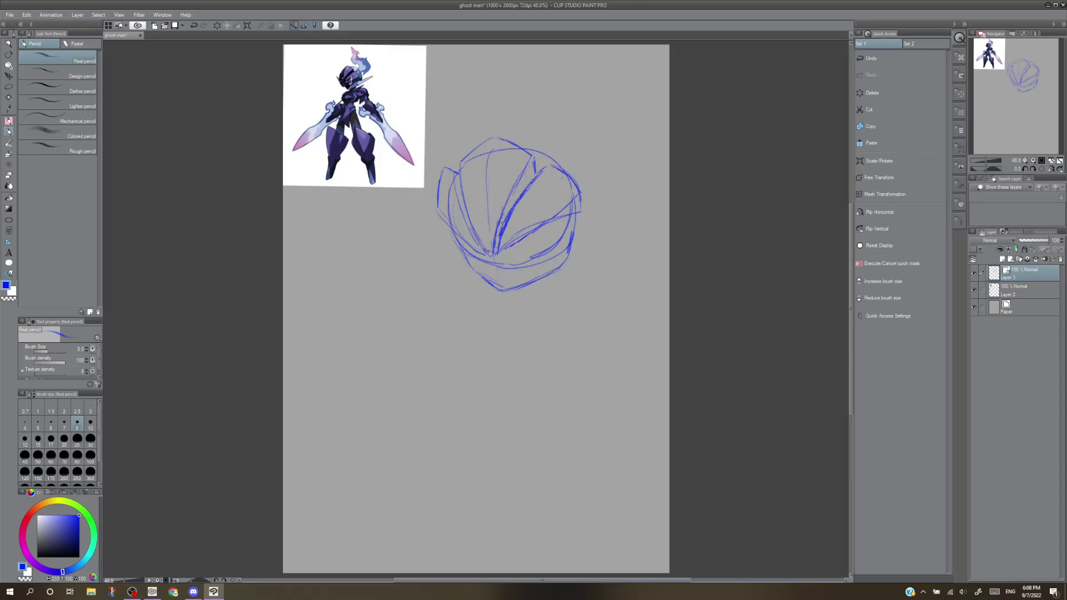
drag(502, 251, 533, 232)
key(e)
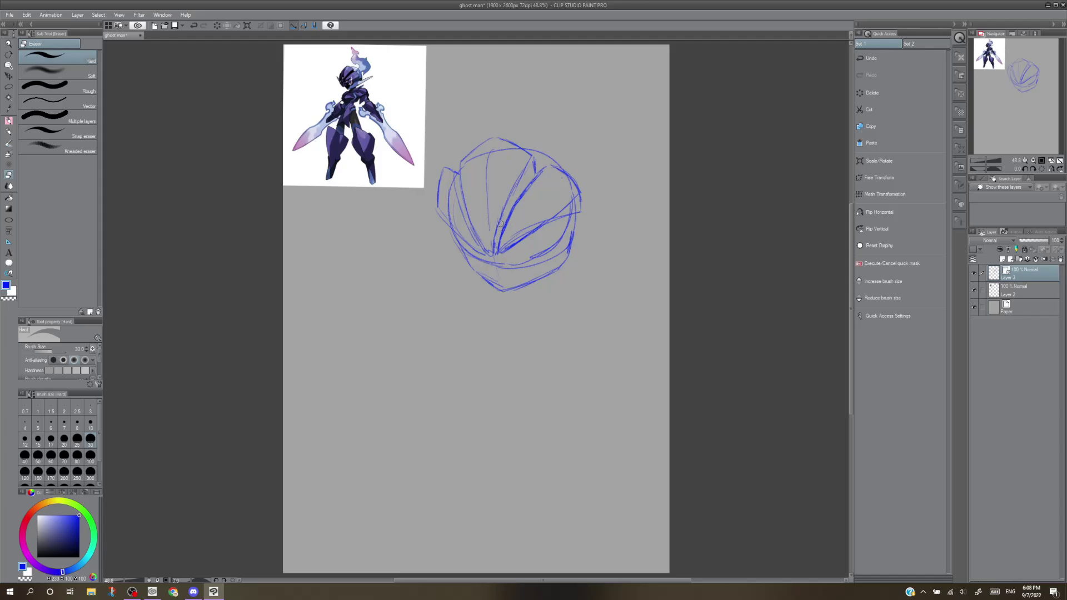
drag(502, 246, 535, 220)
Sketch a large rounded oval for the chest below the head with the Real pencil.
key(p)
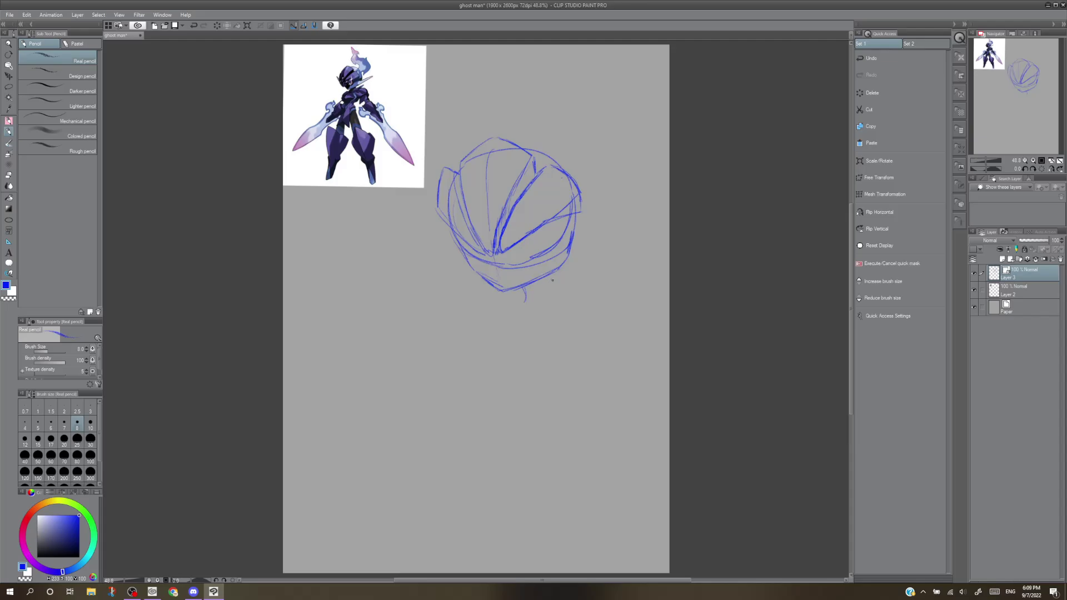
key(ctrl+z)
mouse_move(534, 295)
mouse_down()
mouse_move(551, 357)
mouse_move(544, 306)
mouse_move(484, 352)
mouse_move(521, 337)
mouse_move(488, 369)
mouse_up()
key(ctrl+z)
drag(489, 322, 474, 383)
mouse_move(543, 305)
mouse_down()
mouse_move(599, 353)
mouse_move(579, 393)
mouse_move(533, 405)
mouse_move(485, 392)
mouse_move(483, 333)
mouse_move(475, 375)
mouse_up()
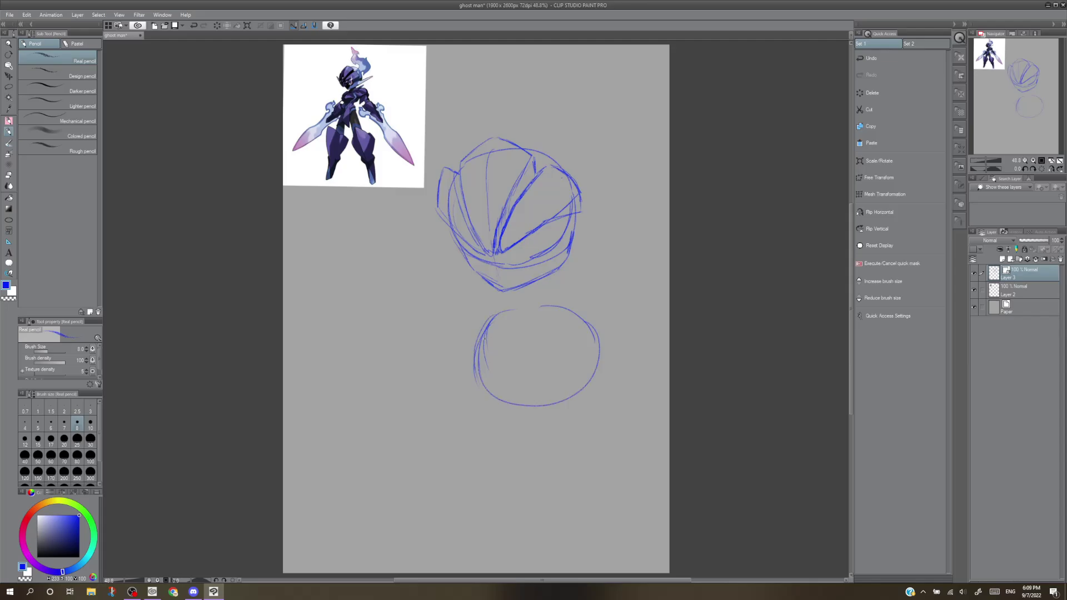
Sketch the tapering sides of the waist below the chest oval and a curved centre line down the torso.
drag(586, 387, 577, 403)
drag(475, 380, 484, 423)
drag(523, 329, 527, 472)
key(ctrl+z)
drag(585, 387, 569, 432)
drag(510, 350, 511, 382)
drag(526, 311, 511, 426)
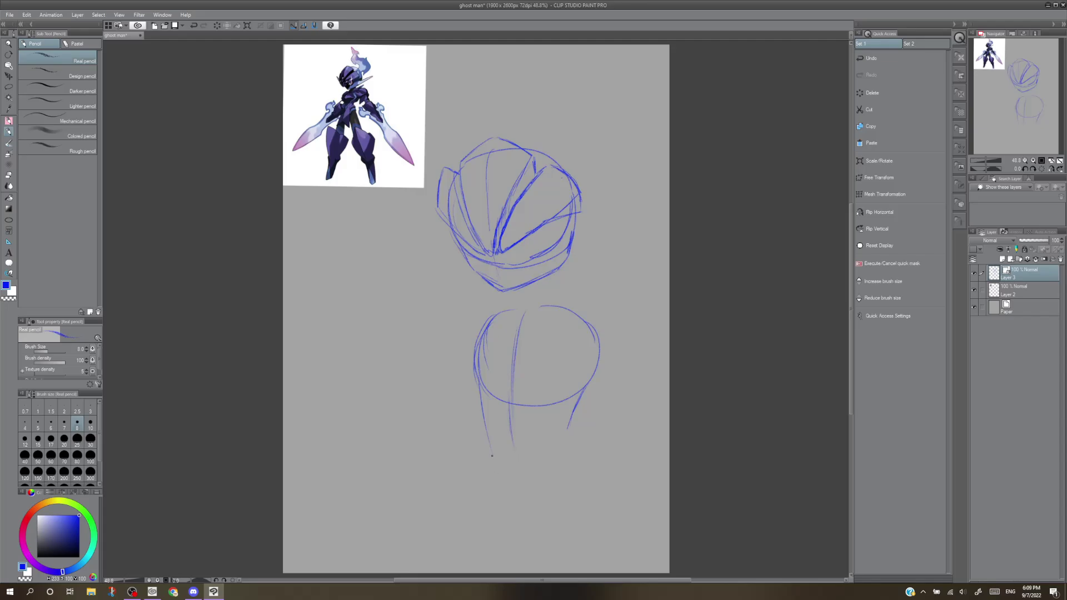
Sketch the hips flaring out from the waist and close them with a curved lower edge.
mouse_move(572, 432)
mouse_down()
mouse_move(595, 464)
mouse_move(561, 510)
mouse_move(509, 516)
mouse_up()
drag(493, 450, 494, 502)
drag(588, 504, 520, 510)
Sketch circles for both shoulders at the upper sides of the chest, undoing unsatisfactory strokes.
mouse_move(570, 316)
mouse_down()
mouse_move(587, 339)
mouse_move(612, 303)
mouse_move(566, 335)
mouse_move(628, 322)
mouse_move(559, 318)
mouse_move(576, 304)
mouse_move(612, 309)
mouse_move(632, 344)
mouse_up()
key(ctrl+z)
mouse_move(483, 311)
mouse_down()
mouse_move(449, 309)
mouse_move(438, 338)
mouse_move(459, 304)
mouse_move(460, 378)
mouse_move(469, 311)
mouse_move(456, 311)
mouse_move(459, 371)
mouse_move(457, 331)
mouse_move(445, 356)
mouse_move(461, 376)
mouse_up()
key(ctrl+z)
key(ctrl+z)
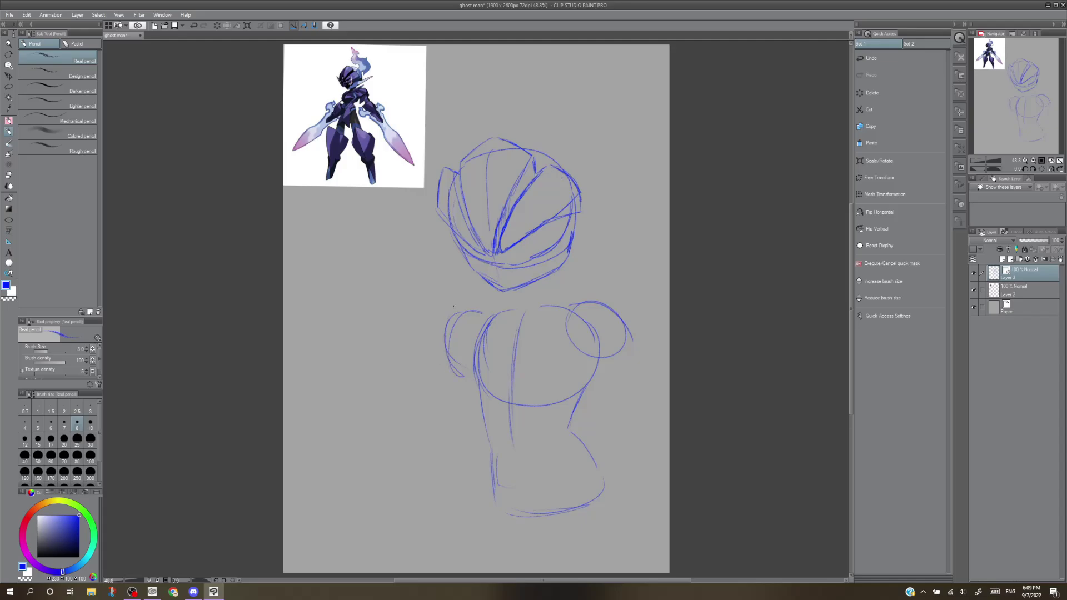
key(ctrl+z)
key(ctrl+z)
mouse_move(450, 315)
mouse_down()
mouse_move(445, 340)
mouse_move(448, 316)
mouse_up()
Sketch the neck between head and chest and add the lower rib cage contour above the waist.
mouse_move(550, 285)
mouse_down()
mouse_move(559, 299)
mouse_move(489, 326)
mouse_up()
key(ctrl+z)
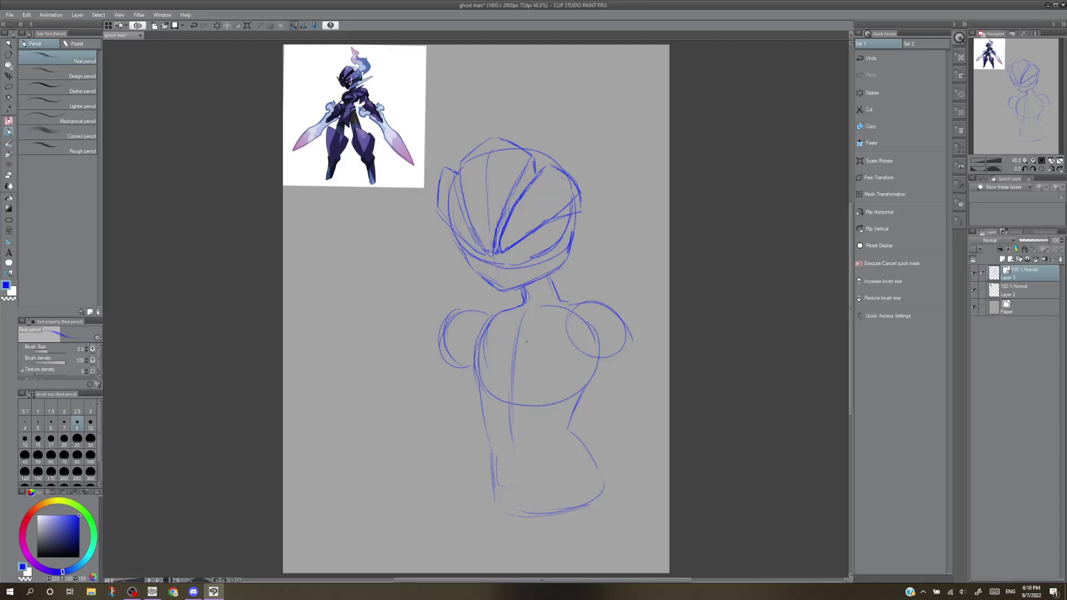
mouse_move(556, 293)
mouse_down()
mouse_move(551, 275)
mouse_move(553, 302)
mouse_move(487, 329)
mouse_move(481, 382)
mouse_up()
mouse_move(556, 415)
mouse_down()
mouse_move(528, 416)
mouse_move(485, 362)
mouse_move(507, 425)
mouse_move(557, 429)
mouse_up()
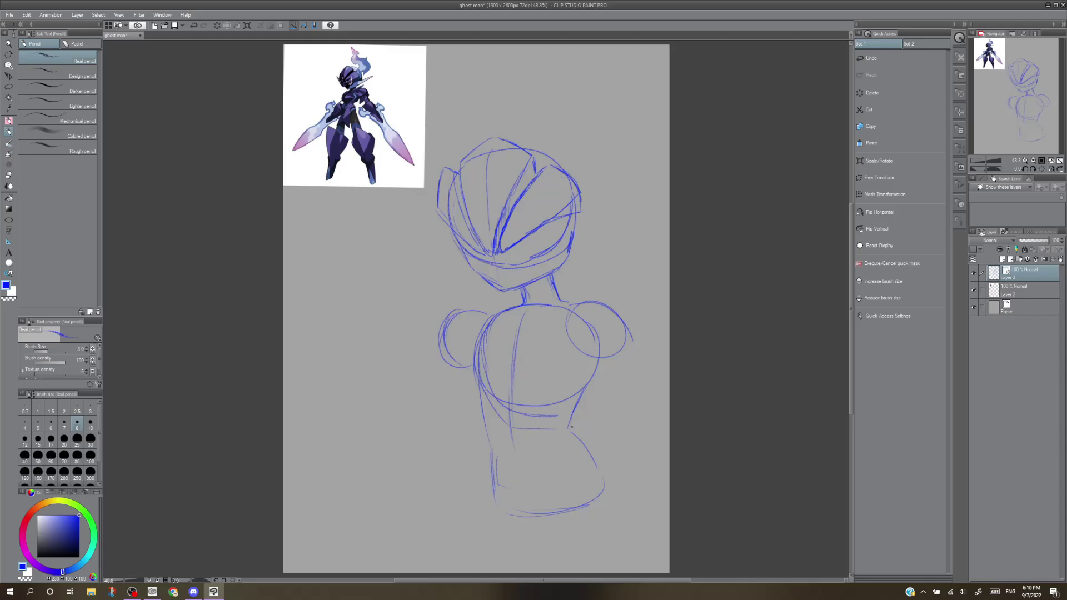
drag(598, 367, 579, 414)
Sketch a slanted shoulder line across the base of the neck and raised shoulder curves at both ends.
mouse_move(499, 308)
mouse_down()
mouse_move(476, 302)
mouse_move(463, 327)
mouse_up()
drag(474, 291, 580, 295)
key(ctrl+z)
mouse_move(500, 298)
mouse_down()
mouse_move(557, 301)
mouse_move(624, 282)
mouse_move(583, 324)
mouse_move(613, 343)
mouse_up()
key(ctrl+z)
mouse_move(604, 286)
mouse_down()
mouse_move(639, 296)
mouse_move(627, 339)
mouse_up()
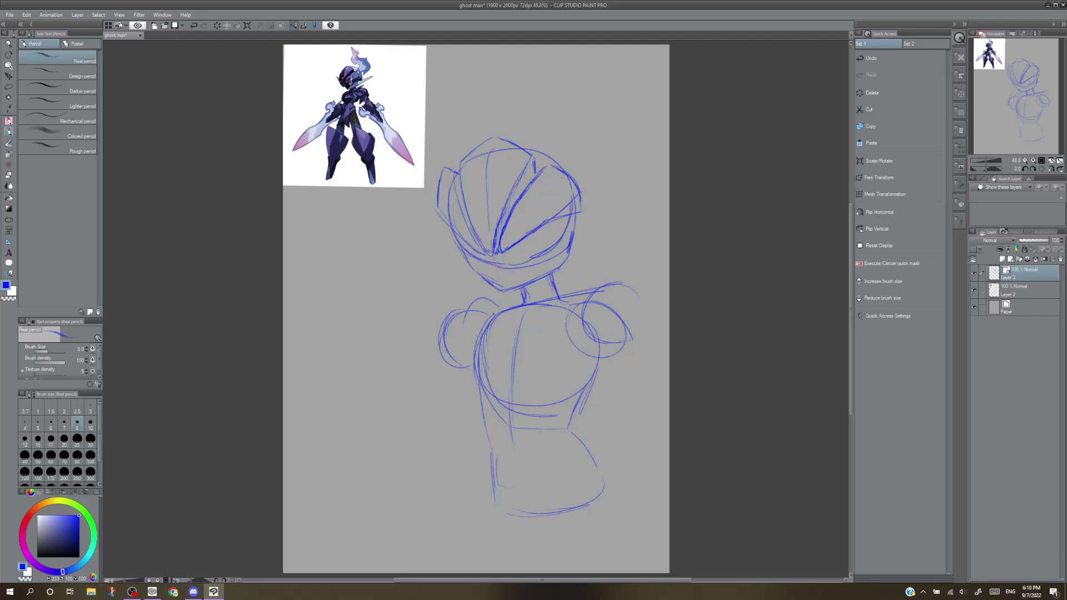
Replace the left shoulder circle with a tighter curve and outline a larger, higher circle for the right shoulder.
drag(488, 316, 466, 369)
mouse_move(464, 348)
mouse_down()
mouse_move(495, 312)
mouse_move(460, 318)
mouse_move(496, 305)
mouse_move(453, 309)
mouse_move(442, 328)
mouse_move(451, 351)
mouse_up()
key(e)
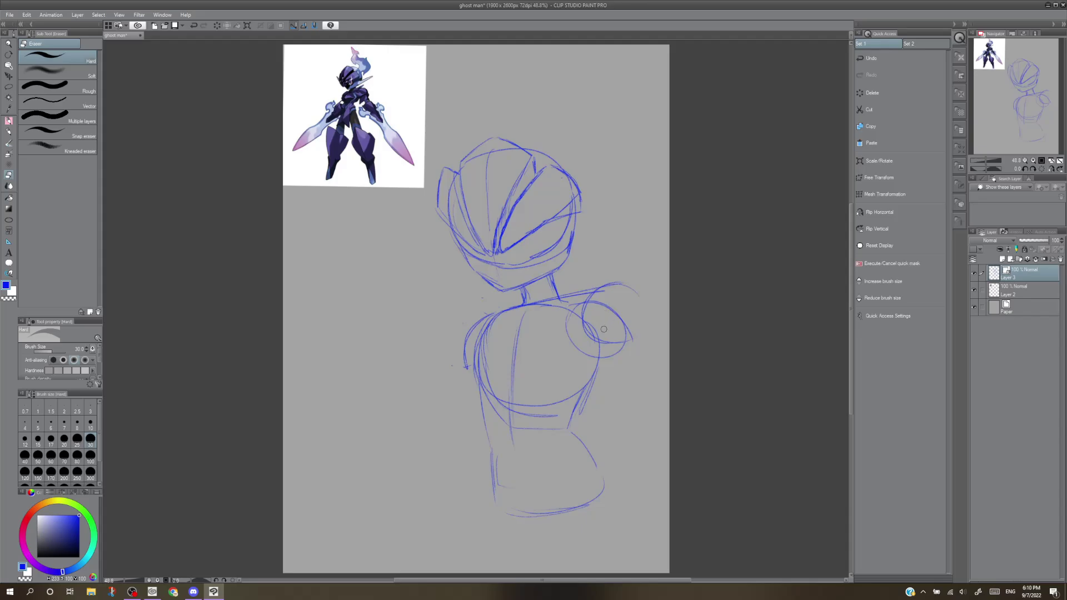
key(p)
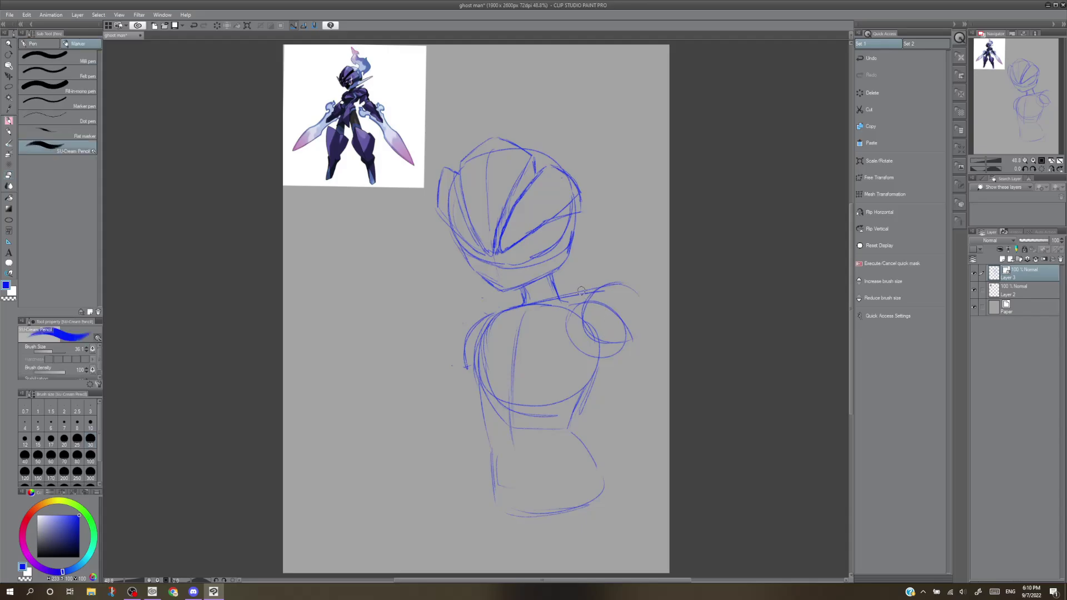
drag(640, 315, 612, 356)
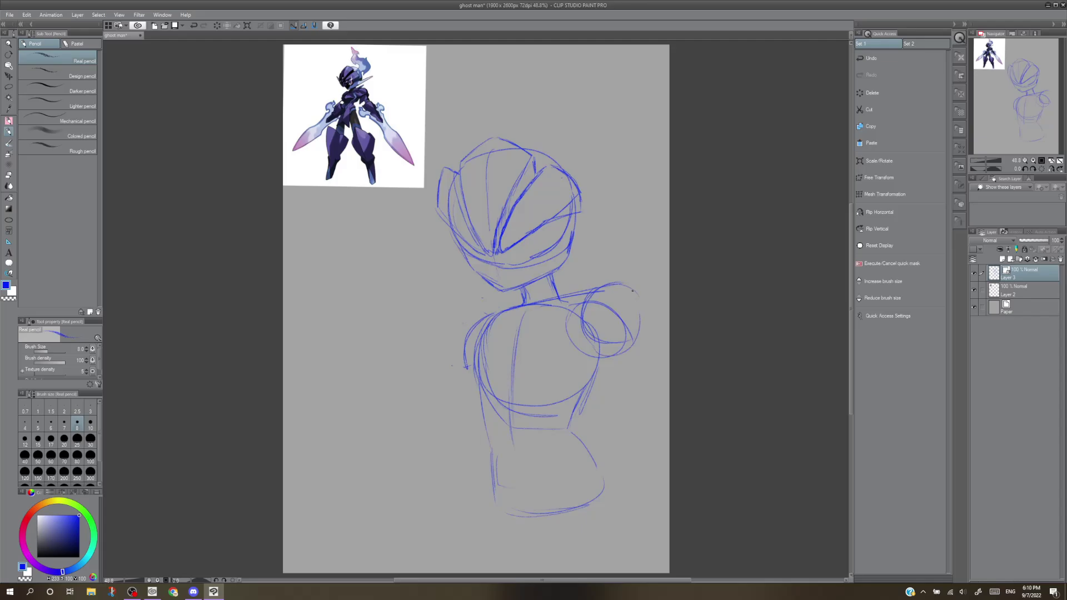
mouse_move(634, 292)
mouse_down()
mouse_move(639, 327)
mouse_move(614, 351)
mouse_up()
drag(630, 289, 641, 312)
Strengthen the waist and hip contours, add curved inner leg lines below the hips, and reinforce the left shoulder.
mouse_move(597, 356)
mouse_down()
mouse_move(613, 352)
mouse_move(579, 412)
mouse_move(607, 492)
mouse_up()
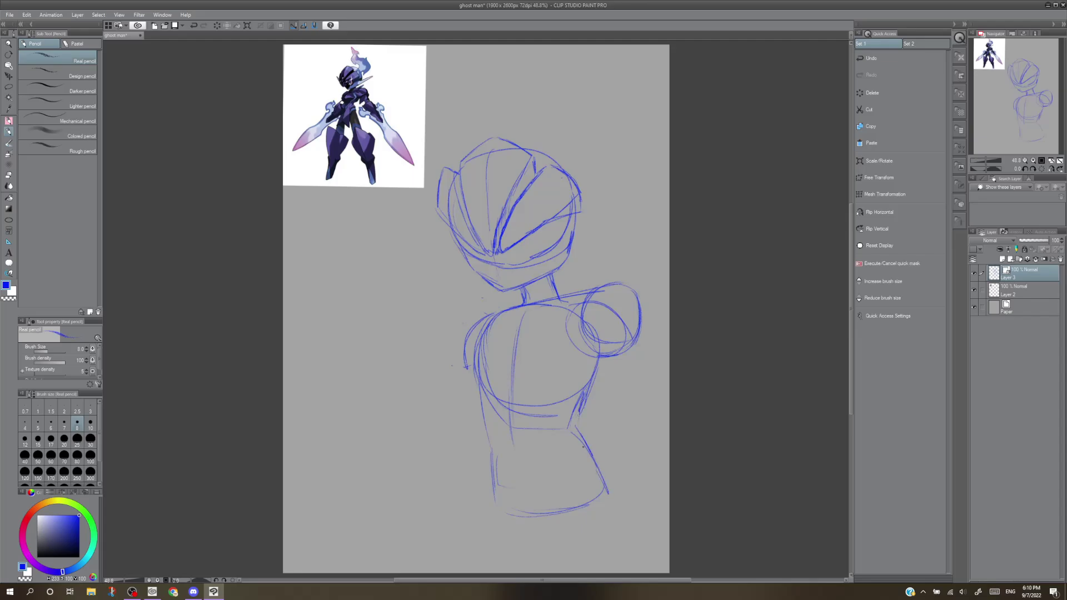
drag(589, 456, 608, 514)
mouse_move(605, 510)
mouse_down()
mouse_move(556, 559)
mouse_move(566, 538)
mouse_up()
drag(492, 506, 517, 537)
drag(463, 349, 467, 369)
Sketch the lower curve and basic shape of the right eye beneath the slanted brow.
mouse_move(526, 258)
mouse_down()
mouse_move(539, 228)
mouse_move(522, 256)
mouse_move(511, 252)
mouse_move(531, 260)
mouse_up()
drag(539, 233, 544, 252)
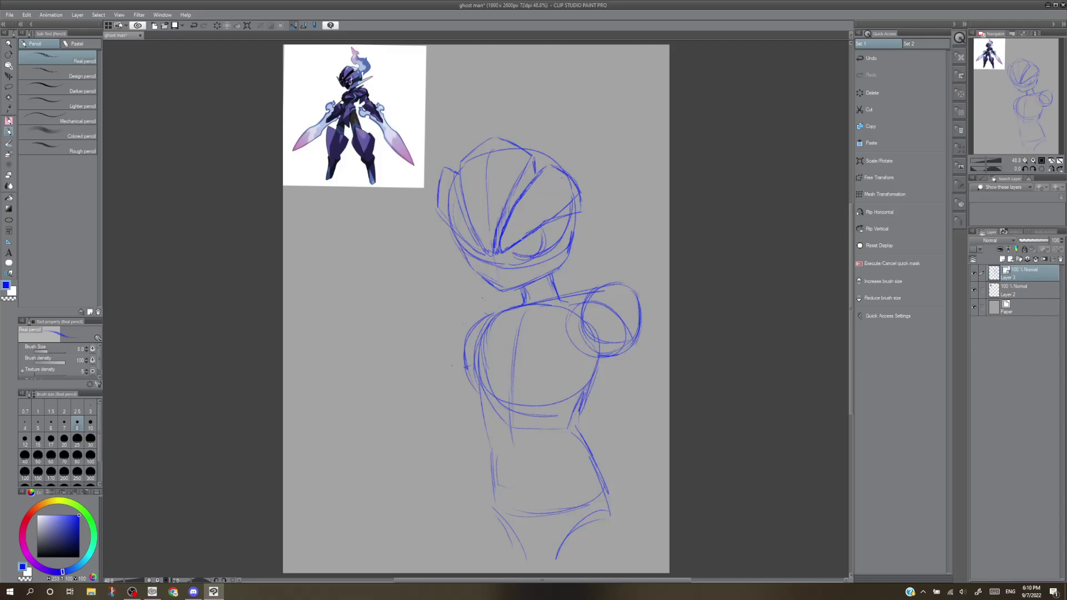
drag(522, 249, 528, 248)
key(ctrl+z)
mouse_move(536, 248)
mouse_down()
mouse_move(545, 252)
mouse_move(471, 252)
mouse_up()
key(ctrl+z)
Draw the right eye's iris and pupil, and sketch the far eye and the pointed snout curve.
drag(537, 230, 536, 247)
drag(540, 227, 544, 243)
drag(505, 262, 516, 277)
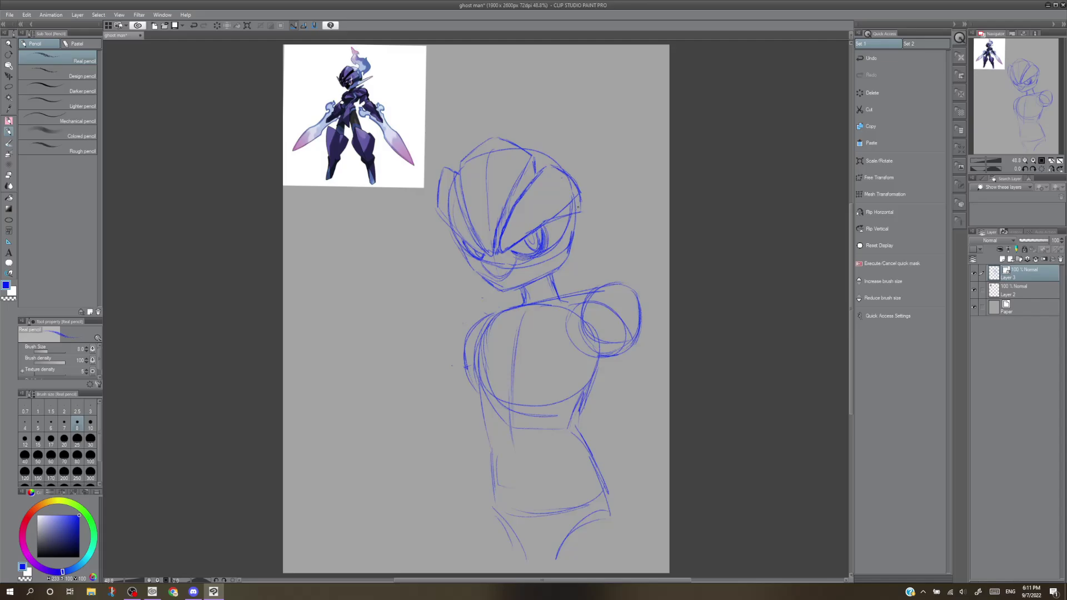
mouse_move(557, 217)
mouse_down()
mouse_move(574, 206)
mouse_move(557, 219)
mouse_up()
mouse_move(541, 228)
mouse_down()
mouse_move(564, 221)
mouse_move(530, 234)
mouse_up()
key(ctrl+z)
Set the pencil's brush size to 10 and draw a curved seam down the middle of the helmet.
key(bracketleft)
key(bracketleft)
key(bracketleft)
key(bracketleft)
key(ctrl+plus)
key(ctrl+plus)
key(ctrl+plus)
key(ctrl+plus)
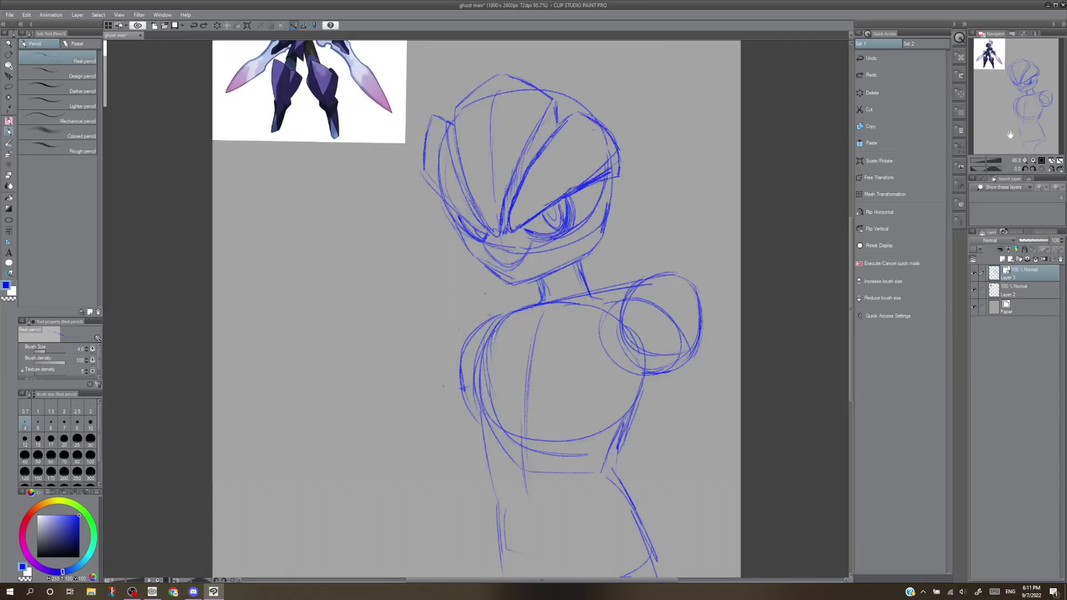
key(bracketright)
key(bracketright)
key(bracketright)
key(bracketright)
key(bracketright)
key(bracketright)
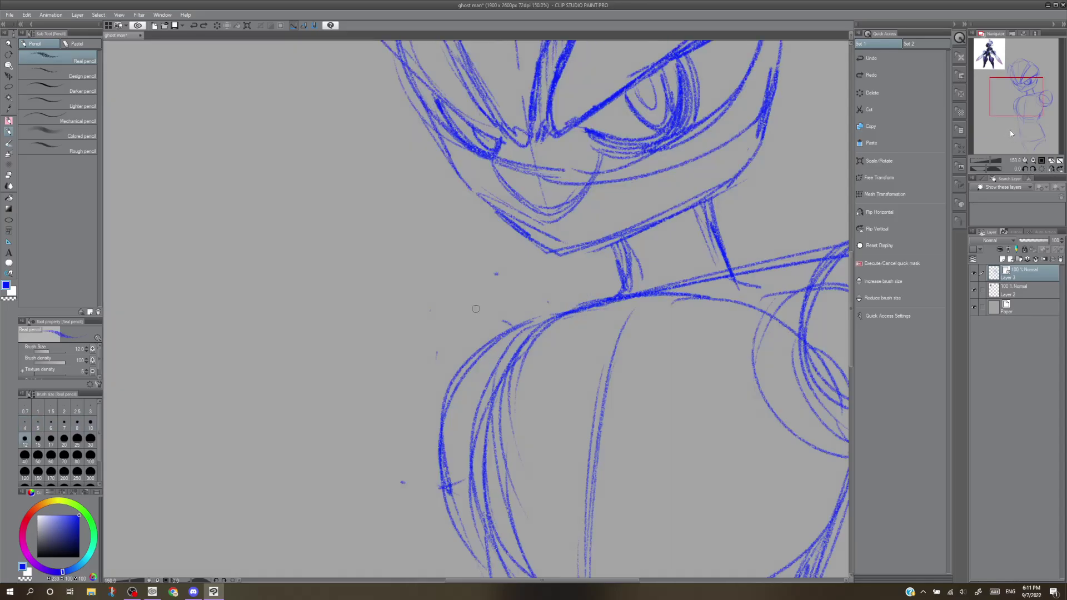
key(bracketleft)
scroll(1008, 98, down, 3)
mouse_move(1008, 101)
mouse_down()
mouse_move(986, 85)
mouse_move(991, 68)
mouse_move(1035, 82)
mouse_up()
scroll(991, 86, up, 2)
drag(362, 98, 333, 239)
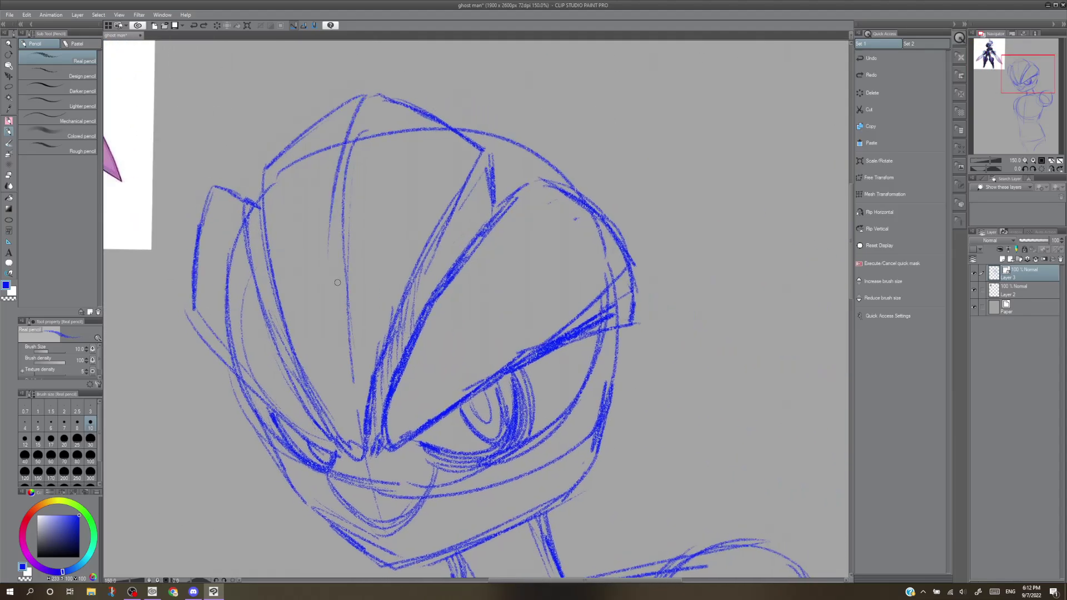
drag(340, 200, 337, 343)
key(ctrl+z)
drag(346, 145, 346, 384)
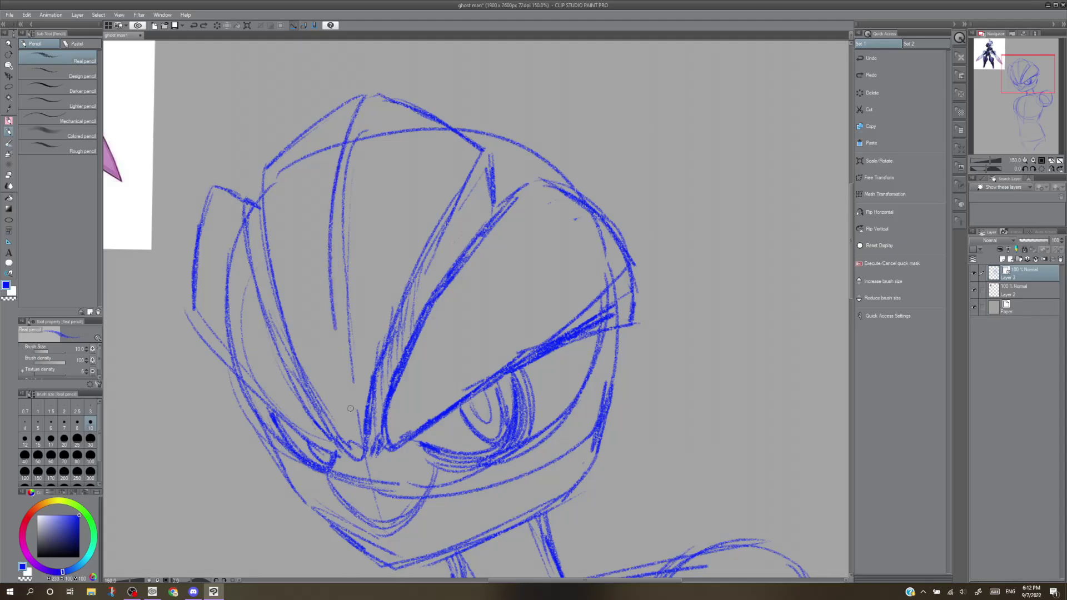
drag(334, 282, 355, 436)
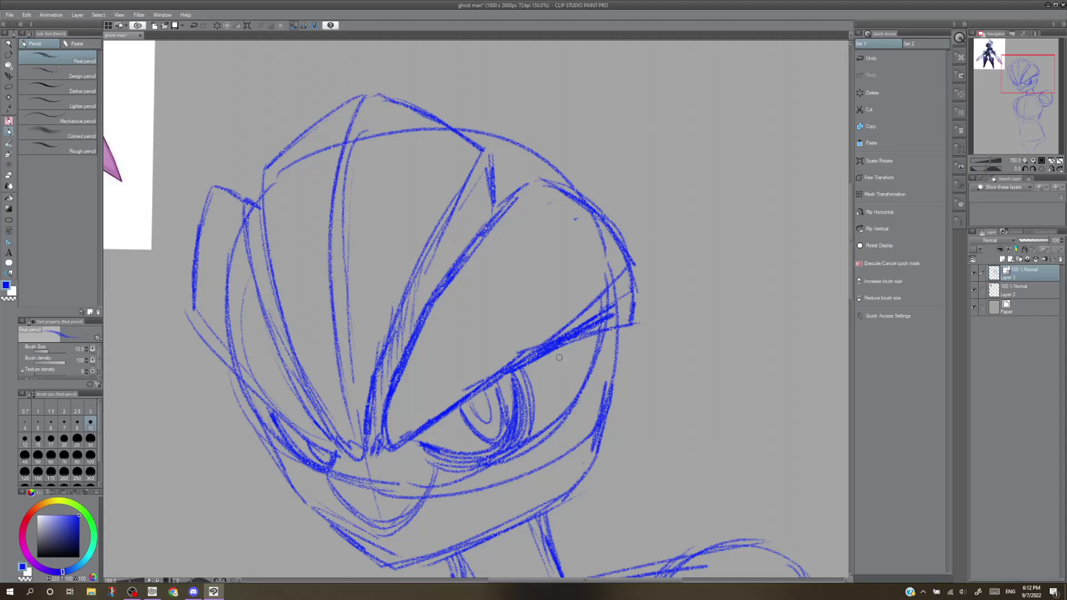
Redraw the right brow as a thick slanted edge with a lower line beneath it, and erase the overlapping strokes.
drag(526, 383, 622, 332)
mouse_move(628, 285)
mouse_down()
mouse_move(534, 347)
mouse_move(525, 368)
mouse_up()
drag(628, 284, 486, 385)
key(e)
drag(621, 275, 476, 369)
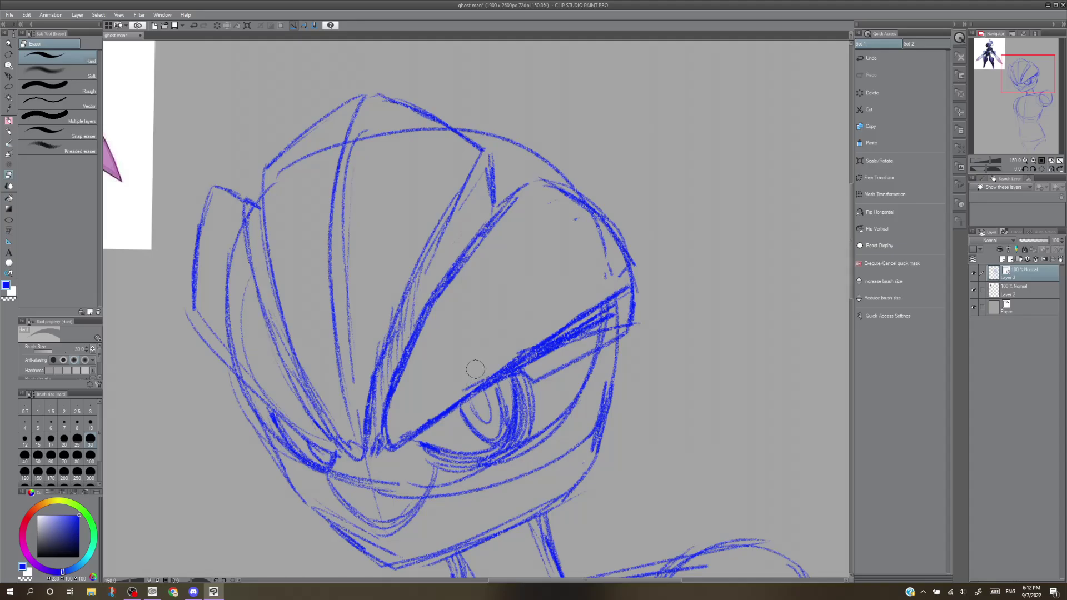
drag(575, 302, 465, 386)
mouse_move(609, 312)
mouse_down()
mouse_move(560, 341)
mouse_move(608, 329)
mouse_up()
Clean up the outer end of the right brow and close it with a short side edge.
mouse_move(1025, 90)
mouse_down()
mouse_move(1017, 98)
mouse_move(1009, 71)
mouse_move(1035, 79)
mouse_up()
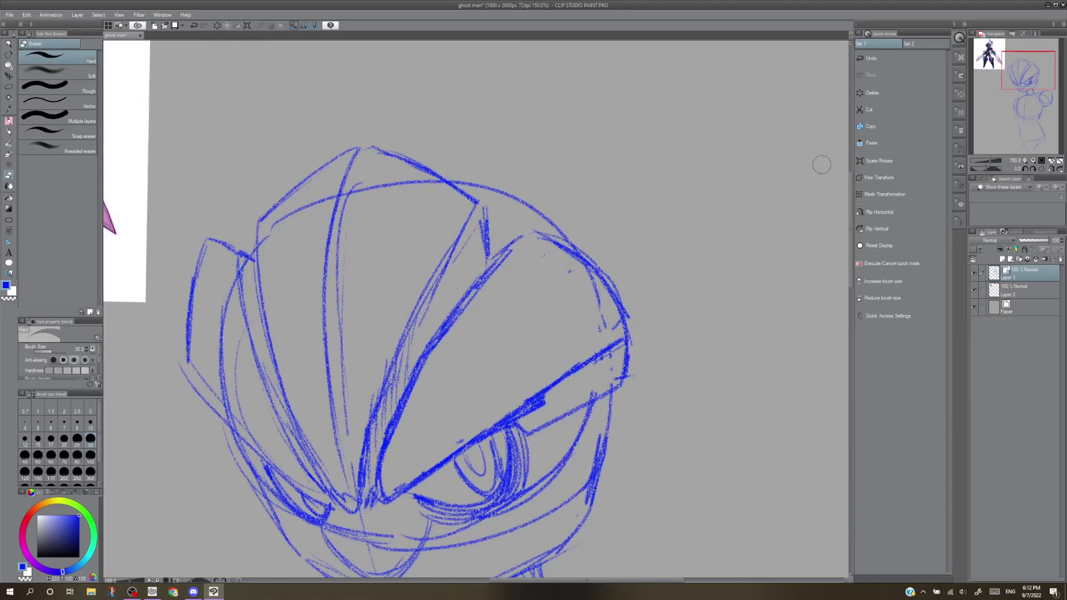
key(p)
mouse_move(607, 384)
mouse_down()
mouse_move(617, 351)
mouse_move(605, 392)
mouse_up()
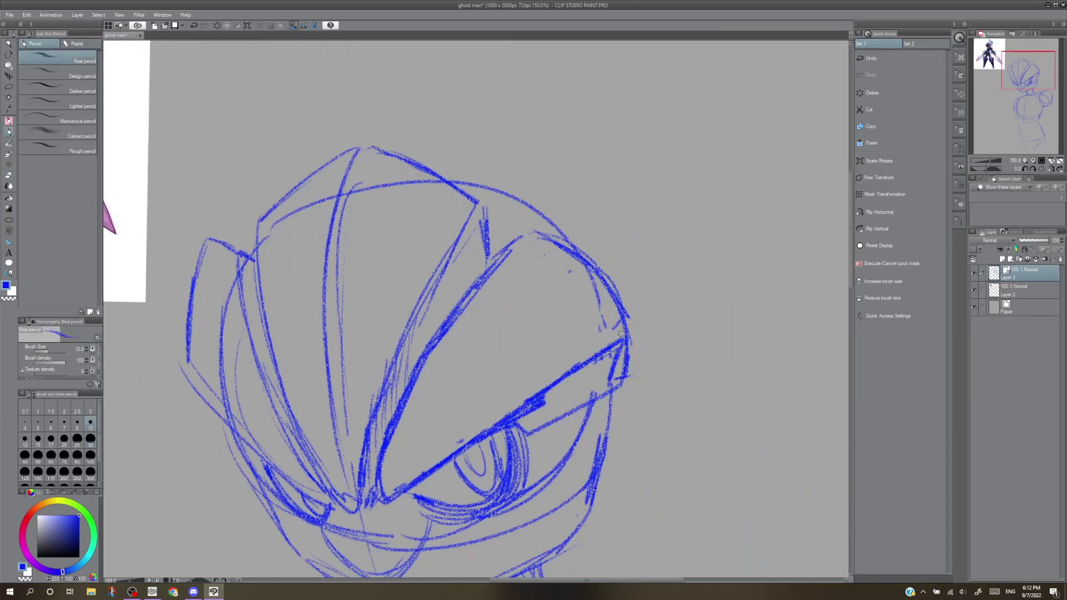
mouse_move(613, 334)
mouse_down()
mouse_move(540, 392)
mouse_move(615, 362)
mouse_move(589, 402)
mouse_move(619, 353)
mouse_move(614, 388)
mouse_move(620, 352)
mouse_up()
key(ctrl+z)
key(ctrl+z)
mouse_move(562, 374)
mouse_down()
mouse_move(622, 331)
mouse_move(630, 362)
mouse_move(636, 340)
mouse_move(604, 377)
mouse_move(610, 355)
mouse_move(625, 337)
mouse_move(616, 383)
mouse_up()
key(e)
key(p)
key(p)
drag(623, 344, 617, 383)
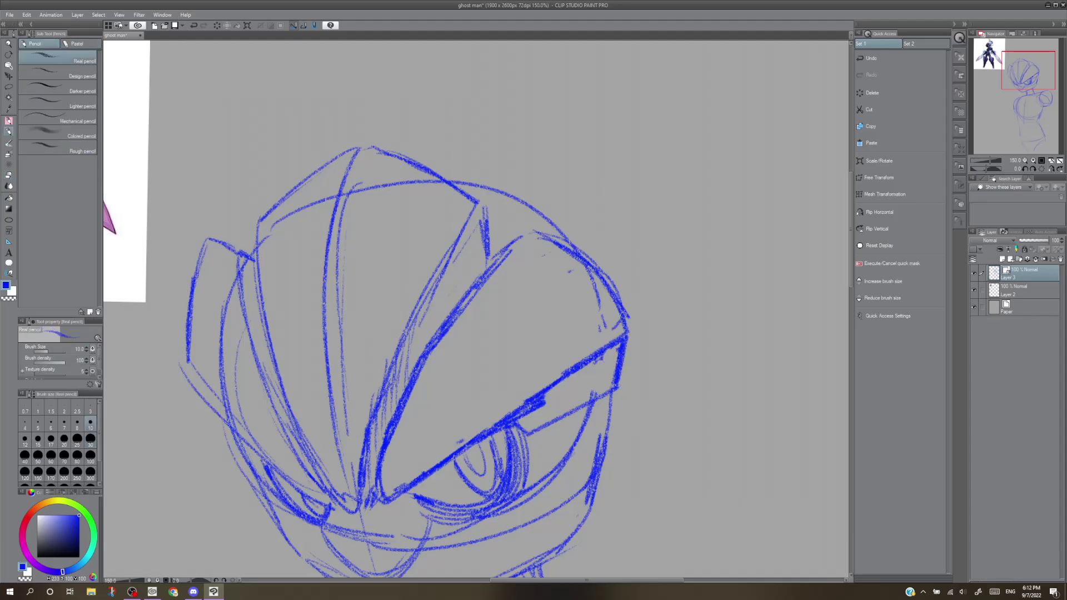
Shade the strip beneath the right brow with hatching strokes.
mouse_move(623, 315)
mouse_down()
mouse_move(629, 329)
mouse_move(609, 345)
mouse_move(622, 359)
mouse_move(617, 387)
mouse_move(516, 428)
mouse_move(527, 434)
mouse_up()
mouse_move(542, 394)
mouse_down()
mouse_move(537, 425)
mouse_move(553, 418)
mouse_up()
drag(578, 371, 581, 406)
mouse_move(602, 359)
mouse_down()
mouse_move(593, 398)
mouse_move(620, 383)
mouse_up()
Handwrite "break lol" beside the figure and draw a wider outer curve around the back of the helmet.
click(1059, 160)
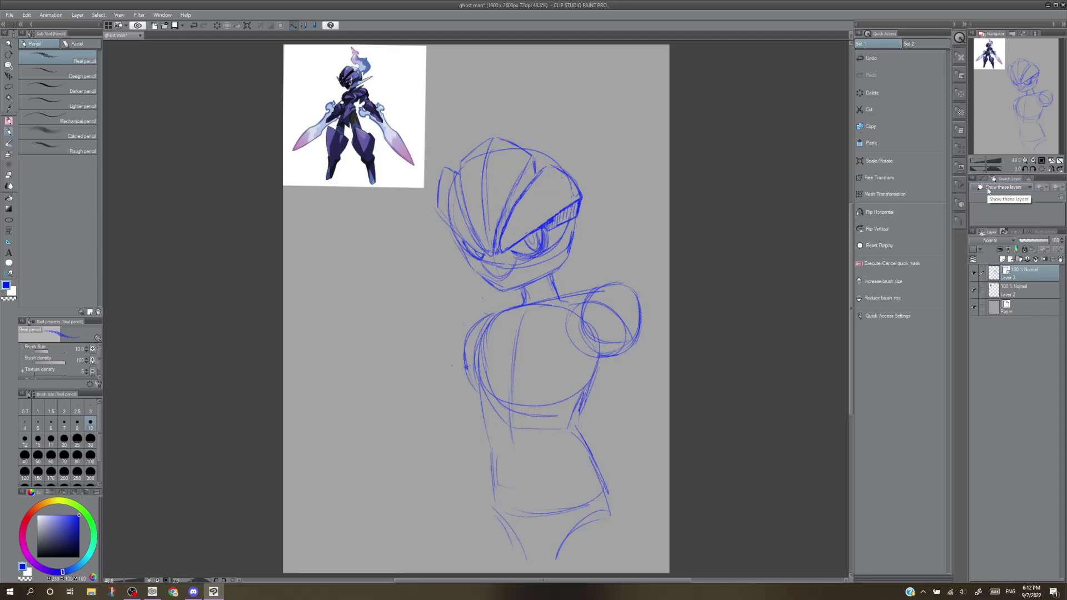
mouse_move(326, 286)
mouse_down()
mouse_move(334, 298)
mouse_move(377, 294)
mouse_up()
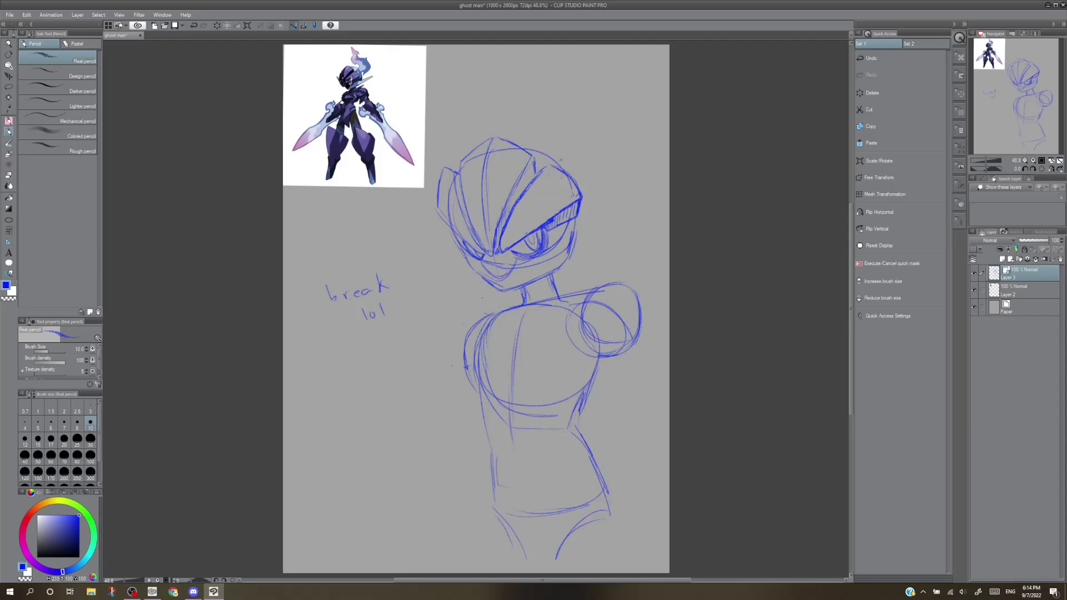
mouse_move(523, 145)
mouse_down()
mouse_move(581, 180)
mouse_move(578, 238)
mouse_up()
drag(526, 145, 549, 154)
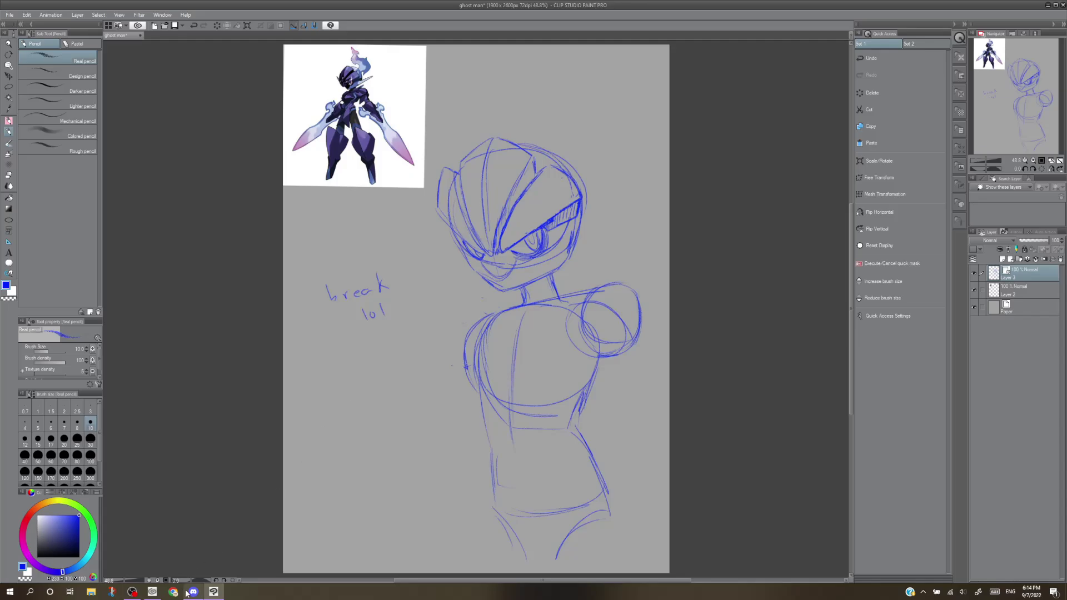
Switch to OBS to check the running recording and return to the drawing.
click(132, 591)
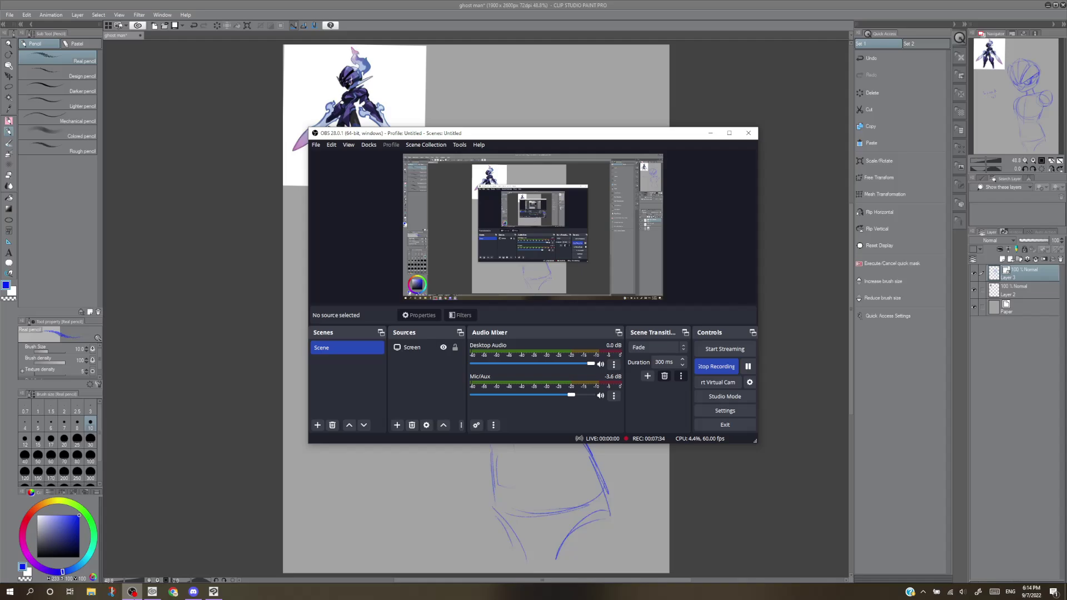
click(132, 592)
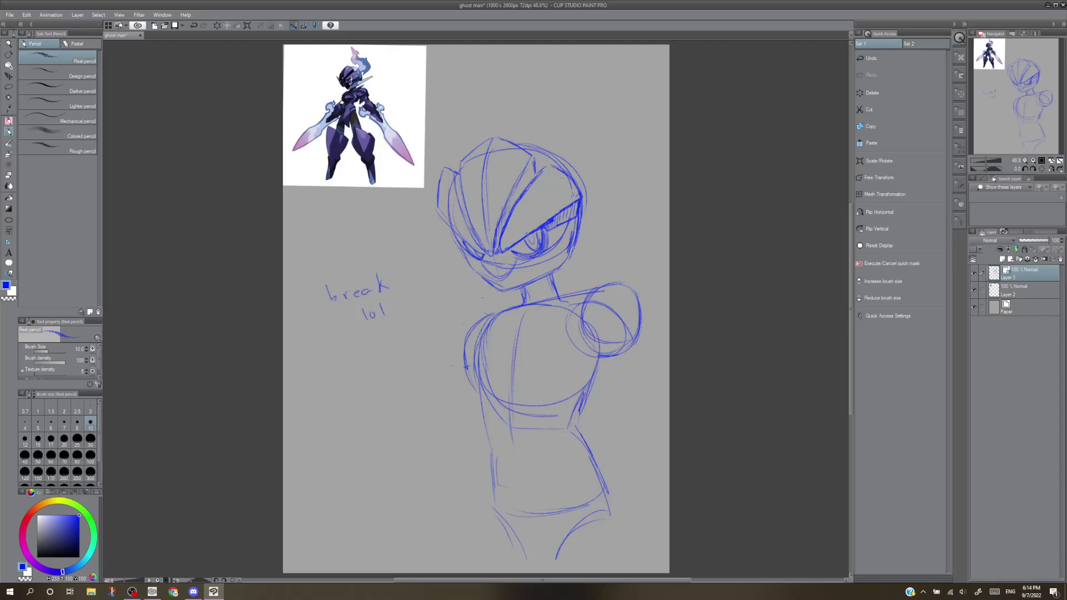
Erase the lower part of the outer curve around the back of the helmet and mirror the canvas view horizontally.
key(e)
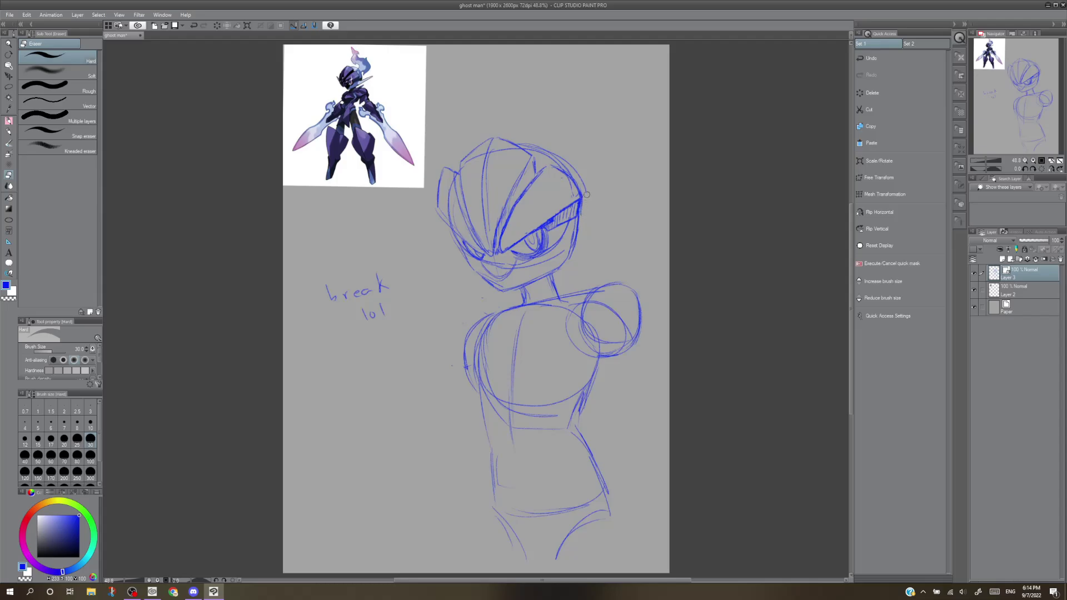
click(1051, 170)
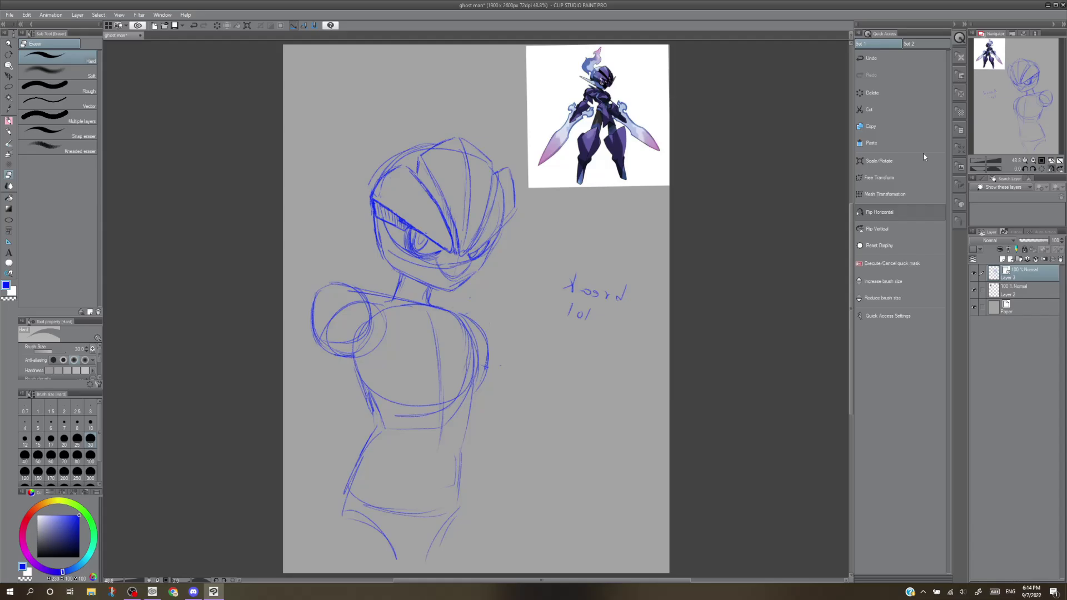
key(p)
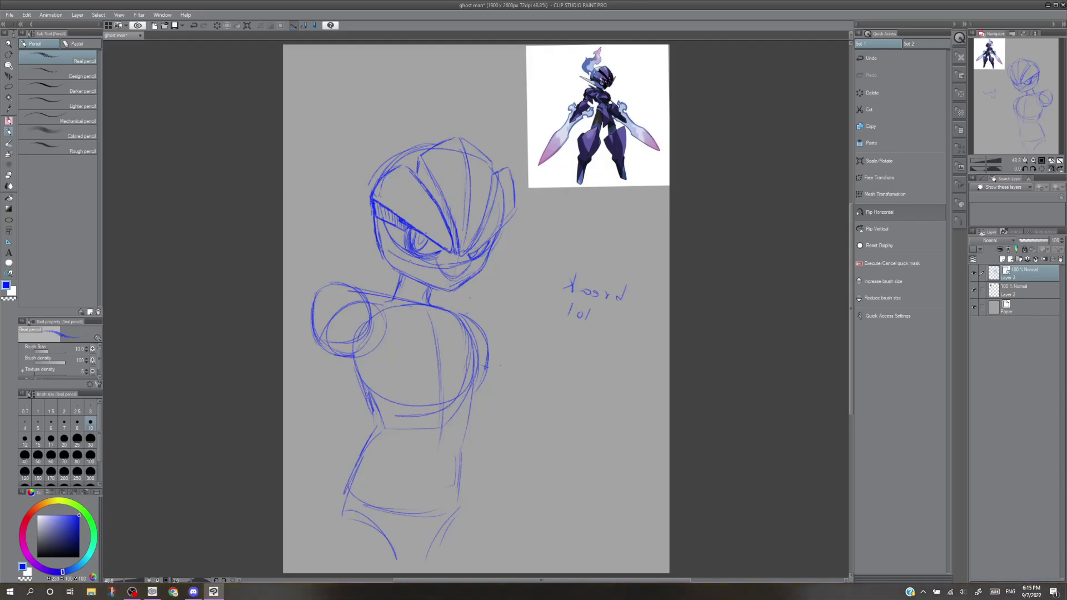
Draw a rounded ear piece on the side of the head beside the eye, comparing it by undoing and redoing.
mouse_move(383, 234)
mouse_down()
mouse_move(375, 253)
mouse_move(390, 245)
mouse_up()
key(ctrl+z)
key(ctrl+z)
key(ctrl+z)
key(ctrl+y)
key(ctrl+z)
key(ctrl+y)
key(ctrl+z)
key(ctrl+y)
Draw a long pointed spike extending outward and upward from the ear piece and undo the stray mark above the helmet.
drag(353, 226, 318, 205)
key(ctrl+z)
mouse_move(365, 241)
mouse_down()
mouse_move(308, 205)
mouse_move(371, 250)
mouse_up()
key(ctrl+z)
drag(310, 202, 363, 228)
drag(368, 244, 382, 252)
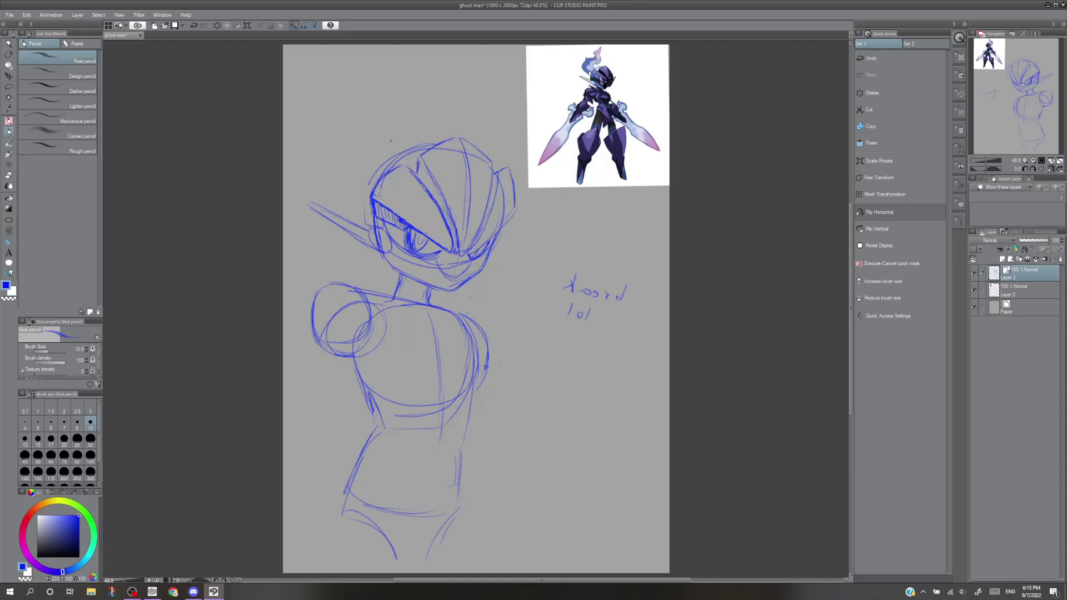
key(ctrl+z)
Set the pencil's brush size to 8 and examine the figure in the reference picture up close.
key(bracketleft)
key(bracketleft)
key(bracketleft)
scroll(504, 146, up, 3)
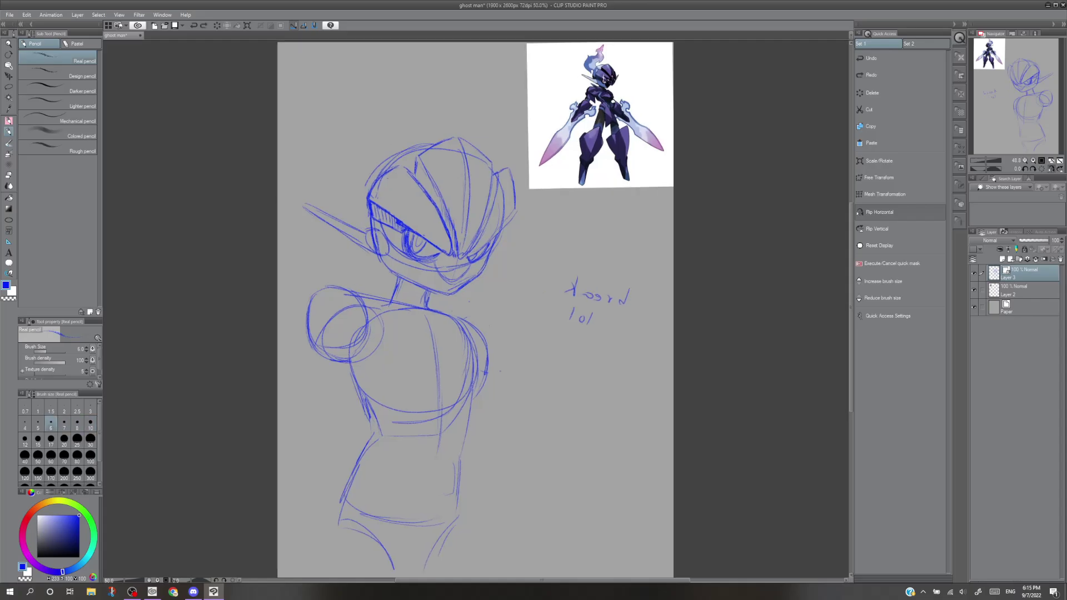
key(bracketright)
key(bracketright)
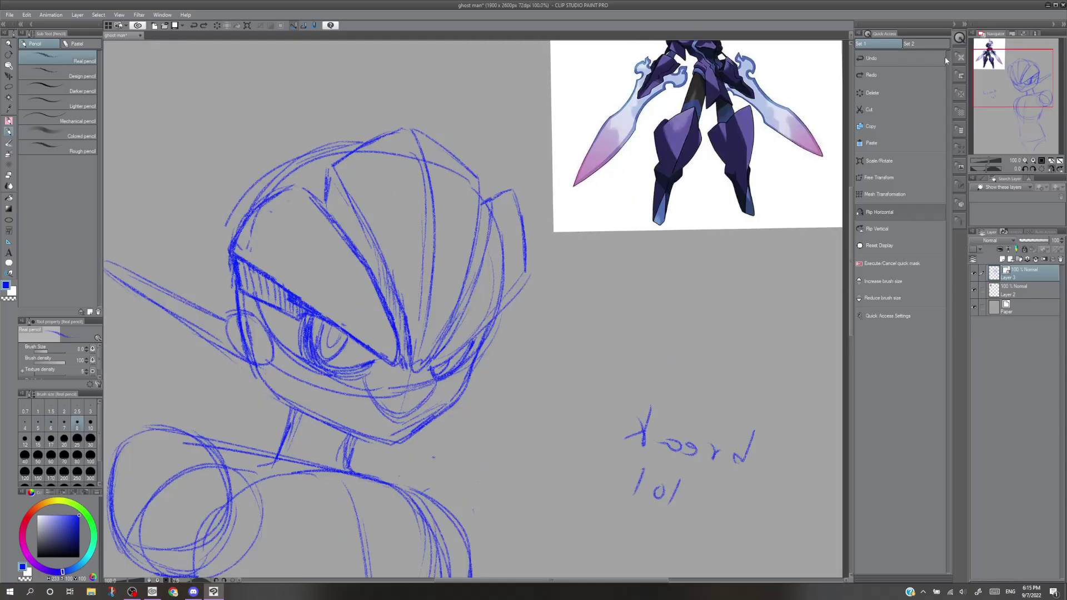
mouse_move(1022, 84)
mouse_down()
mouse_move(1037, 67)
mouse_move(996, 69)
mouse_up()
key(ctrl+minus)
scroll(996, 69, up, 6)
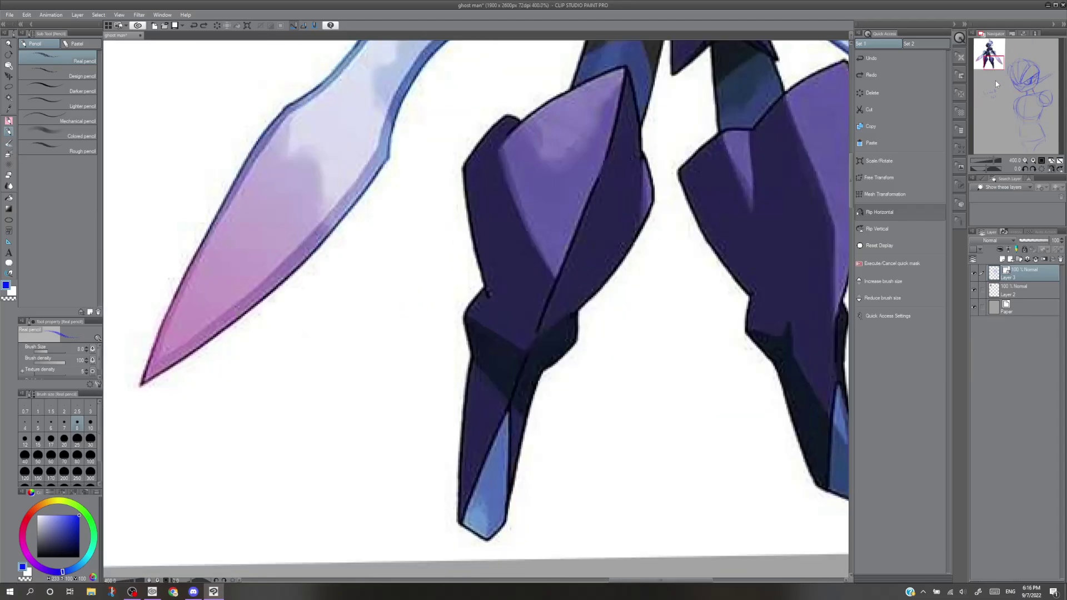
mouse_move(997, 83)
mouse_down()
mouse_move(1001, 64)
mouse_move(988, 49)
mouse_move(993, 67)
mouse_move(997, 51)
mouse_move(980, 83)
mouse_move(1019, 86)
mouse_up()
scroll(997, 52, down, 6)
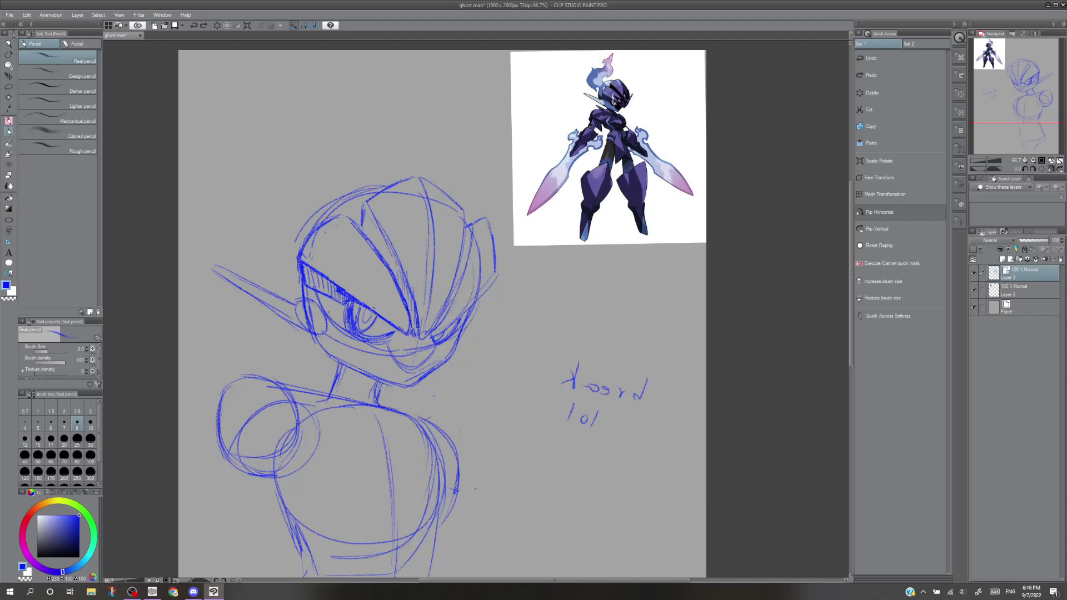
Draw a small jagged mouth line above the chin and erase the construction curves across the lower face.
key(p)
mouse_move(345, 308)
mouse_down()
mouse_move(352, 347)
mouse_move(397, 373)
mouse_up()
key(ctrl+z)
key(p)
key(ctrl+z)
mouse_move(390, 371)
mouse_down()
mouse_move(410, 377)
mouse_move(437, 359)
mouse_up()
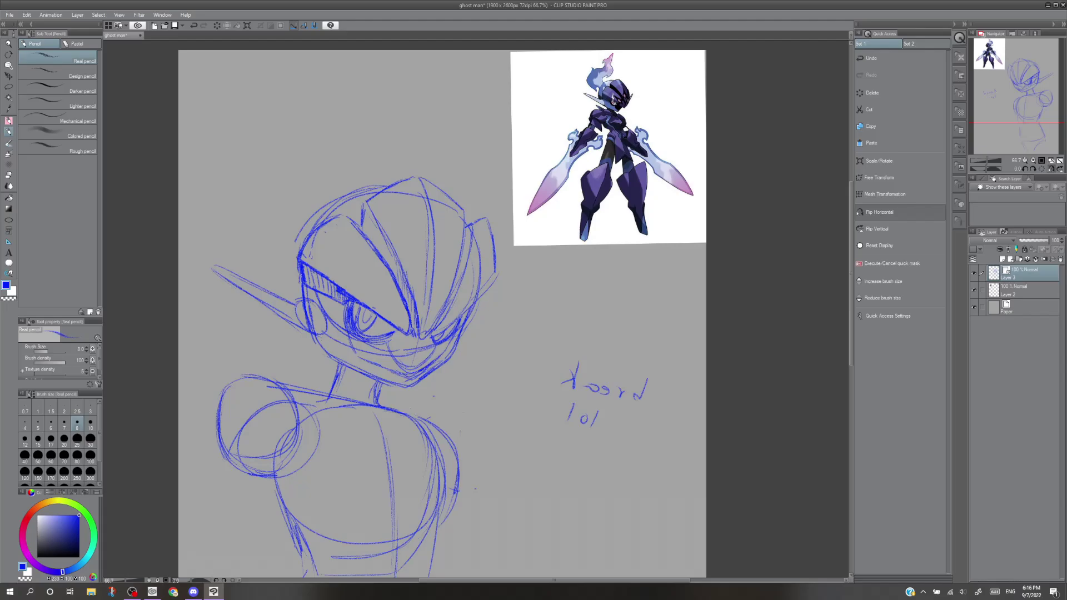
key(ctrl+z)
click(402, 390)
key(e)
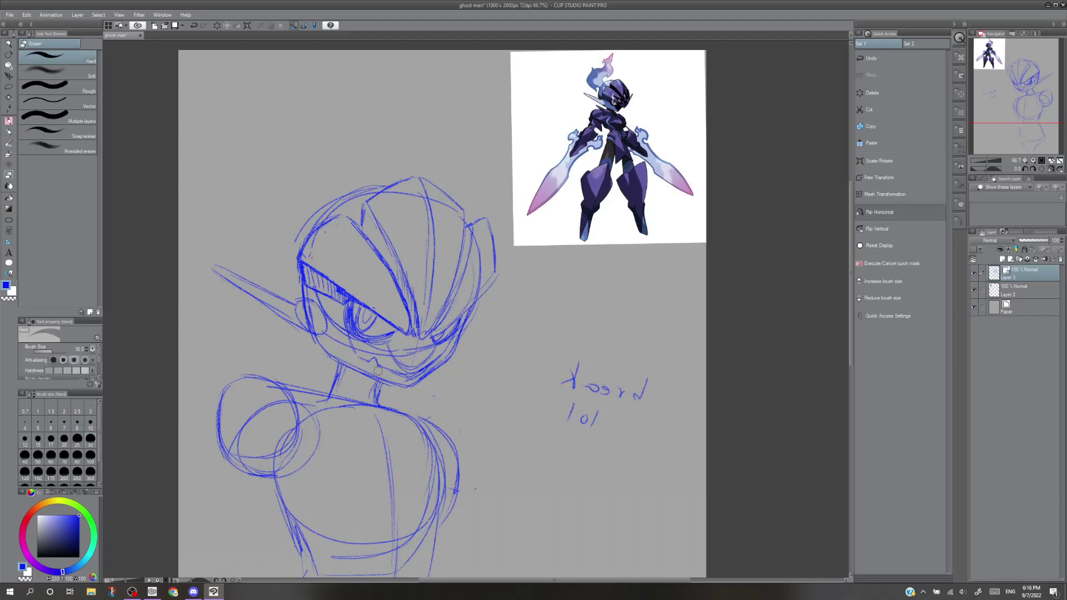
mouse_move(392, 354)
mouse_down()
mouse_move(407, 368)
mouse_move(427, 355)
mouse_move(408, 374)
mouse_move(444, 342)
mouse_move(363, 344)
mouse_move(384, 360)
mouse_move(355, 345)
mouse_move(398, 349)
mouse_move(387, 357)
mouse_move(430, 348)
mouse_up()
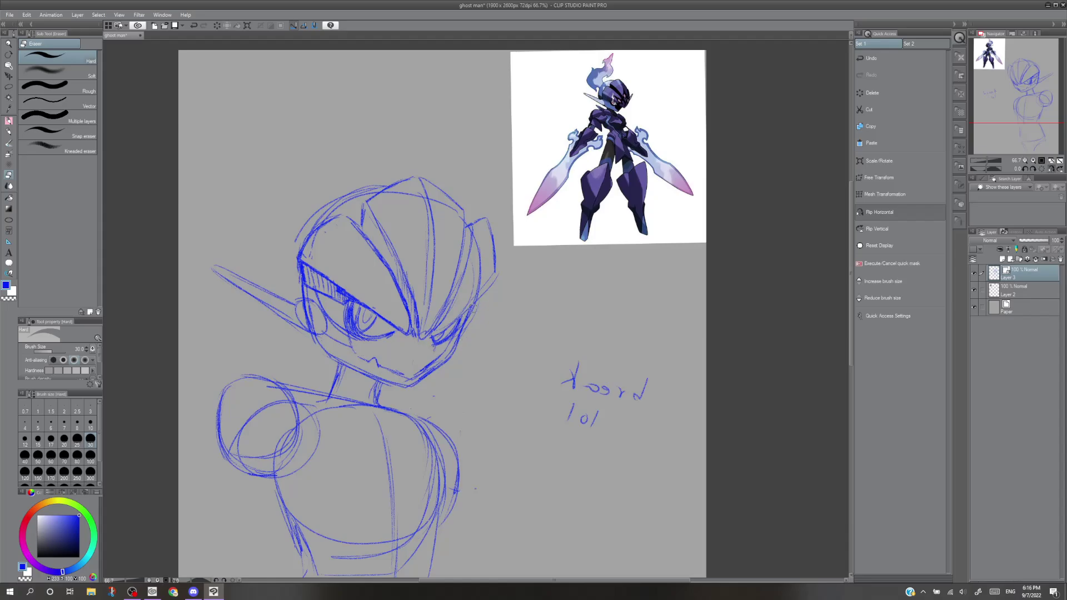
Redraw the lower edge of the helmet's far side plate and erase the overhanging stroke beside it.
key(p)
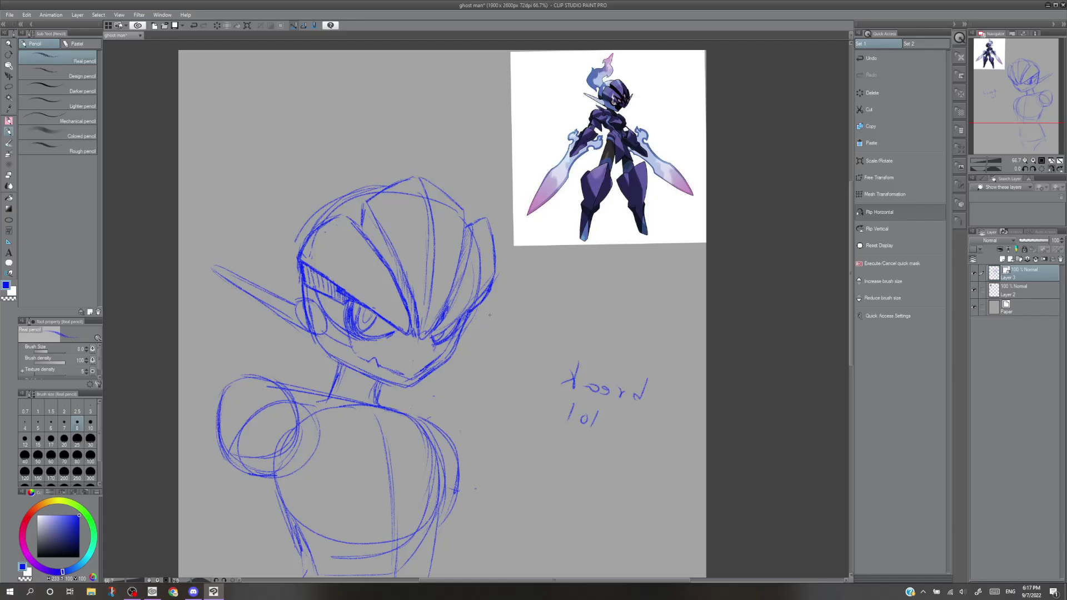
key(ctrl+z)
key(ctrl+z)
key(e)
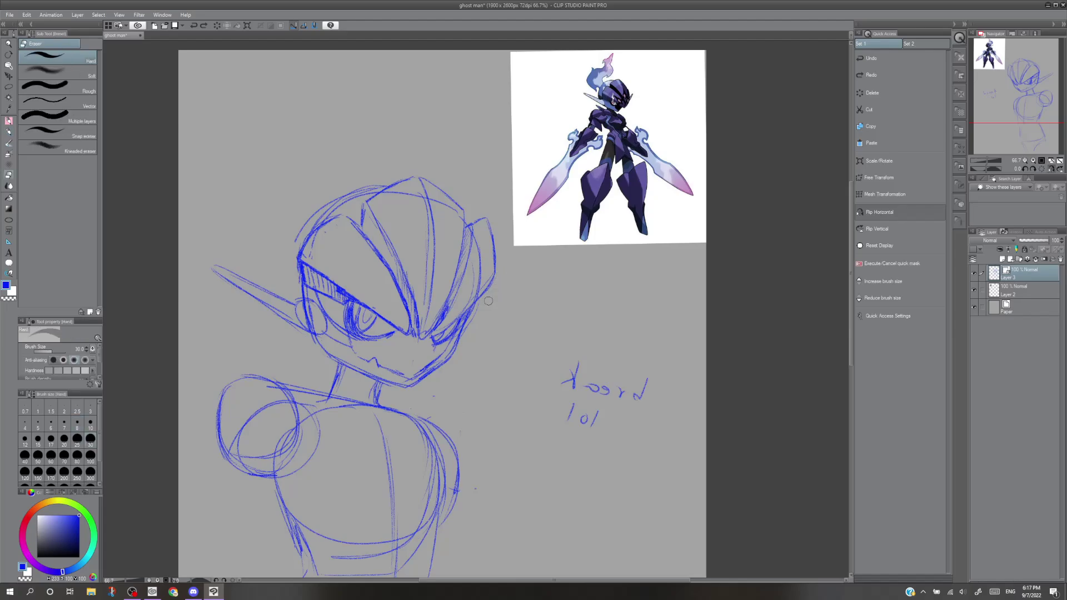
drag(489, 302, 477, 312)
Set the pencil's brush size to 10, redraw the front side line of the neck and erase the doubled stroke.
key(p)
drag(381, 382, 377, 405)
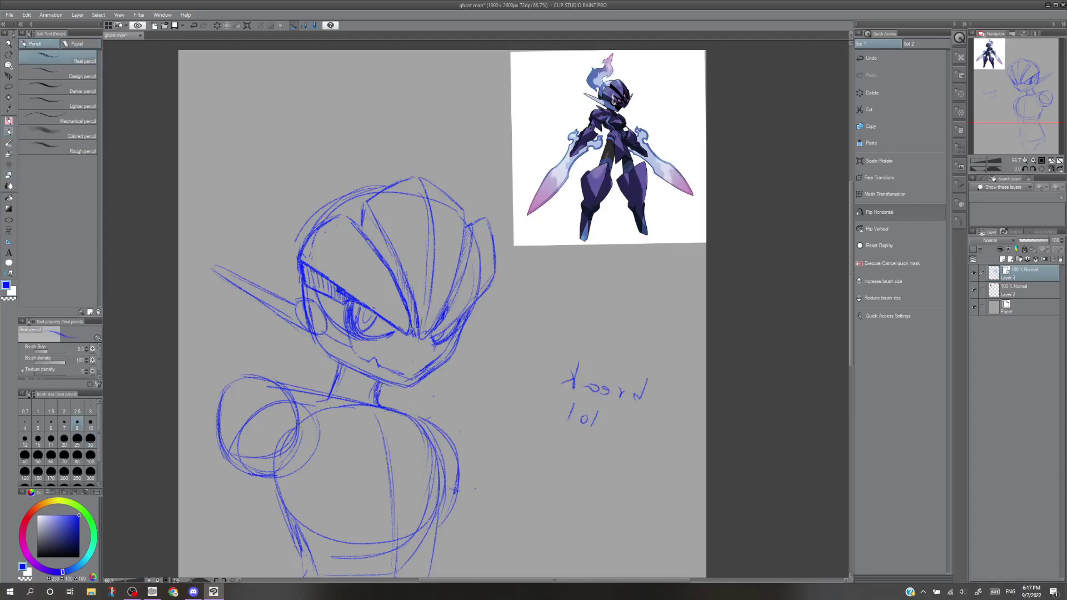
key(bracketright)
key(ctrl+z)
key(e)
drag(381, 389, 380, 403)
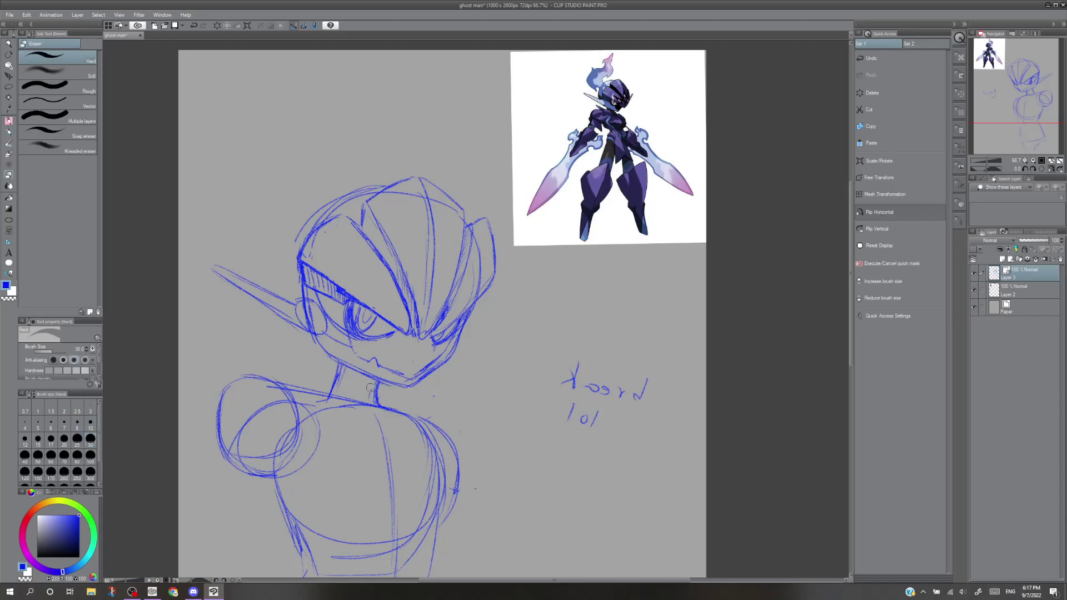
Shade the top of the neck beneath the chin with hatching strokes.
key(p)
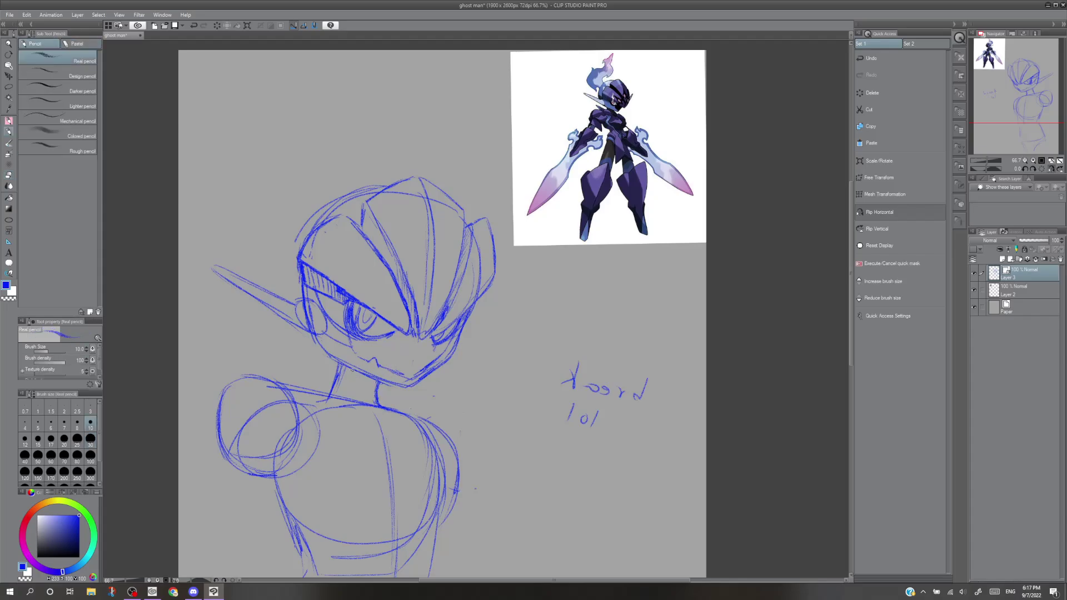
drag(365, 381, 352, 374)
drag(363, 372, 371, 386)
drag(271, 307, 298, 325)
key(ctrl+z)
key(ctrl+z)
drag(314, 301, 345, 317)
key(ctrl+z)
key(ctrl+z)
mouse_move(309, 295)
mouse_down()
mouse_move(280, 251)
mouse_move(278, 275)
mouse_move(406, 164)
mouse_up()
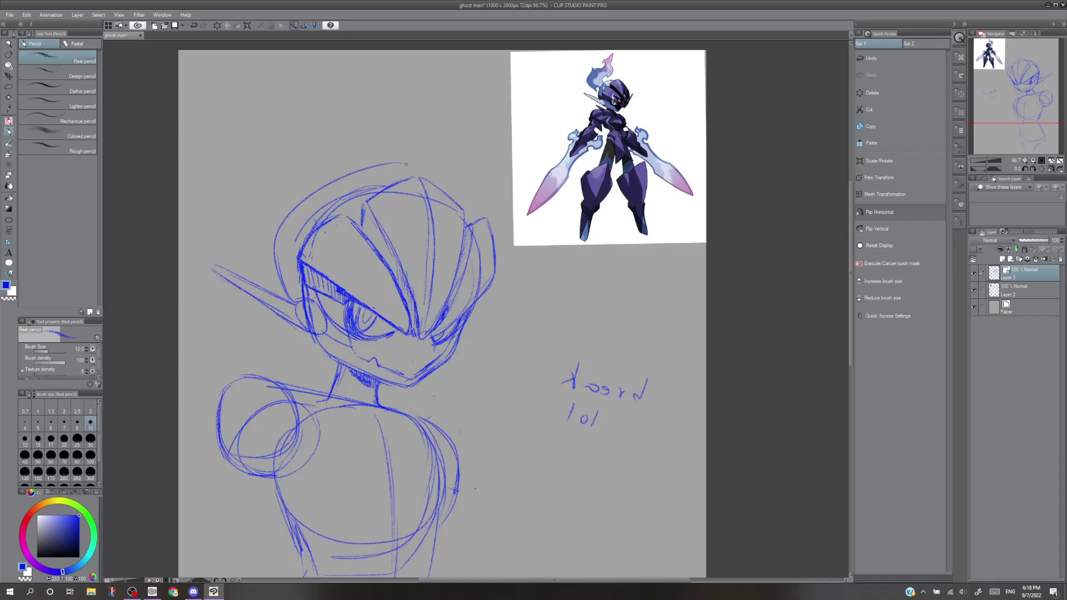
key(ctrl+z)
key(ctrl+z)
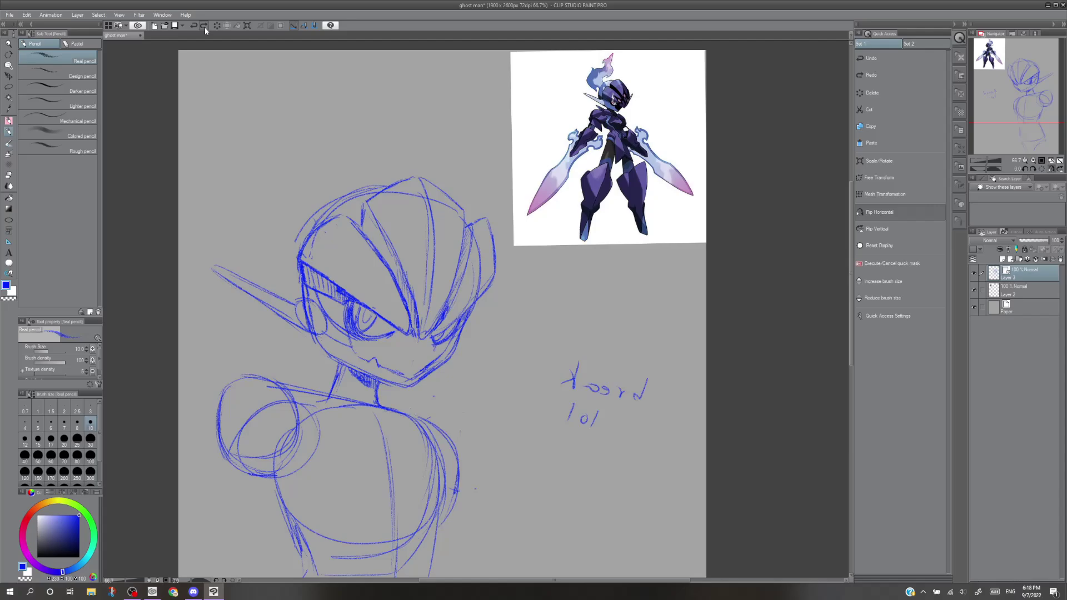
click(205, 28)
Draw the outer curve of the helmet's back from the crown down to behind the ear piece.
drag(395, 174, 326, 192)
mouse_move(400, 173)
mouse_down()
mouse_move(370, 172)
mouse_move(296, 216)
mouse_move(327, 187)
mouse_move(280, 246)
mouse_up()
mouse_move(324, 188)
mouse_down()
mouse_move(292, 217)
mouse_move(281, 261)
mouse_up()
mouse_move(294, 215)
mouse_down()
mouse_move(281, 260)
mouse_move(286, 296)
mouse_up()
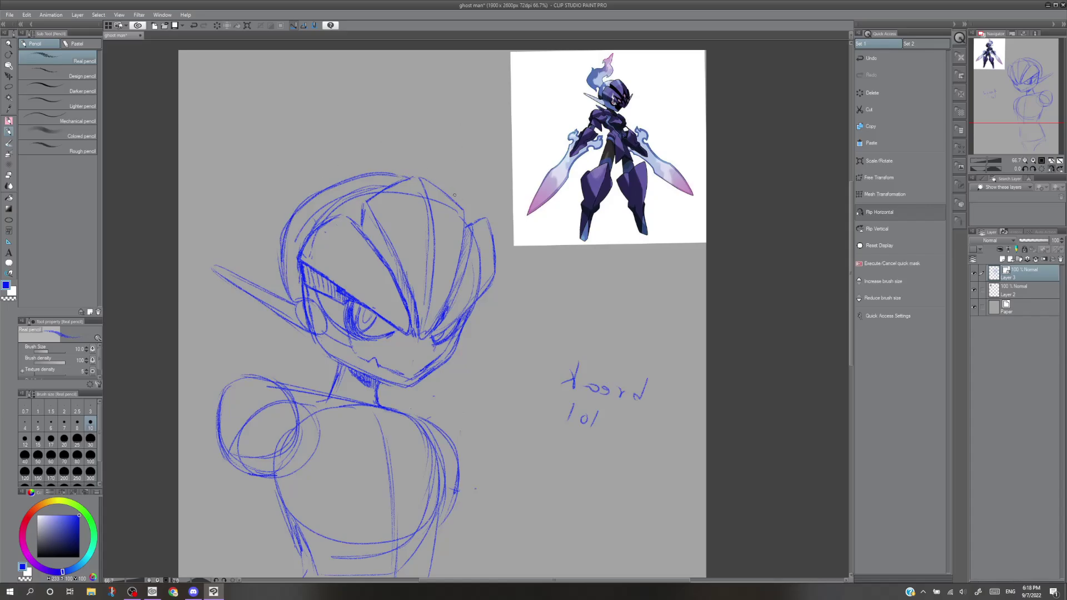
Darken the helmet's upper far edge and erase the section of the outer curve beside the crown's peak.
mouse_move(451, 195)
mouse_down()
mouse_move(477, 221)
mouse_move(451, 196)
mouse_up()
drag(467, 207, 468, 226)
drag(392, 176, 410, 177)
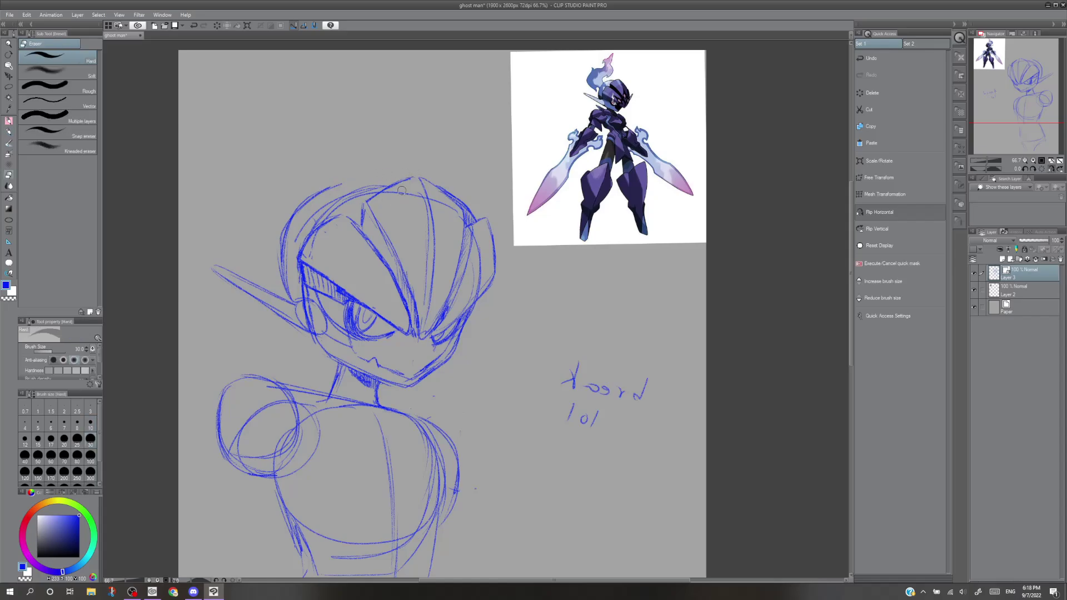
Redraw the outer helmet curve so it starts at the crown's peak and runs down the back of the head.
key(p)
key(p)
drag(403, 177, 319, 194)
drag(285, 232, 278, 279)
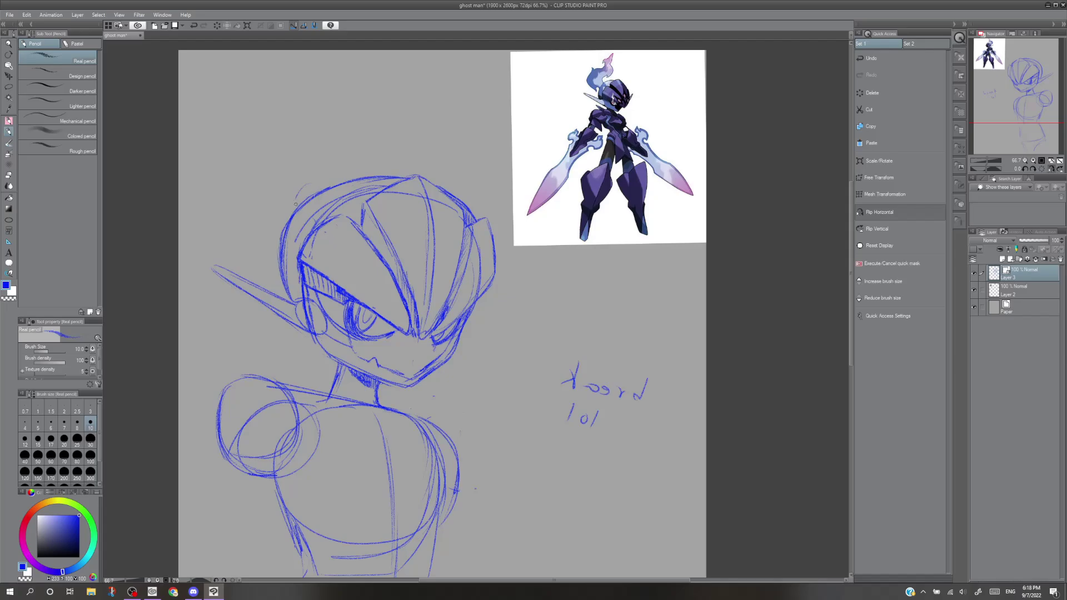
Draw the wavy outline of a large flame-shaped plume with curled tips rising from the back of the helmet.
mouse_move(295, 200)
mouse_down()
mouse_move(308, 179)
mouse_move(294, 199)
mouse_move(324, 179)
mouse_move(277, 209)
mouse_move(312, 84)
mouse_up()
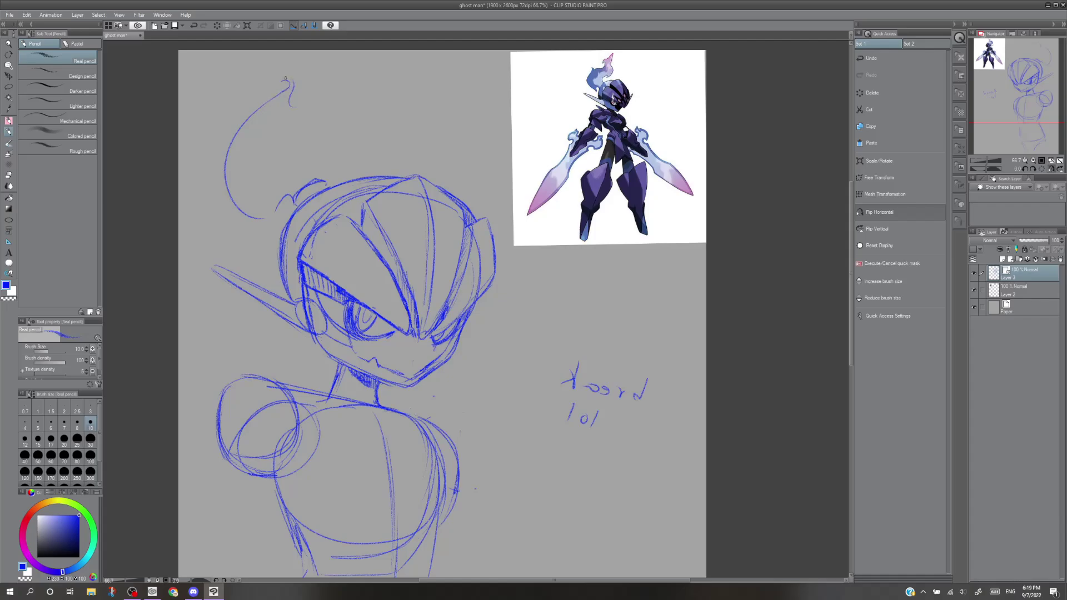
key(ctrl+z)
mouse_move(282, 80)
mouse_down()
mouse_move(386, 102)
mouse_move(419, 83)
mouse_move(412, 69)
mouse_move(425, 76)
mouse_move(427, 110)
mouse_move(476, 103)
mouse_move(457, 134)
mouse_move(408, 132)
mouse_move(387, 160)
mouse_move(339, 161)
mouse_move(357, 139)
mouse_move(321, 157)
mouse_up()
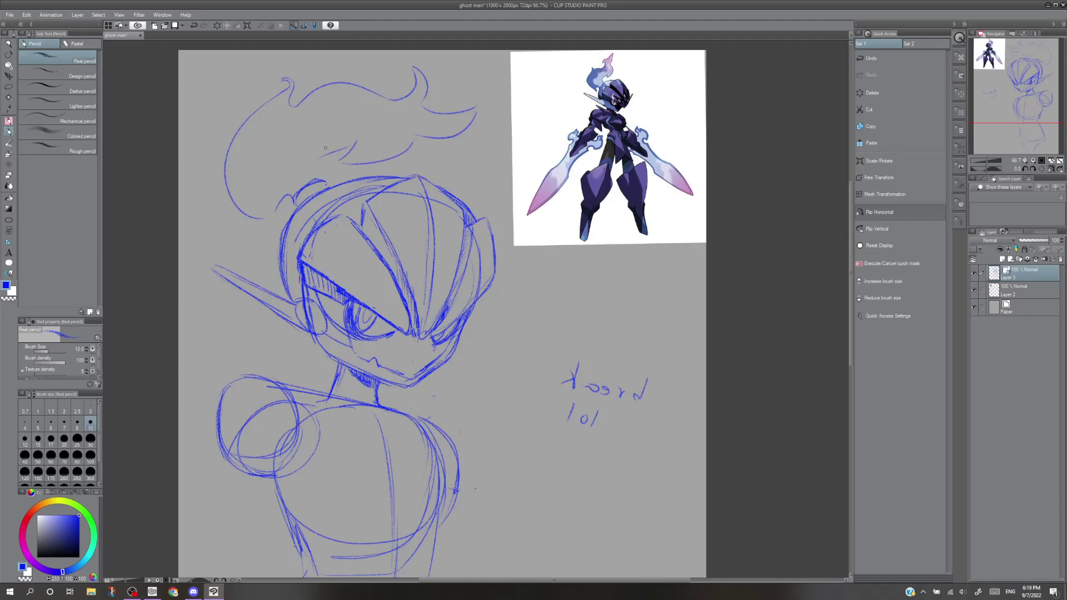
Finish the plume's lower edge down to the helmet, erase the overlapping strokes at its base and touch up its lower notch.
drag(316, 174, 331, 185)
key(ctrl+z)
key(e)
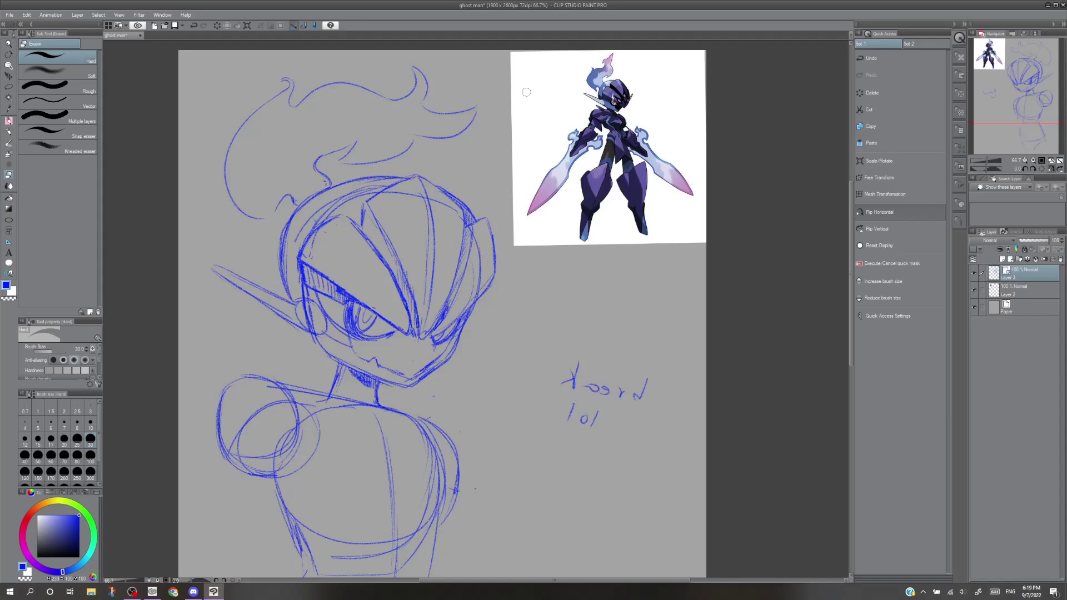
key(p)
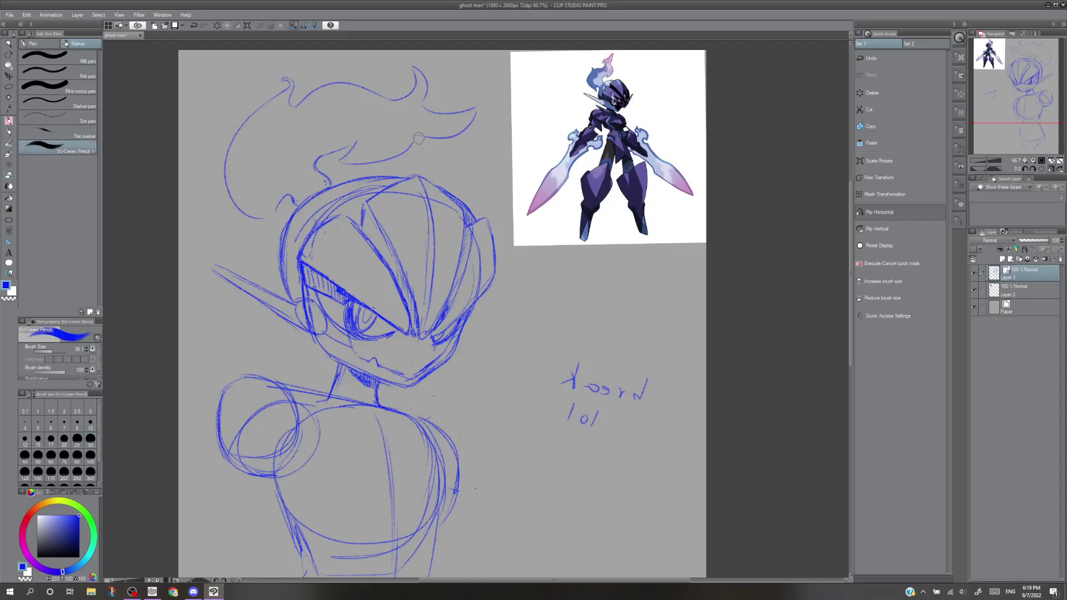
key(p)
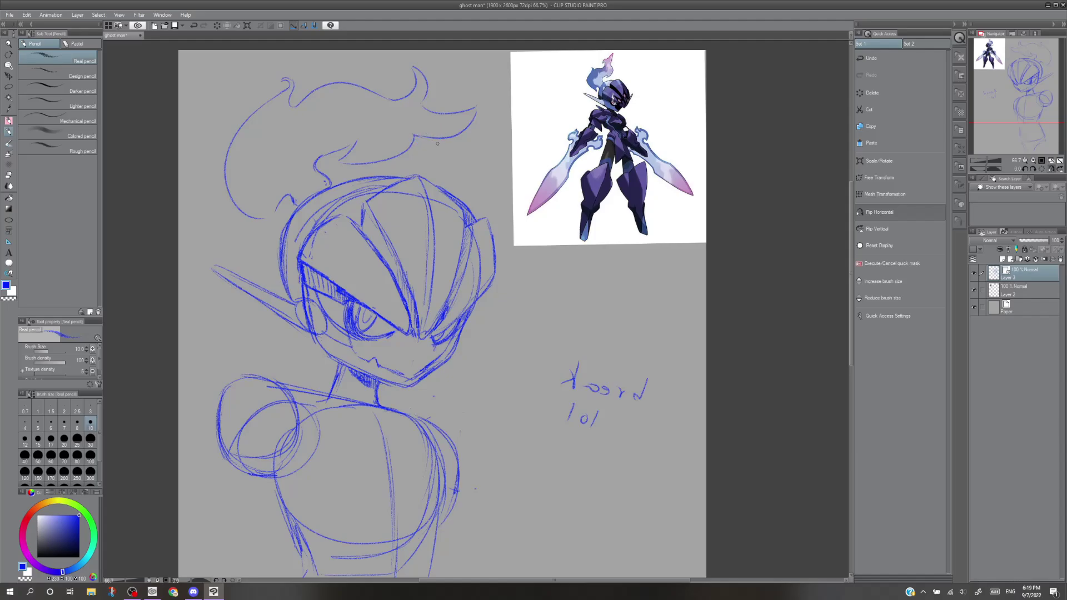
drag(414, 137, 430, 135)
Save the drawing as ghost man.clip in the PAINTINGS folder.
click(10, 14)
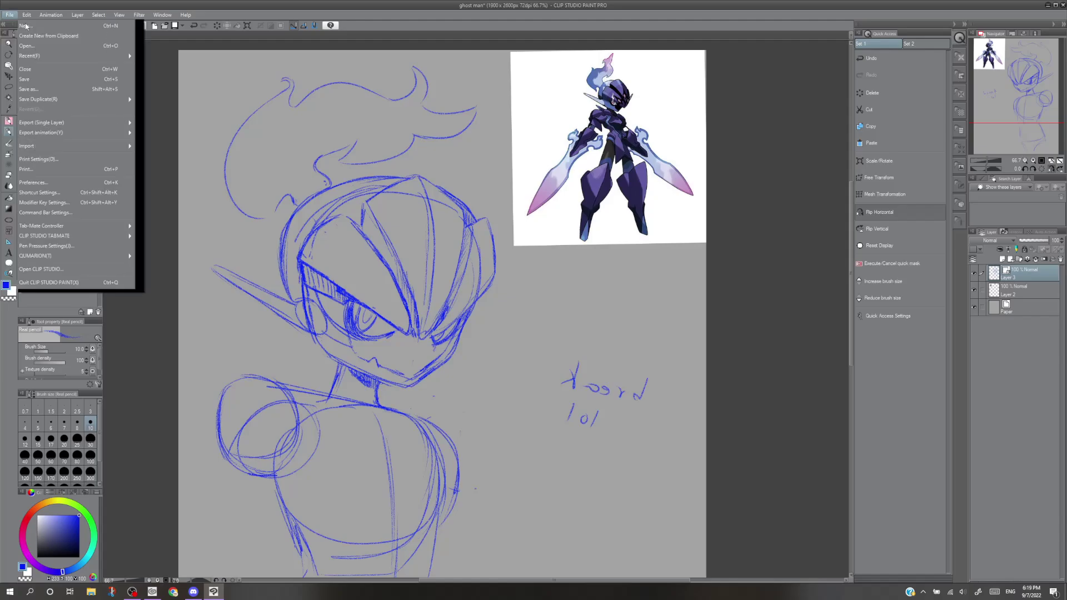
click(35, 82)
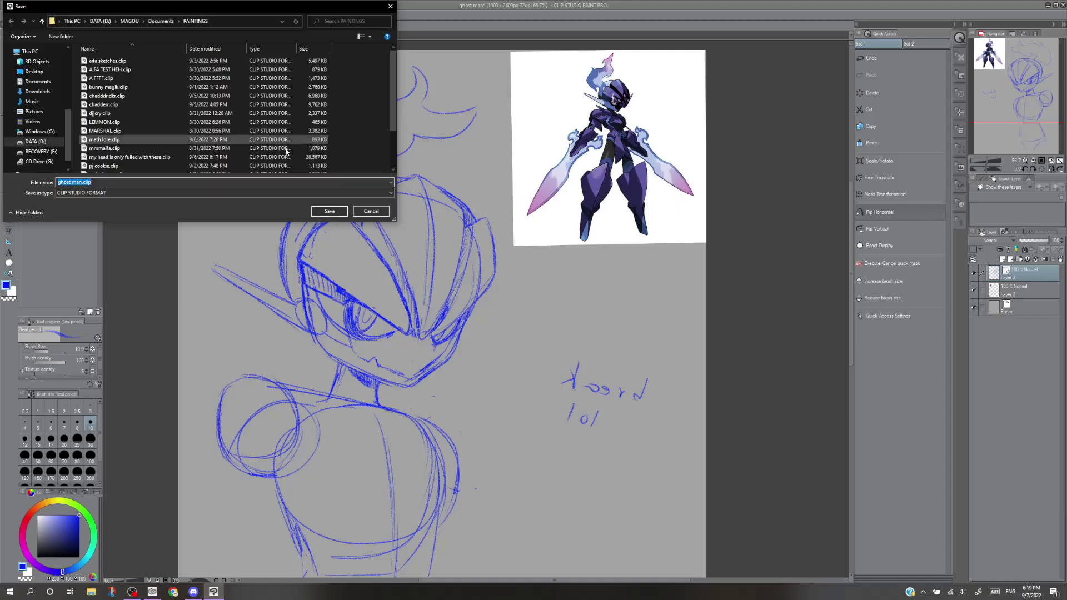
click(333, 213)
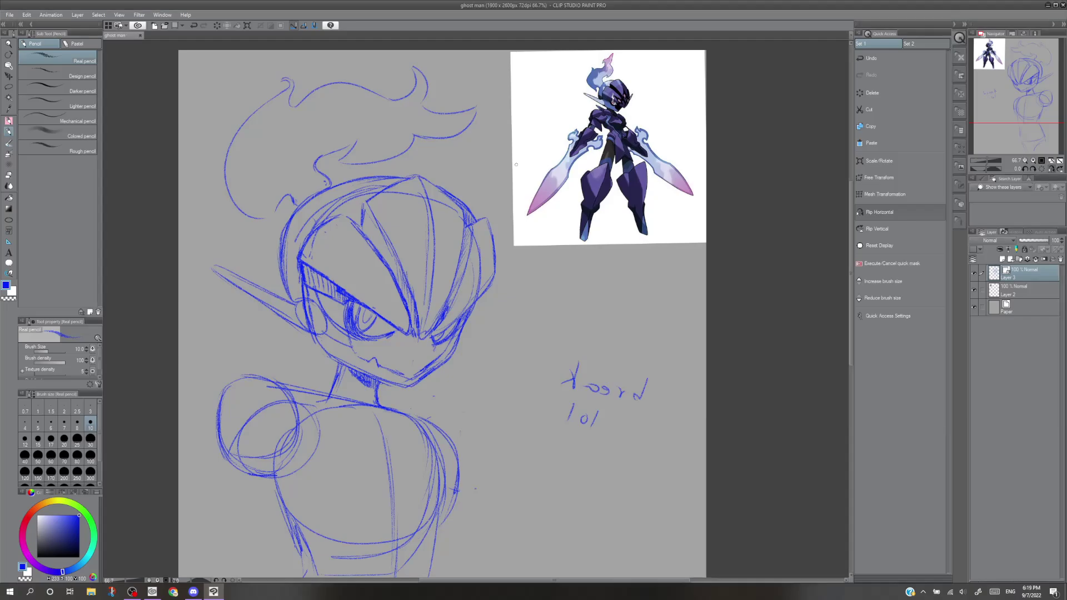
Darken the brow plate's upper outline and shade the strip between the plate and the helmet's central ridge.
drag(330, 217, 300, 246)
mouse_move(344, 215)
mouse_down()
mouse_move(385, 218)
mouse_move(370, 237)
mouse_up()
drag(366, 214, 382, 254)
drag(377, 232, 414, 328)
drag(410, 303, 413, 325)
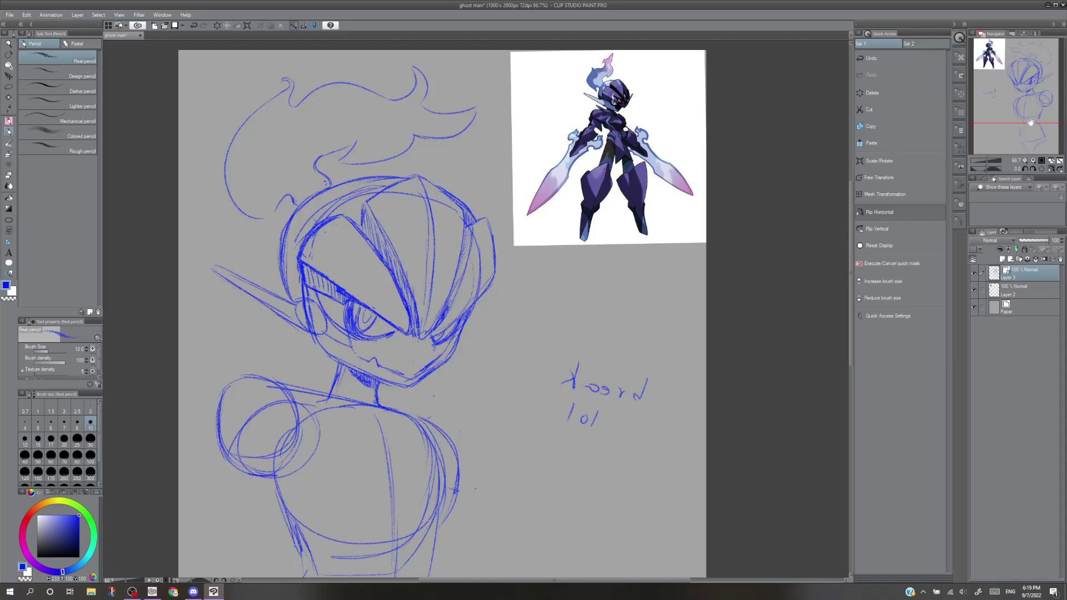
Reinforce the small flame tip at the plume's base and mirror the canvas view back to its original orientation.
drag(1019, 101, 1012, 107)
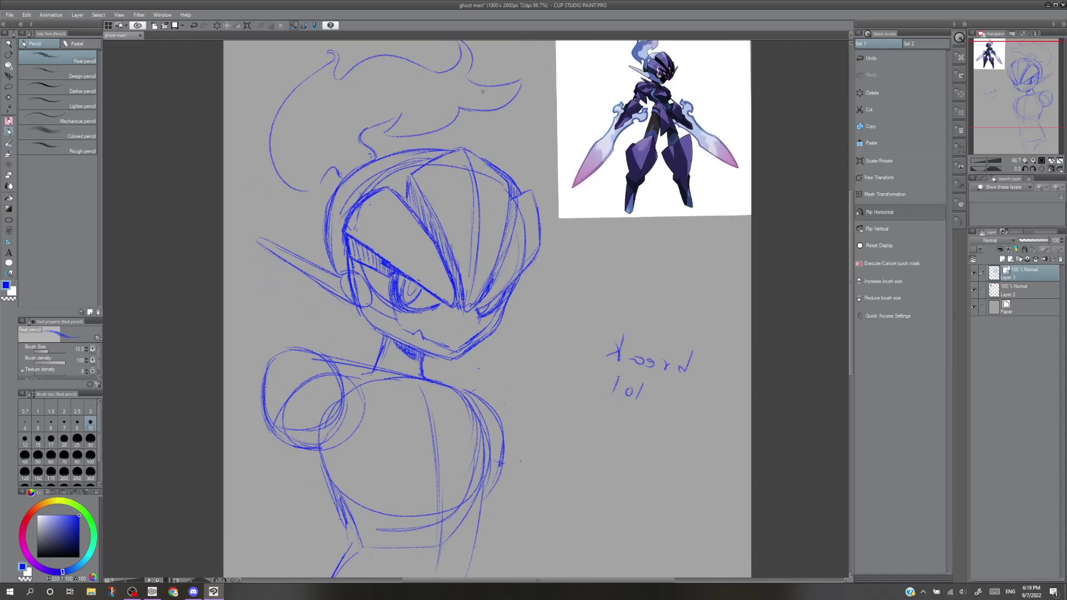
mouse_move(367, 127)
mouse_down()
mouse_move(401, 114)
mouse_move(384, 132)
mouse_up()
click(1051, 169)
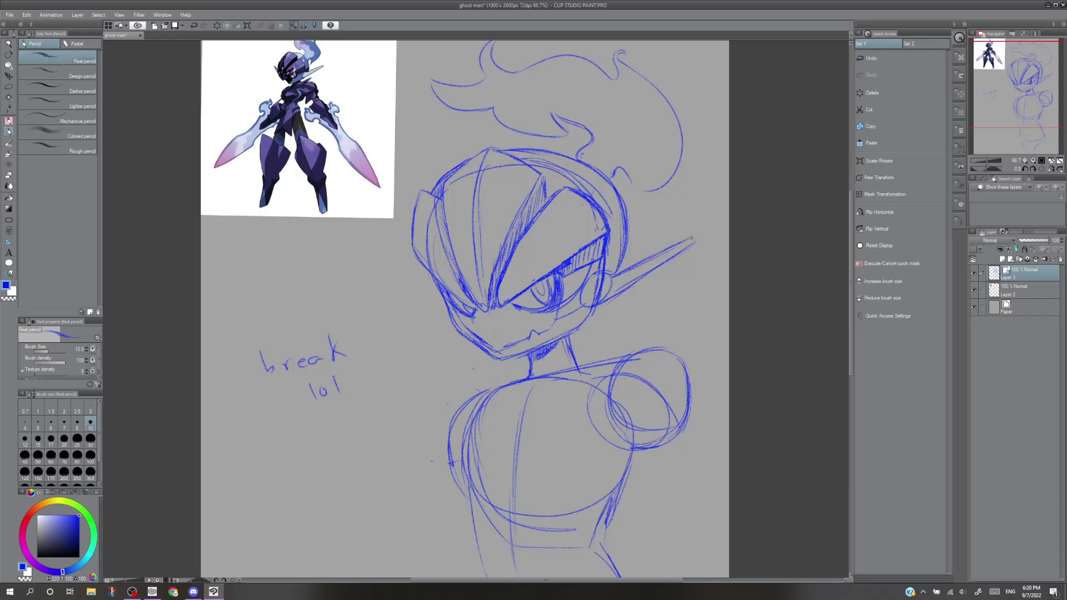
drag(439, 302, 443, 318)
key(ctrl+z)
mouse_move(437, 289)
mouse_down()
mouse_move(411, 268)
mouse_move(603, 273)
mouse_up()
key(ctrl+z)
key(ctrl+z)
key(ctrl+z)
key(ctrl+z)
key(ctrl+z)
key(ctrl+z)
Draw guide lines across the face from the ear piece and sketch the matching spike on the far side of the head.
drag(526, 283, 604, 272)
drag(429, 297, 624, 270)
drag(580, 305, 481, 322)
key(ctrl+z)
drag(592, 306, 481, 323)
key(ctrl+z)
mouse_move(440, 293)
mouse_down()
mouse_move(412, 268)
mouse_move(449, 319)
mouse_up()
key(ctrl+z)
click(536, 233)
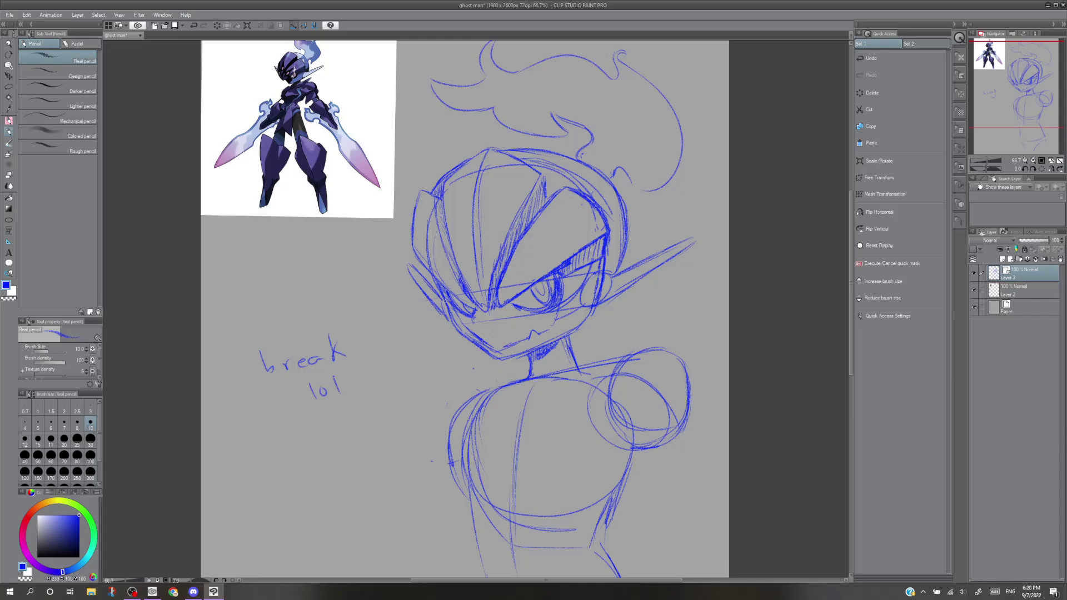
Reinforce the far-side head spike and erase the handwritten "break lol" note beside the figure.
drag(432, 293, 446, 312)
click(8, 174)
mouse_move(281, 331)
mouse_down()
mouse_move(251, 397)
mouse_move(297, 405)
mouse_move(336, 381)
mouse_up()
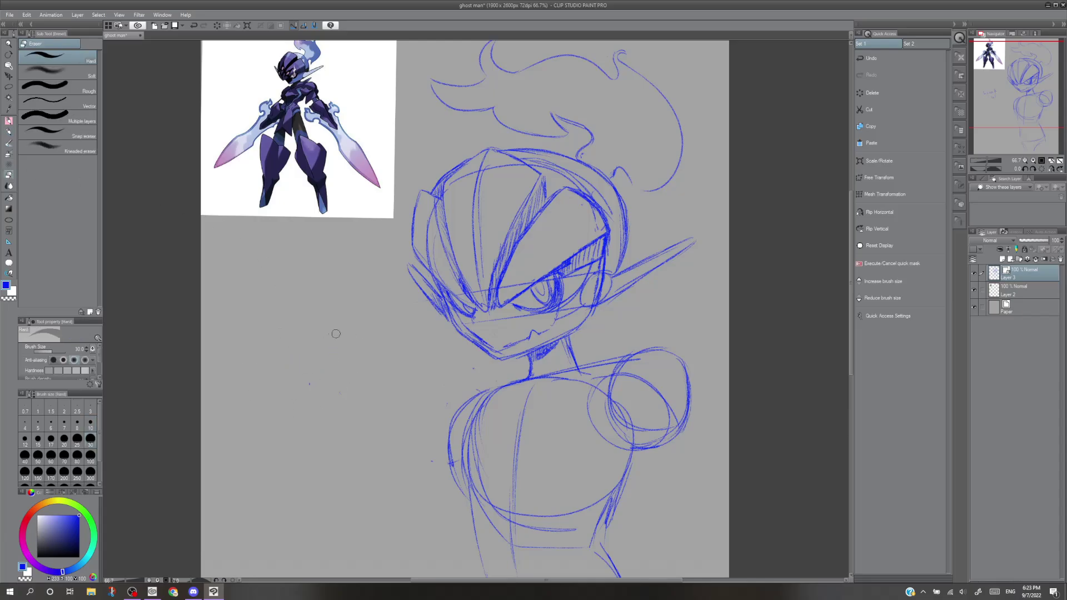
mouse_move(336, 333)
mouse_down()
mouse_move(331, 367)
mouse_move(357, 385)
mouse_up()
key(p)
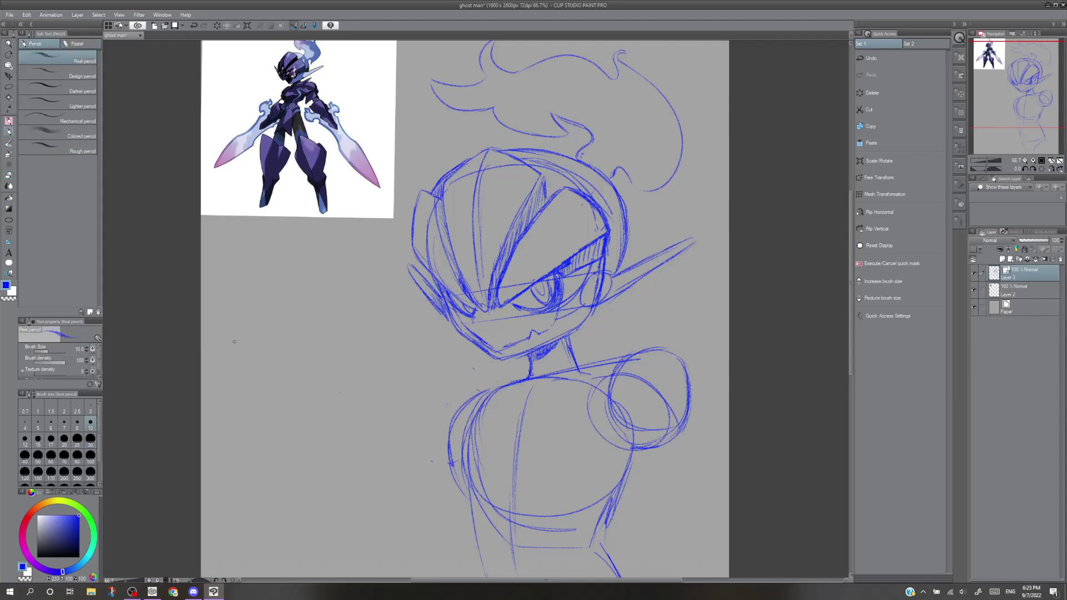
Handwrite "srry my mum is very proud of this" in blue pencil in the empty space beside the figure.
mouse_move(234, 326)
mouse_down()
mouse_move(227, 337)
mouse_move(270, 318)
mouse_move(269, 338)
mouse_move(325, 312)
mouse_move(290, 317)
mouse_move(311, 322)
mouse_up()
key(ctrl+z)
key(ctrl+z)
mouse_move(317, 313)
mouse_down()
mouse_move(310, 333)
mouse_move(328, 309)
mouse_move(349, 315)
mouse_move(371, 304)
mouse_move(379, 312)
mouse_up()
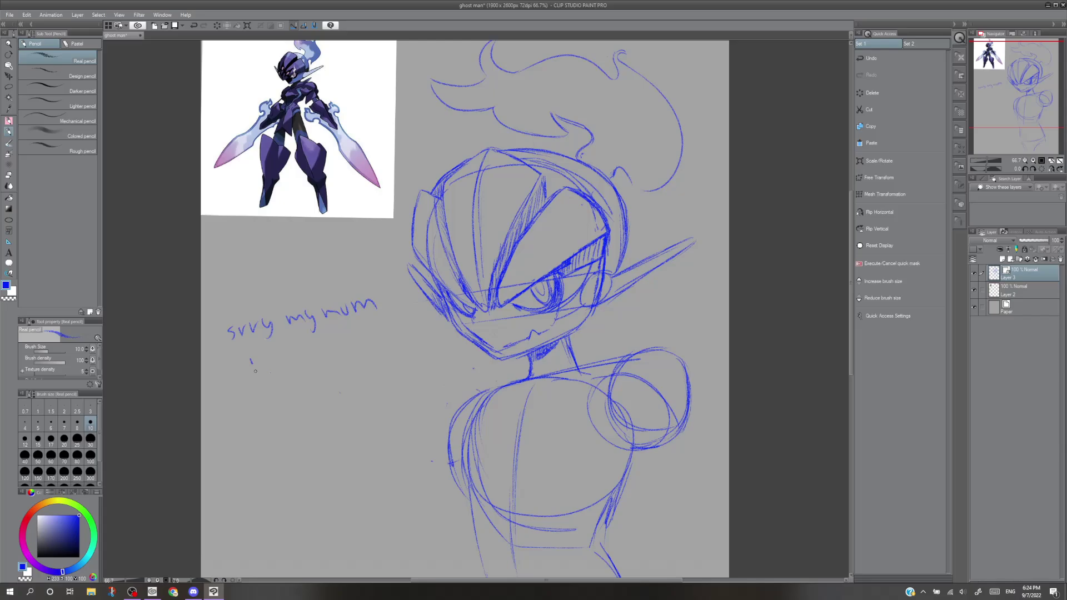
drag(251, 356, 253, 373)
mouse_move(267, 358)
mouse_down()
mouse_move(259, 369)
mouse_move(283, 359)
mouse_up()
mouse_move(282, 359)
mouse_down()
mouse_move(284, 373)
mouse_move(320, 362)
mouse_up()
mouse_move(325, 351)
mouse_down()
mouse_move(323, 369)
mouse_move(347, 340)
mouse_move(384, 344)
mouse_move(371, 348)
mouse_up()
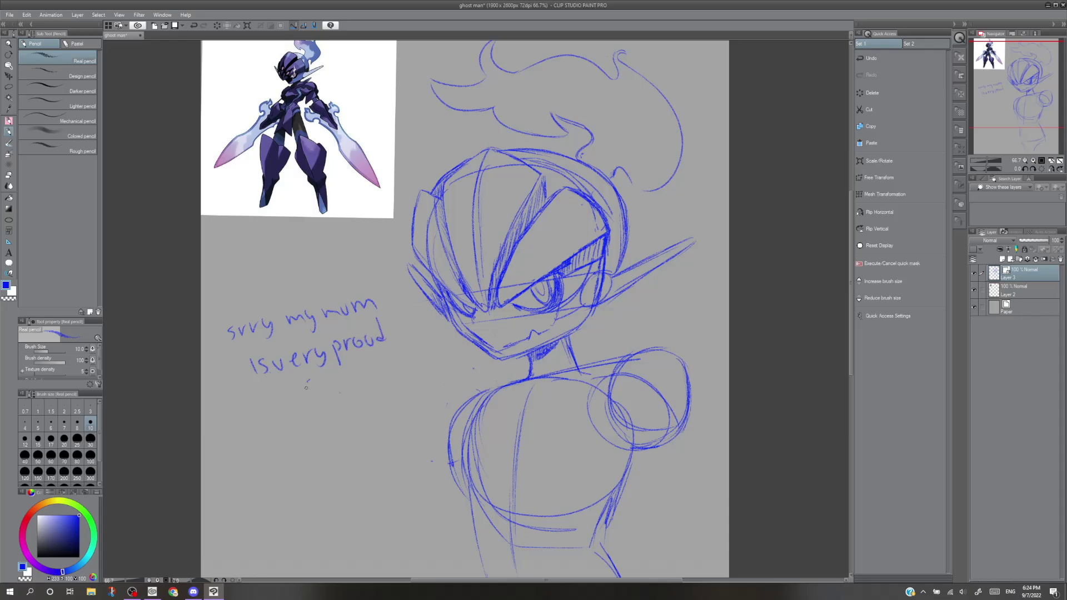
drag(311, 382, 319, 390)
drag(319, 383, 340, 378)
mouse_move(344, 370)
mouse_down()
mouse_move(350, 387)
mouse_move(361, 385)
mouse_up()
Extend the handwritten note with "so uh she took her time" and undo the stray marks drawn below it.
mouse_move(298, 409)
mouse_down()
mouse_move(291, 417)
mouse_move(332, 415)
mouse_up()
mouse_move(338, 394)
mouse_down()
mouse_move(335, 414)
mouse_move(345, 415)
mouse_move(290, 447)
mouse_move(300, 447)
mouse_up()
drag(301, 440, 360, 433)
mouse_move(368, 408)
mouse_down()
mouse_move(367, 431)
mouse_move(380, 428)
mouse_move(330, 471)
mouse_move(351, 470)
mouse_up()
mouse_move(355, 459)
mouse_down()
mouse_move(369, 470)
mouse_move(376, 456)
mouse_up()
mouse_move(382, 459)
mouse_down()
mouse_move(383, 470)
mouse_move(417, 448)
mouse_up()
click(419, 448)
drag(351, 483, 363, 489)
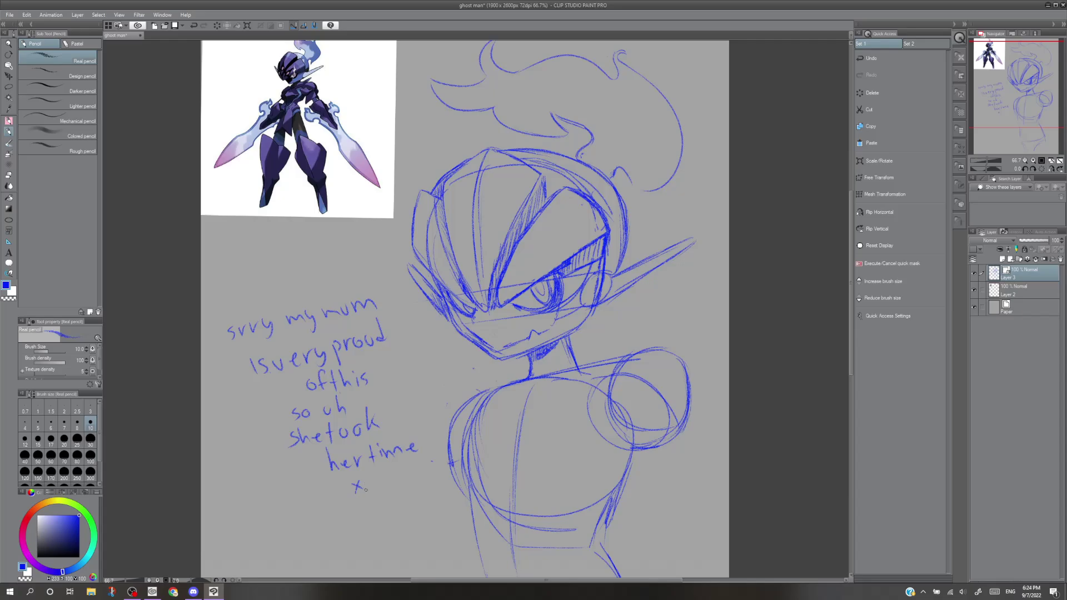
mouse_move(379, 481)
mouse_down()
mouse_move(389, 487)
mouse_move(376, 490)
mouse_up()
key(ctrl+z)
key(ctrl+z)
key(ctrl+z)
key(ctrl+z)
key(ctrl+z)
key(ctrl+z)
key(ctrl+z)
Lasso the whole handwritten note, delete it and clear the selection.
scroll(470, 444, down, 1)
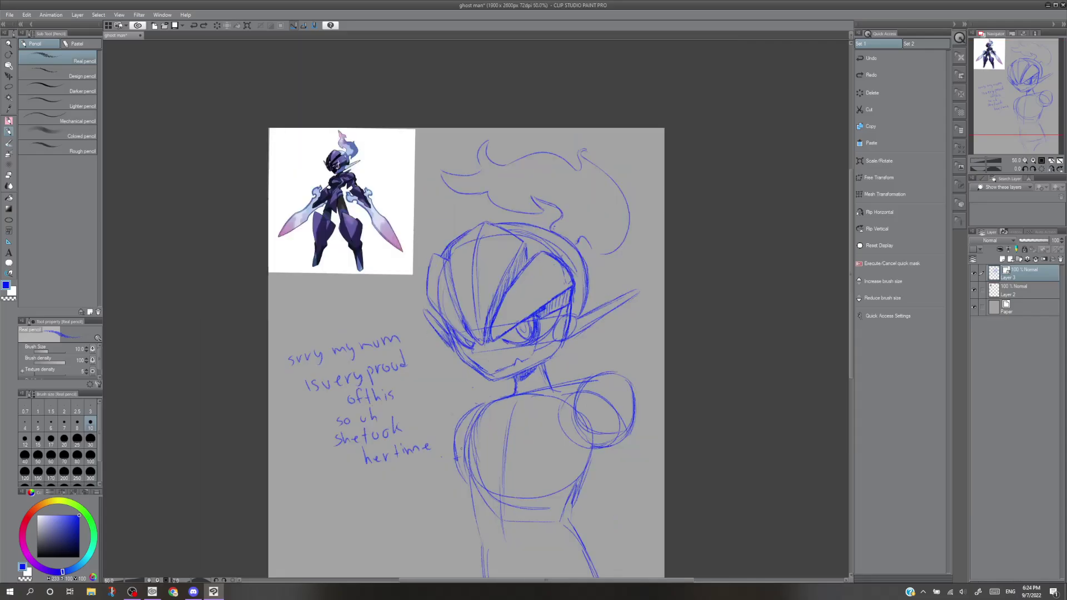
scroll(461, 447, up, 1)
key(m)
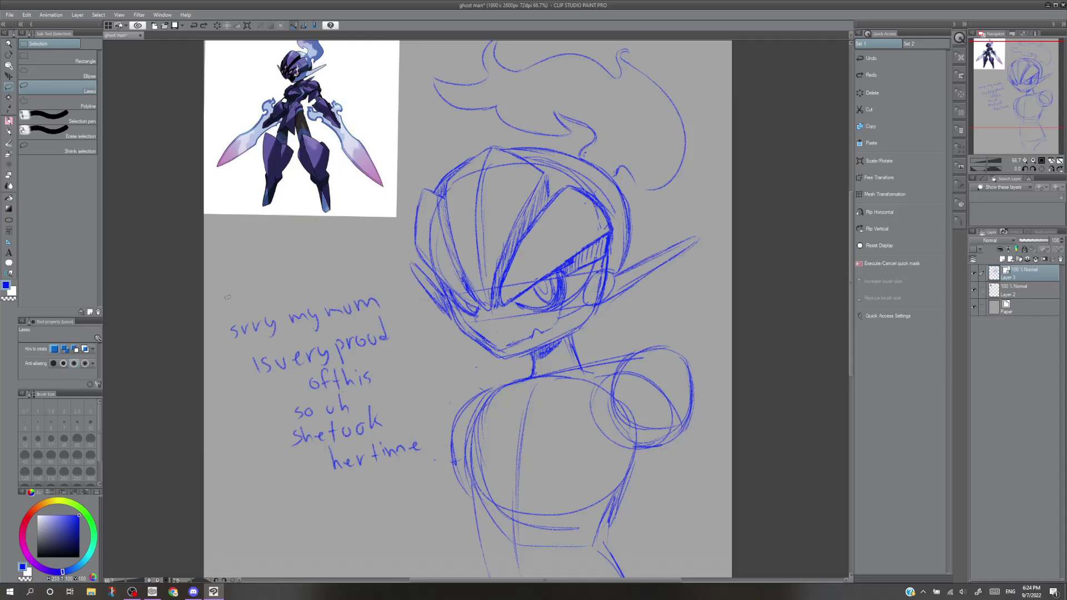
mouse_move(227, 297)
mouse_down()
mouse_move(318, 535)
mouse_move(390, 523)
mouse_move(429, 450)
mouse_move(422, 342)
mouse_move(365, 263)
mouse_up()
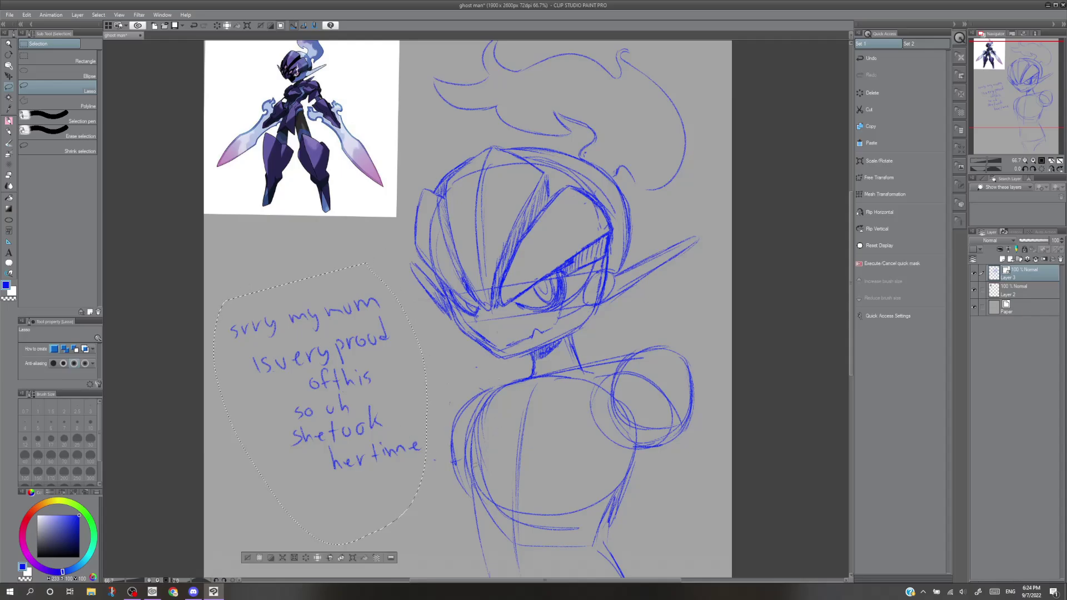
key(Delete)
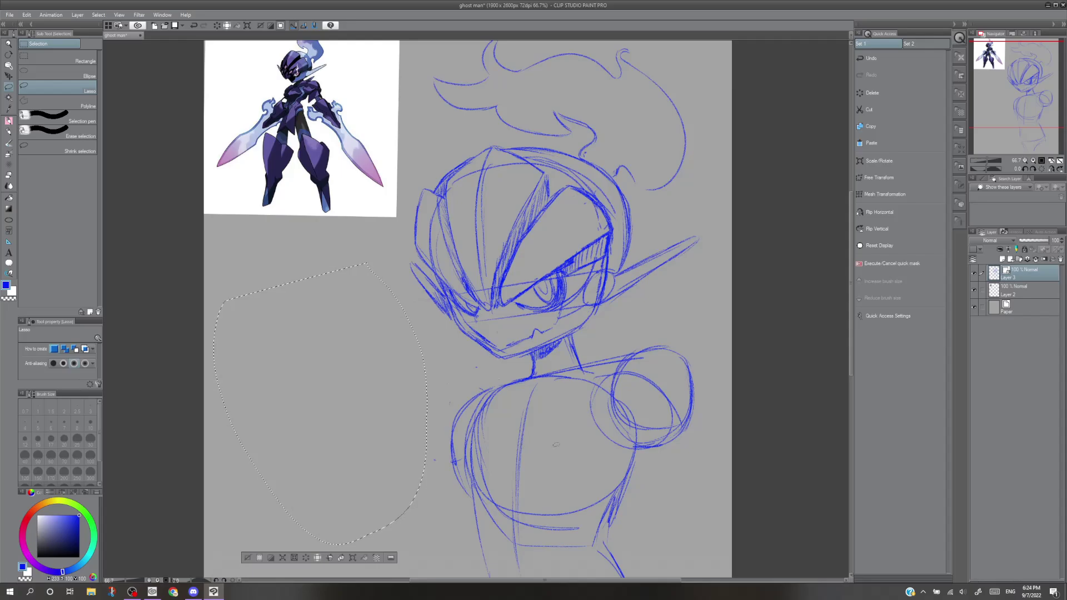
click(263, 544)
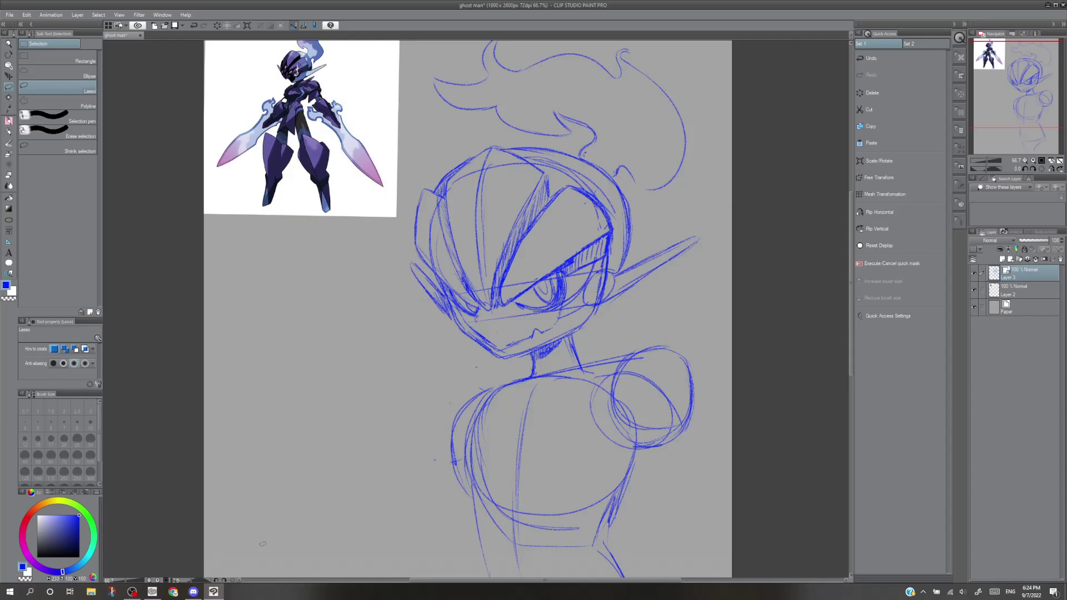
Compare the helmet's forehead with and without the latest pencil mark by repeatedly undoing and redoing it.
mouse_move(1017, 83)
mouse_down()
mouse_move(1015, 128)
mouse_move(1014, 92)
mouse_up()
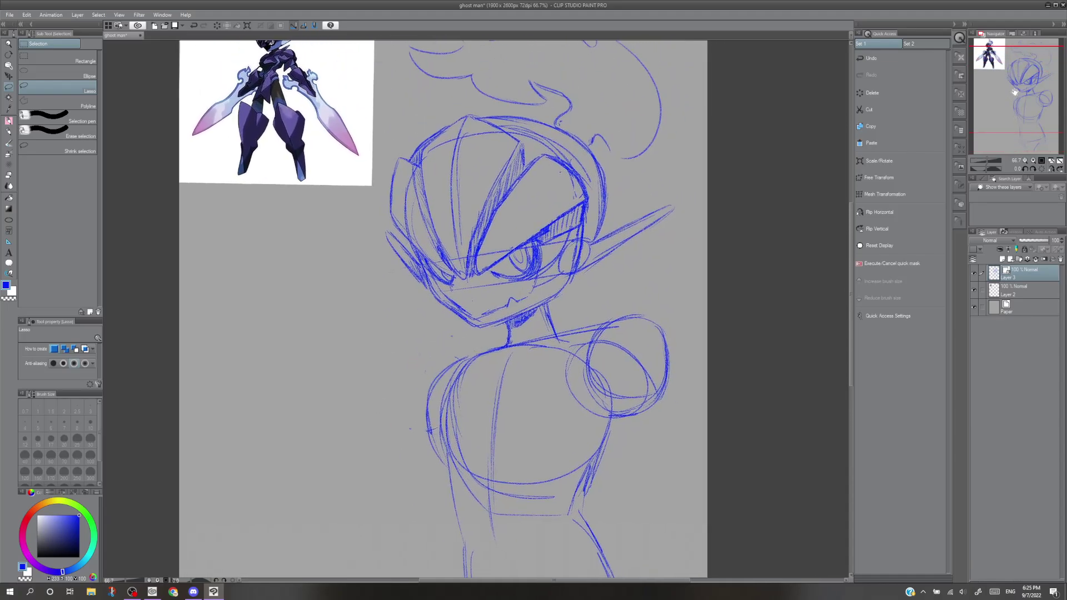
key(p)
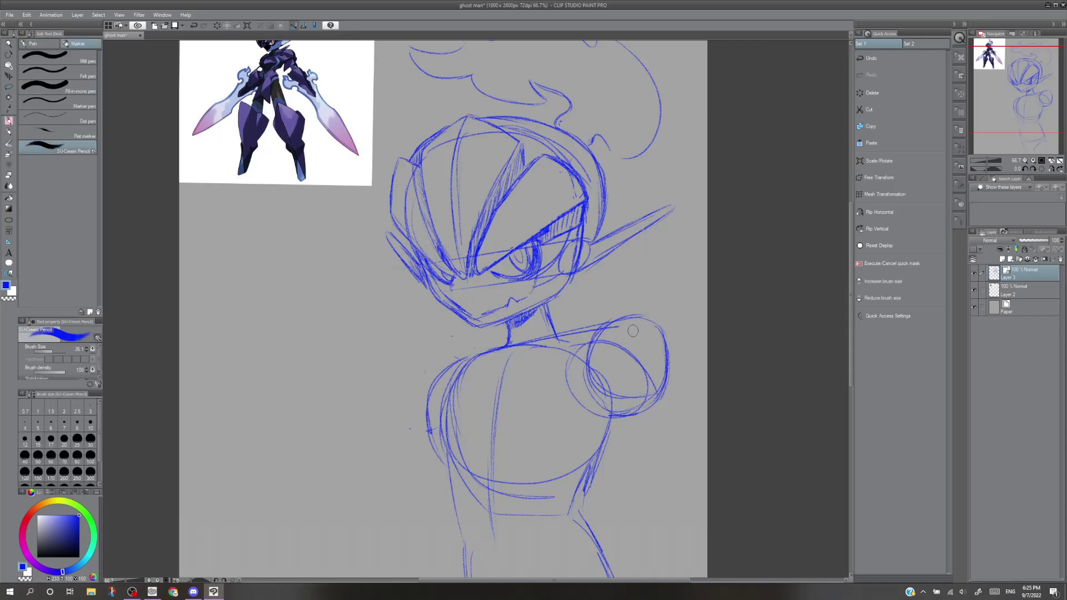
drag(999, 60, 990, 47)
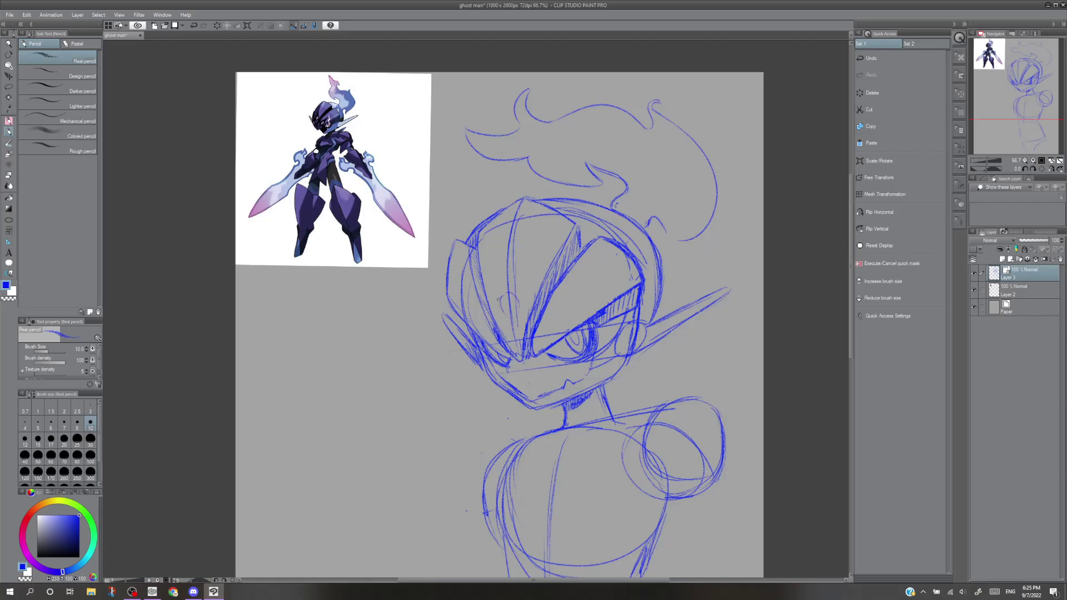
key(ctrl+z)
key(ctrl+y)
key(ctrl+z)
key(ctrl+y)
key(ctrl+z)
key(ctrl+y)
key(ctrl+z)
key(ctrl+y)
key(ctrl+z)
key(ctrl+y)
key(ctrl+z)
key(ctrl+y)
Sketch a round gem low on the helmet's central ridge with a narrow pointed crest rising above it.
mouse_move(504, 290)
mouse_down()
mouse_move(507, 254)
mouse_move(504, 293)
mouse_up()
key(ctrl+z)
key(ctrl+z)
key(ctrl+z)
key(ctrl+z)
key(ctrl+z)
key(ctrl+z)
key(ctrl+z)
key(ctrl+z)
key(ctrl+z)
mouse_move(520, 296)
mouse_down()
mouse_move(520, 312)
mouse_move(496, 296)
mouse_move(512, 291)
mouse_move(515, 319)
mouse_move(514, 306)
mouse_up()
key(ctrl+z)
key(ctrl+z)
key(ctrl+z)
key(ctrl+z)
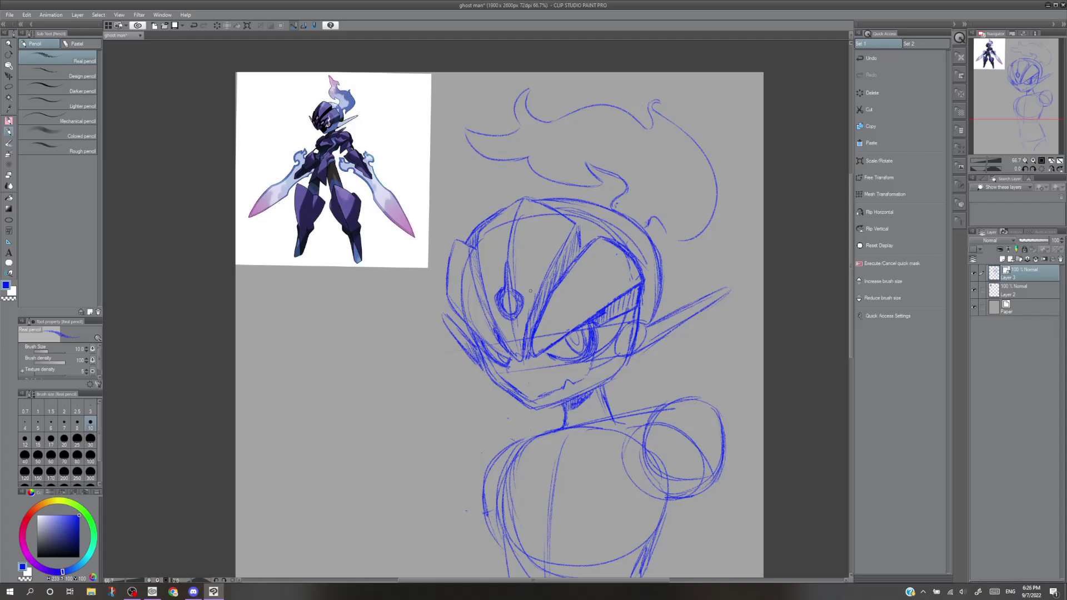
Frame the forehead gem with an angular diamond outline and draw the prongs running from it toward the brow point.
key(e)
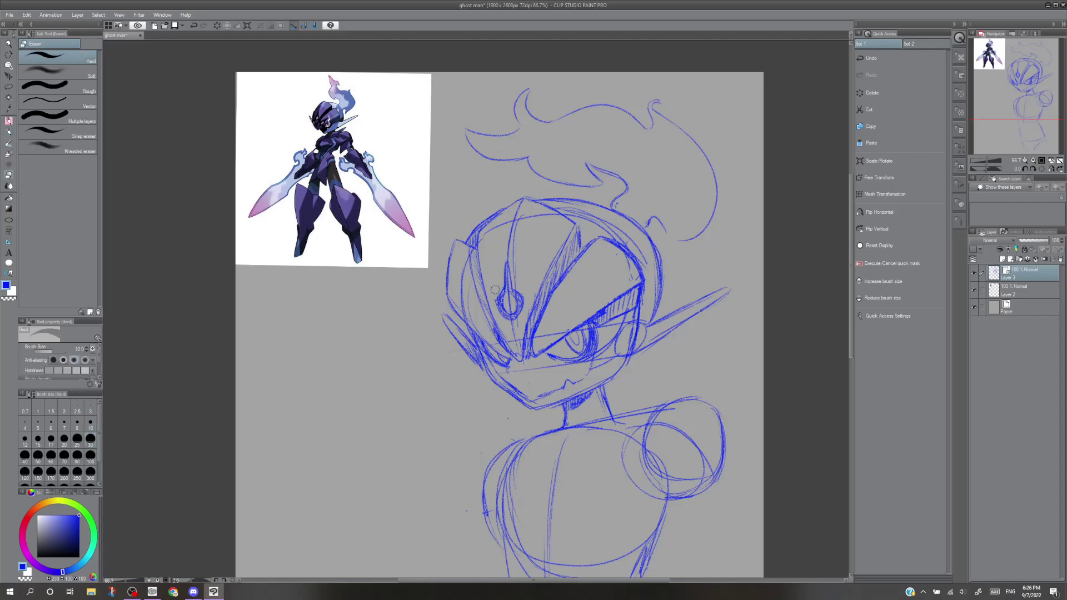
key(p)
key(p)
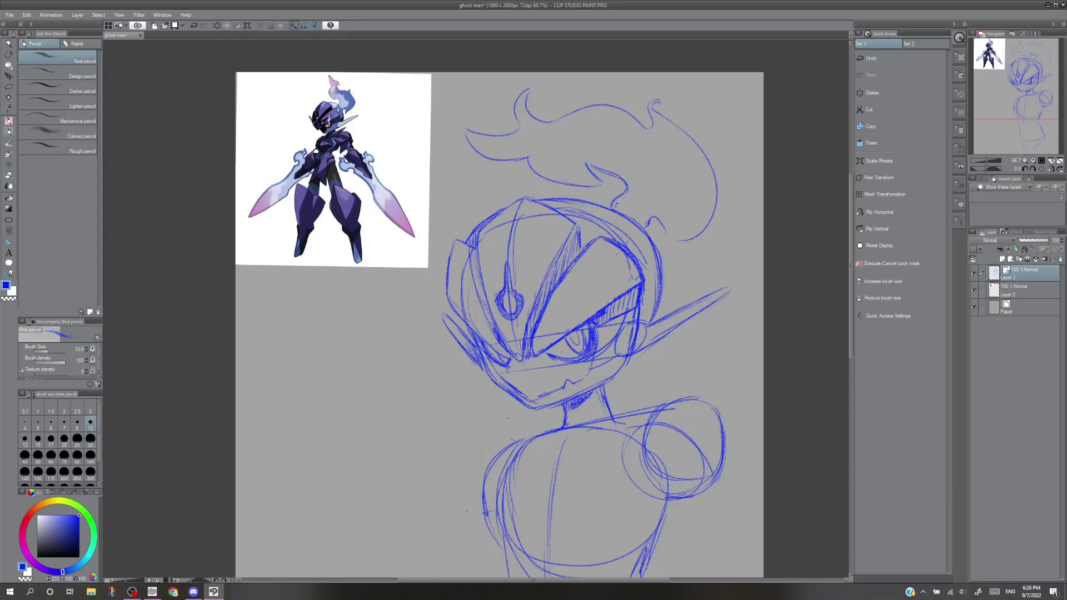
key(ctrl+z)
mouse_move(500, 292)
mouse_down()
mouse_move(495, 304)
mouse_move(524, 298)
mouse_move(523, 322)
mouse_move(521, 304)
mouse_up()
key(ctrl+z)
key(ctrl+z)
drag(521, 305, 531, 314)
key(ctrl+z)
drag(527, 320, 524, 336)
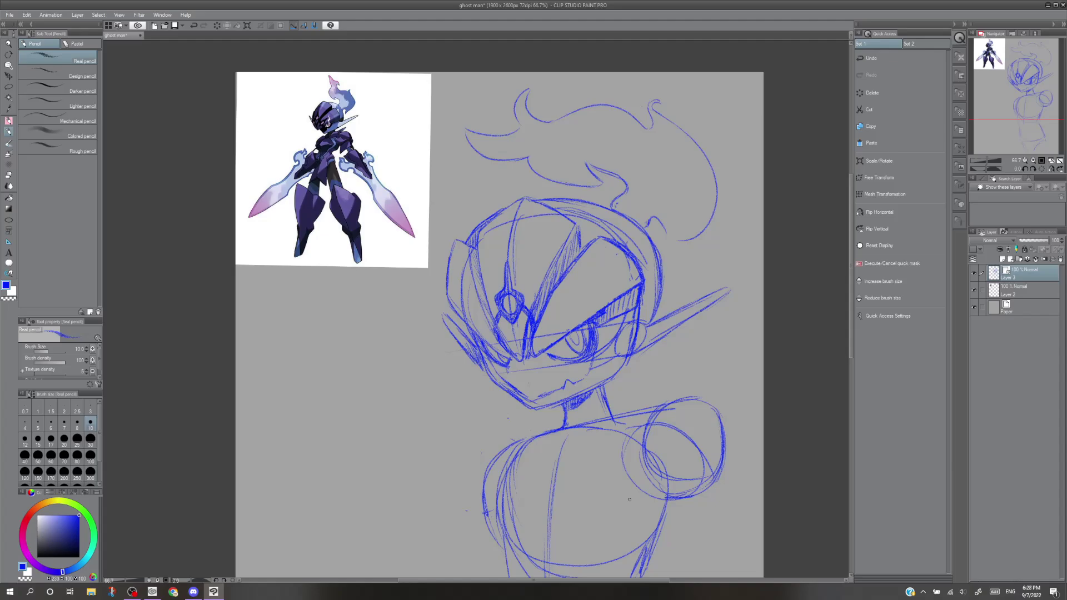
Try an arm outline hanging straight down from the far shoulder and undo it.
drag(1015, 76, 1027, 105)
mouse_move(393, 358)
mouse_down()
mouse_move(393, 454)
mouse_move(408, 507)
mouse_up()
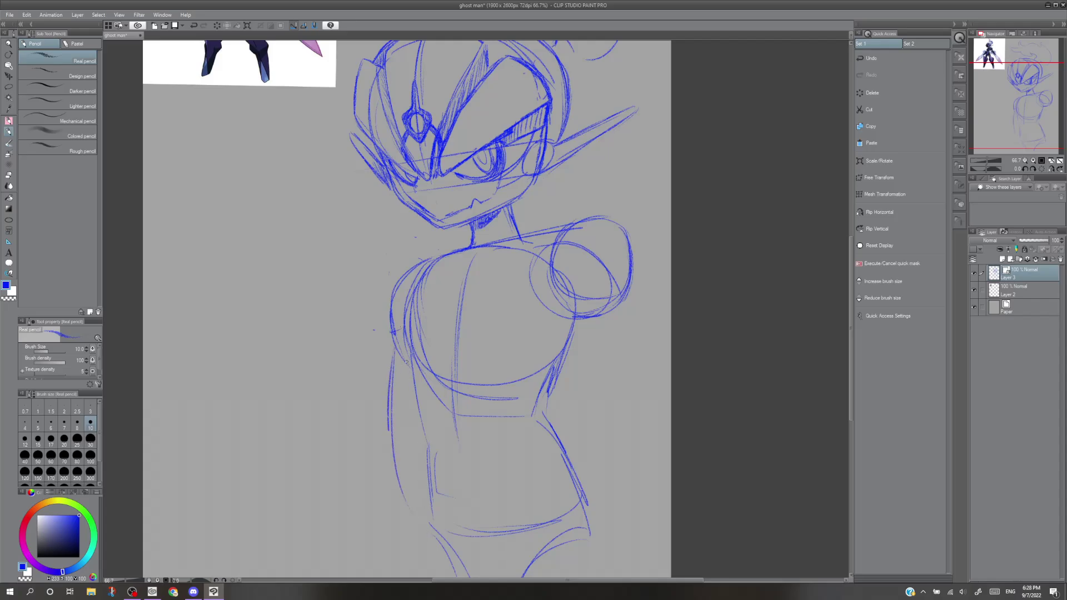
key(ctrl+z)
key(ctrl+z)
Sketch the far upper arm angling down and away from the torso, ending in a rounded elbow.
drag(394, 341, 350, 496)
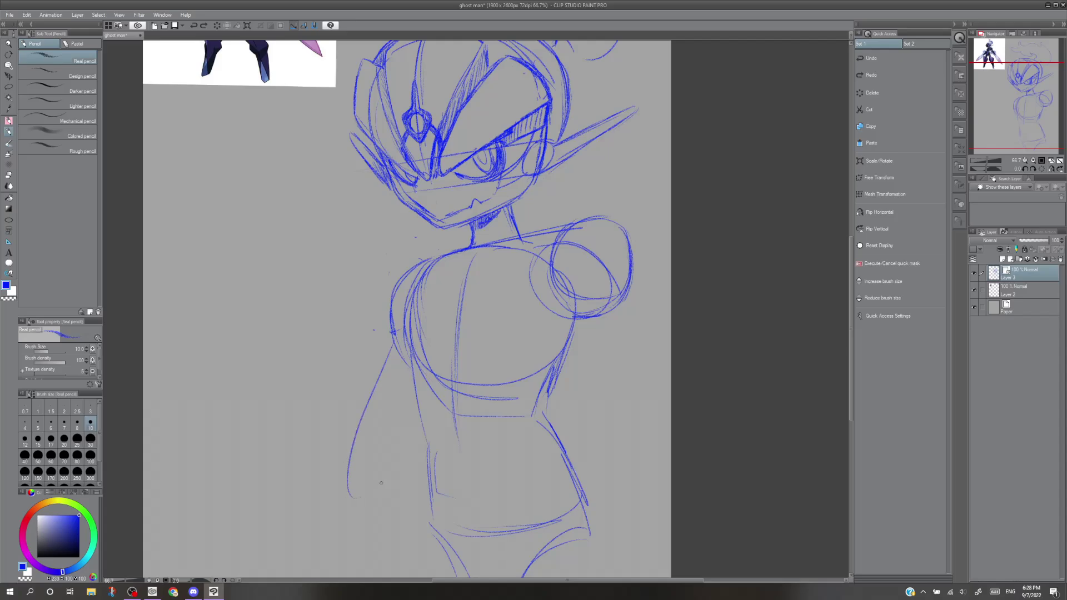
drag(419, 426, 378, 506)
mouse_move(403, 447)
mouse_down()
mouse_move(374, 502)
mouse_move(345, 527)
mouse_move(329, 512)
mouse_up()
mouse_move(380, 368)
mouse_down()
mouse_move(323, 490)
mouse_move(346, 527)
mouse_up()
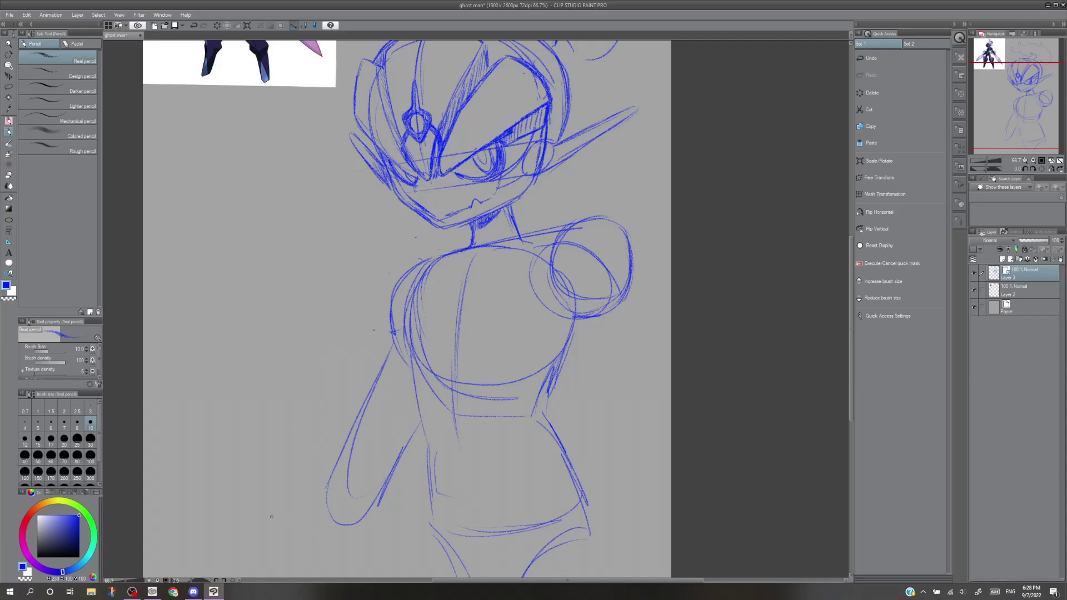
Try a diagonal guide line and a long forearm shape crossing the chest from the near arm, and undo them.
mouse_move(281, 453)
mouse_down()
mouse_move(506, 287)
mouse_move(578, 254)
mouse_up()
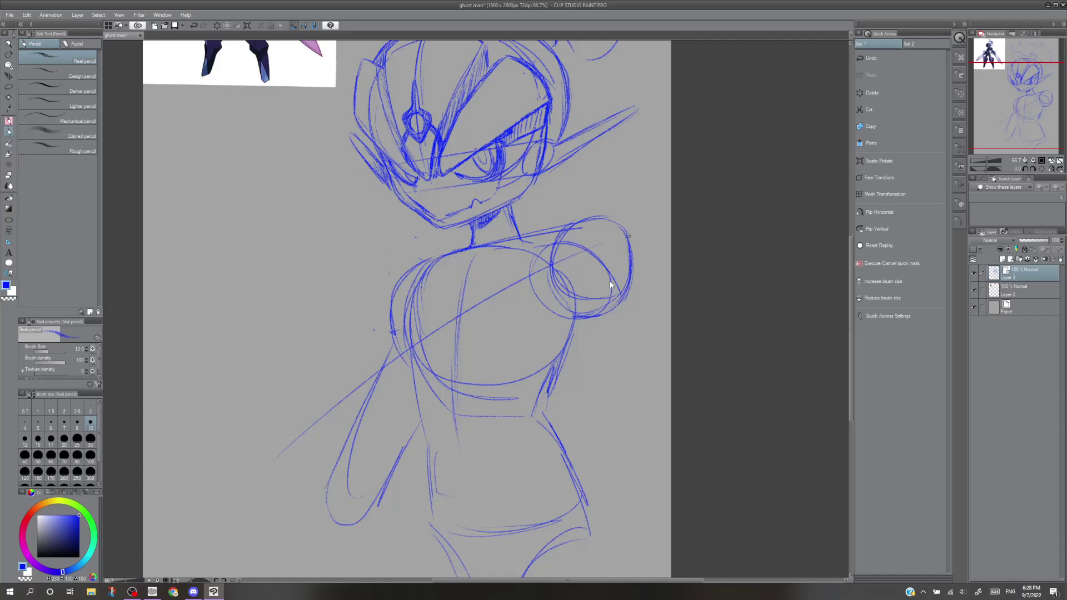
key(ctrl+z)
key(ctrl+z)
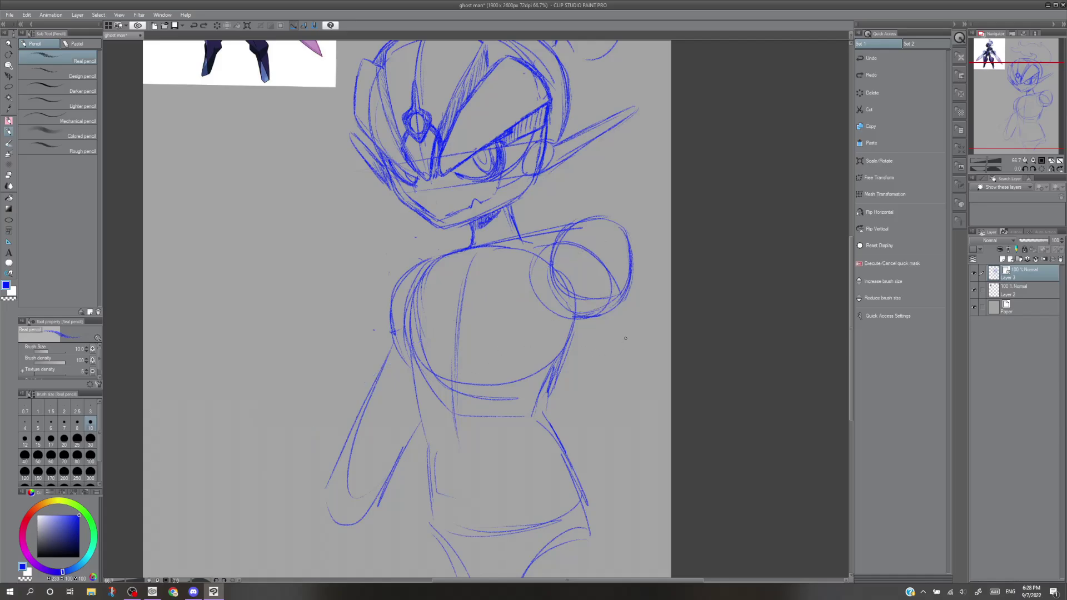
mouse_move(584, 286)
mouse_down()
mouse_move(674, 371)
mouse_move(616, 256)
mouse_move(661, 290)
mouse_move(719, 396)
mouse_move(650, 388)
mouse_move(457, 272)
mouse_up()
mouse_move(547, 325)
mouse_down()
mouse_move(387, 344)
mouse_move(681, 444)
mouse_up()
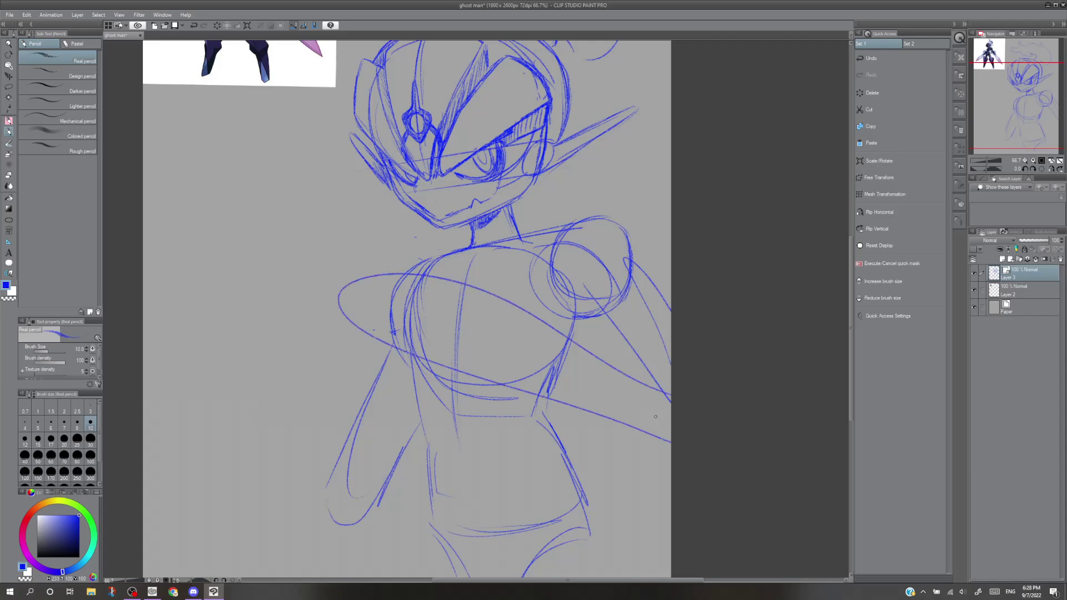
key(ctrl+z)
key(ctrl+z)
key(ctrl+z)
key(ctrl+z)
key(ctrl+z)
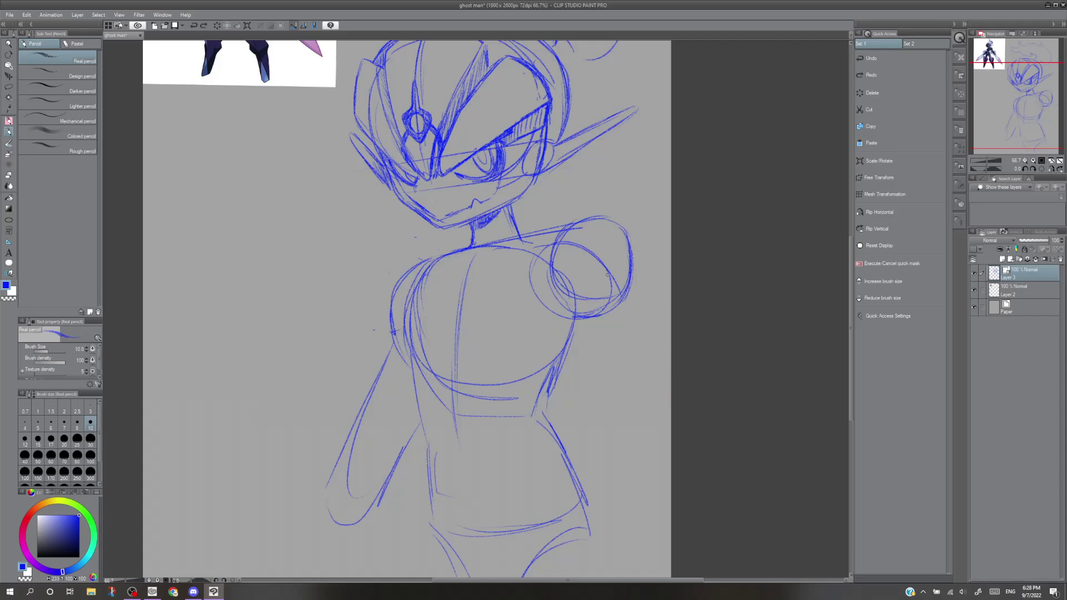
Sketch the near upper arm extending past the canvas edge and its forearm folding back across the waist.
mouse_move(585, 263)
mouse_down()
mouse_move(588, 292)
mouse_move(674, 362)
mouse_up()
drag(613, 225, 674, 258)
key(ctrl+z)
key(ctrl+z)
drag(583, 296, 695, 415)
drag(646, 274, 673, 317)
drag(623, 248, 674, 310)
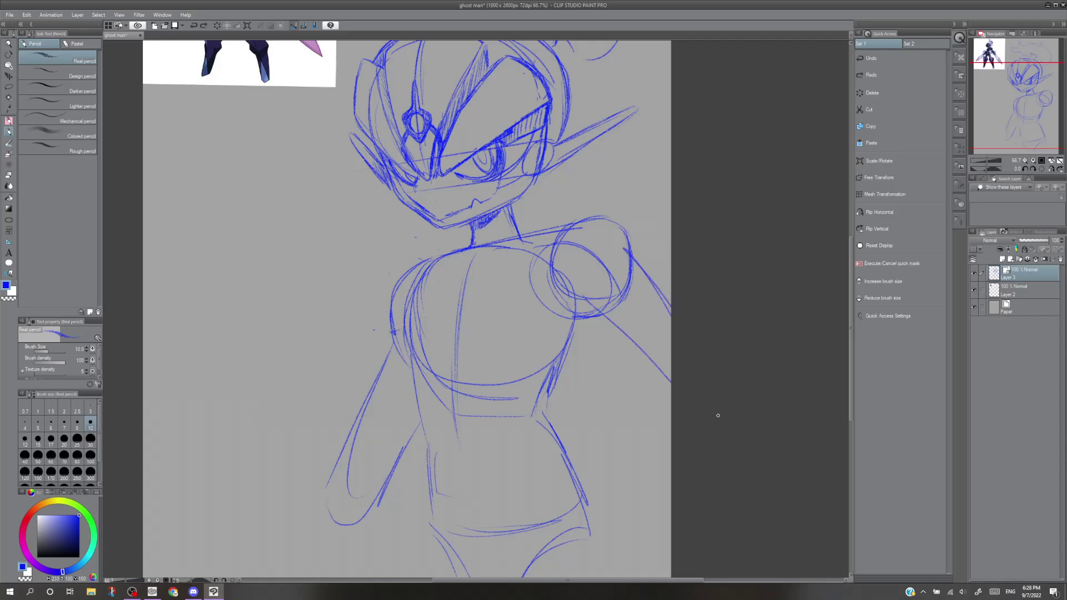
mouse_move(637, 349)
mouse_down()
mouse_move(633, 383)
mouse_move(599, 465)
mouse_move(695, 421)
mouse_move(574, 425)
mouse_move(365, 469)
mouse_move(411, 534)
mouse_move(451, 538)
mouse_move(684, 430)
mouse_move(701, 433)
mouse_move(455, 523)
mouse_up()
key(ctrl+z)
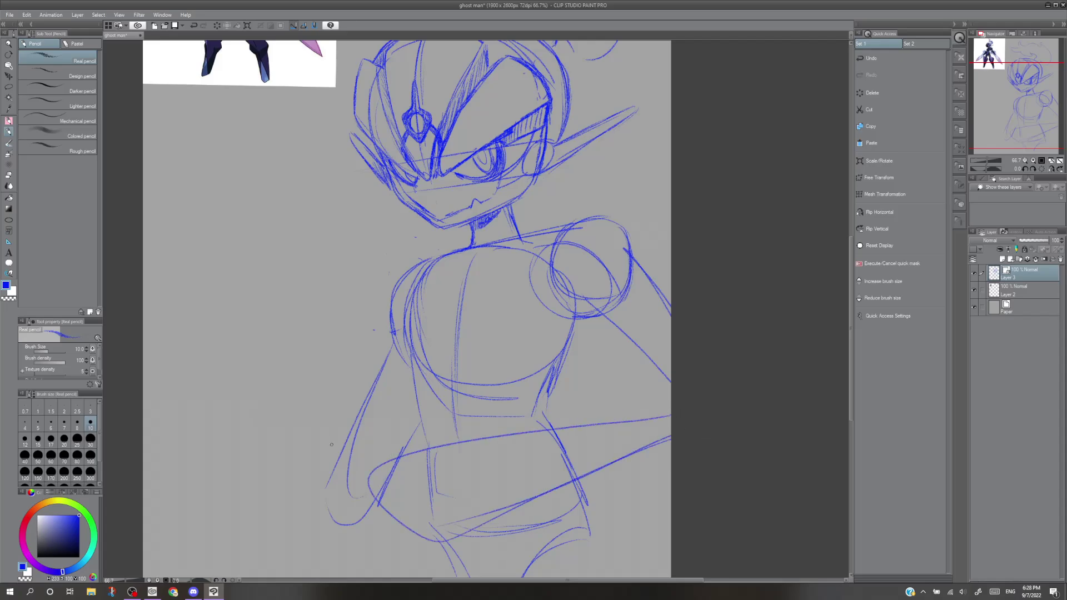
Sketch the far forearm raised from the elbow as a long rounded shape reaching about shoulder height.
mouse_move(331, 444)
mouse_down()
mouse_move(435, 297)
mouse_move(322, 268)
mouse_move(327, 406)
mouse_up()
key(ctrl+z)
mouse_move(328, 507)
mouse_down()
mouse_move(265, 367)
mouse_move(316, 265)
mouse_move(361, 343)
mouse_move(344, 445)
mouse_move(353, 320)
mouse_move(320, 277)
mouse_move(273, 350)
mouse_up()
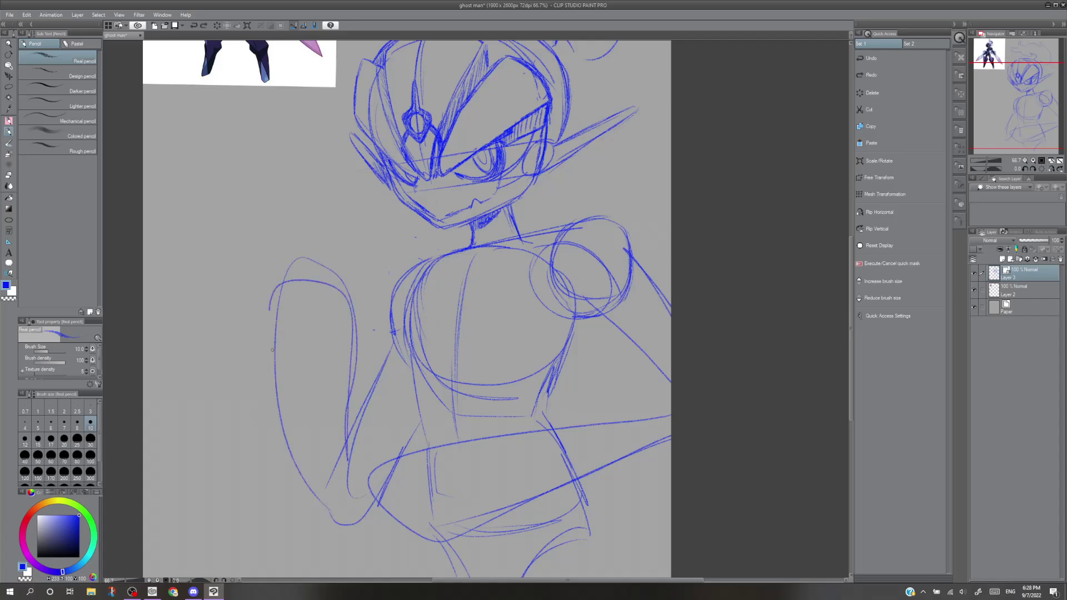
drag(269, 310, 307, 462)
Try several long curved outlines sweeping from beside the far elbow across the waist.
drag(1029, 101, 1052, 102)
drag(387, 408, 291, 454)
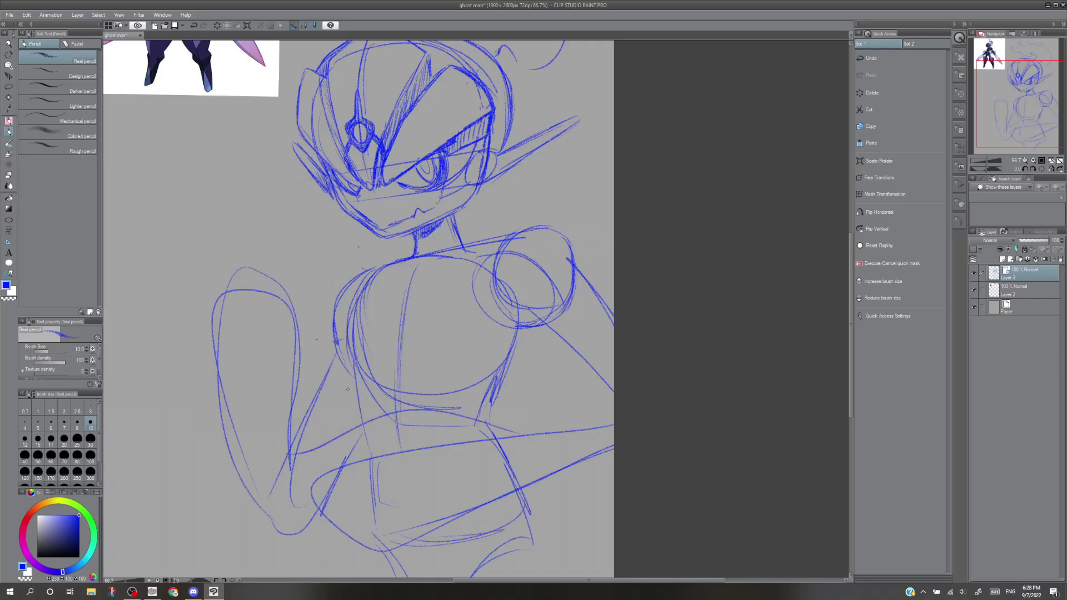
key(ctrl+z)
mouse_move(272, 517)
mouse_down()
mouse_move(374, 401)
mouse_move(536, 433)
mouse_move(481, 412)
mouse_move(439, 414)
mouse_move(264, 492)
mouse_move(223, 493)
mouse_move(346, 537)
mouse_move(457, 547)
mouse_move(552, 465)
mouse_up()
key(ctrl+z)
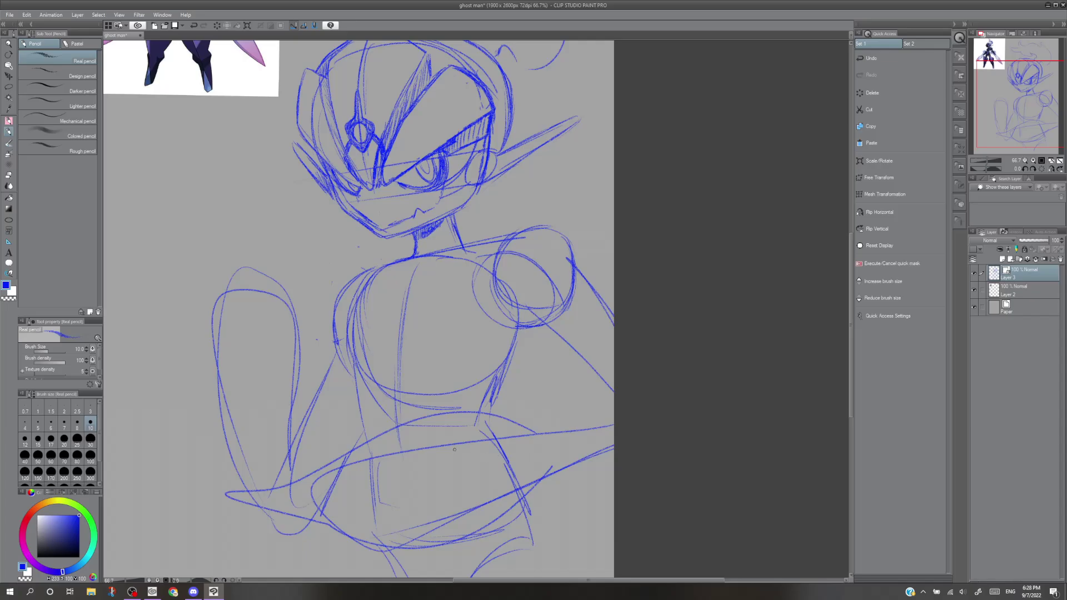
key(ctrl+z)
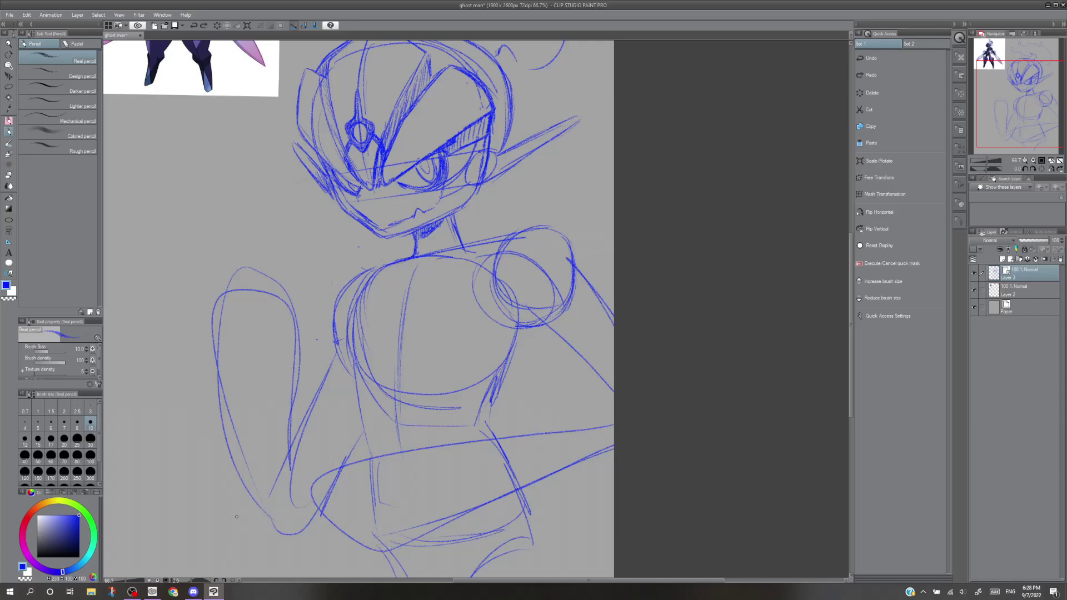
mouse_move(236, 517)
mouse_down()
mouse_move(348, 425)
mouse_move(490, 396)
mouse_up()
key(ctrl+z)
mouse_move(241, 522)
mouse_down()
mouse_move(385, 456)
mouse_move(523, 444)
mouse_up()
mouse_move(272, 554)
mouse_down()
mouse_move(497, 481)
mouse_move(528, 459)
mouse_move(539, 472)
mouse_move(531, 452)
mouse_up()
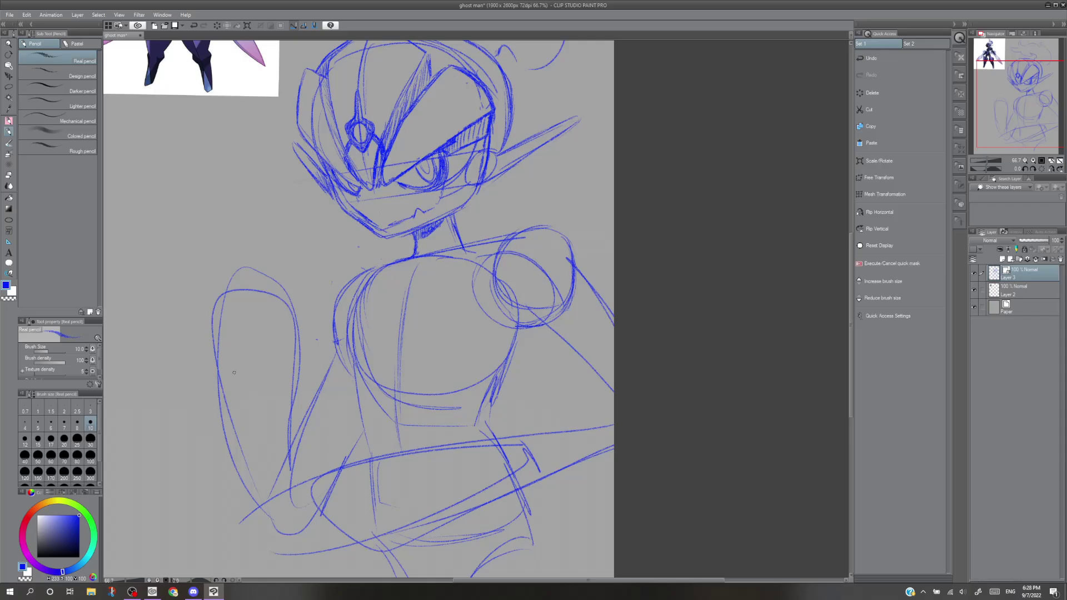
Try a stroke over the raised forearm and undo back to before the near arm and both forearms.
drag(237, 473, 225, 253)
key(ctrl+z)
key(ctrl+z)
key(ctrl+z)
key(ctrl+z)
key(ctrl+z)
key(ctrl+z)
key(ctrl+z)
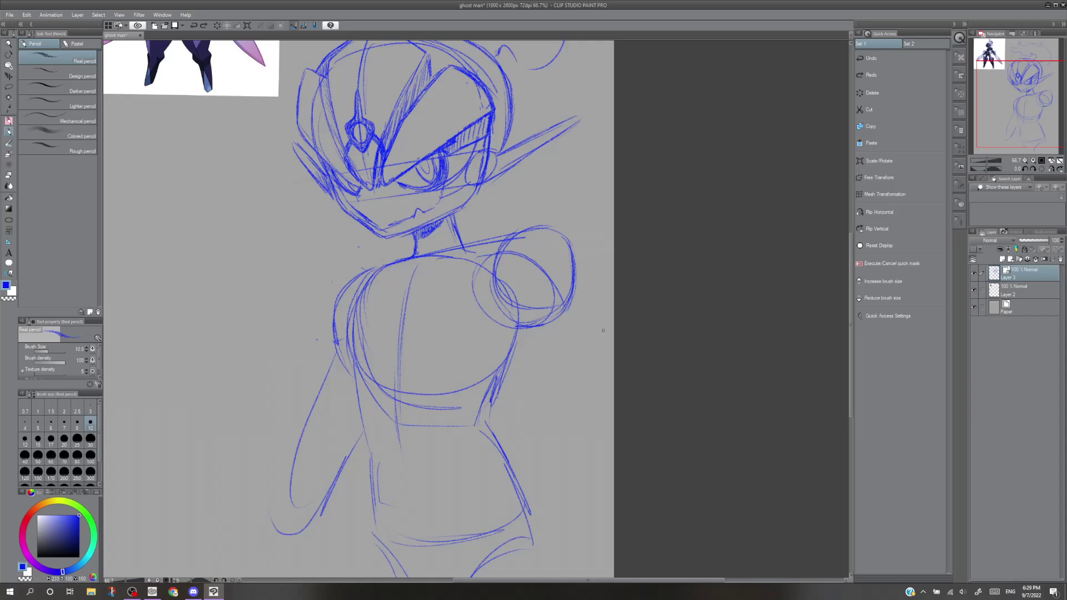
Redo the near arm and both forearms, and undo the extra curved outlines across the waist.
click(204, 26)
click(203, 25)
click(203, 27)
click(203, 27)
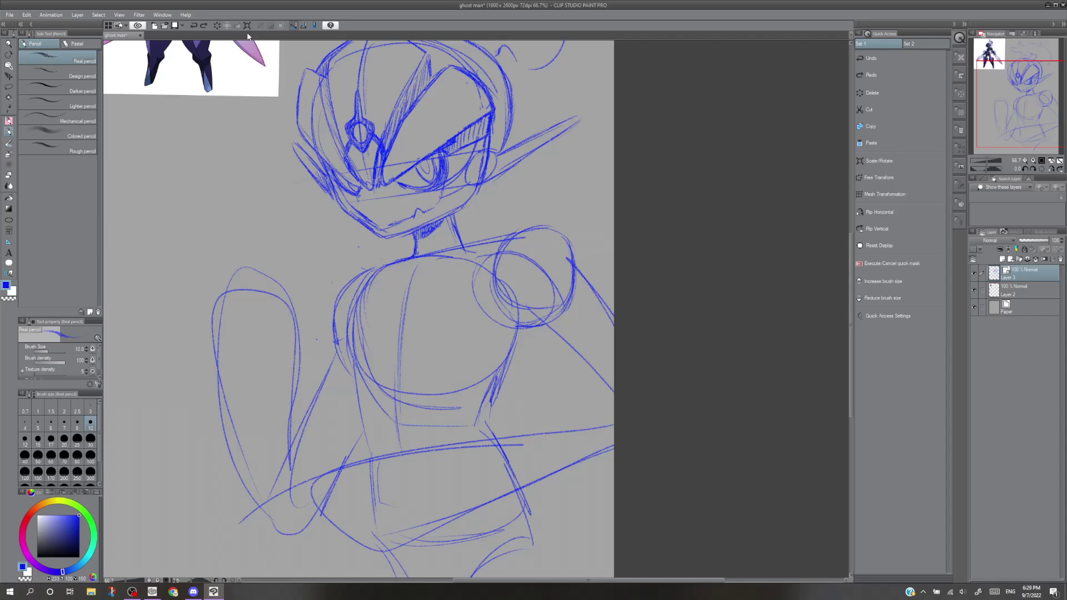
click(206, 27)
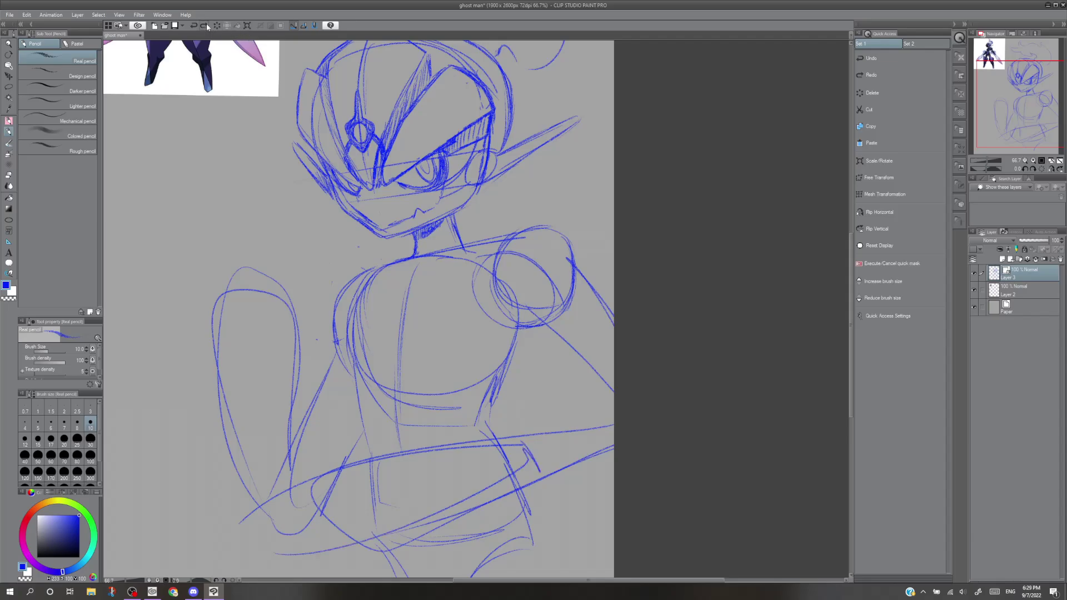
click(195, 25)
click(194, 26)
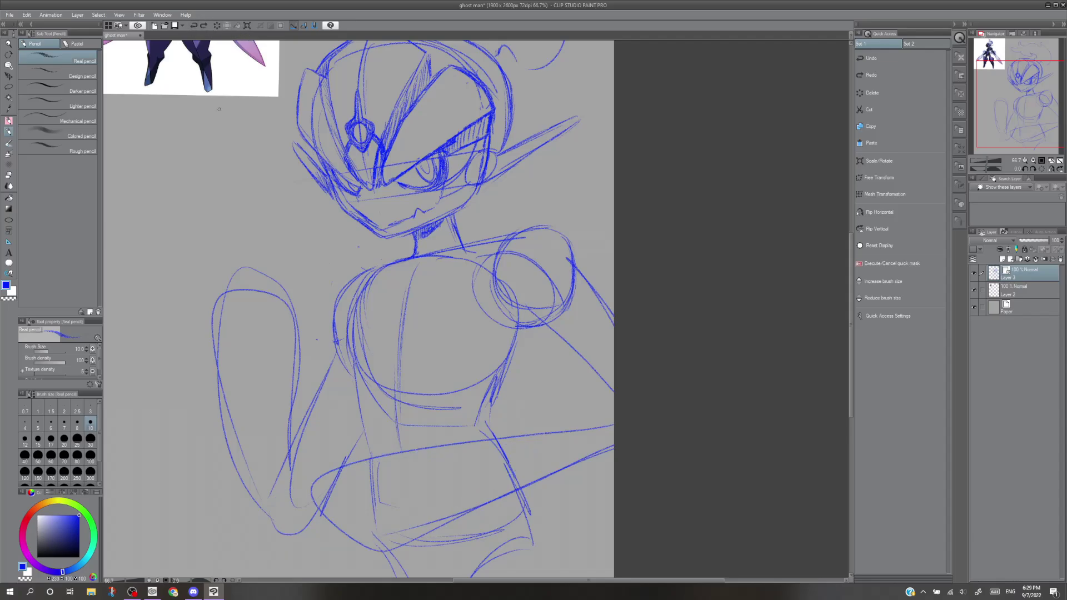
Reinforce the near forearm's upper and lower edges with pencil strokes where they meet the side of the canvas.
key(m)
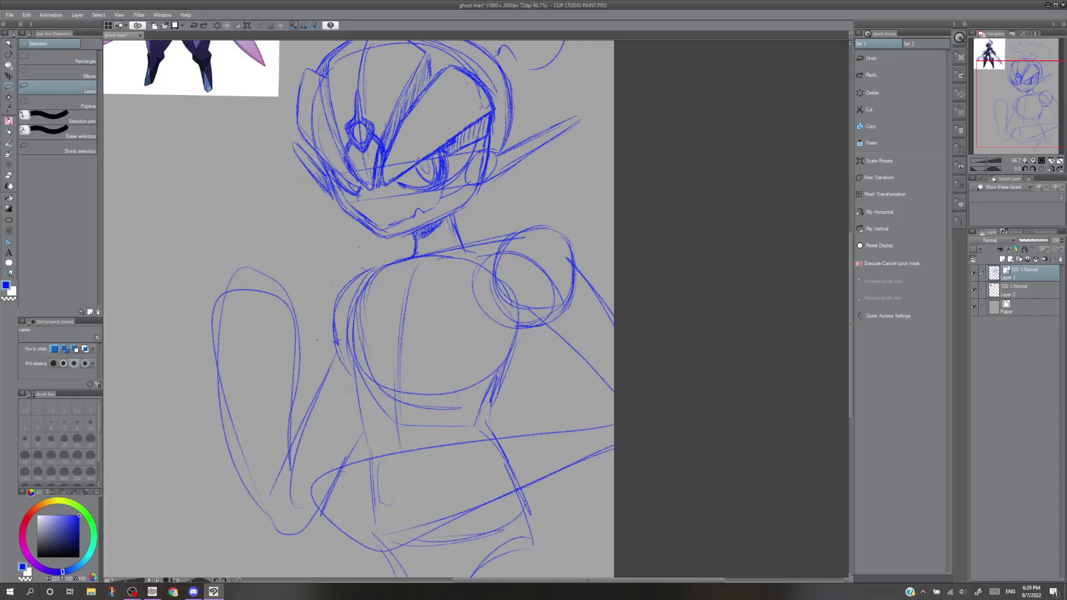
key(p)
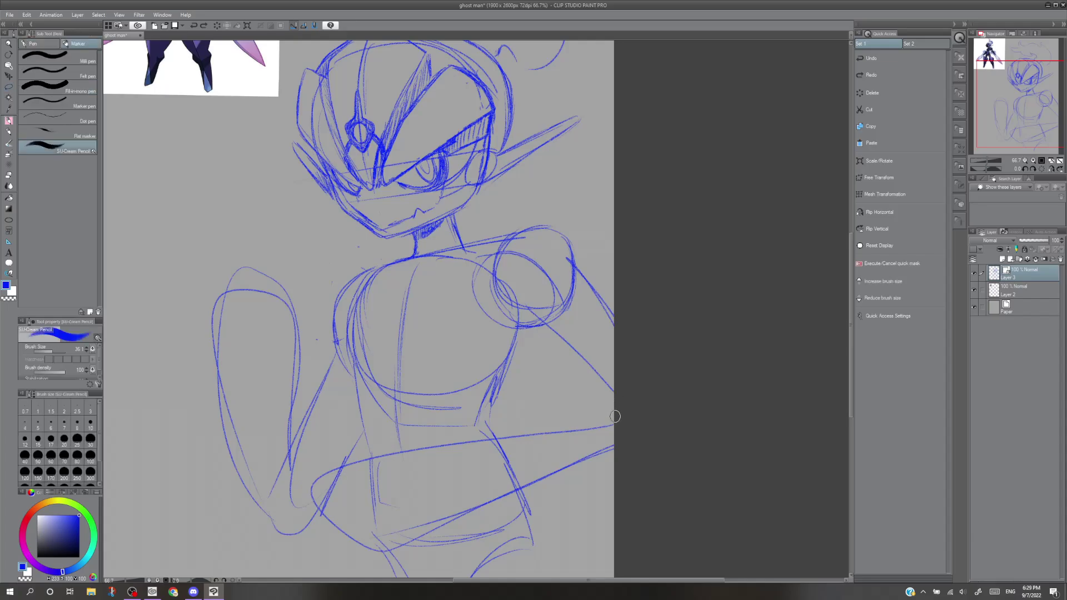
drag(611, 417, 525, 439)
drag(614, 438, 575, 459)
drag(1013, 110, 1011, 109)
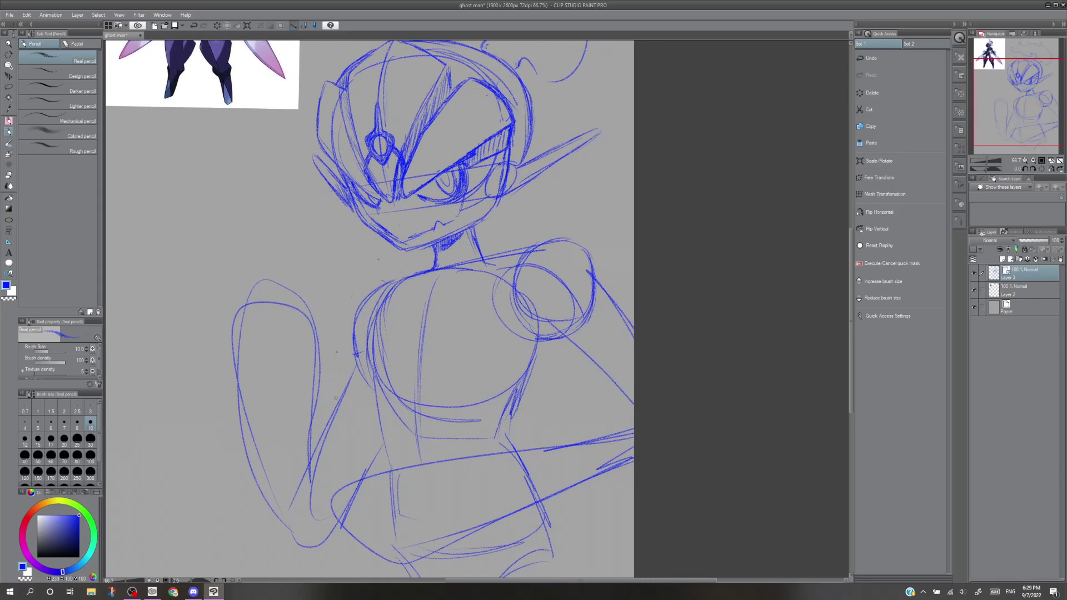
Extend the far arm's outer line past the elbow and draw joint lines across both upper arms.
drag(342, 385, 283, 561)
drag(1015, 57, 1013, 63)
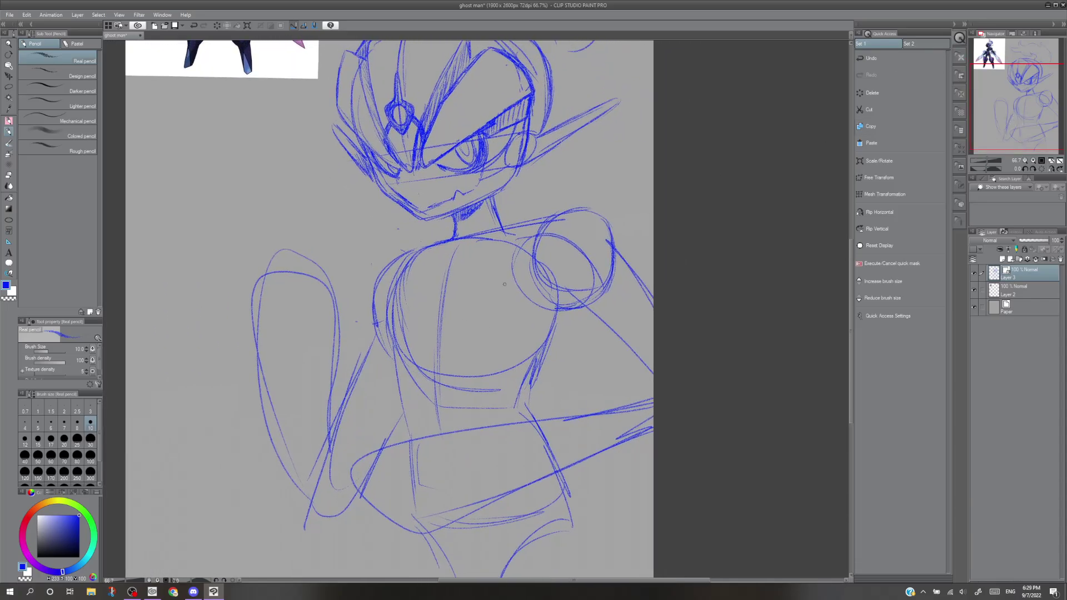
mouse_move(1020, 118)
mouse_down()
mouse_move(1014, 96)
mouse_move(1012, 106)
mouse_up()
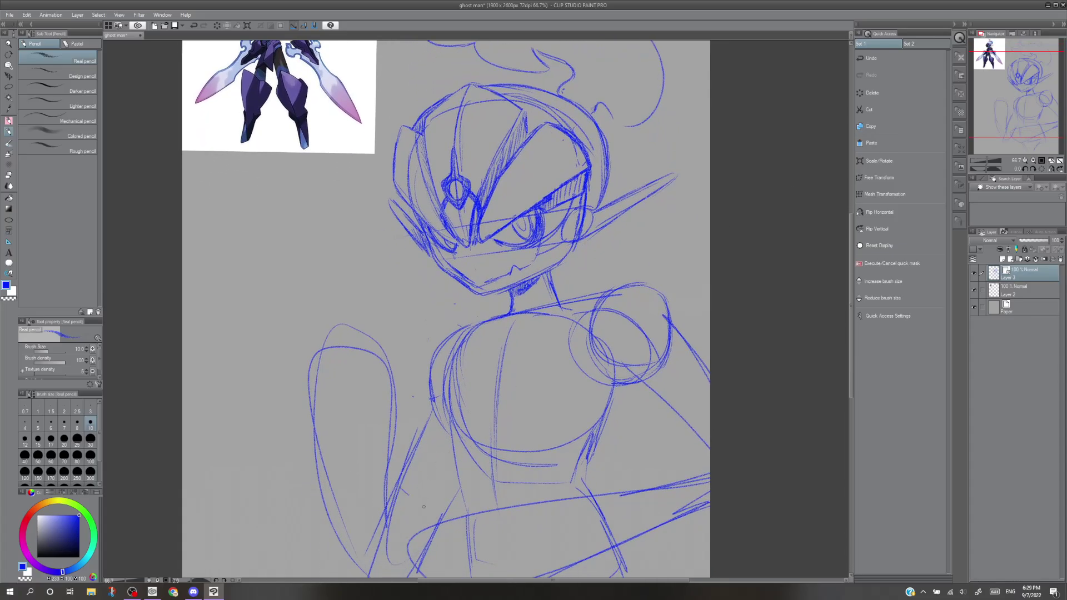
drag(410, 496, 439, 513)
mouse_move(404, 481)
mouse_down()
mouse_move(431, 504)
mouse_move(441, 499)
mouse_up()
mouse_move(709, 385)
mouse_down()
mouse_move(677, 432)
mouse_move(710, 448)
mouse_up()
drag(666, 301, 672, 343)
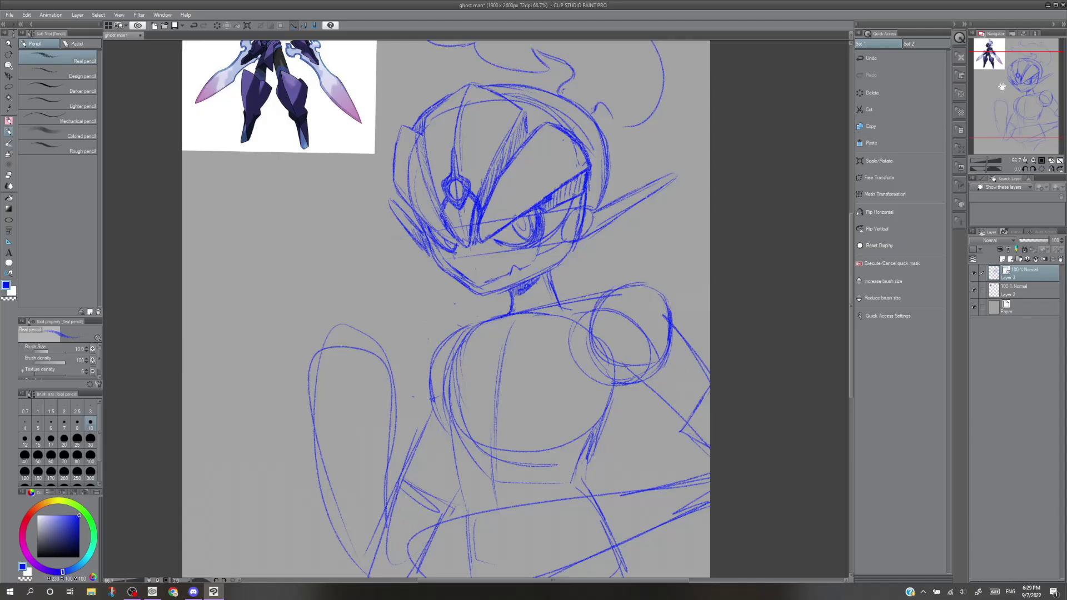
drag(1002, 86, 988, 116)
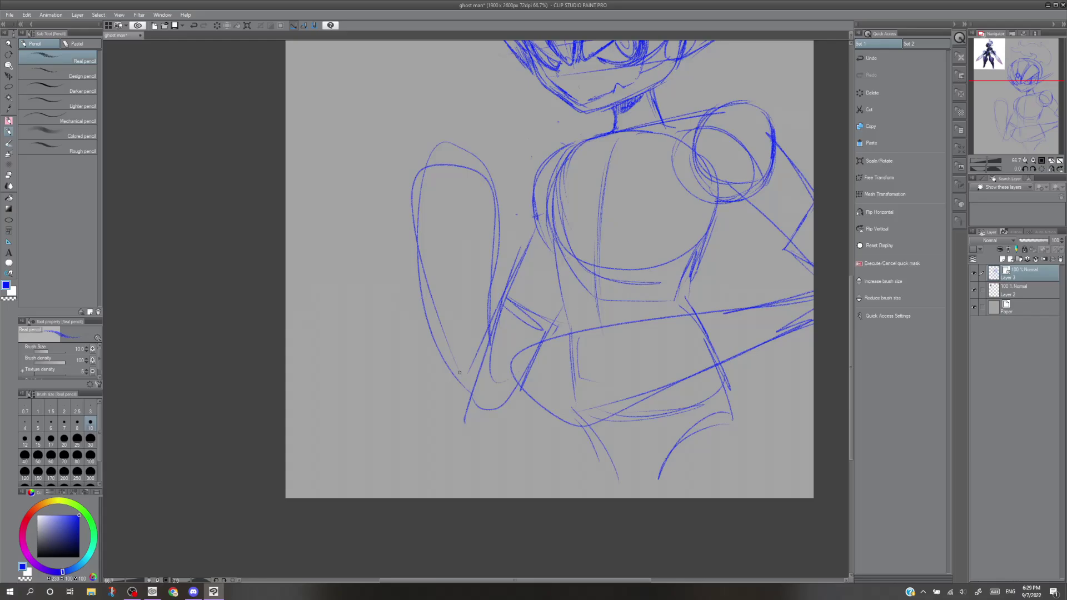
Try long strokes below the far elbow and undo them.
mouse_move(459, 372)
mouse_down()
mouse_move(338, 444)
mouse_move(503, 425)
mouse_move(528, 396)
mouse_move(538, 528)
mouse_move(545, 510)
mouse_up()
key(ctrl+z)
key(ctrl+z)
mouse_move(345, 449)
mouse_down()
mouse_move(354, 474)
mouse_move(529, 410)
mouse_move(475, 432)
mouse_move(468, 474)
mouse_up()
key(ctrl+z)
Sketch a small round-headed stick figure in the empty area beside the character.
mouse_move(319, 89)
mouse_down()
mouse_move(321, 79)
mouse_move(350, 118)
mouse_move(347, 139)
mouse_move(343, 117)
mouse_move(321, 133)
mouse_move(308, 124)
mouse_move(354, 127)
mouse_move(327, 131)
mouse_up()
key(ctrl+z)
key(ctrl+z)
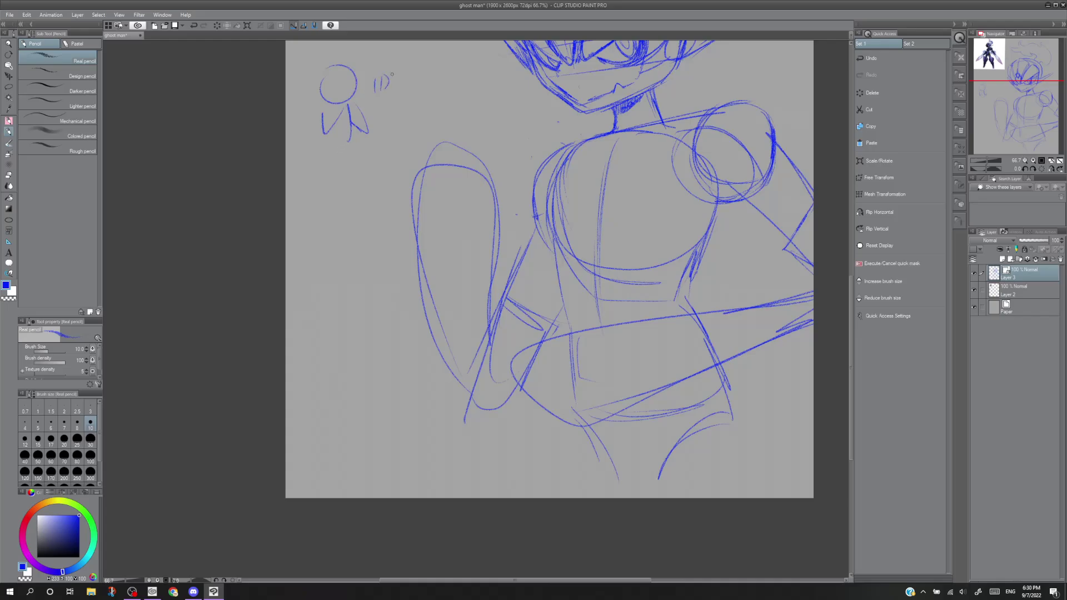
Try extra marks beside the small figure and undo back to its bare round head.
mouse_move(393, 77)
mouse_down()
mouse_move(429, 96)
mouse_move(418, 114)
mouse_move(465, 106)
mouse_up()
key(ctrl+z)
key(ctrl+z)
key(ctrl+z)
key(ctrl+z)
key(ctrl+z)
key(ctrl+z)
key(ctrl+z)
key(ctrl+z)
key(ctrl+z)
Redraw the small figure's body with an arm folded across it, and add a frowning eye and mouth.
mouse_move(348, 104)
mouse_down()
mouse_move(380, 105)
mouse_move(354, 123)
mouse_up()
drag(345, 105, 333, 147)
mouse_move(365, 107)
mouse_down()
mouse_move(333, 131)
mouse_move(373, 111)
mouse_move(333, 147)
mouse_up()
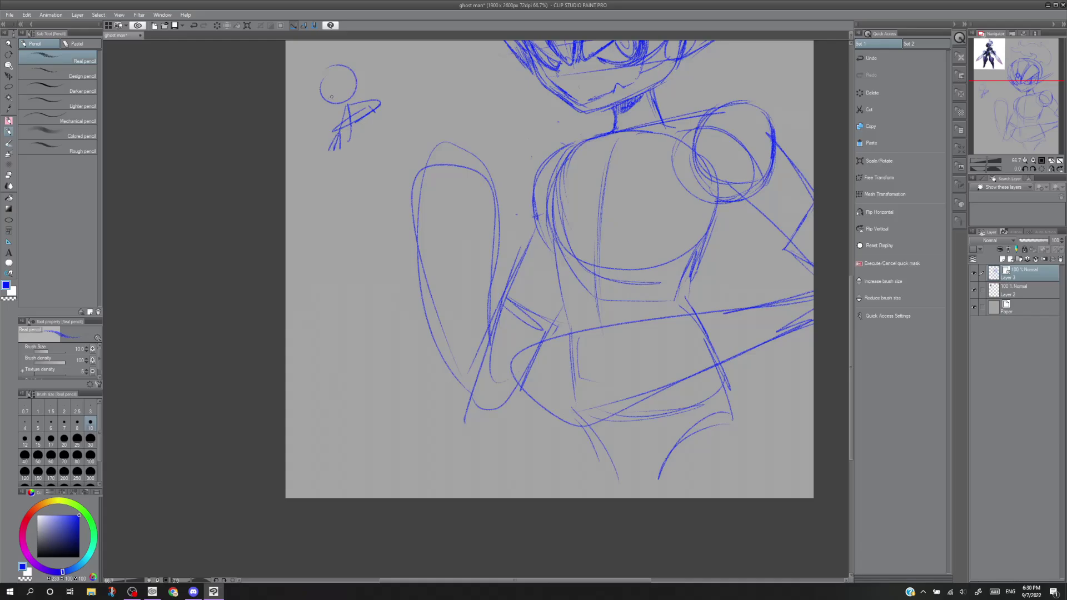
drag(336, 92, 345, 84)
drag(332, 97, 340, 100)
drag(521, 389, 521, 432)
key(ctrl+z)
drag(1017, 113, 1019, 77)
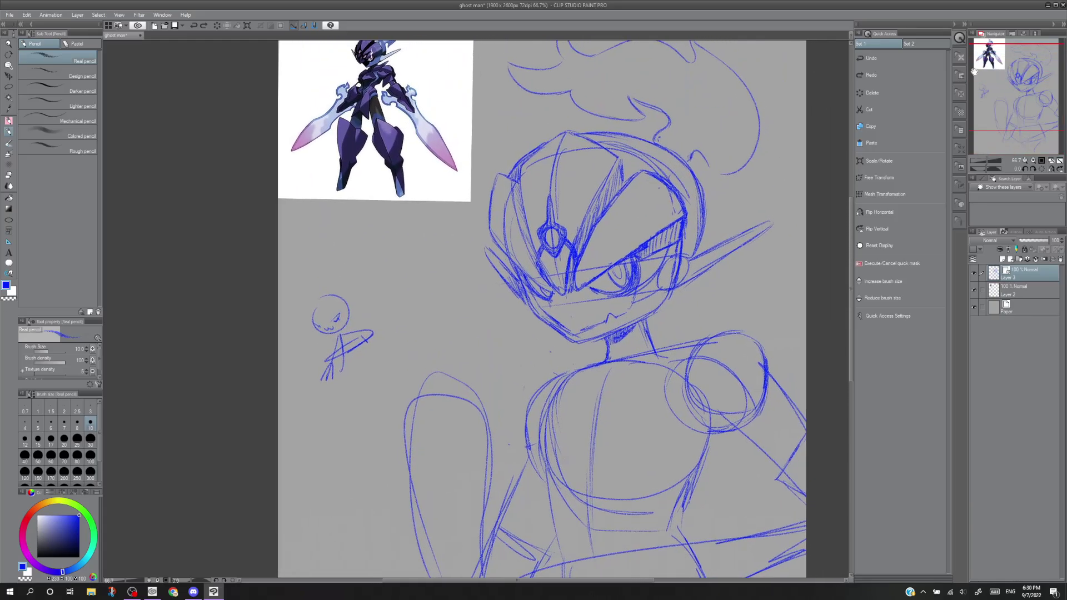
Surround the small figure with a flame-shaped outline and add a sparkle on its near side.
mouse_move(318, 340)
mouse_down()
mouse_move(294, 340)
mouse_move(294, 360)
mouse_move(305, 346)
mouse_move(292, 352)
mouse_move(305, 356)
mouse_up()
key(ctrl+z)
key(ctrl+z)
key(ctrl+z)
key(ctrl+z)
drag(305, 370, 292, 379)
mouse_move(302, 308)
mouse_down()
mouse_move(314, 326)
mouse_move(325, 295)
mouse_move(310, 264)
mouse_move(329, 268)
mouse_move(391, 336)
mouse_move(380, 374)
mouse_up()
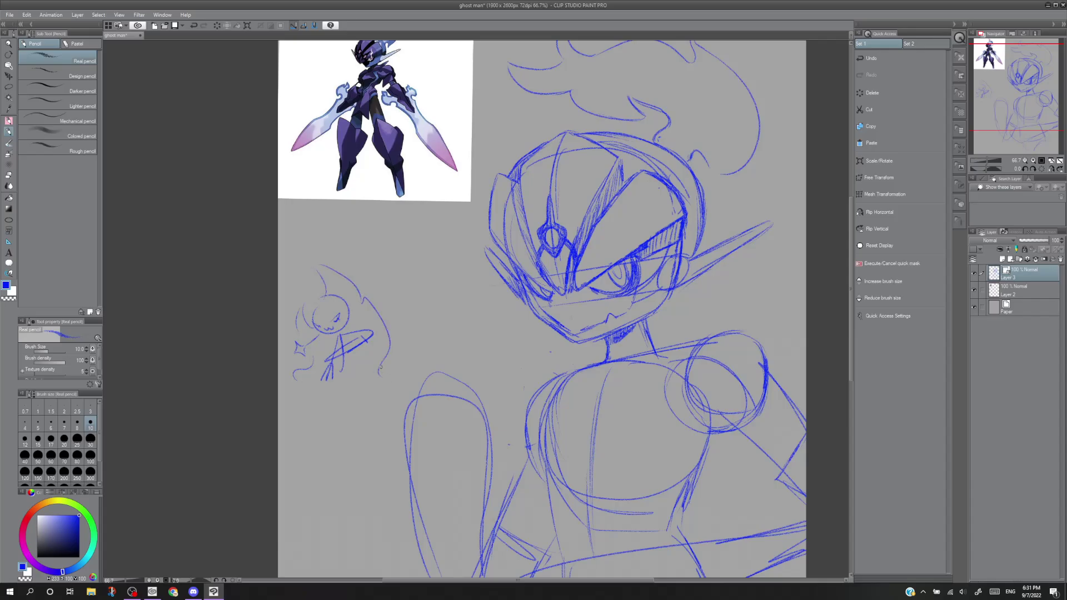
Rework the wavy flame outline behind the small figure, trying several versions of its side and lower curls.
key(ctrl+z)
key(ctrl+z)
mouse_move(361, 305)
mouse_down()
mouse_move(390, 351)
mouse_move(369, 382)
mouse_up()
key(ctrl+z)
mouse_move(359, 311)
mouse_down()
mouse_move(377, 328)
mouse_move(388, 376)
mouse_up()
key(ctrl+z)
drag(295, 380, 314, 358)
key(ctrl+z)
key(ctrl+y)
mouse_move(325, 297)
mouse_down()
mouse_move(303, 242)
mouse_move(331, 294)
mouse_up()
key(ctrl+z)
key(ctrl+z)
Try several strokes over and around the raised far forearm and undo them.
drag(1005, 106, 1014, 126)
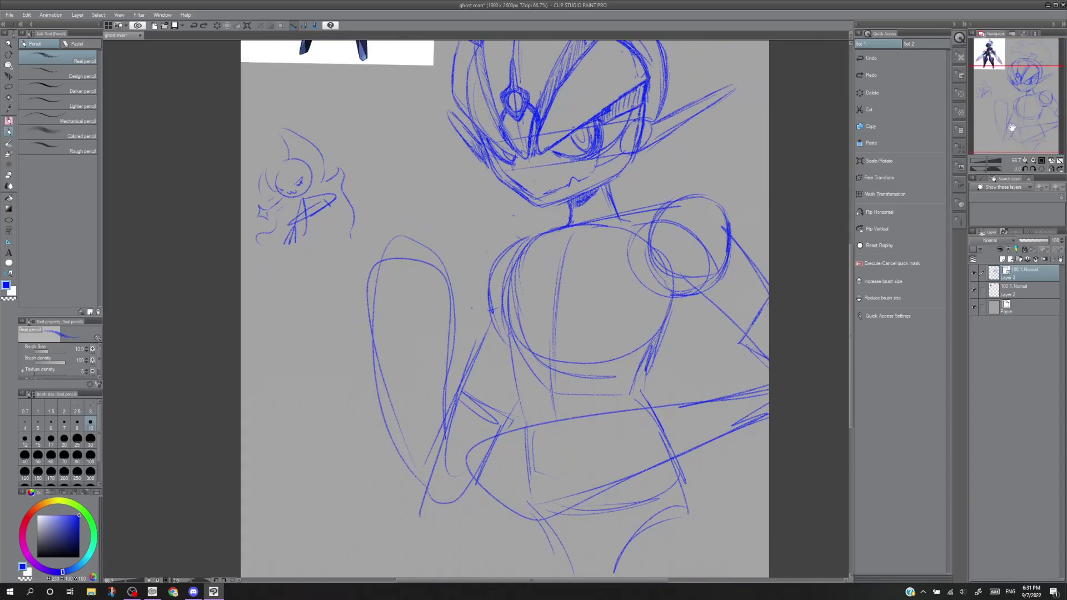
drag(462, 218, 377, 292)
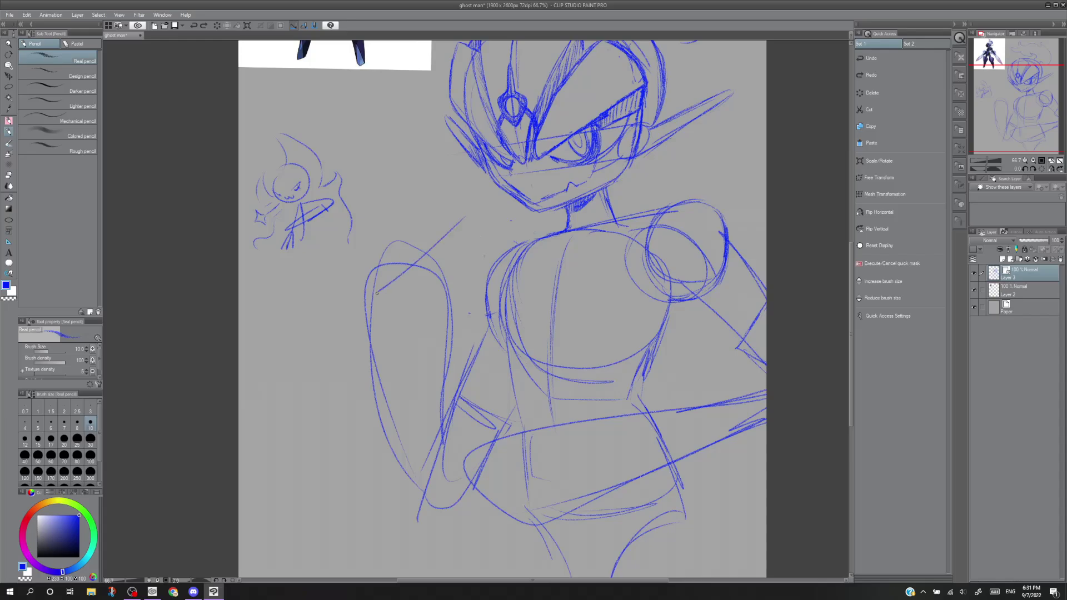
key(ctrl+z)
mouse_move(441, 195)
mouse_down()
mouse_move(462, 229)
mouse_move(495, 212)
mouse_move(361, 379)
mouse_up()
key(ctrl+z)
mouse_move(339, 454)
mouse_down()
mouse_move(342, 523)
mouse_move(317, 535)
mouse_move(318, 278)
mouse_move(367, 303)
mouse_up()
key(ctrl+z)
drag(379, 187, 379, 159)
mouse_move(402, 156)
mouse_down()
mouse_move(440, 182)
mouse_move(460, 230)
mouse_move(465, 207)
mouse_up()
key(ctrl+z)
key(ctrl+z)
key(ctrl+z)
Erase the raised far forearm and the stray marks around it.
key(e)
drag(448, 397, 420, 482)
mouse_move(451, 316)
mouse_down()
mouse_move(438, 387)
mouse_move(444, 275)
mouse_move(389, 260)
mouse_move(385, 241)
mouse_move(370, 356)
mouse_move(371, 314)
mouse_move(385, 420)
mouse_move(392, 410)
mouse_move(375, 300)
mouse_move(385, 449)
mouse_move(405, 472)
mouse_move(401, 444)
mouse_up()
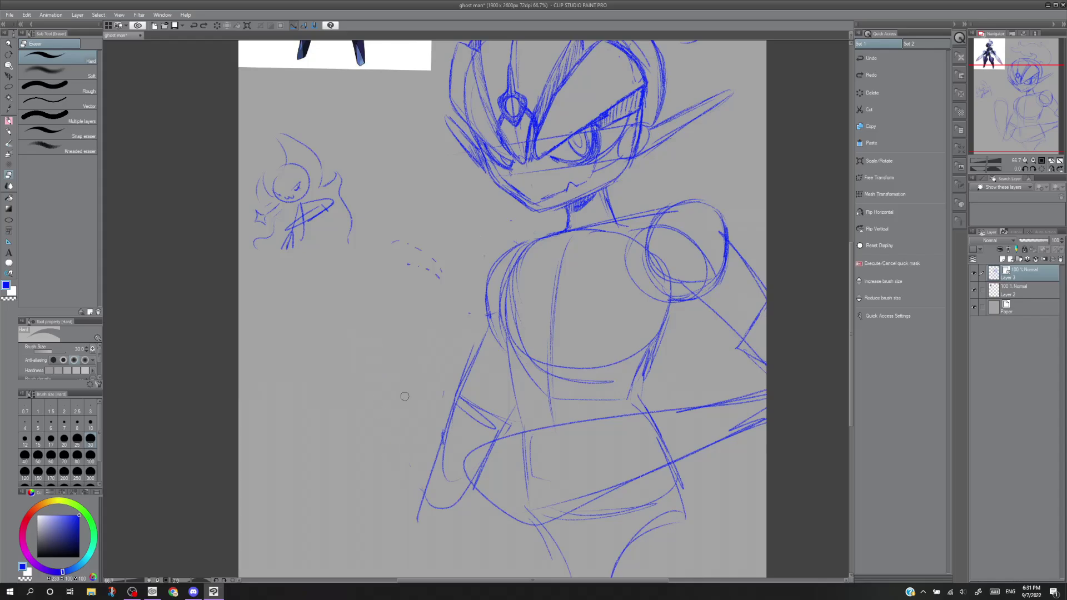
mouse_move(463, 290)
mouse_down()
mouse_move(398, 276)
mouse_move(395, 245)
mouse_move(412, 243)
mouse_up()
click(468, 311)
drag(1028, 123, 1010, 139)
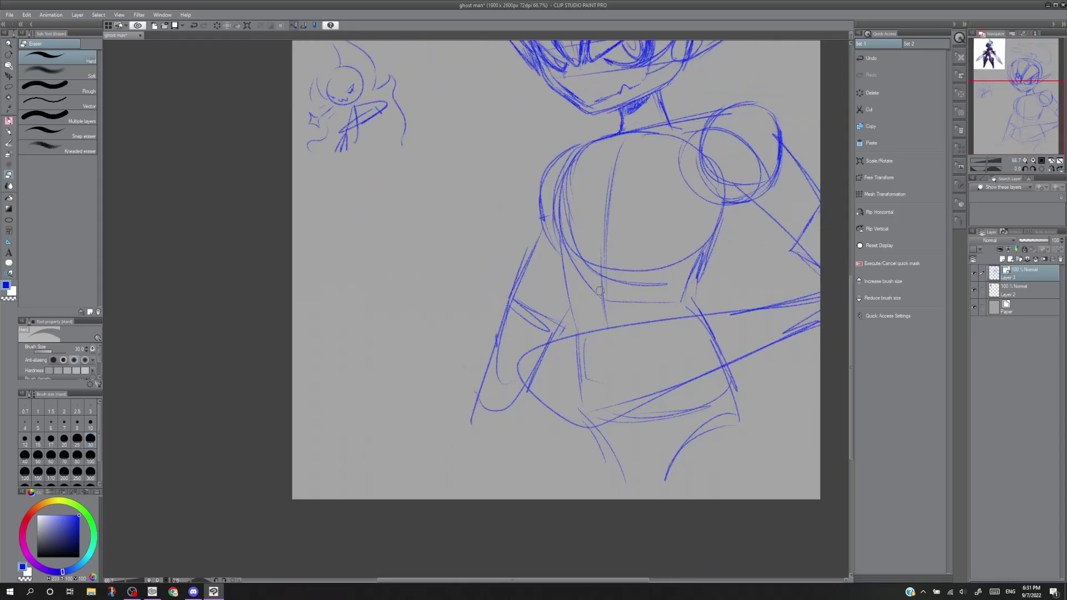
Draw the far forearm's inner edge straight down to the canvas's lower edge and try versions of its outer edge.
key(p)
key(p)
drag(530, 388, 492, 498)
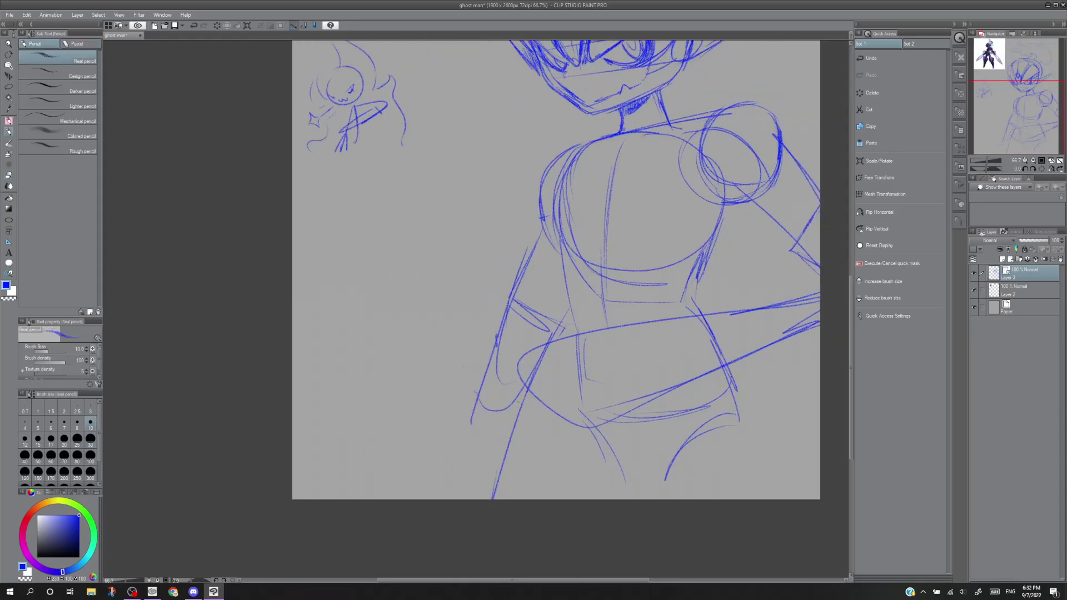
mouse_move(494, 347)
mouse_down()
mouse_move(463, 405)
mouse_move(439, 495)
mouse_up()
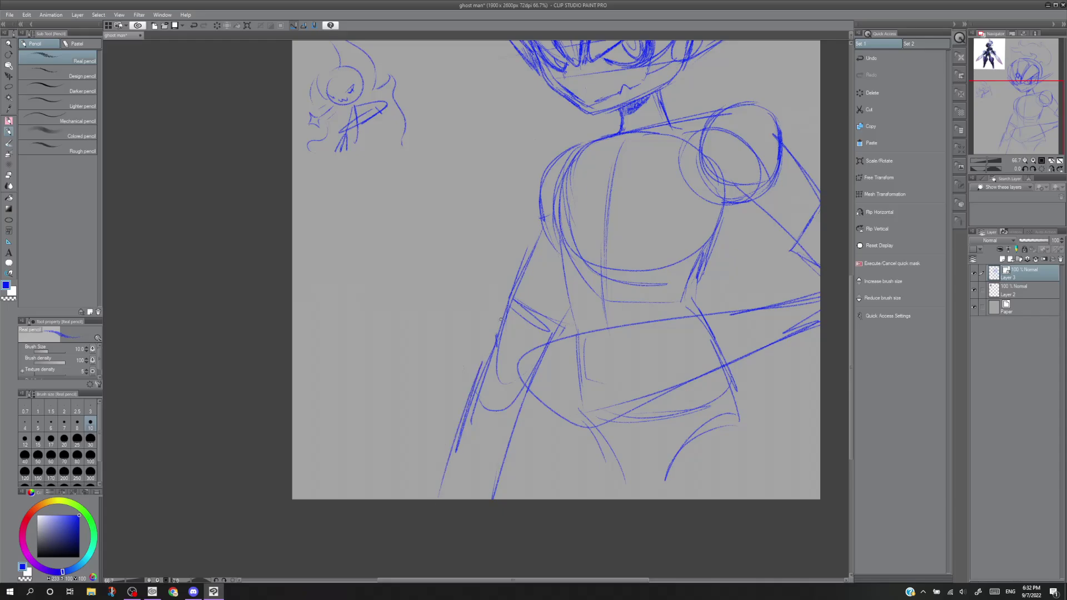
key(ctrl+z)
drag(500, 328, 455, 460)
key(ctrl+z)
Draw the far forearm's outer edge from the elbow to the canvas's lower edge with doubled strokes.
drag(500, 322, 447, 510)
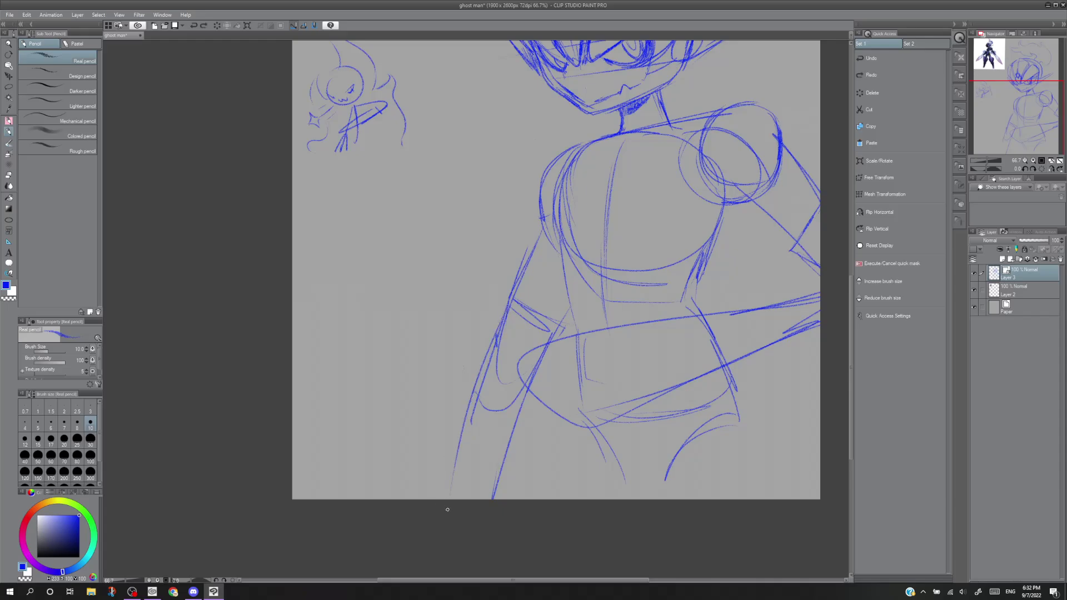
drag(484, 361, 452, 511)
key(ctrl+z)
key(ctrl+z)
drag(496, 337, 445, 499)
drag(481, 381, 450, 499)
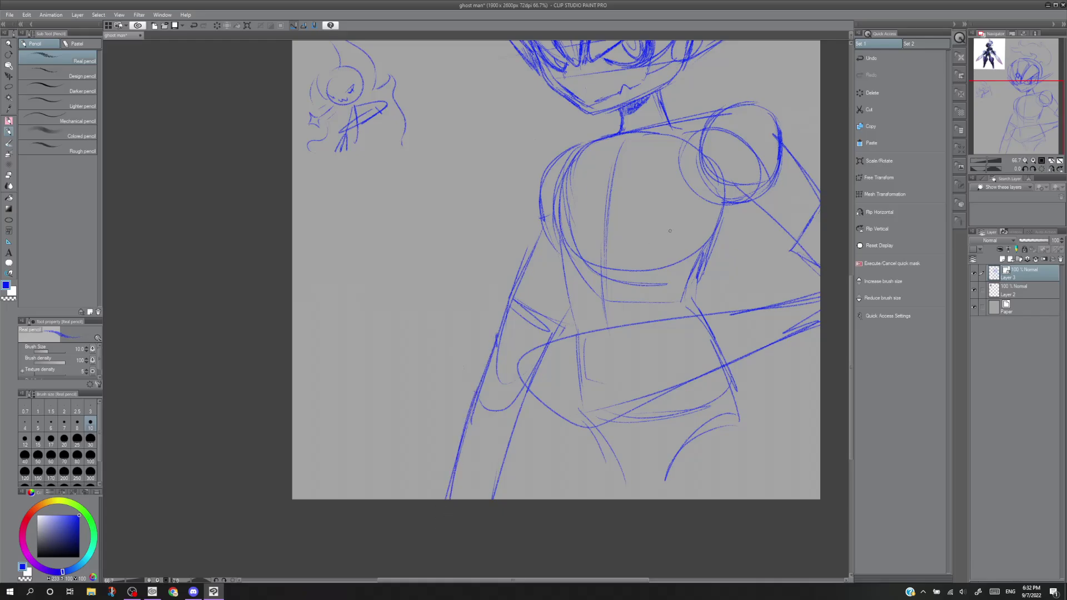
Sketch a rounded guard with a pointed notch over the far forearm just below the elbow, and close the VPN advert.
mouse_move(1012, 115)
mouse_down()
mouse_move(1014, 87)
mouse_move(1017, 109)
mouse_up()
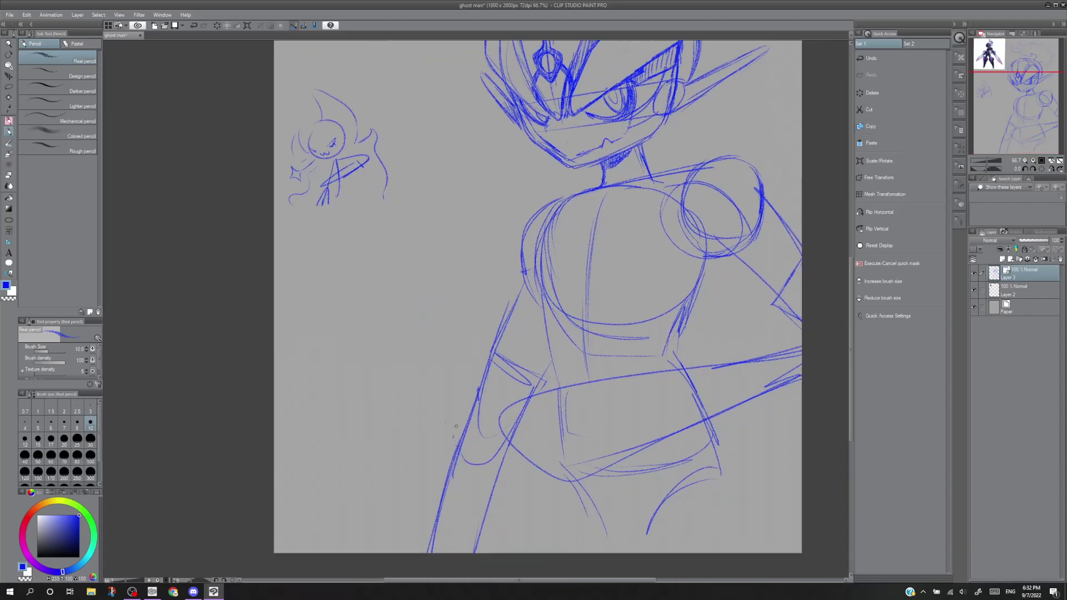
mouse_move(456, 426)
mouse_down()
mouse_move(470, 408)
mouse_move(496, 447)
mouse_move(468, 403)
mouse_up()
key(ctrl+z)
key(ctrl+z)
mouse_move(449, 470)
mouse_down()
mouse_move(470, 402)
mouse_move(497, 457)
mouse_up()
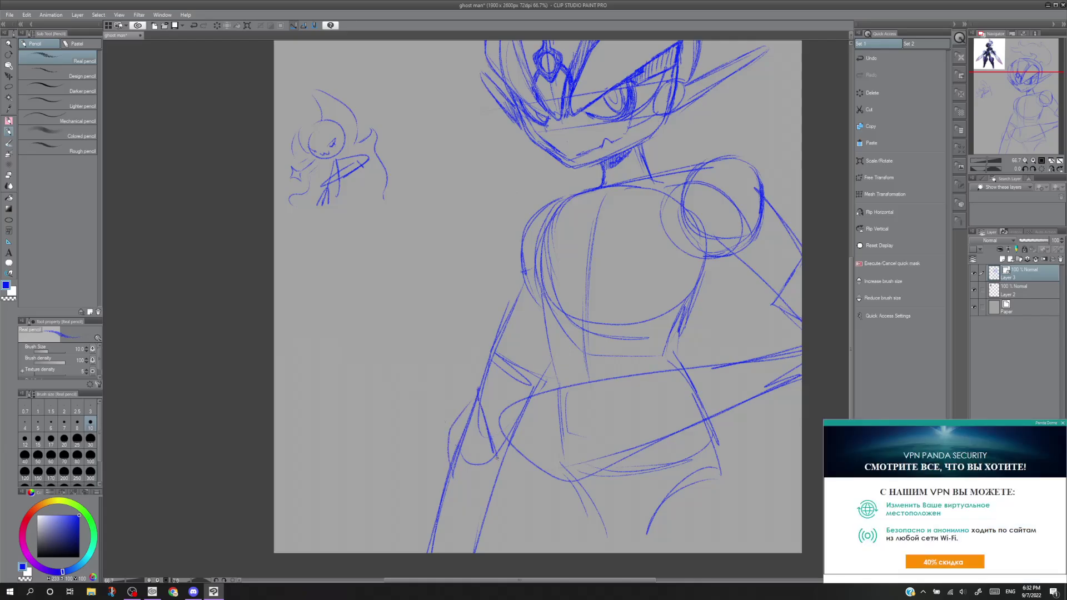
click(1062, 423)
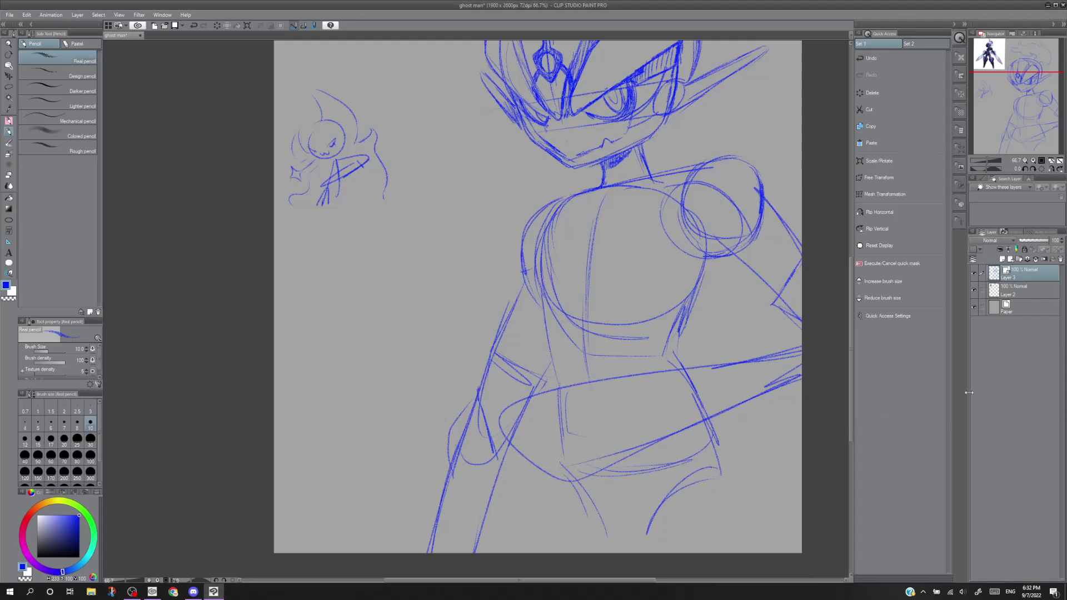
Extend the inner thigh lines below the waist towards each other.
mouse_move(586, 489)
mouse_down()
mouse_move(613, 550)
mouse_move(639, 550)
mouse_move(733, 465)
mouse_move(638, 541)
mouse_up()
key(ctrl+z)
mouse_move(1033, 97)
mouse_down()
mouse_move(1019, 71)
mouse_move(1029, 79)
mouse_move(1020, 94)
mouse_move(973, 137)
mouse_up()
key(ctrl+z)
Try vertical hanging lines between the hips and undo them.
drag(639, 419, 651, 514)
drag(640, 430, 646, 483)
drag(592, 429, 587, 496)
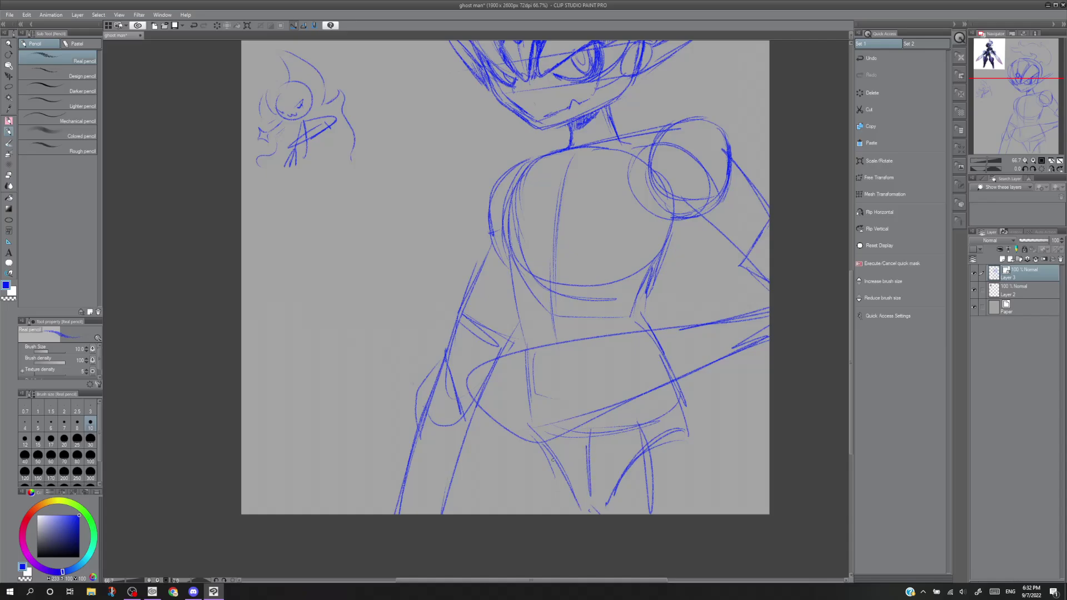
key(ctrl+z)
key(ctrl+z)
key(ctrl+z)
key(ctrl+z)
Try a curve and a few small marks on the lower hips and undo them.
drag(592, 454, 685, 451)
key(ctrl+z)
click(582, 457)
click(597, 452)
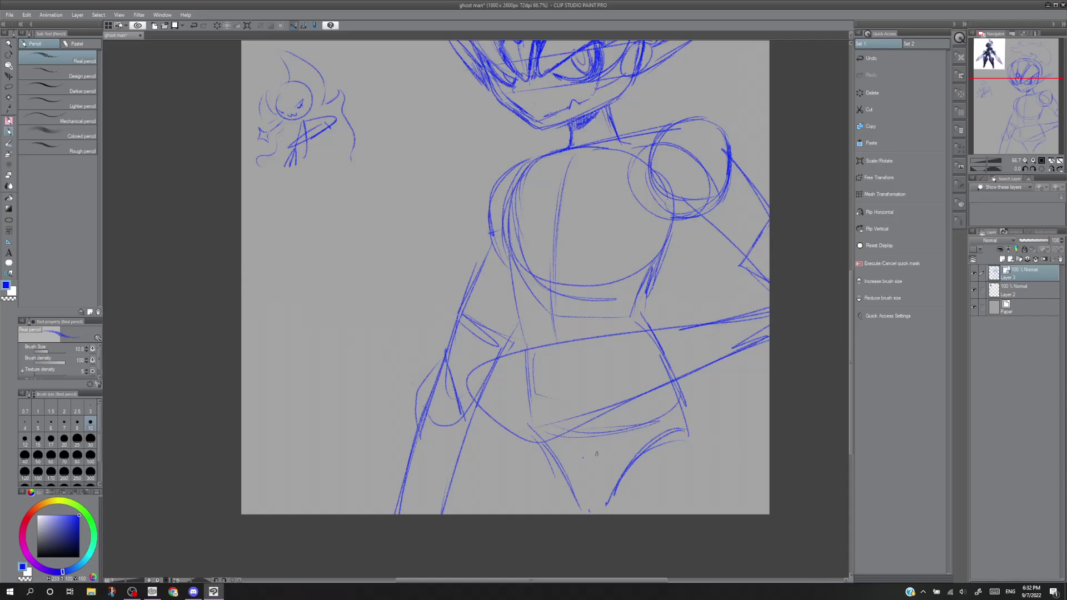
drag(582, 472, 594, 467)
key(ctrl+z)
key(ctrl+z)
Try several long jagged lines down the helmet plate above the eye and undo them.
drag(1026, 103, 1026, 80)
mouse_move(538, 309)
mouse_down()
mouse_move(541, 295)
mouse_move(528, 298)
mouse_move(533, 223)
mouse_move(526, 251)
mouse_up()
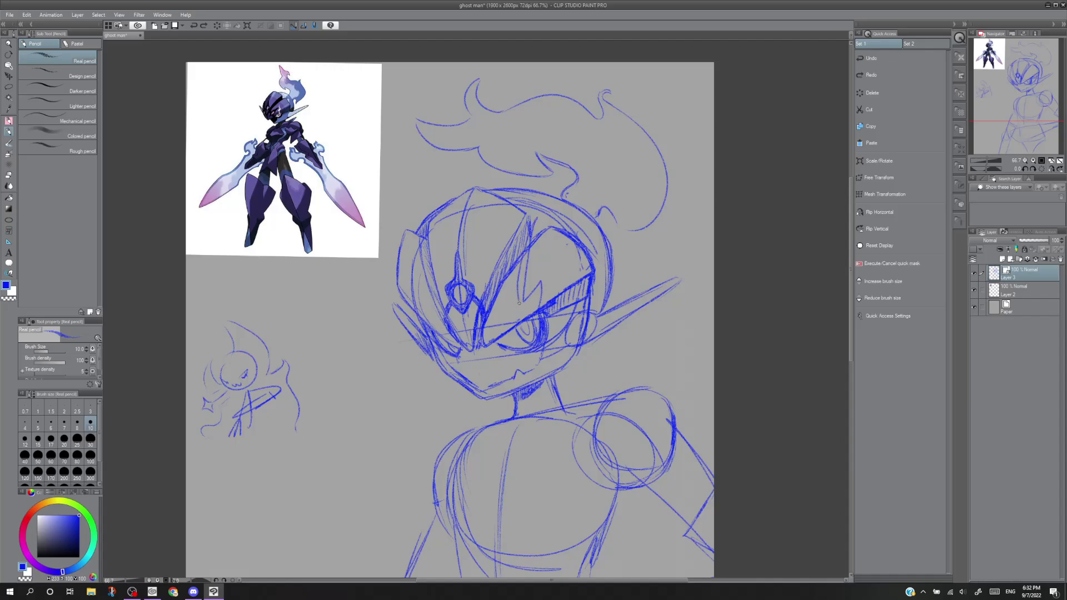
key(ctrl+z)
mouse_move(541, 290)
mouse_down()
mouse_move(538, 306)
mouse_move(540, 241)
mouse_move(529, 302)
mouse_up()
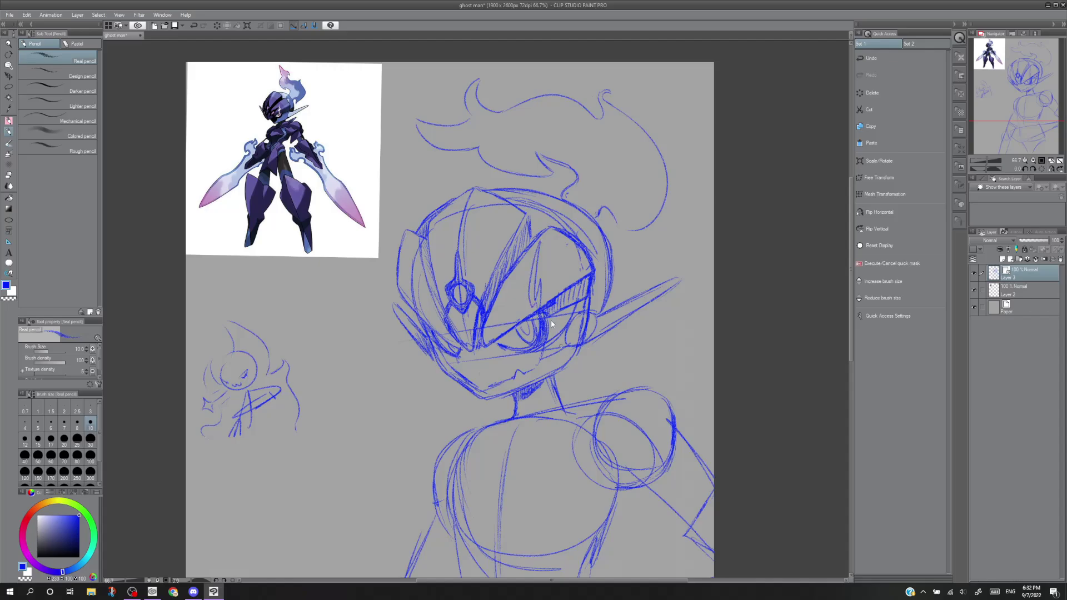
key(ctrl+z)
drag(537, 245, 520, 306)
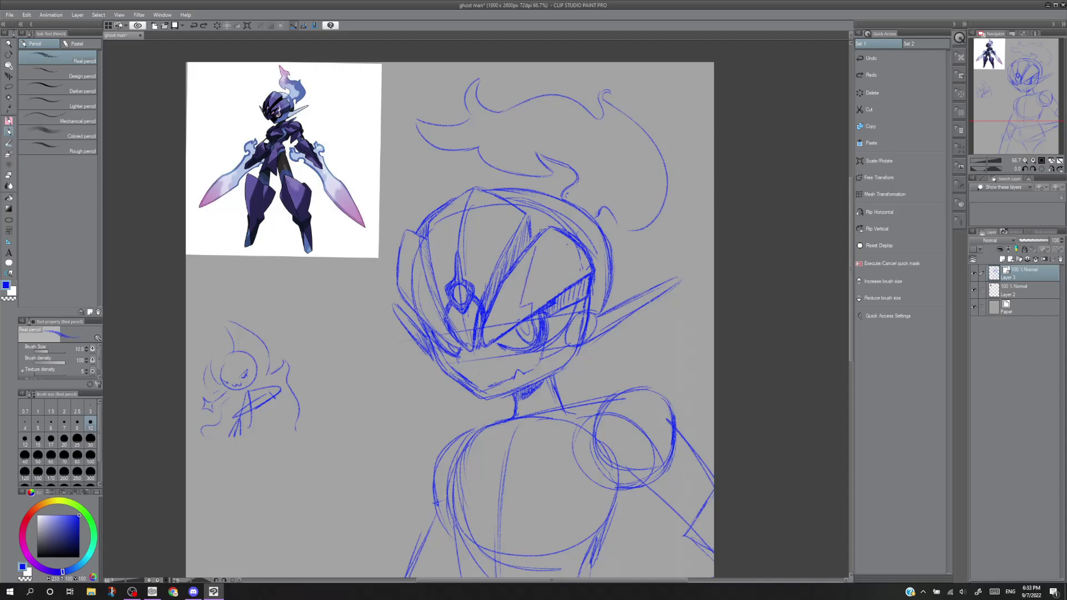
drag(539, 247, 537, 309)
key(ctrl+z)
mouse_move(533, 269)
mouse_down()
mouse_move(525, 312)
mouse_move(536, 310)
mouse_up()
key(ctrl+z)
key(ctrl+z)
key(ctrl+z)
key(ctrl+z)
Try shorter versions of the jagged line on the helmet plate and undo them.
mouse_move(529, 273)
mouse_down()
mouse_move(543, 283)
mouse_move(544, 303)
mouse_move(527, 277)
mouse_move(539, 297)
mouse_up()
key(ctrl+z)
key(ctrl+z)
key(ctrl+z)
mouse_move(534, 270)
mouse_down()
mouse_move(531, 309)
mouse_move(524, 300)
mouse_move(539, 294)
mouse_up()
key(ctrl+z)
key(ctrl+z)
key(ctrl+z)
key(ctrl+z)
key(ctrl+z)
key(ctrl+z)
Draw a short jagged line on the helmet plate above the eye.
drag(531, 269, 529, 258)
key(ctrl+z)
key(ctrl+z)
drag(533, 283, 530, 263)
key(ctrl+z)
Draw a small oval on the helmet plate above the eye's inner corner and tidy the lines beside it.
drag(498, 317, 498, 318)
drag(492, 293, 484, 338)
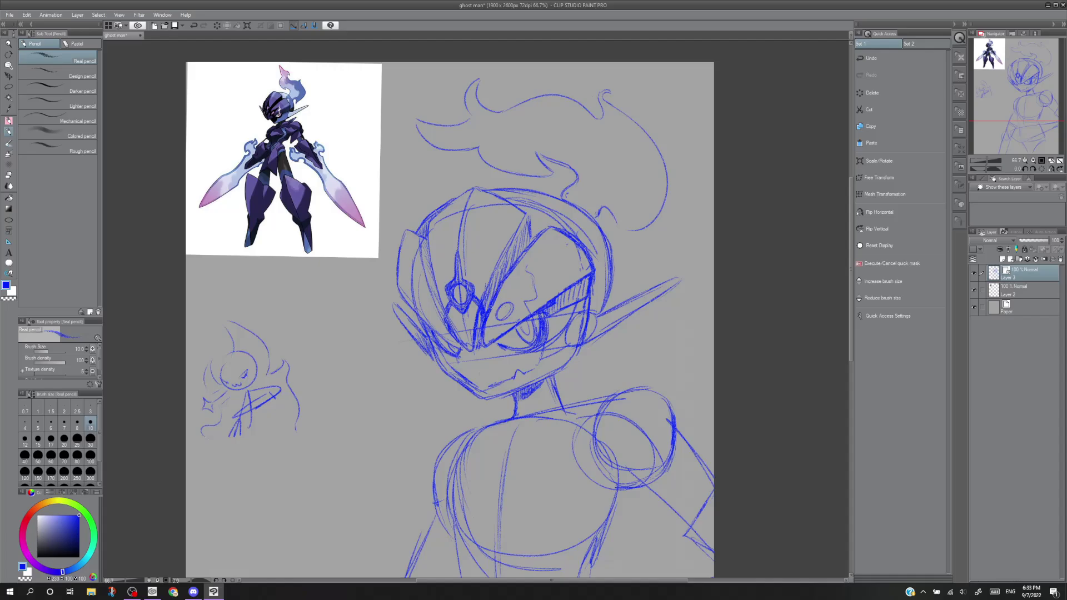
drag(494, 303, 485, 337)
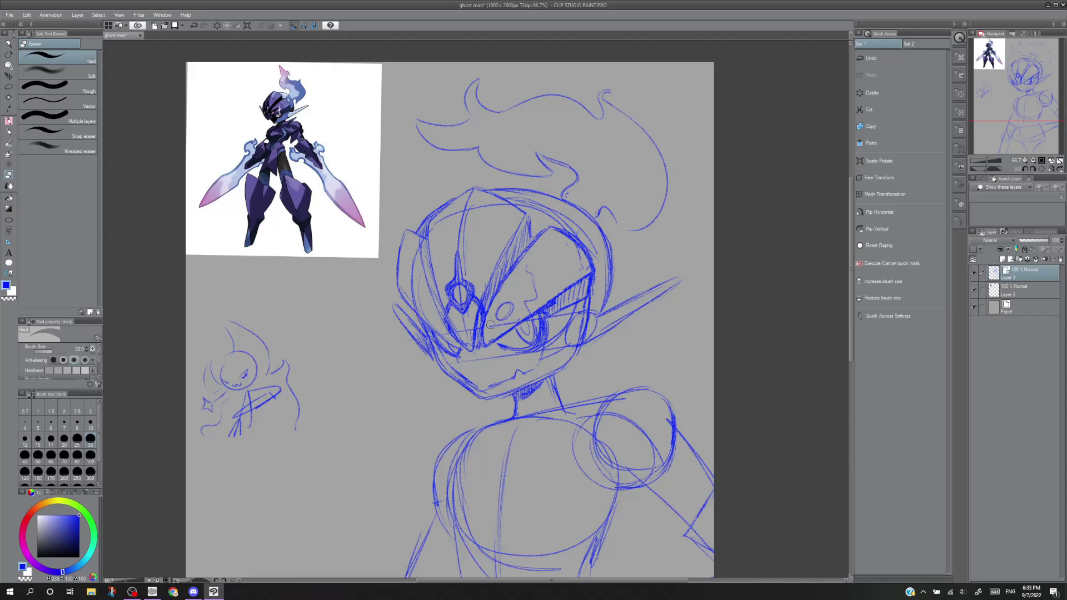
key(p)
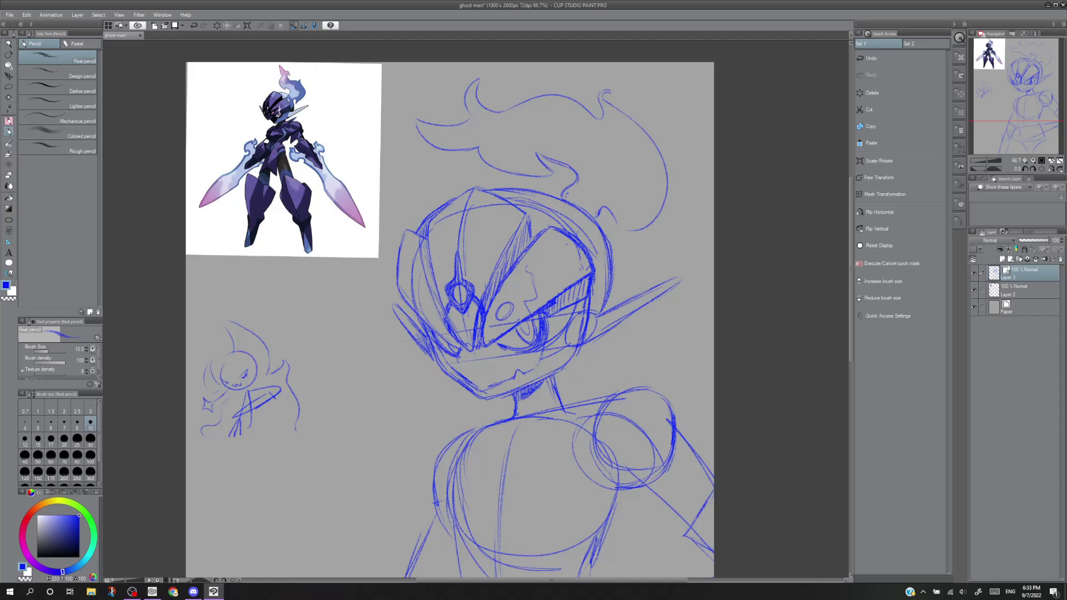
drag(495, 296, 487, 316)
Reinforce both side contours of the waist and hips, redrawing the far side from the ribs down.
drag(1034, 135, 1018, 104)
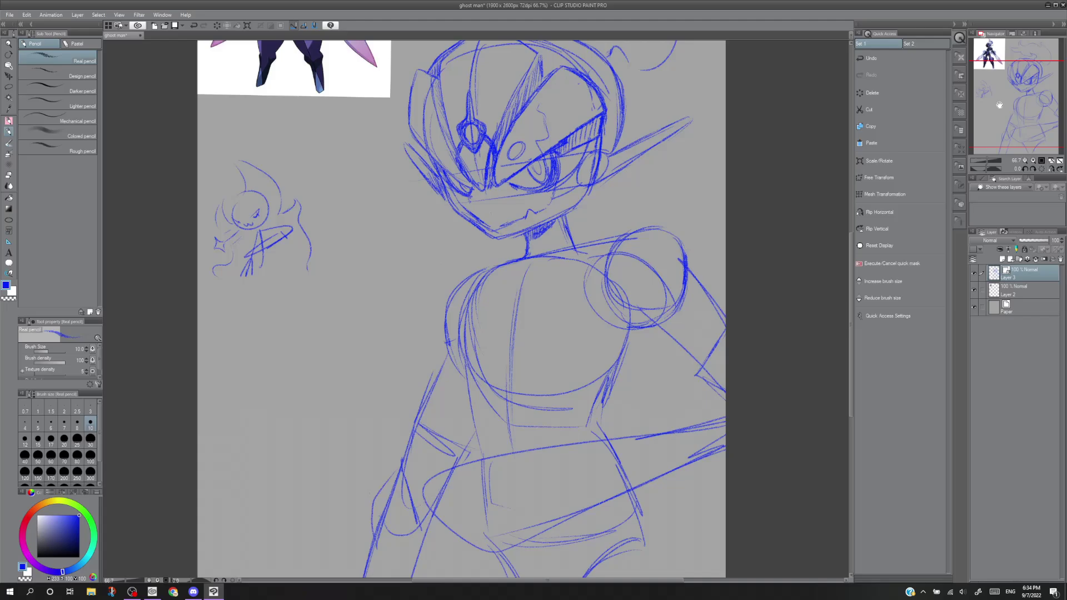
drag(478, 461, 478, 522)
drag(616, 460, 648, 540)
drag(634, 494, 643, 523)
drag(482, 454, 473, 437)
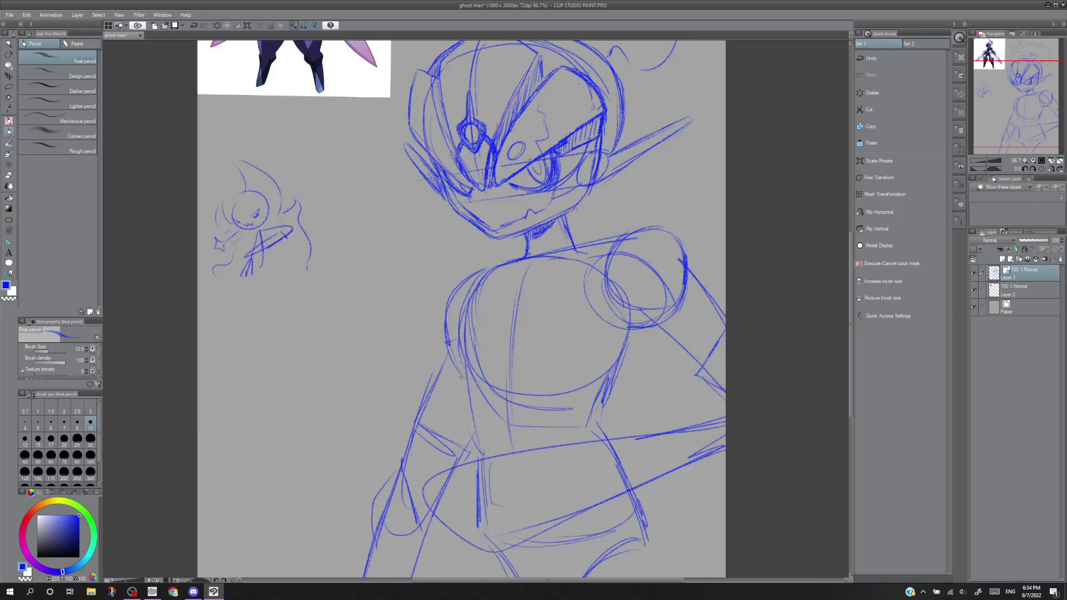
key(ctrl+z)
drag(474, 399, 480, 511)
drag(1019, 142, 1003, 110)
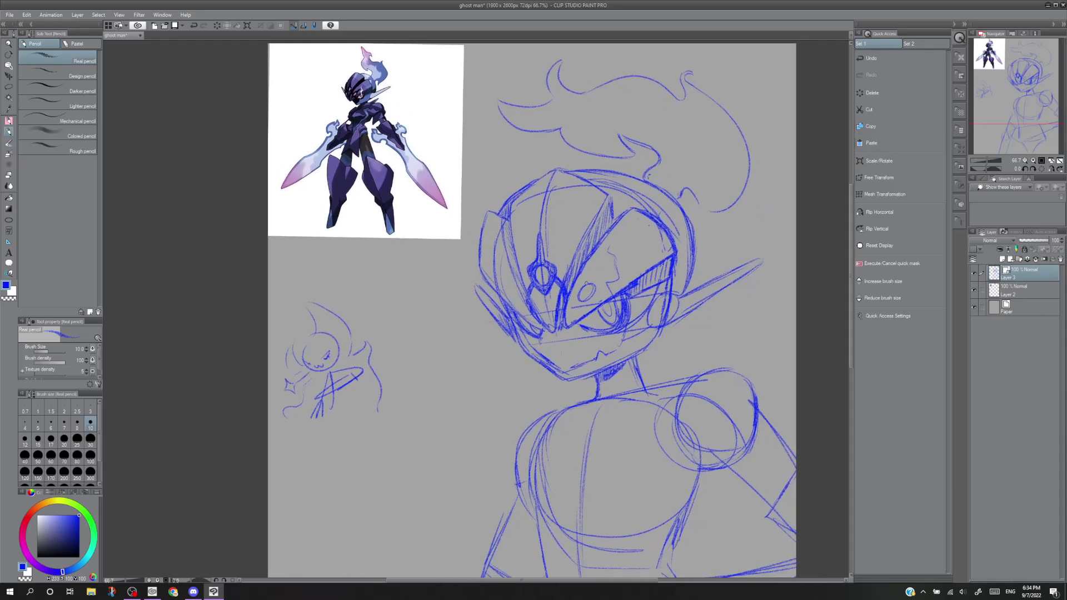
Thicken a frame around the small oval above the eye and extend it into a pointed spike along the plate.
mouse_move(585, 282)
mouse_down()
mouse_move(573, 303)
mouse_move(593, 303)
mouse_up()
drag(582, 285, 575, 295)
key(ctrl+z)
drag(593, 281, 608, 268)
drag(646, 243, 610, 269)
key(ctrl+z)
drag(654, 227, 596, 280)
key(ctrl+z)
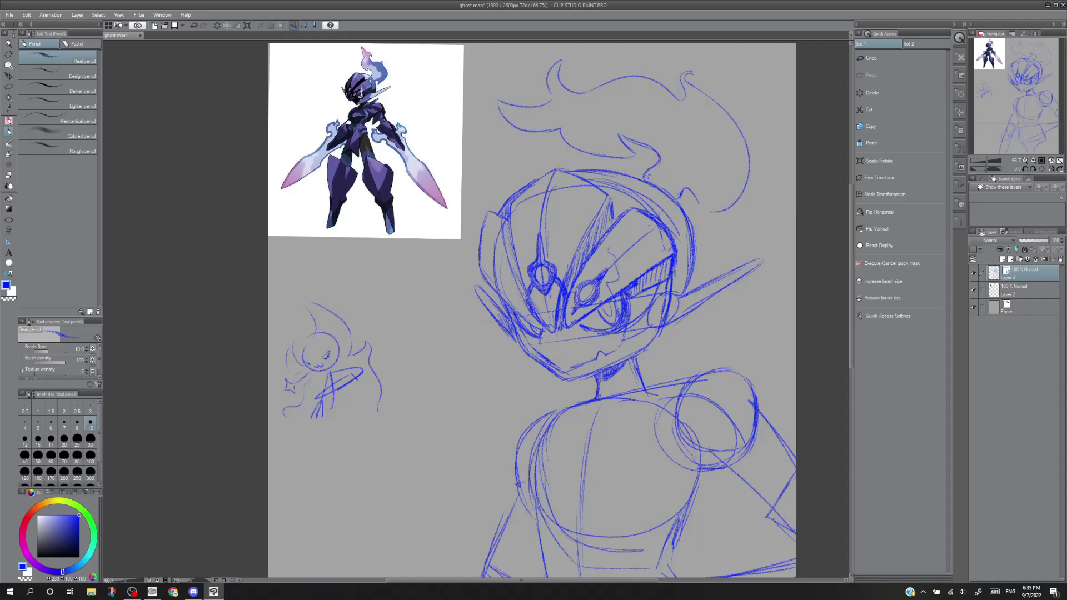
key(ctrl+z)
Add a small mark to the pupil of the visible eye, comparing the drawing with and without it.
click(609, 314)
key(ctrl+z)
key(ctrl+y)
key(ctrl+z)
key(ctrl+y)
Refine the lower edge of the forehead gem's frame where it meets the helmet's central ridge.
drag(556, 275, 566, 282)
key(ctrl+z)
drag(532, 277, 525, 290)
key(e)
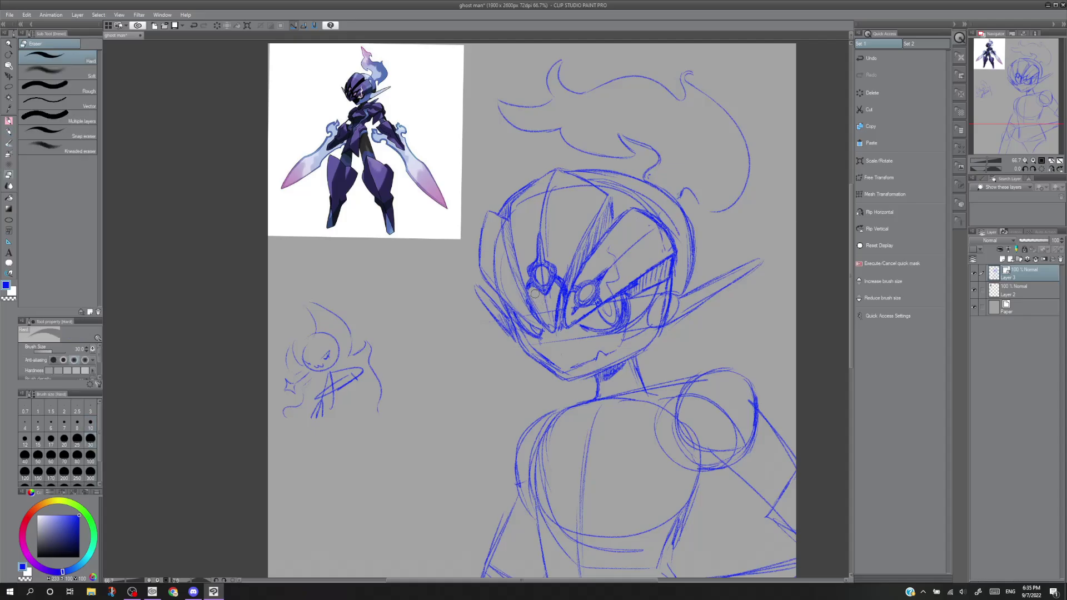
key(p)
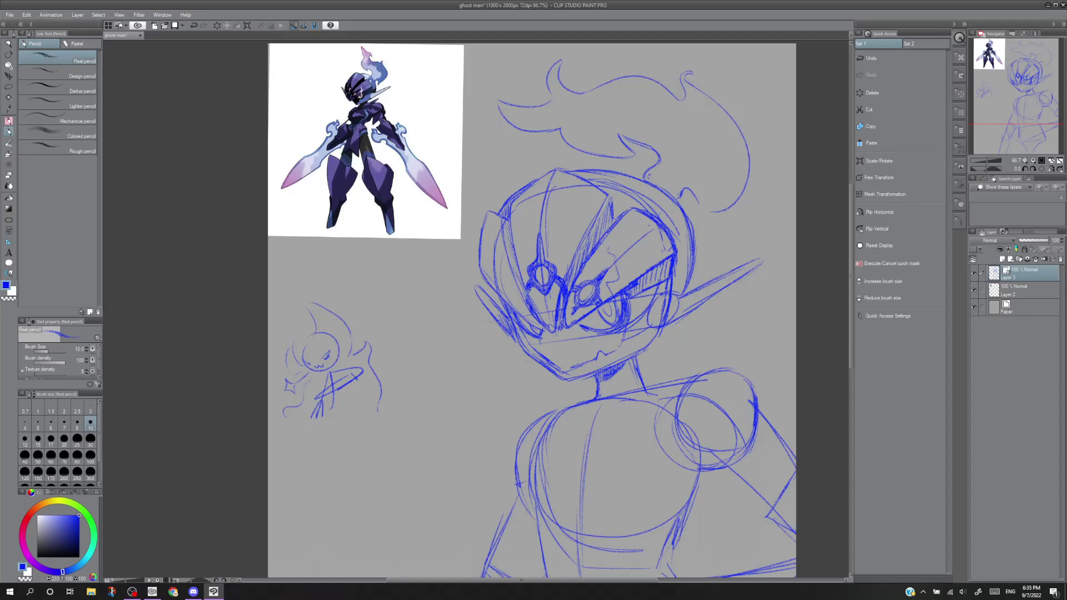
mouse_move(534, 283)
mouse_down()
mouse_move(528, 294)
mouse_move(546, 296)
mouse_up()
Try short marks on the far helmet plate and beside the oval above the eye.
drag(517, 295, 518, 308)
key(ctrl+z)
mouse_move(586, 289)
mouse_down()
mouse_move(577, 305)
mouse_move(591, 301)
mouse_move(576, 294)
mouse_move(580, 303)
mouse_move(581, 295)
mouse_up()
key(ctrl+z)
key(ctrl+y)
key(ctrl+z)
Hatch the inner strip of the far-side helmet plate with long slanted strokes.
drag(500, 253, 521, 299)
drag(498, 243, 512, 280)
drag(500, 214, 510, 268)
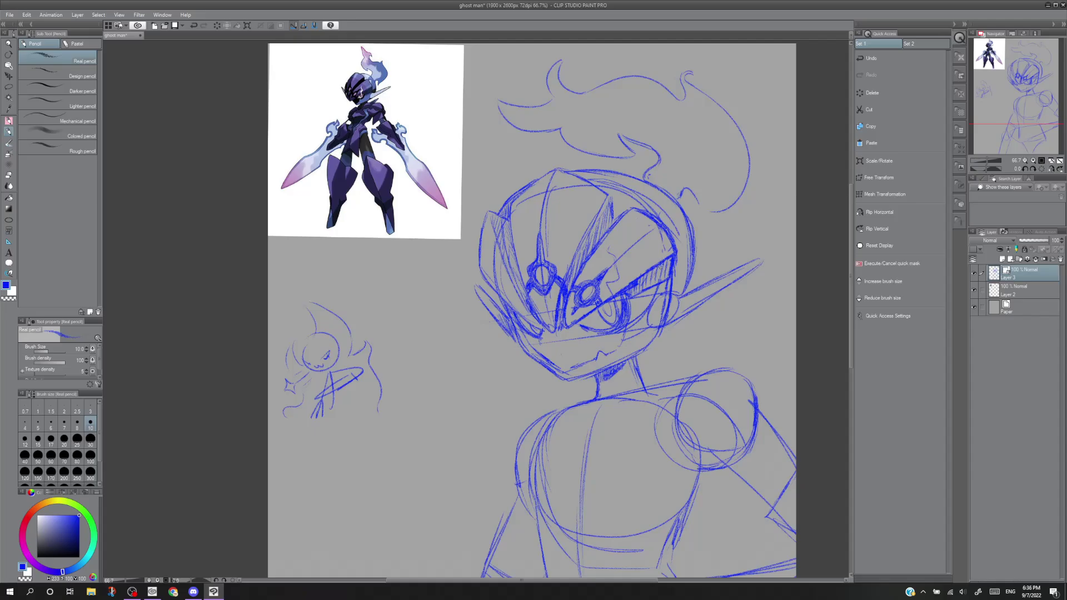
Draw a small pointed ornament at the lower end of the far helmet plate, retrying its outline several times.
drag(504, 297, 515, 305)
key(ctrl+z)
drag(503, 291, 506, 293)
key(ctrl+z)
drag(514, 304, 510, 300)
key(ctrl+z)
key(ctrl+y)
key(ctrl+z)
key(ctrl+y)
key(ctrl+z)
key(ctrl+y)
key(ctrl+z)
mouse_move(505, 294)
mouse_down()
mouse_move(511, 303)
mouse_move(502, 288)
mouse_up()
key(ctrl+z)
key(ctrl+z)
key(ctrl+z)
key(ctrl+z)
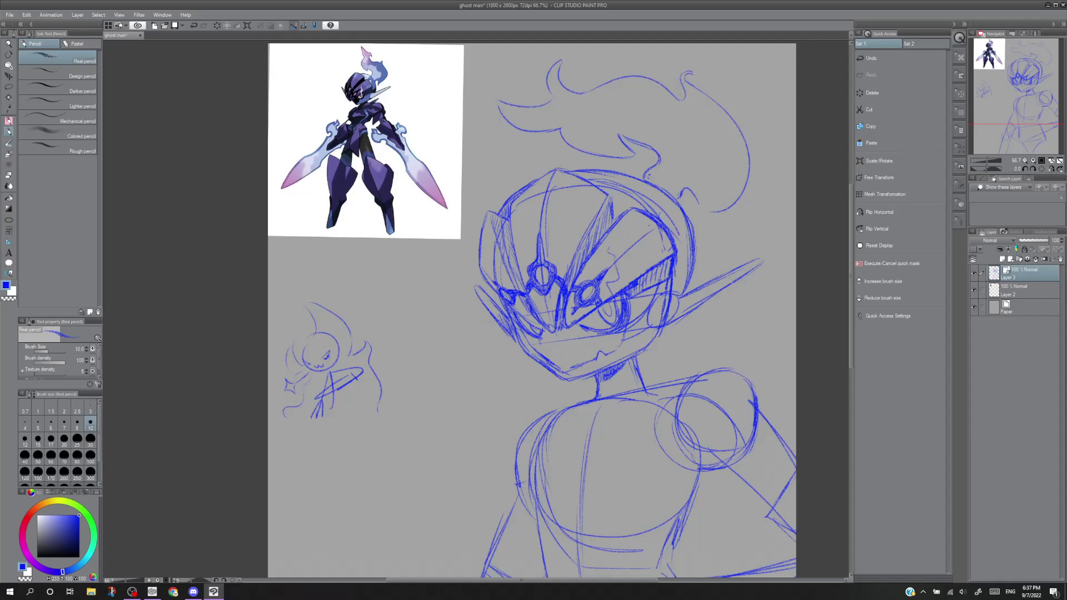
key(ctrl+z)
key(ctrl+z)
Draw a curved cheek line from the near eye's outer side down to the corner of the mouth.
drag(1005, 110, 1004, 108)
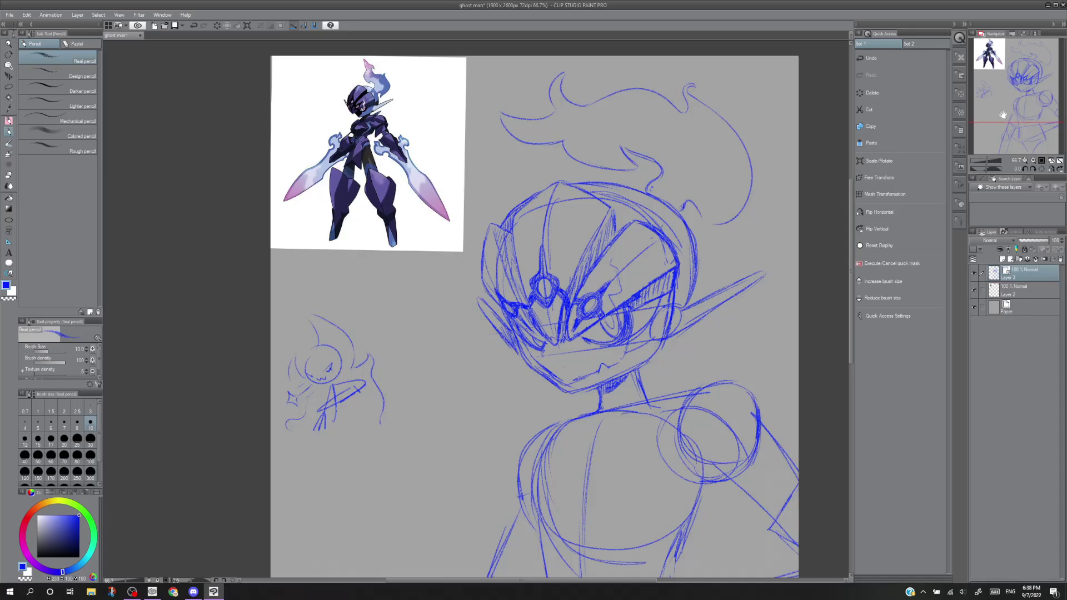
scroll(1005, 113, up, 4)
mouse_move(1008, 115)
mouse_down()
mouse_move(984, 55)
mouse_move(1027, 82)
mouse_up()
scroll(988, 70, up, 1)
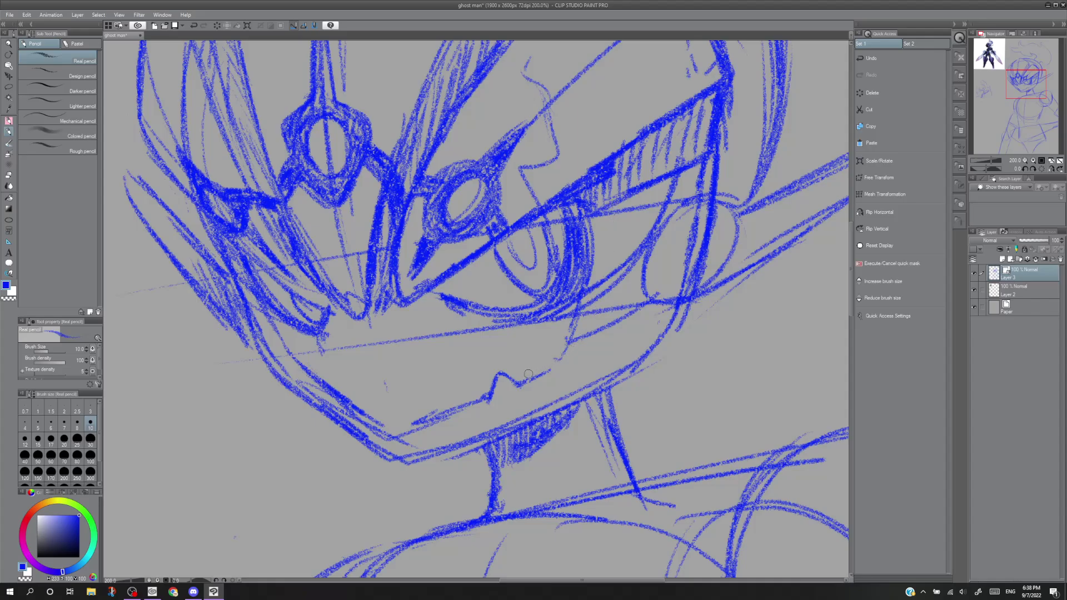
drag(614, 216, 599, 281)
drag(615, 204, 594, 321)
mouse_move(609, 248)
mouse_down()
mouse_move(586, 341)
mouse_move(546, 368)
mouse_up()
drag(577, 354, 519, 382)
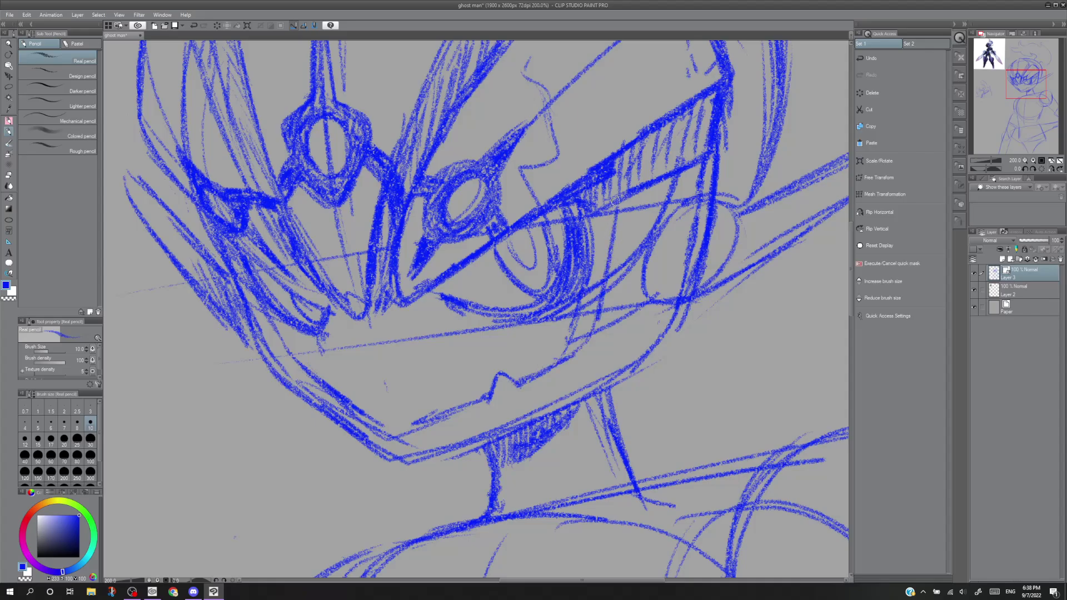
drag(614, 201, 603, 277)
drag(596, 323, 566, 357)
Draw the short cheek line below the tip of the far helmet plate.
drag(1010, 83, 1021, 94)
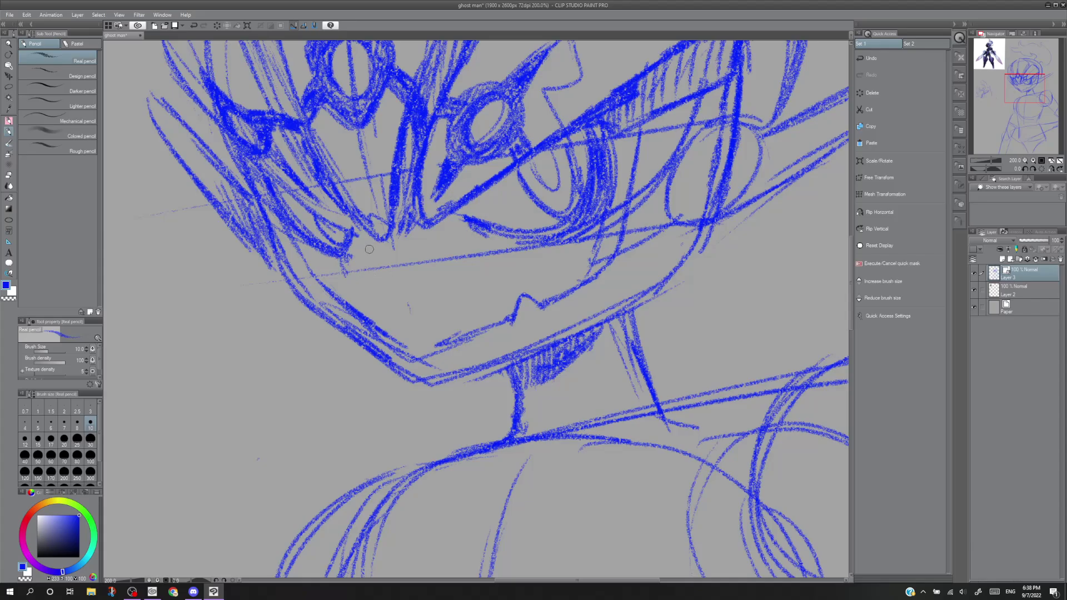
drag(367, 250, 372, 312)
drag(366, 251, 377, 315)
drag(362, 266, 365, 306)
key(ctrl+z)
mouse_move(363, 250)
mouse_down()
mouse_move(370, 317)
mouse_move(354, 283)
mouse_up()
mouse_move(354, 236)
mouse_down()
mouse_move(353, 258)
mouse_move(364, 262)
mouse_up()
Thicken the inner pupil outline of the near eye.
drag(1023, 96, 1022, 90)
mouse_move(531, 258)
mouse_down()
mouse_move(556, 276)
mouse_move(547, 246)
mouse_move(542, 281)
mouse_move(527, 258)
mouse_move(542, 252)
mouse_move(547, 295)
mouse_up()
key(ctrl+z)
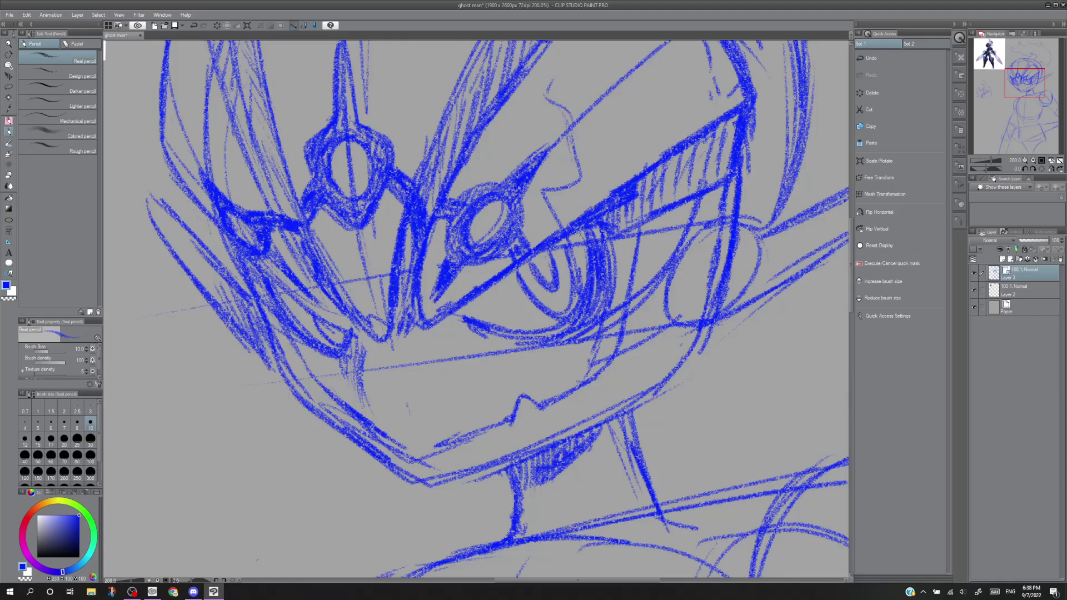
mouse_move(572, 234)
mouse_down()
mouse_move(579, 308)
mouse_move(561, 306)
mouse_move(576, 320)
mouse_move(525, 339)
mouse_up()
Touch up the lower tip of the far helmet plate and reinforce the near eye's pupil.
drag(1020, 84, 1025, 85)
mouse_move(246, 316)
mouse_down()
mouse_move(255, 327)
mouse_move(246, 339)
mouse_move(259, 324)
mouse_up()
key(ctrl+z)
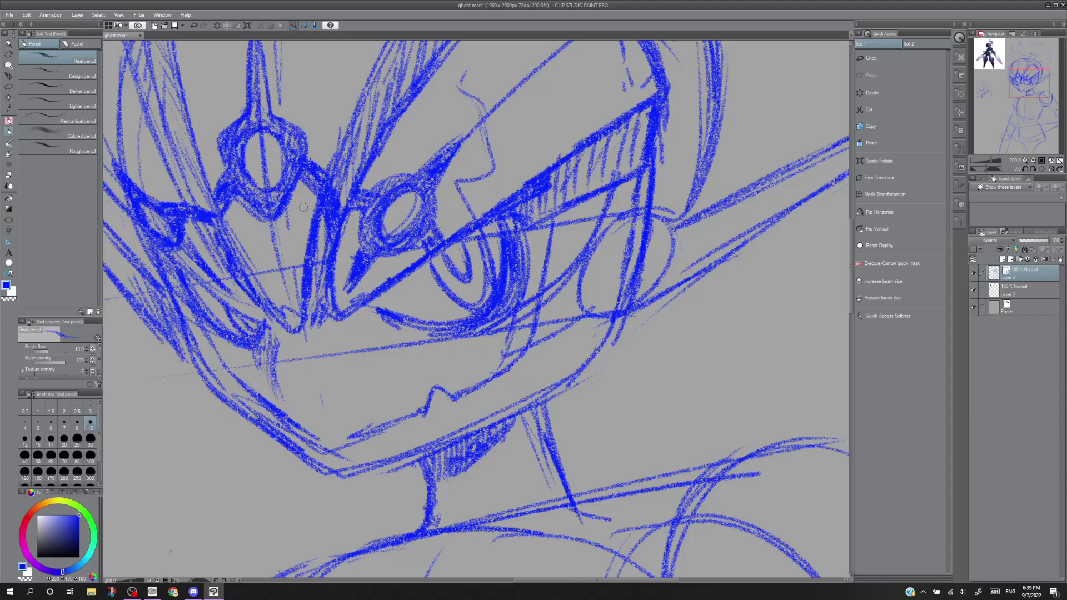
key(ctrl+z)
drag(256, 312, 245, 325)
key(e)
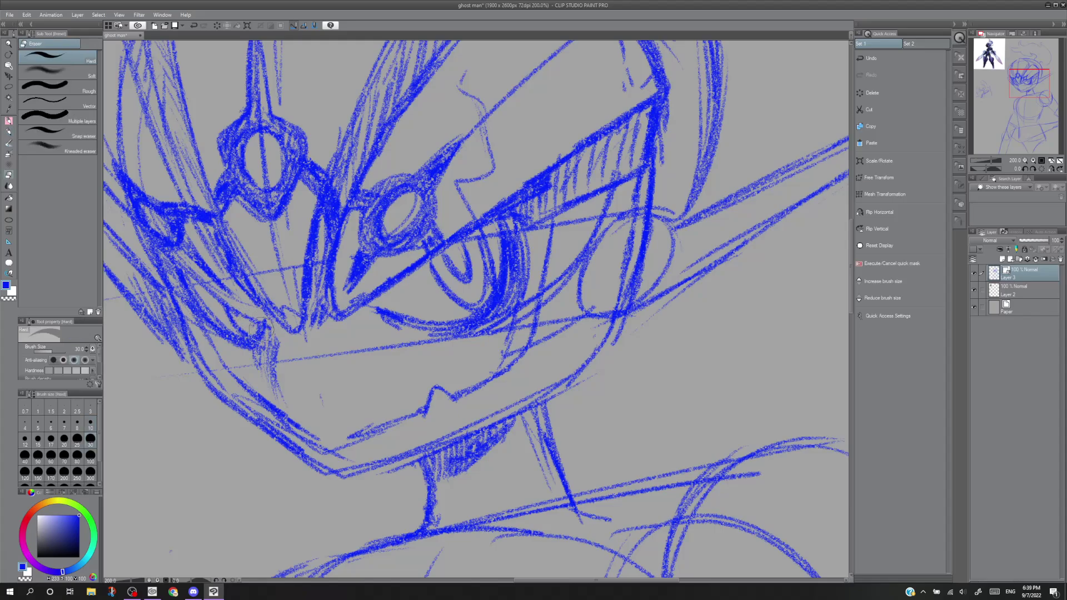
key(p)
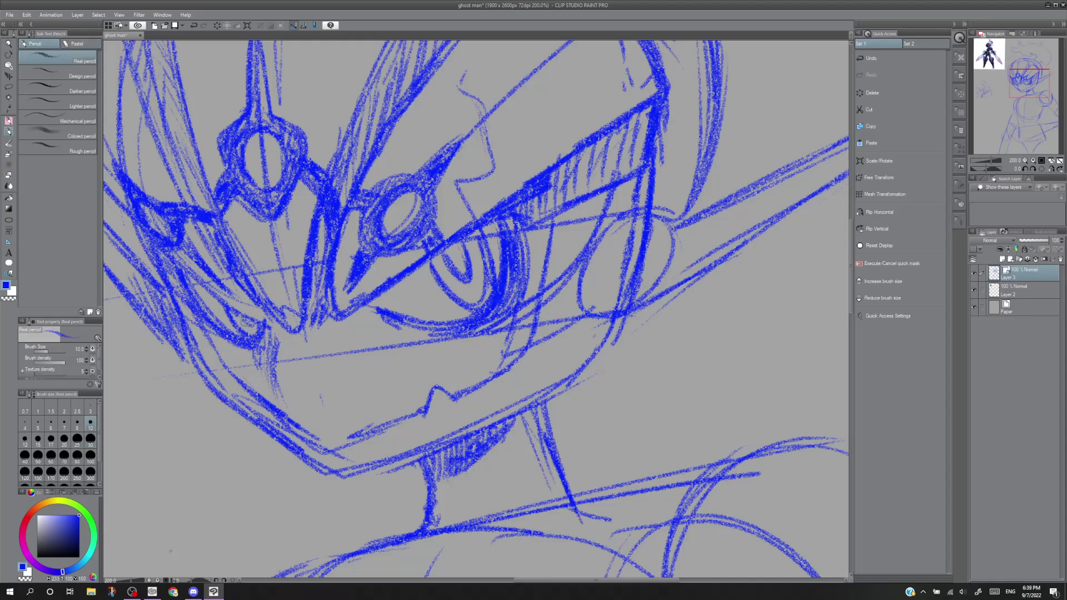
drag(447, 254, 464, 276)
Try a curved collar line rising from the chest past the near side of the neck.
drag(1022, 89, 1016, 103)
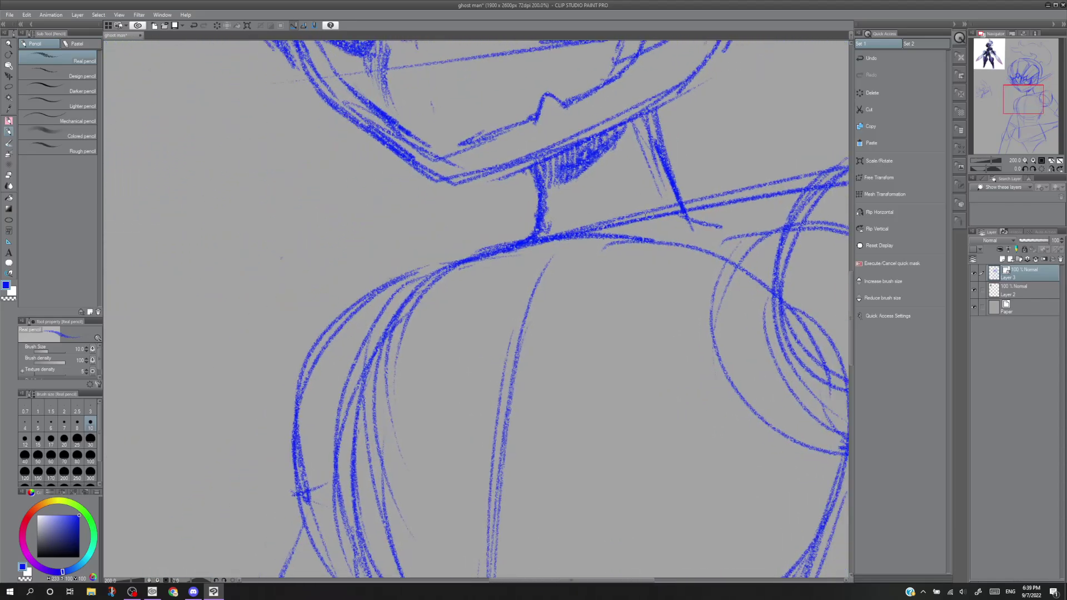
mouse_move(610, 236)
mouse_down()
mouse_move(644, 198)
mouse_move(746, 165)
mouse_up()
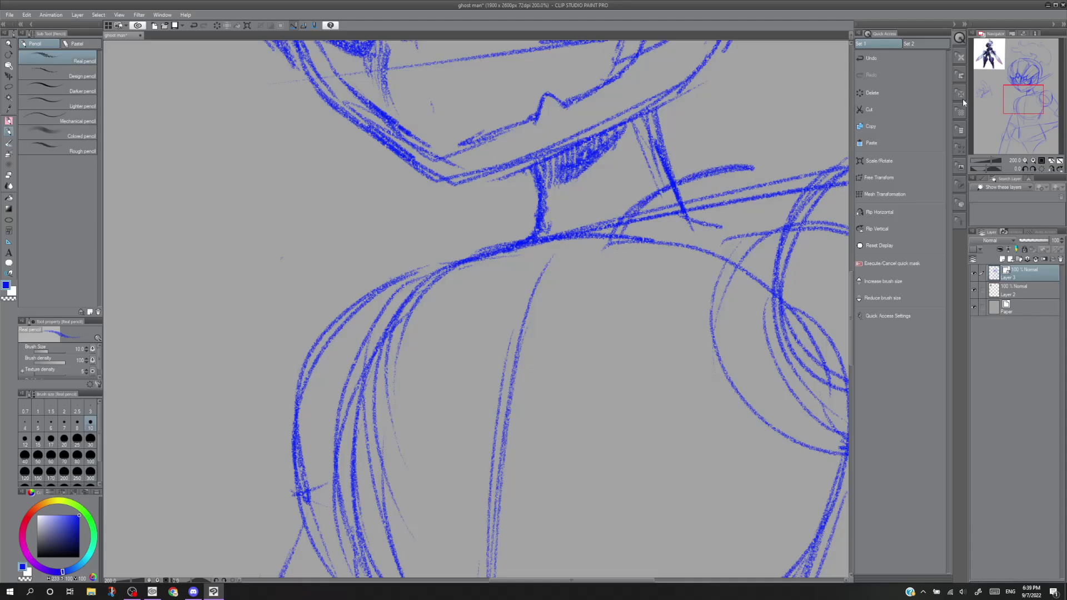
key(ctrl+z)
Study the collar on the reference picture by tracing its edge with short strokes.
mouse_move(1000, 90)
mouse_down()
mouse_move(979, 81)
mouse_move(979, 58)
mouse_up()
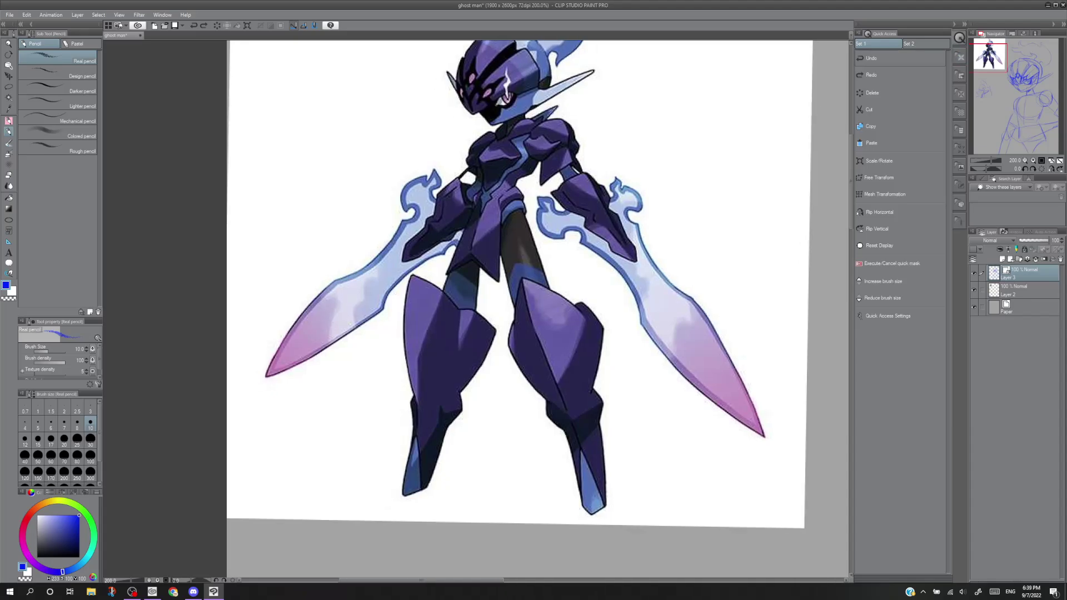
mouse_move(494, 142)
mouse_down()
mouse_move(506, 119)
mouse_move(534, 130)
mouse_move(527, 123)
mouse_up()
key(ctrl+z)
key(ctrl+z)
key(ctrl+z)
key(ctrl+z)
drag(509, 132, 534, 124)
Draw a V-shaped neckline on the upper chest, meeting at the top of the torso's centre line.
drag(1010, 81, 1028, 106)
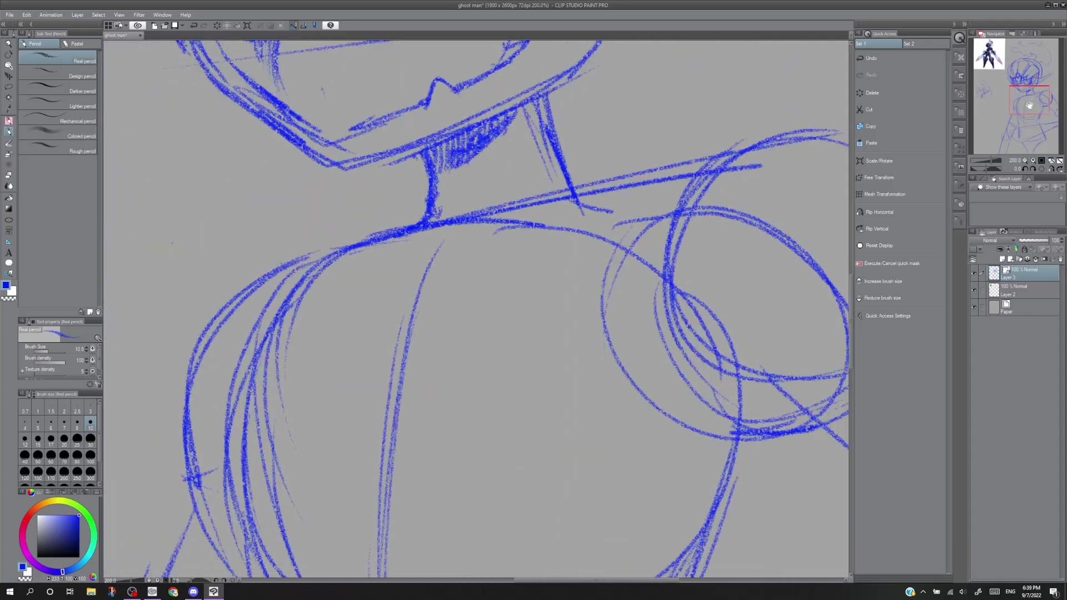
mouse_move(571, 221)
mouse_down()
mouse_move(401, 310)
mouse_move(437, 308)
mouse_move(419, 321)
mouse_up()
key(ctrl+z)
drag(389, 242, 397, 307)
key(ctrl+z)
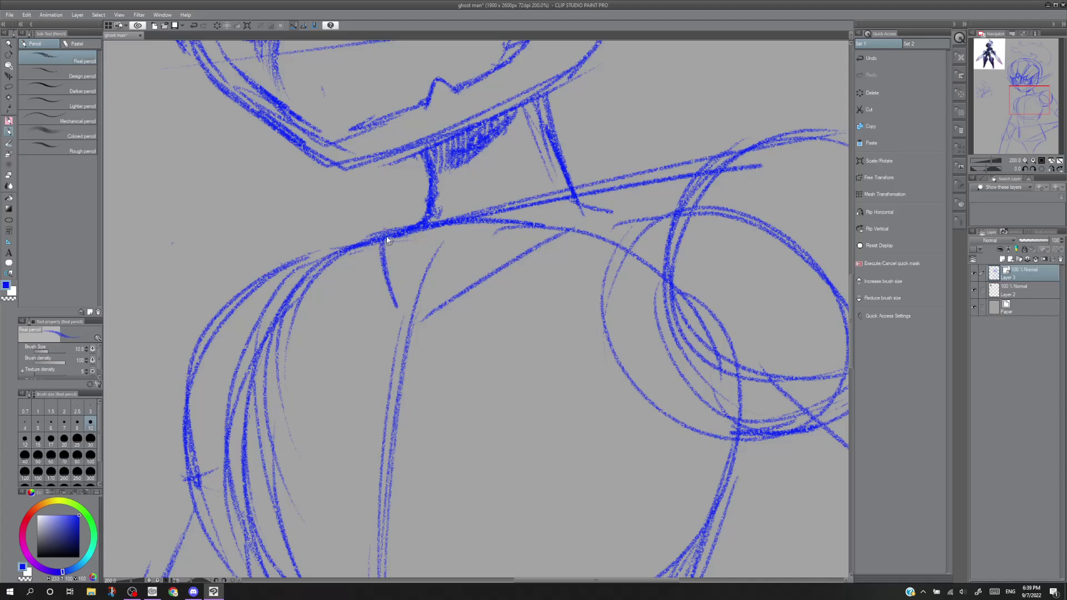
key(ctrl+z)
drag(386, 241, 400, 320)
drag(582, 219, 414, 323)
mouse_move(377, 245)
mouse_down()
mouse_move(398, 328)
mouse_move(391, 275)
mouse_move(412, 324)
mouse_up()
key(ctrl+z)
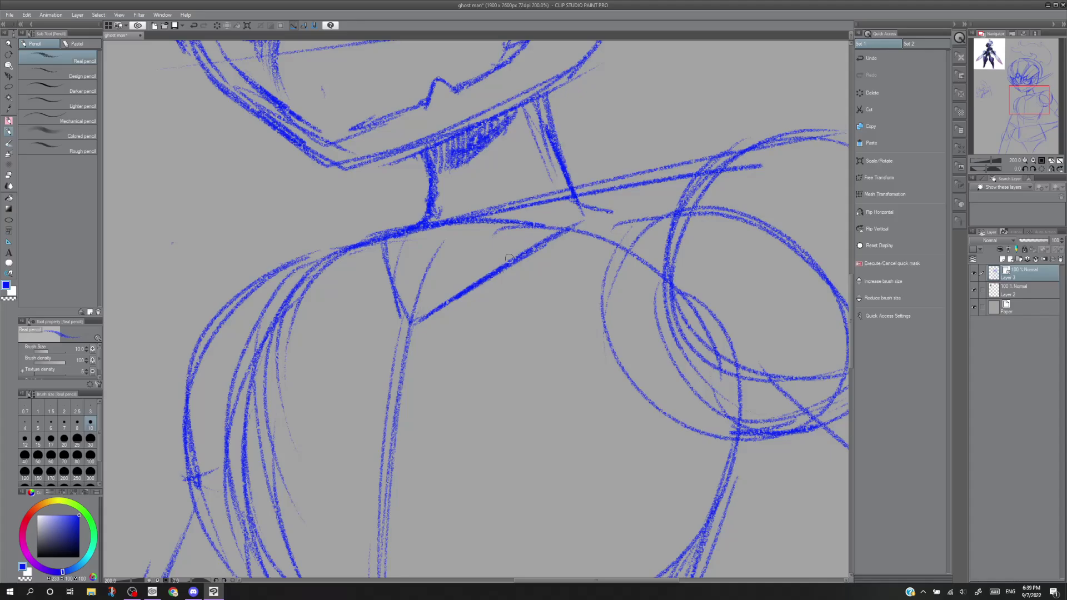
Draw curved collar pieces on both sides of the neck and hatch the far one.
mouse_move(511, 258)
mouse_down()
mouse_move(663, 162)
mouse_move(592, 171)
mouse_up()
drag(552, 201, 515, 262)
drag(536, 218, 511, 258)
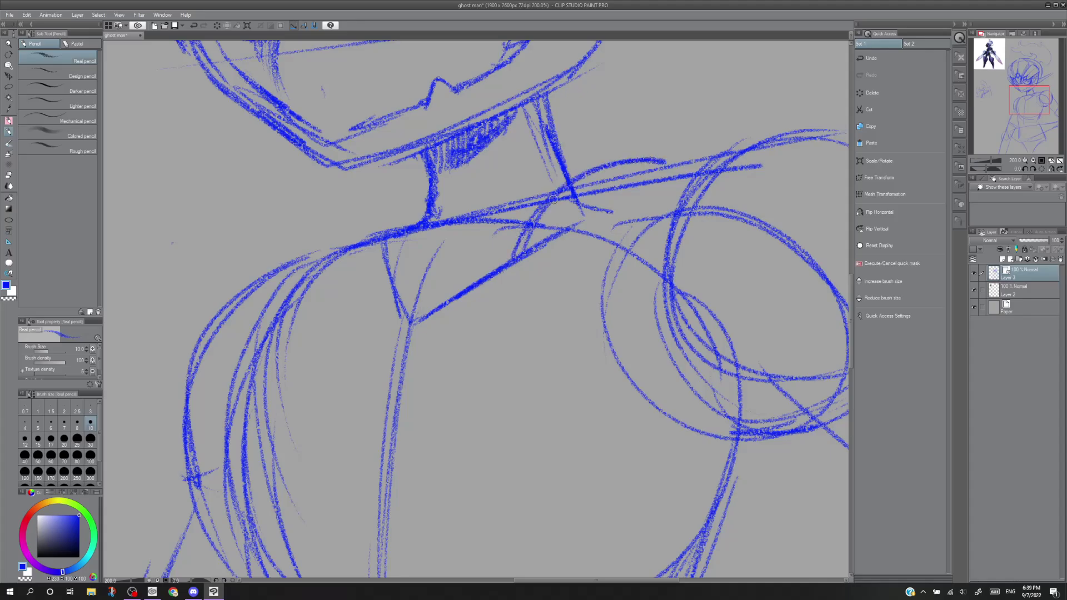
mouse_move(385, 228)
mouse_down()
mouse_move(390, 194)
mouse_move(422, 185)
mouse_up()
key(ctrl+z)
mouse_move(379, 233)
mouse_down()
mouse_move(414, 176)
mouse_move(423, 181)
mouse_move(387, 191)
mouse_move(382, 248)
mouse_move(417, 177)
mouse_up()
mouse_move(407, 224)
mouse_down()
mouse_move(420, 177)
mouse_move(425, 188)
mouse_move(431, 180)
mouse_up()
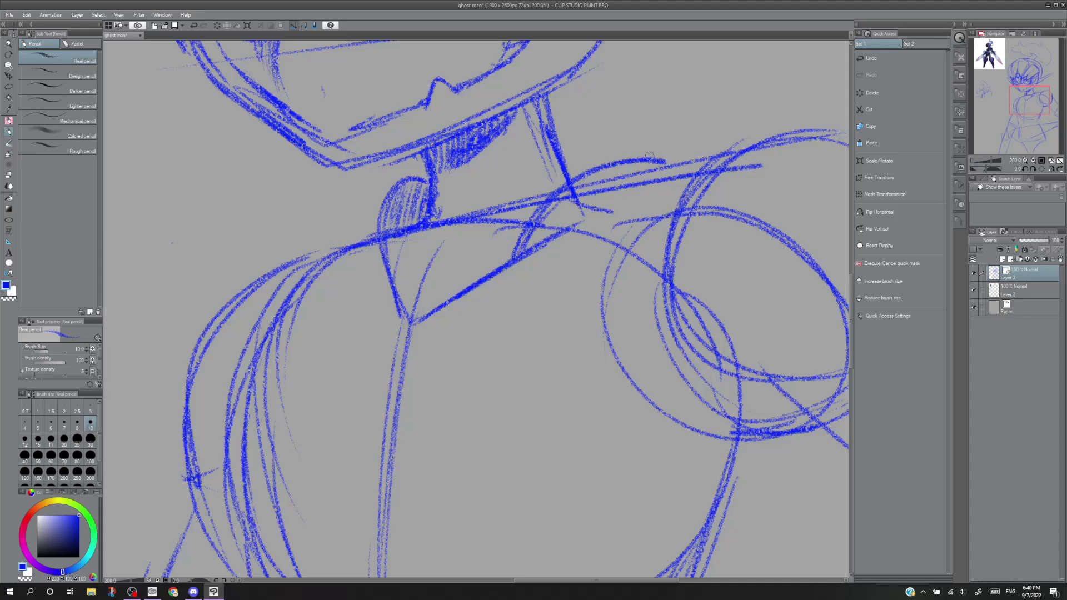
Draw a long pointed collar spike rising behind the neck above the near shoulder.
mouse_move(1034, 100)
mouse_down()
mouse_move(988, 57)
mouse_move(1025, 75)
mouse_move(1037, 95)
mouse_up()
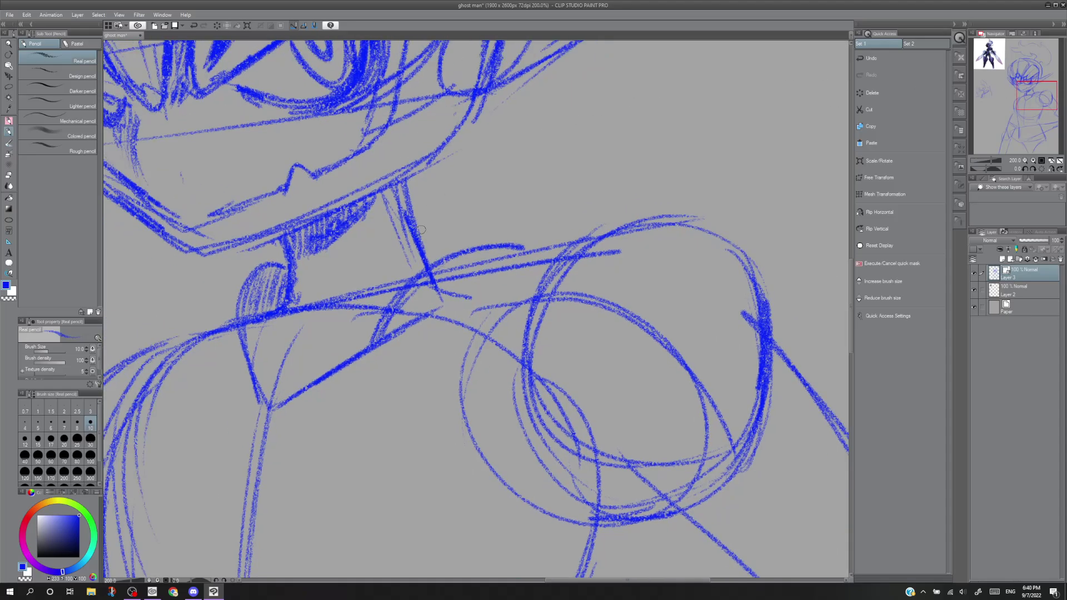
mouse_move(418, 225)
mouse_down()
mouse_move(536, 172)
mouse_move(470, 235)
mouse_move(467, 179)
mouse_move(452, 247)
mouse_move(488, 177)
mouse_move(459, 236)
mouse_up()
key(ctrl+z)
key(ctrl+z)
key(ctrl+z)
mouse_move(315, 305)
mouse_down()
mouse_move(517, 163)
mouse_move(480, 238)
mouse_move(542, 148)
mouse_move(467, 202)
mouse_up()
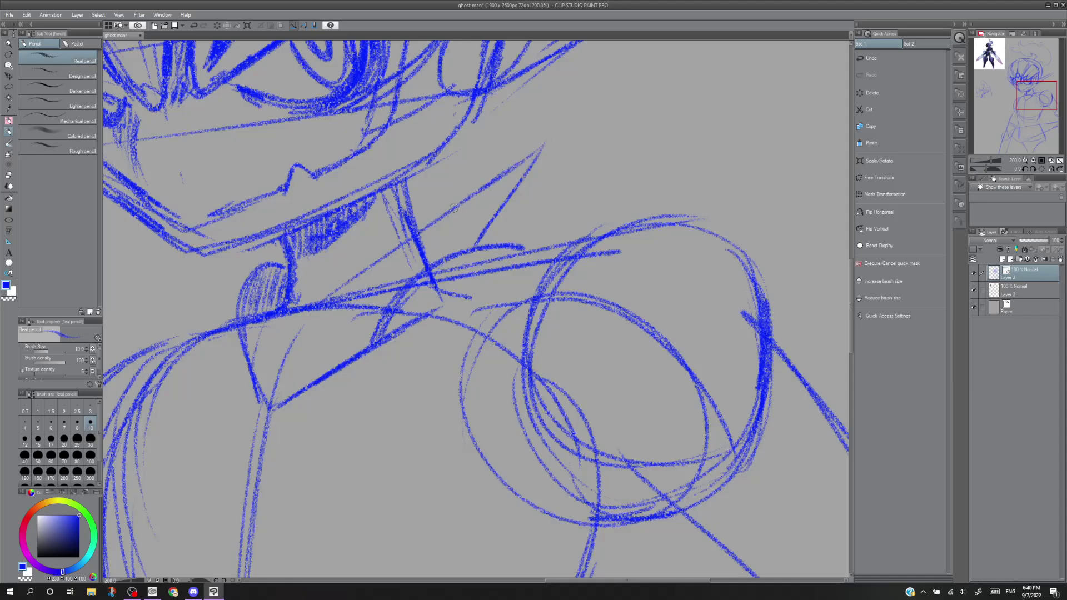
drag(542, 146, 473, 245)
key(ctrl+z)
drag(540, 147, 480, 242)
key(ctrl+z)
mouse_move(525, 167)
mouse_down()
mouse_move(475, 247)
mouse_move(542, 250)
mouse_move(477, 249)
mouse_up()
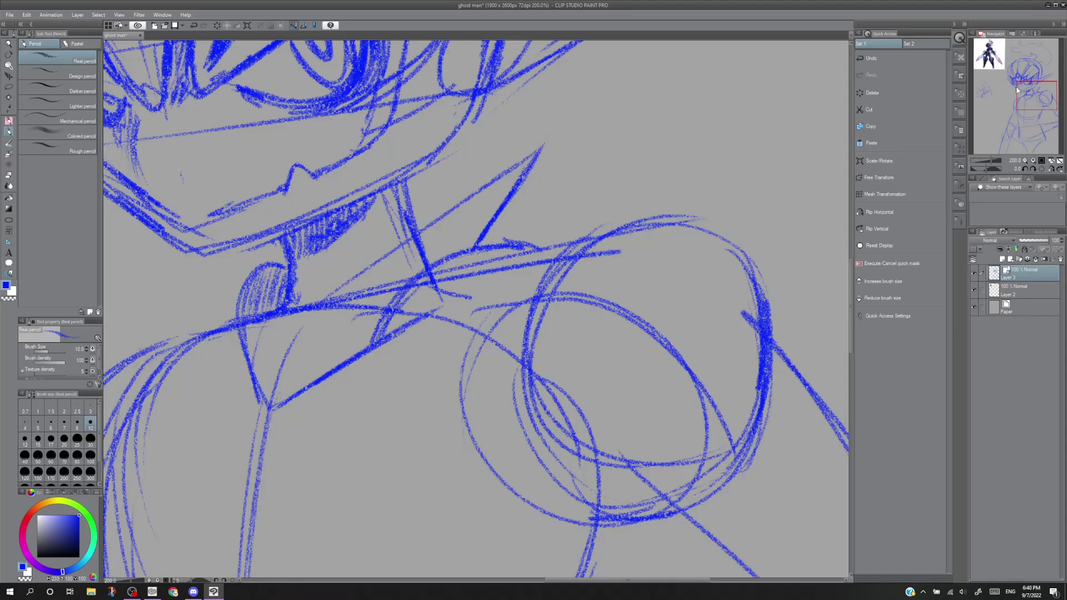
Check the collar on the reference picture and try a larger second outline around the spike.
drag(1029, 105, 984, 66)
mouse_move(988, 67)
mouse_down()
mouse_move(1038, 109)
mouse_move(1031, 101)
mouse_up()
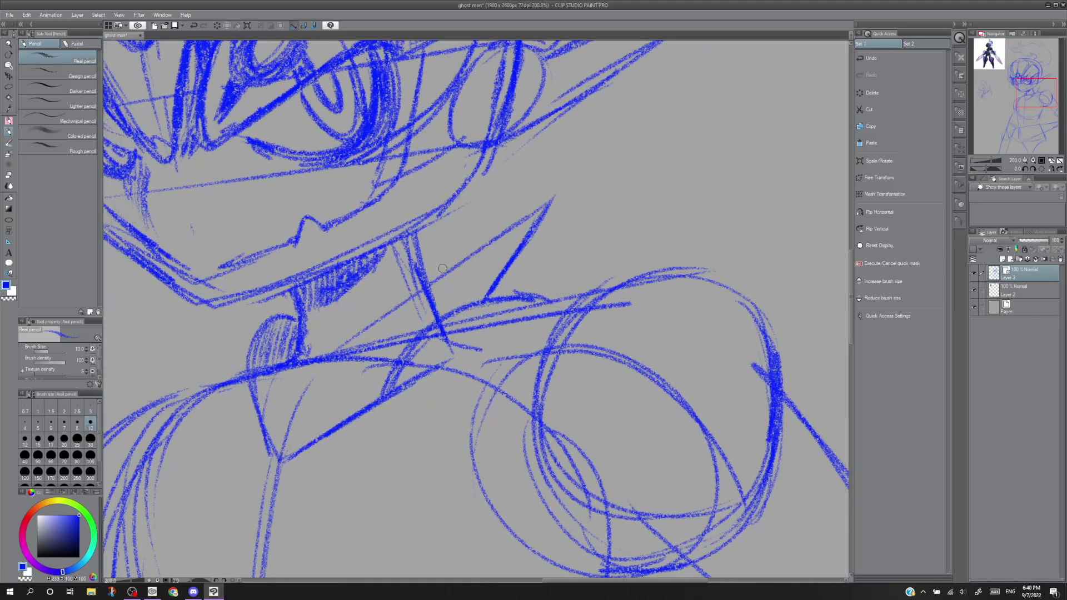
mouse_move(425, 269)
mouse_down()
mouse_move(567, 170)
mouse_move(501, 276)
mouse_up()
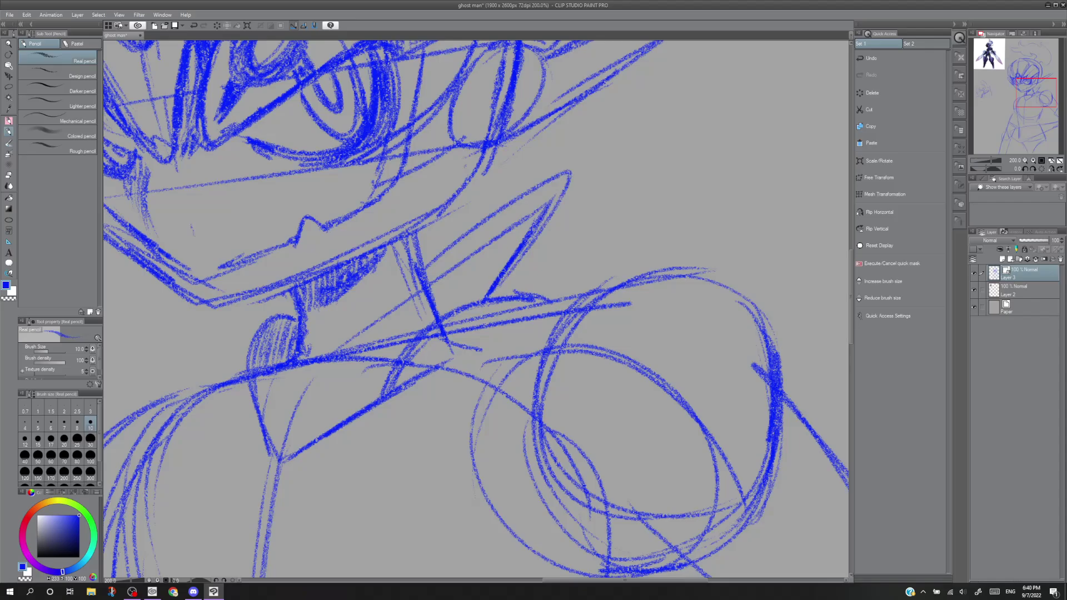
key(ctrl+z)
Draw an inner edge parallel to the collar spike's upper side, running down to the neck base.
mouse_move(1038, 102)
mouse_down()
mouse_move(974, 58)
mouse_move(1033, 99)
mouse_up()
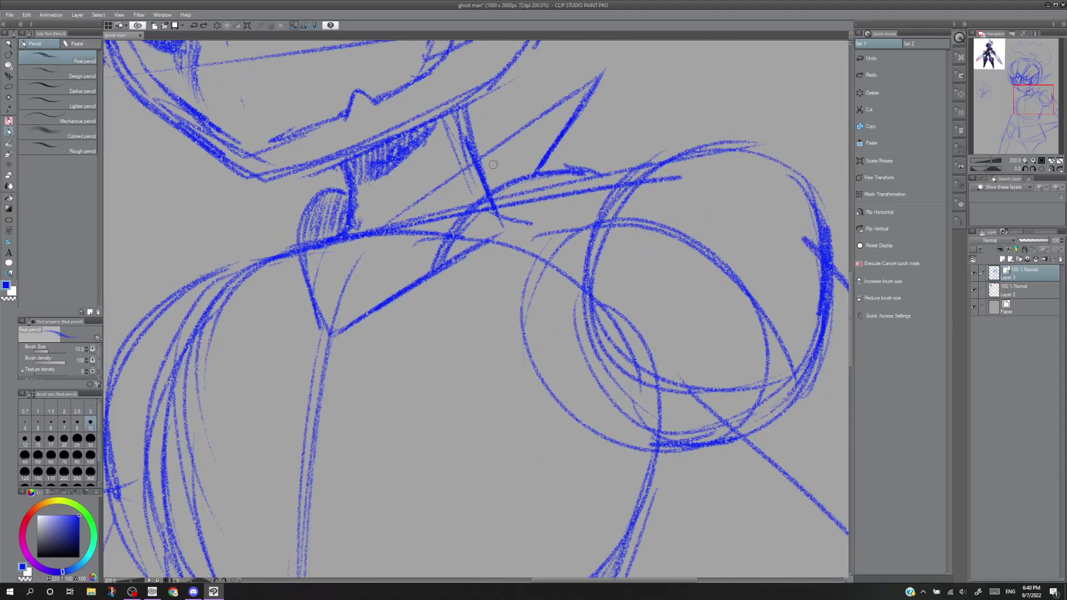
mouse_move(487, 170)
mouse_down()
mouse_move(556, 118)
mouse_move(541, 159)
mouse_move(535, 129)
mouse_move(554, 118)
mouse_move(501, 185)
mouse_move(478, 179)
mouse_move(557, 123)
mouse_move(522, 186)
mouse_move(503, 155)
mouse_move(435, 197)
mouse_up()
key(ctrl+z)
key(ctrl+z)
key(ctrl+z)
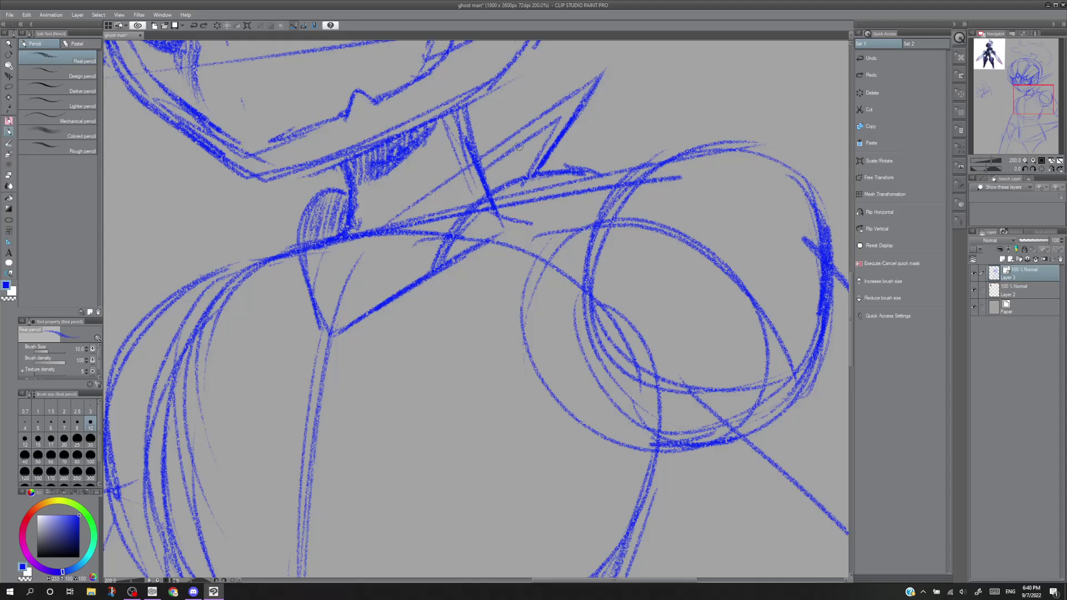
drag(505, 154, 418, 214)
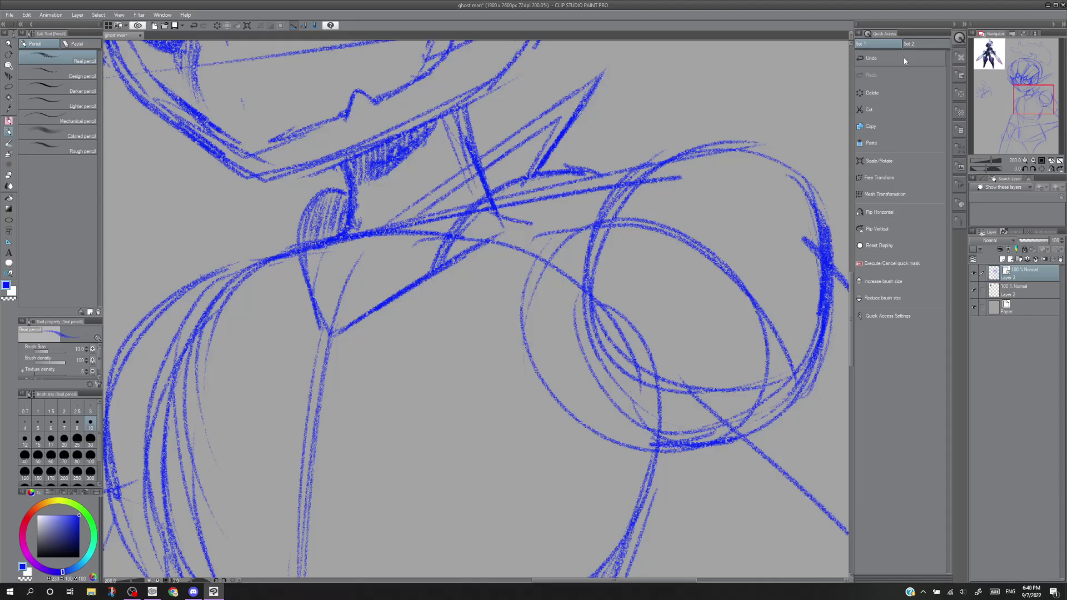
Redraw the short inner edge of the collar spike and hatch the area enclosed beside the neck.
drag(548, 134, 514, 175)
key(ctrl+z)
drag(553, 125, 512, 178)
key(ctrl+z)
drag(556, 121, 507, 195)
key(ctrl+z)
key(ctrl+z)
drag(558, 119, 517, 180)
mouse_move(1031, 94)
mouse_down()
mouse_move(1006, 83)
mouse_move(1022, 84)
mouse_move(1034, 103)
mouse_up()
mouse_move(549, 170)
mouse_down()
mouse_move(555, 192)
mouse_move(561, 162)
mouse_move(572, 205)
mouse_move(591, 148)
mouse_move(590, 196)
mouse_move(603, 190)
mouse_move(555, 190)
mouse_move(586, 192)
mouse_up()
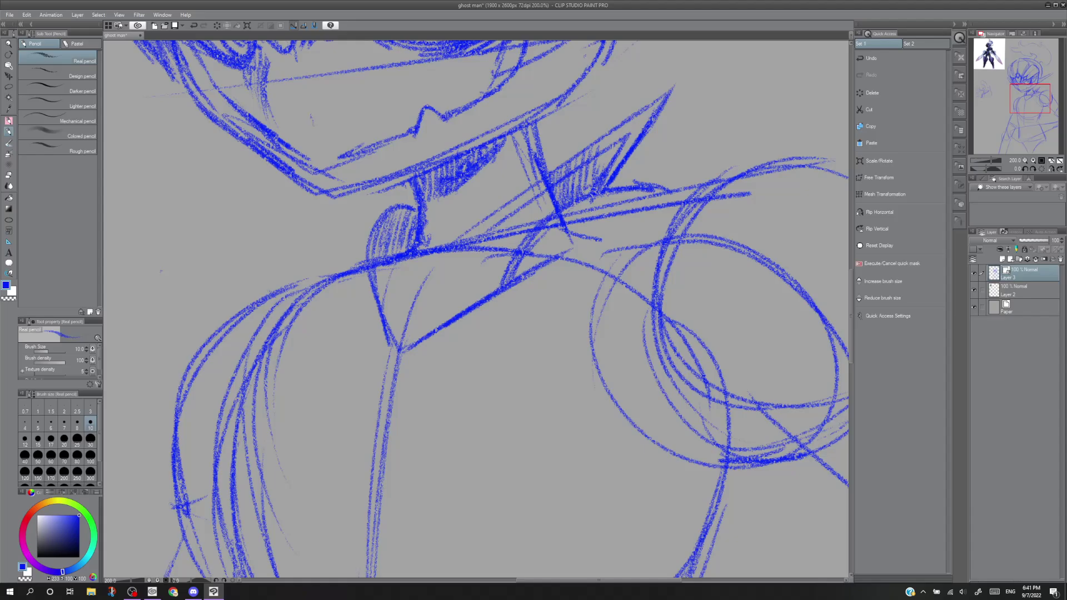
Redraw the upper end of the jagged line on the helmet plate above the eye.
drag(1027, 106, 1022, 89)
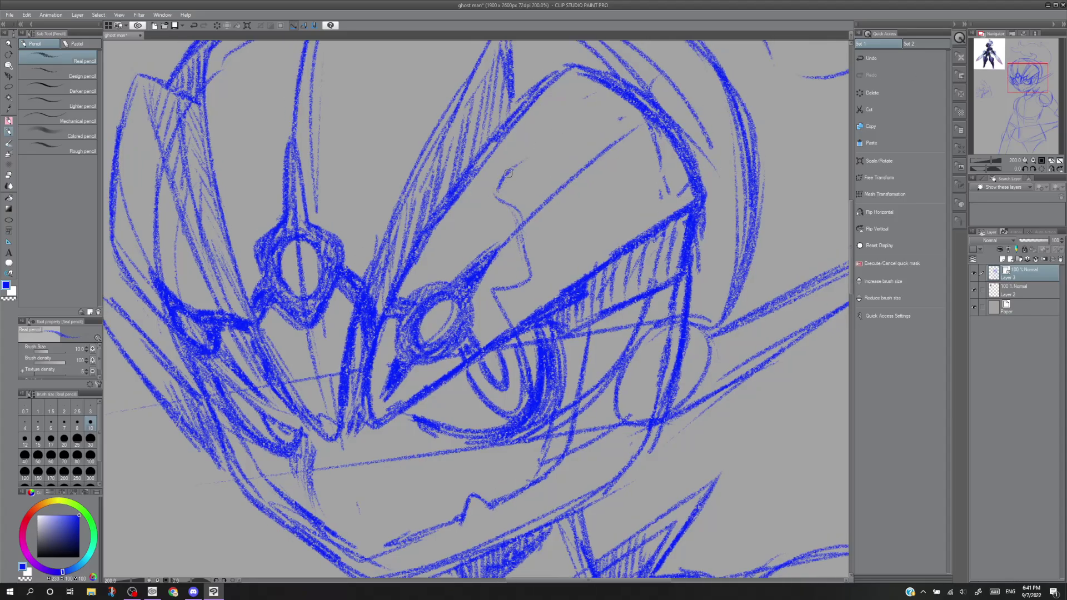
key(ctrl+z)
drag(506, 164, 495, 193)
mouse_move(1035, 91)
mouse_down()
mouse_move(998, 54)
mouse_move(1000, 63)
mouse_up()
click(129, 593)
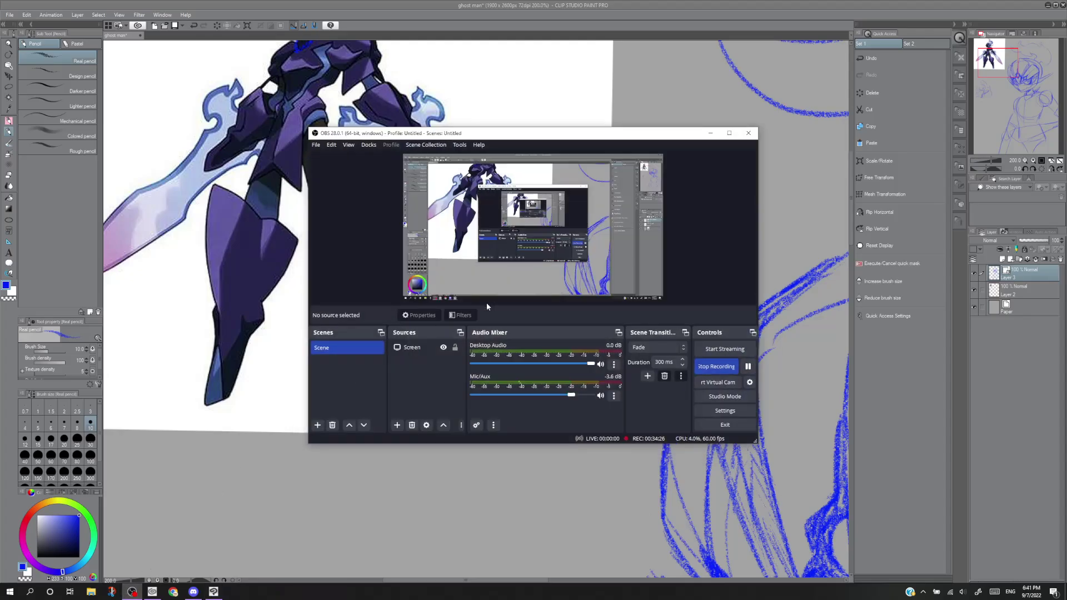
click(748, 366)
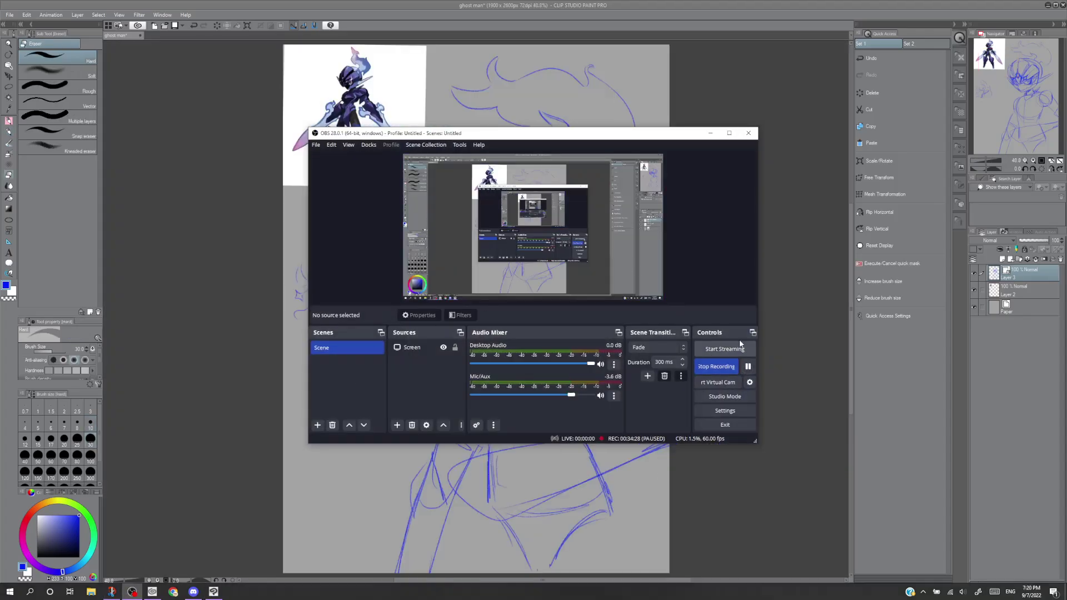
click(710, 134)
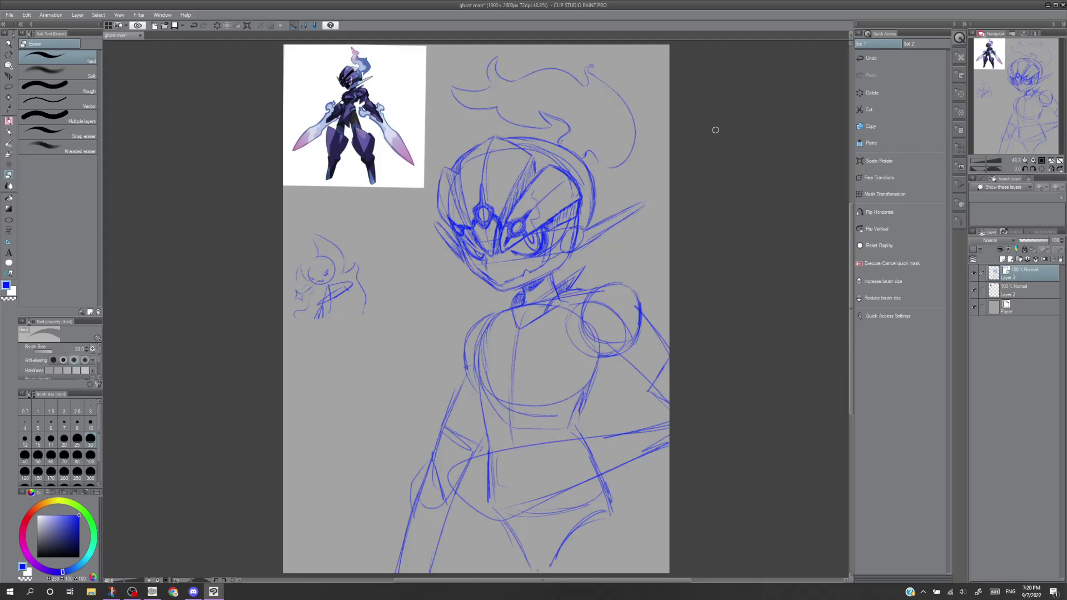
scroll(715, 130, up, 3)
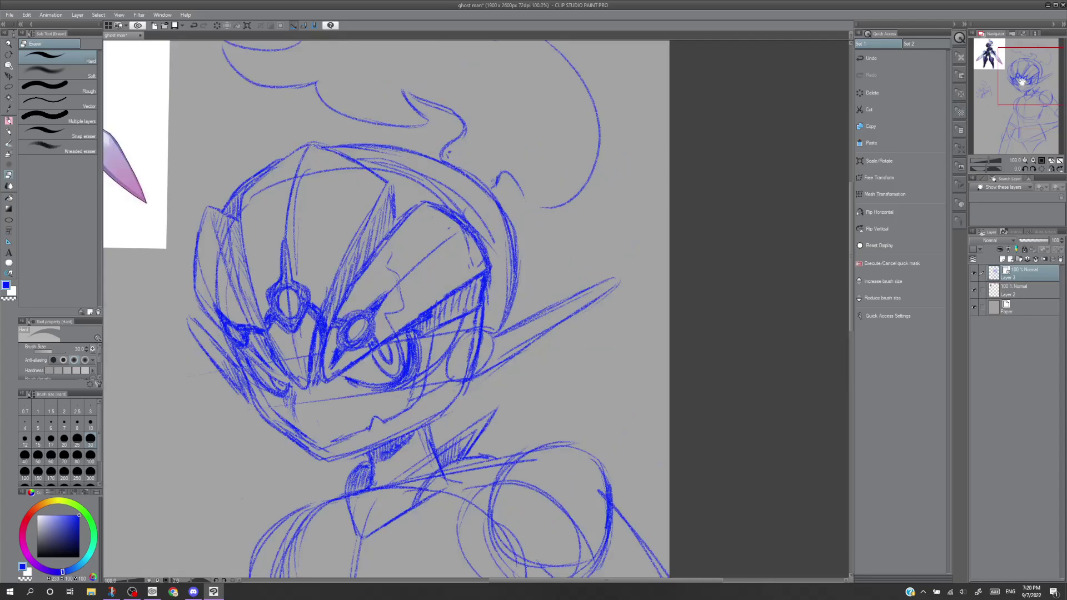
Check the reference picture's torso and redraw the left side of the torso from the shoulder to the waist with heavier lines.
drag(1023, 83, 992, 68)
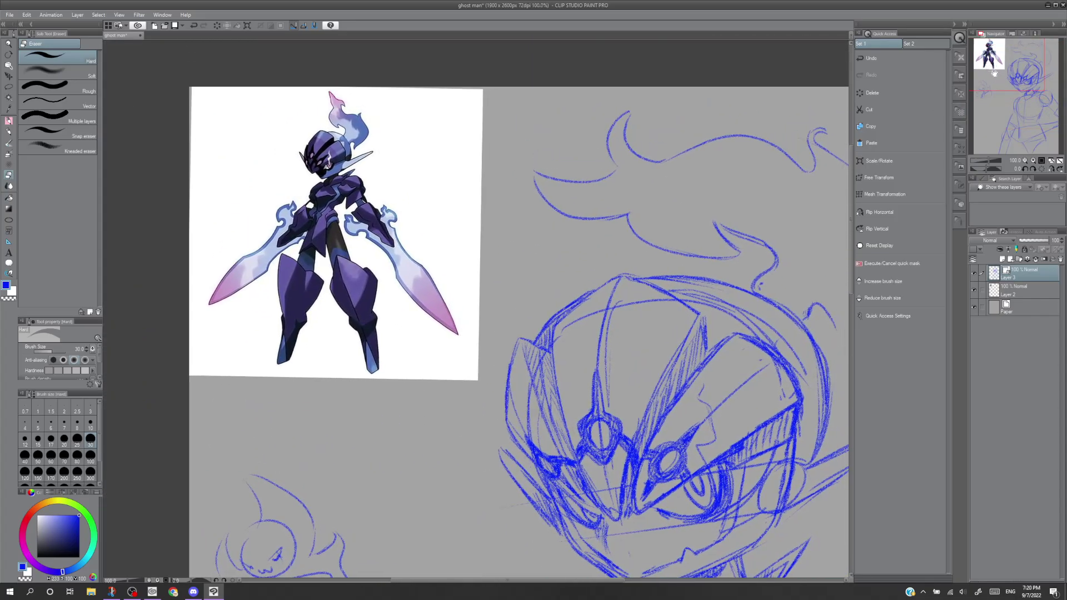
scroll(995, 73, up, 1)
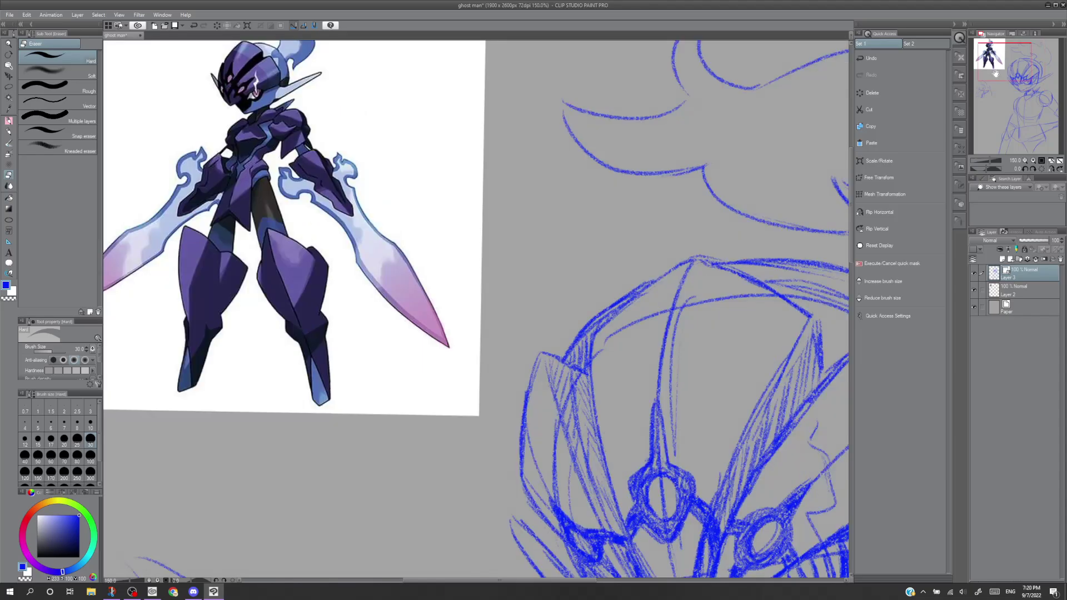
drag(995, 74, 1018, 125)
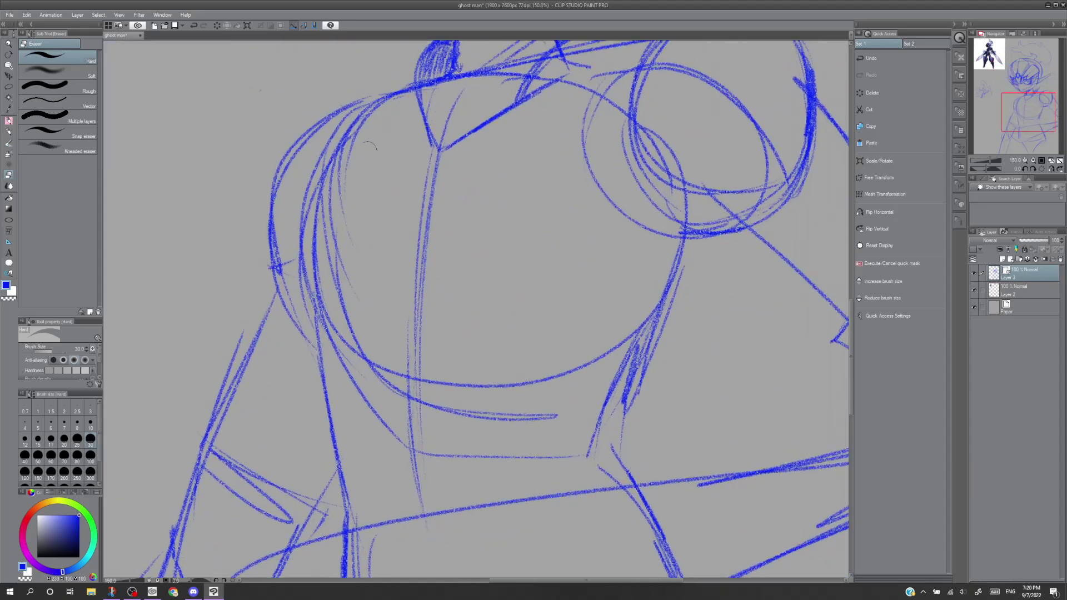
key(m)
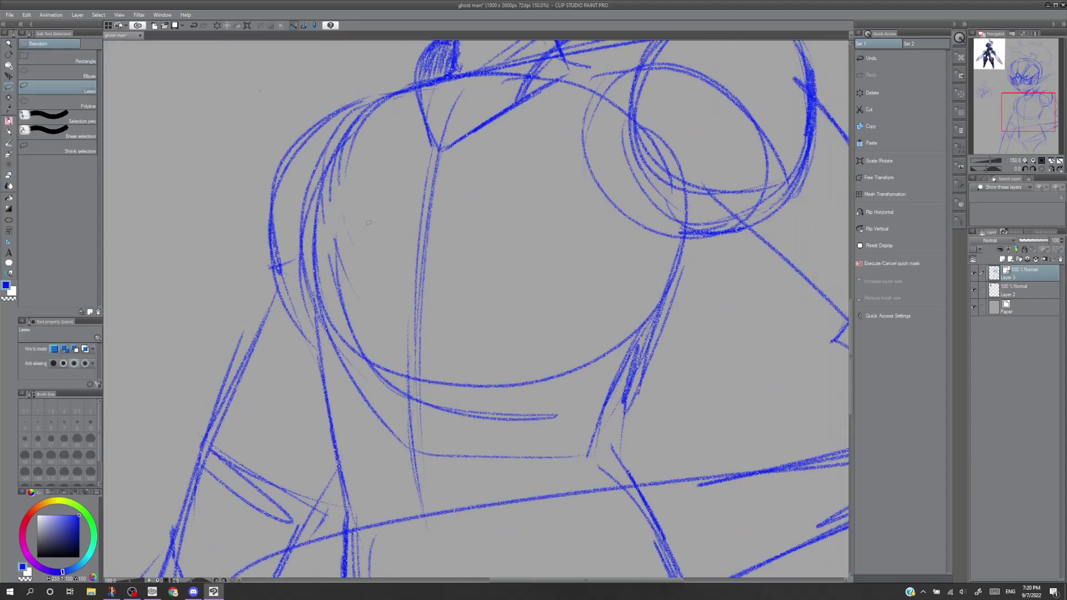
key(ctrl+z)
key(p)
key(p)
drag(396, 99, 333, 213)
mouse_move(378, 116)
mouse_down()
mouse_move(299, 314)
mouse_move(325, 396)
mouse_up()
drag(304, 341, 339, 432)
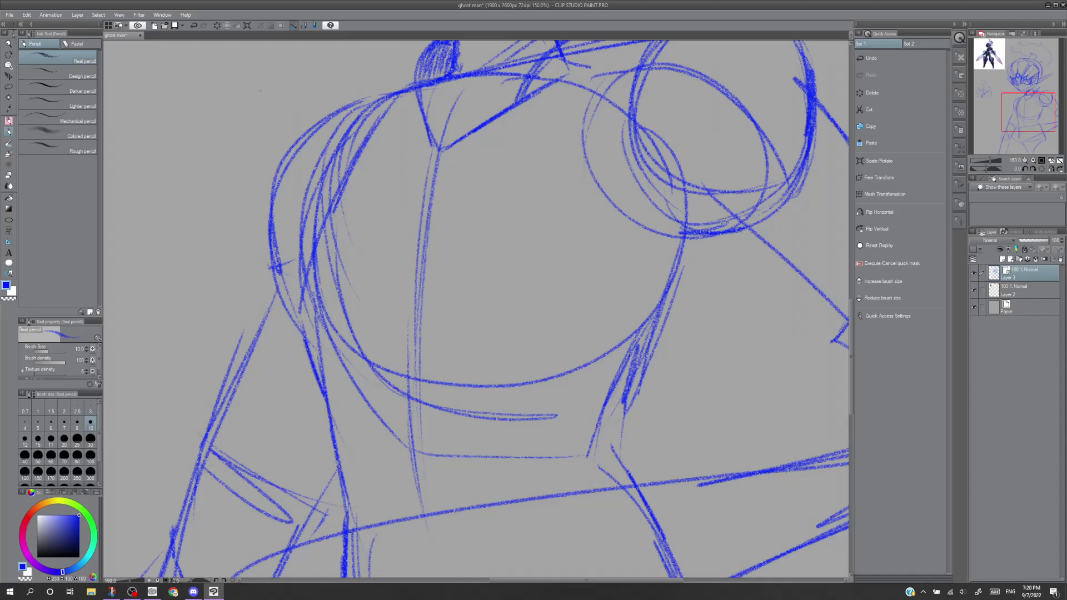
Redraw the right side of the torso from beneath the shoulder circle in to the waist and out over the hip.
drag(687, 246, 614, 368)
key(ctrl+z)
mouse_move(687, 240)
mouse_down()
mouse_move(611, 397)
mouse_move(624, 380)
mouse_move(604, 457)
mouse_up()
mouse_move(623, 394)
mouse_down()
mouse_move(608, 448)
mouse_move(629, 480)
mouse_move(609, 454)
mouse_move(639, 494)
mouse_up()
drag(607, 458, 666, 534)
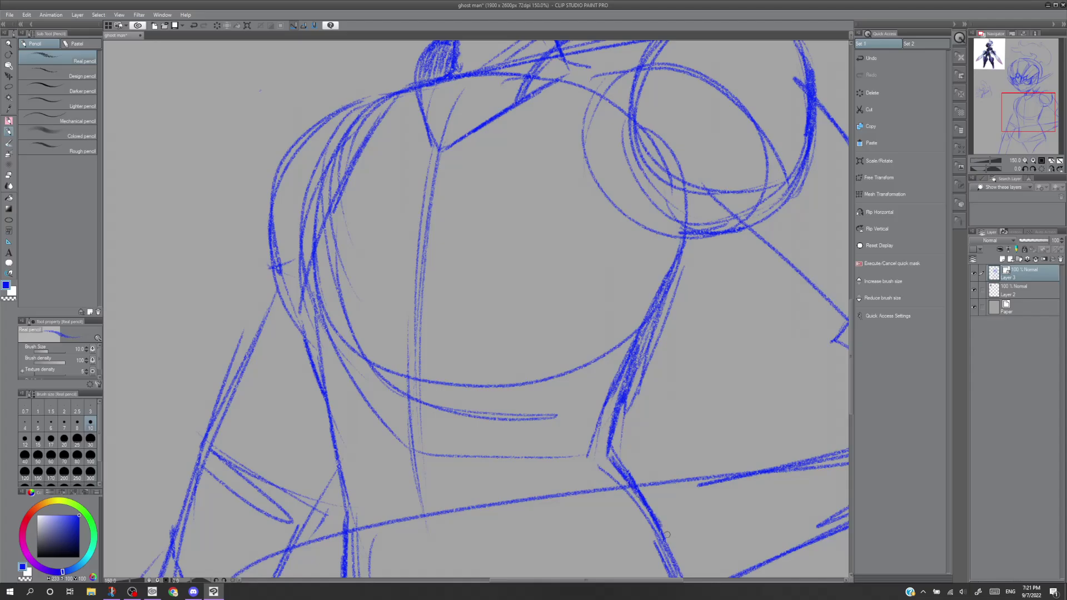
drag(626, 485, 670, 537)
Erase the doubled lines beside the torso's right contour and the excess construction lines on the left side of the chest.
key(e)
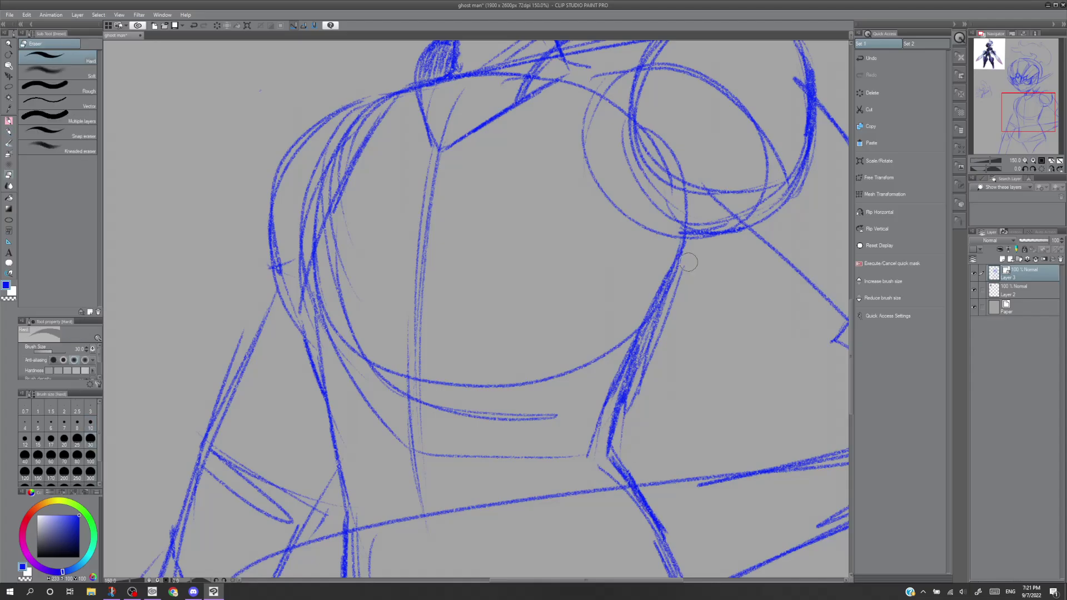
drag(680, 257, 644, 381)
drag(688, 278, 623, 424)
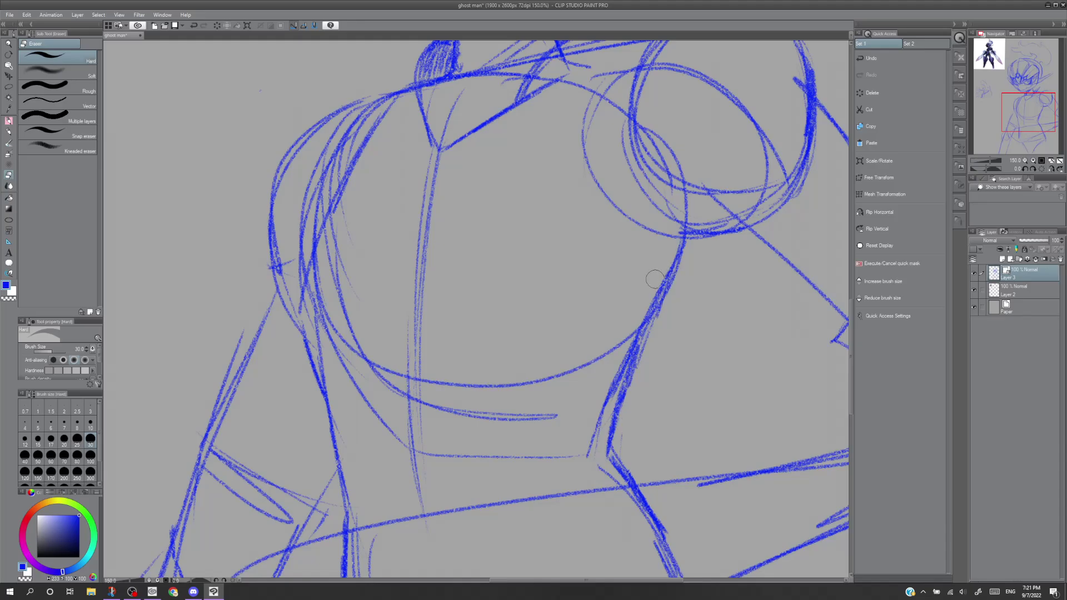
drag(654, 279, 590, 434)
drag(664, 275, 628, 383)
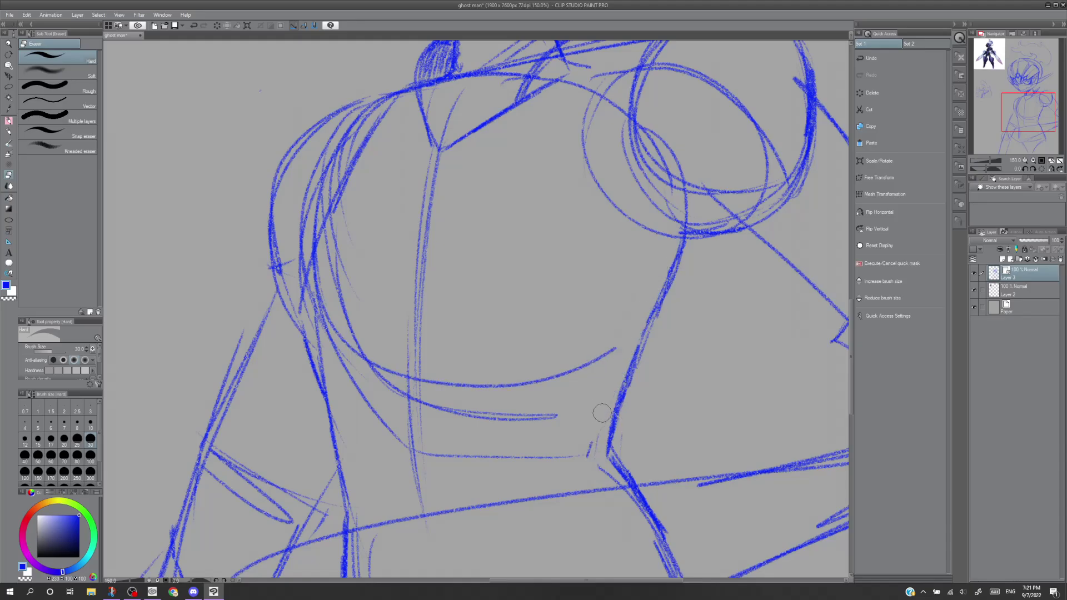
drag(351, 127, 290, 232)
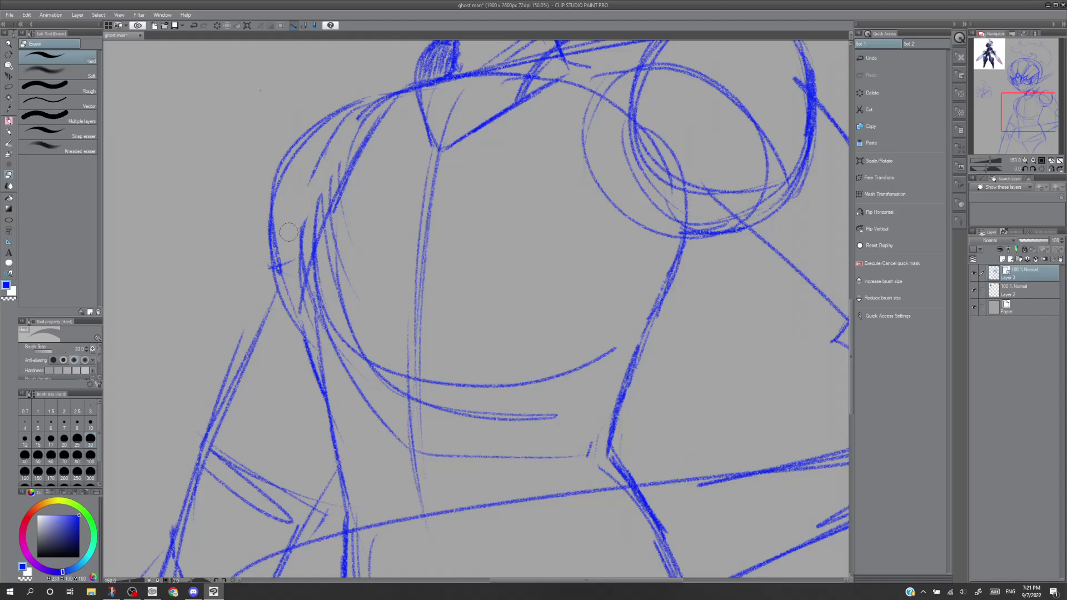
drag(325, 177, 302, 240)
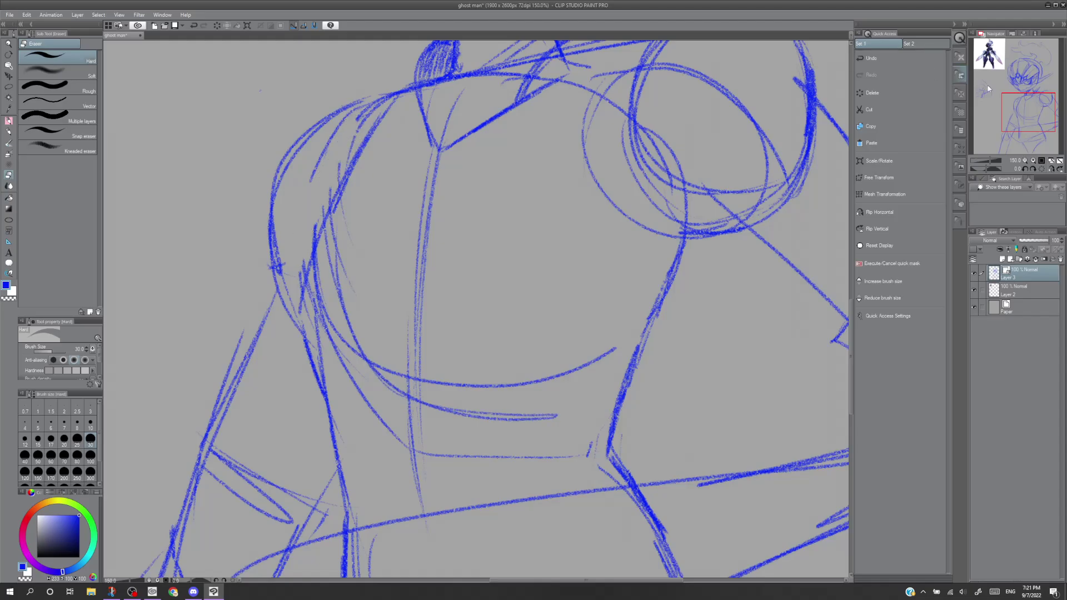
Redraw the upper end of the chest's left edge, curving down from the base of the neckline.
mouse_move(1034, 119)
mouse_down()
mouse_move(983, 77)
mouse_move(1017, 91)
mouse_move(1023, 114)
mouse_up()
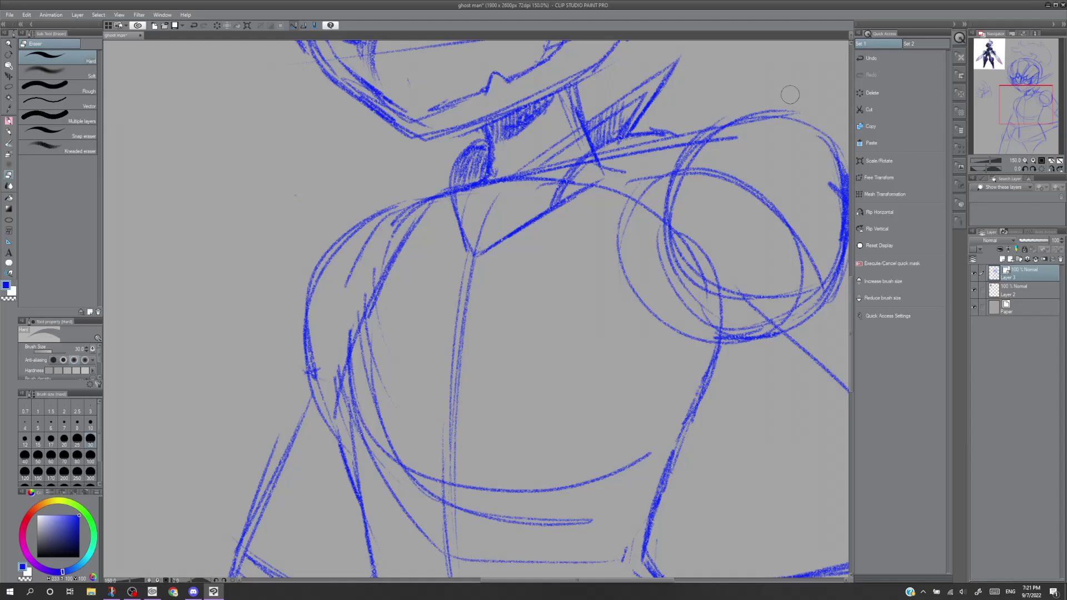
key(p)
key(p)
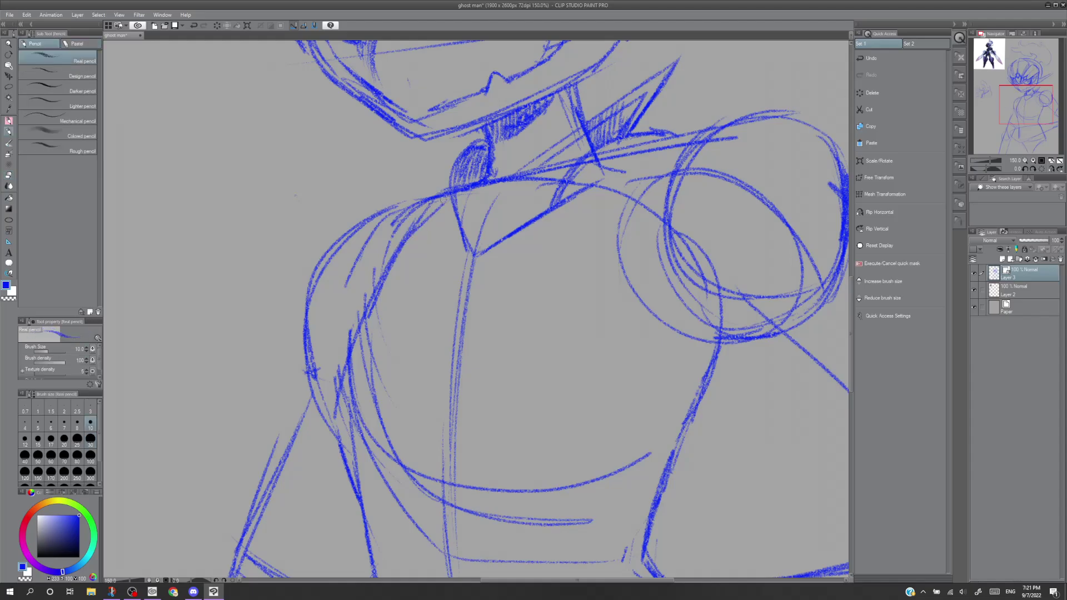
key(ctrl+z)
drag(413, 230, 401, 247)
key(ctrl+z)
drag(447, 198, 395, 252)
key(ctrl+z)
mouse_move(448, 198)
mouse_down()
mouse_move(394, 255)
mouse_move(442, 199)
mouse_up()
key(ctrl+z)
key(ctrl+z)
key(ctrl+z)
mouse_move(404, 239)
mouse_down()
mouse_move(444, 202)
mouse_move(387, 263)
mouse_up()
key(ctrl+z)
drag(443, 199, 404, 240)
drag(451, 194, 404, 237)
key(e)
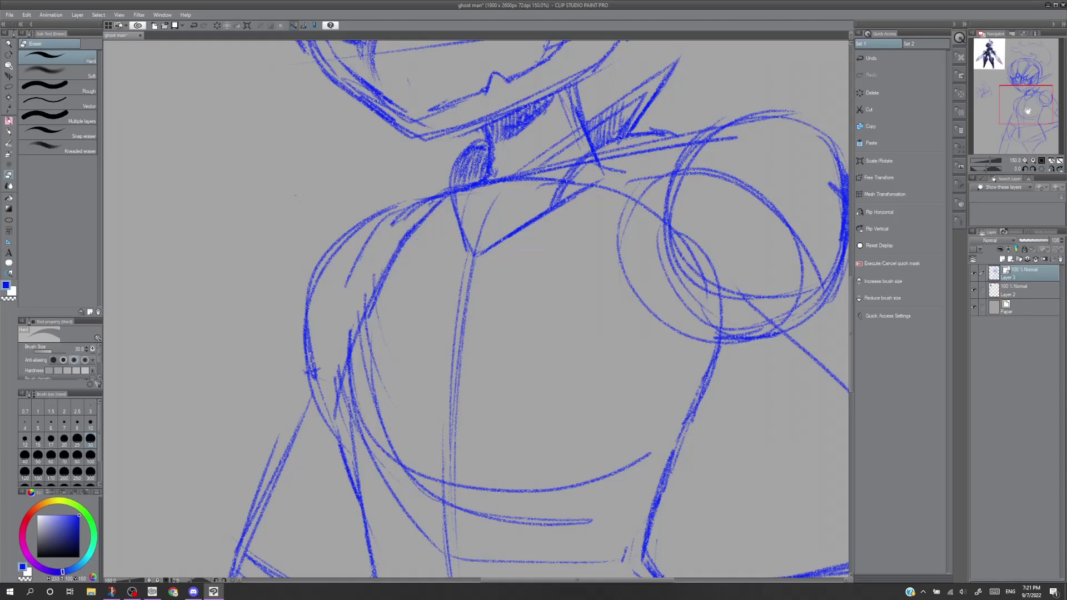
Sketch an angular armour edge outside the torso's right side, stepping inward above the waist.
mouse_move(1027, 111)
mouse_down()
mouse_move(980, 71)
mouse_move(1016, 78)
mouse_move(1031, 114)
mouse_up()
key(p)
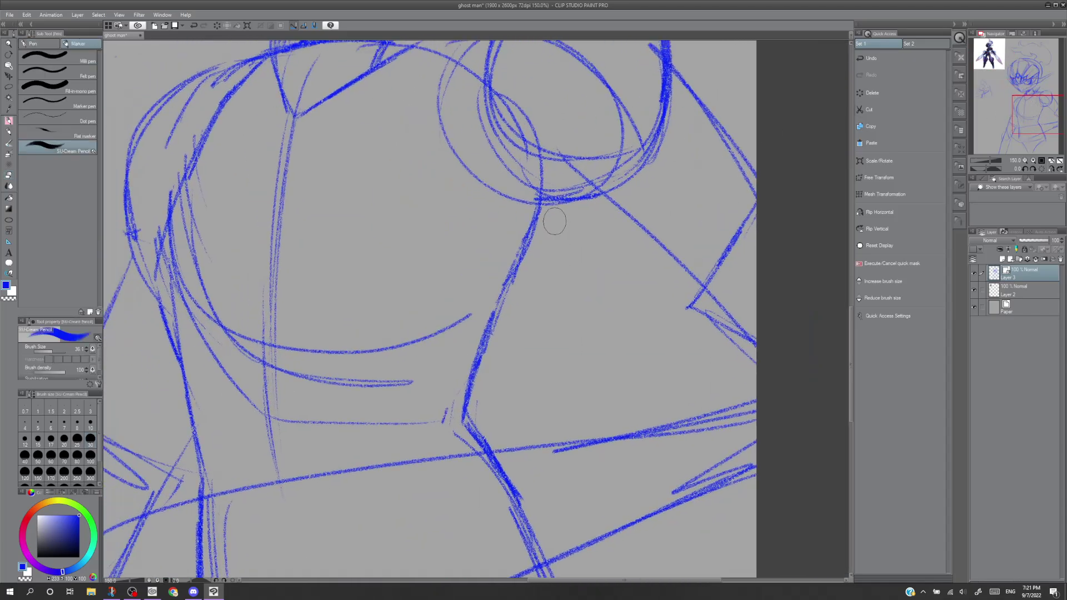
key(p)
mouse_move(549, 201)
mouse_down()
mouse_move(512, 311)
mouse_move(456, 358)
mouse_move(492, 319)
mouse_up()
mouse_move(454, 355)
mouse_down()
mouse_move(443, 381)
mouse_move(481, 451)
mouse_move(451, 402)
mouse_move(450, 431)
mouse_up()
Strengthen the chest's left edge down to the waist and draw a curved line across the lower chest.
mouse_move(225, 100)
mouse_down()
mouse_move(149, 264)
mouse_move(184, 383)
mouse_up()
mouse_move(153, 278)
mouse_down()
mouse_move(183, 372)
mouse_move(161, 327)
mouse_up()
mouse_move(157, 234)
mouse_down()
mouse_move(153, 309)
mouse_move(319, 295)
mouse_move(426, 315)
mouse_up()
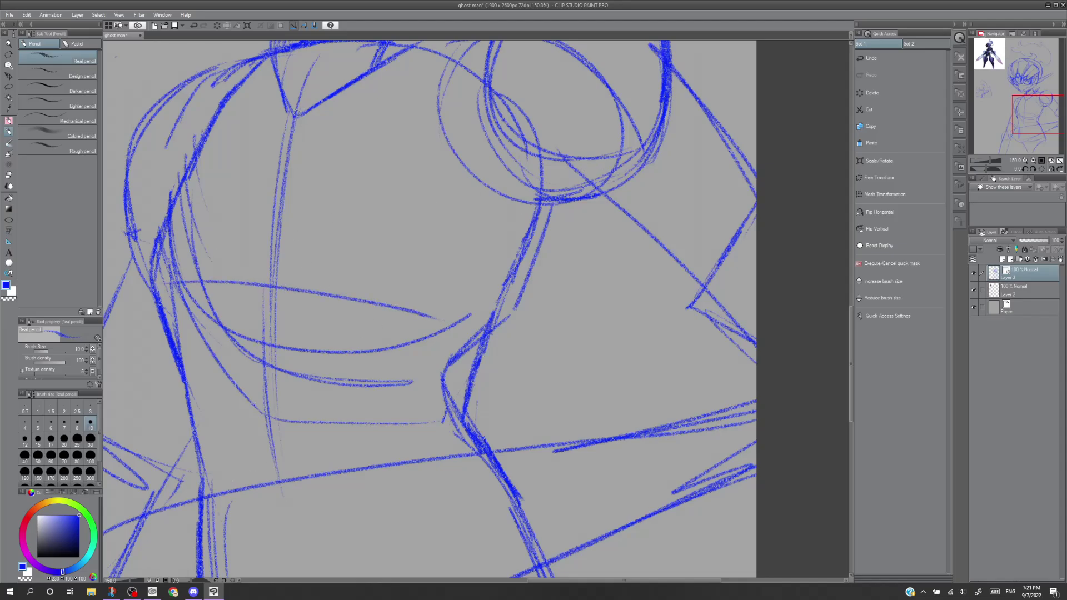
Sketch the angled centre seam of the chest armour from the neckline's point down to the abdomen.
drag(297, 122, 249, 244)
drag(270, 182, 245, 259)
mouse_move(283, 150)
mouse_down()
mouse_move(263, 227)
mouse_move(271, 365)
mouse_up()
drag(249, 267, 253, 307)
mouse_move(245, 281)
mouse_down()
mouse_move(280, 452)
mouse_move(264, 394)
mouse_up()
drag(245, 310, 300, 495)
Trace the chest armour's dividing lines over the reference picture, redoing unsatisfactory strokes, and return to the whole drawing.
mouse_move(1031, 107)
mouse_down()
mouse_move(1021, 108)
mouse_move(1003, 48)
mouse_up()
mouse_move(290, 416)
mouse_down()
mouse_move(326, 424)
mouse_move(303, 412)
mouse_up()
key(ctrl+z)
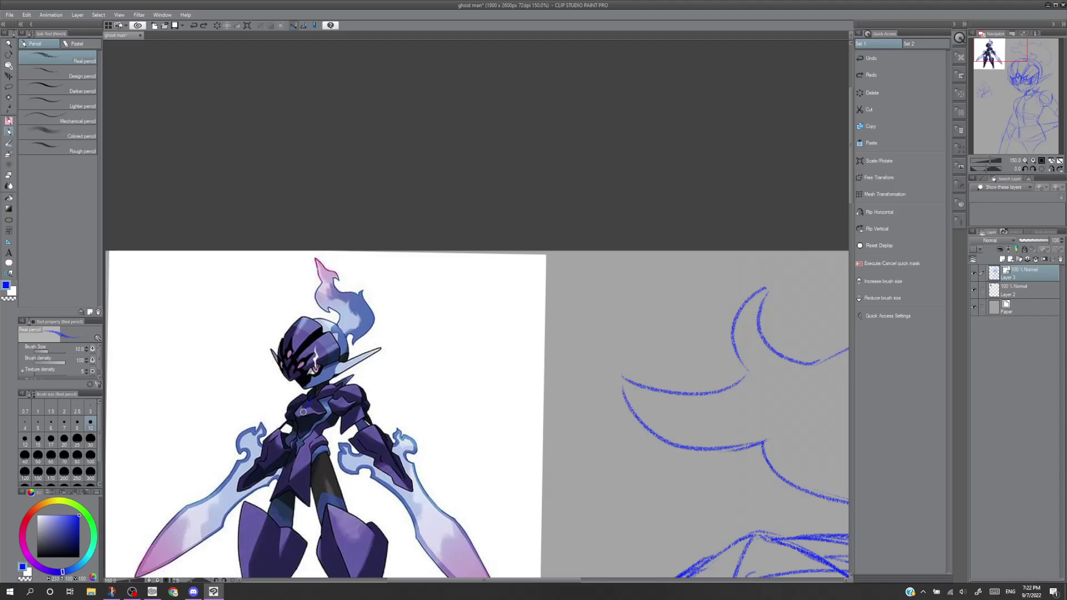
key(ctrl+z)
drag(304, 421, 301, 450)
key(ctrl+z)
drag(321, 430, 334, 420)
key(ctrl+z)
drag(322, 428, 321, 440)
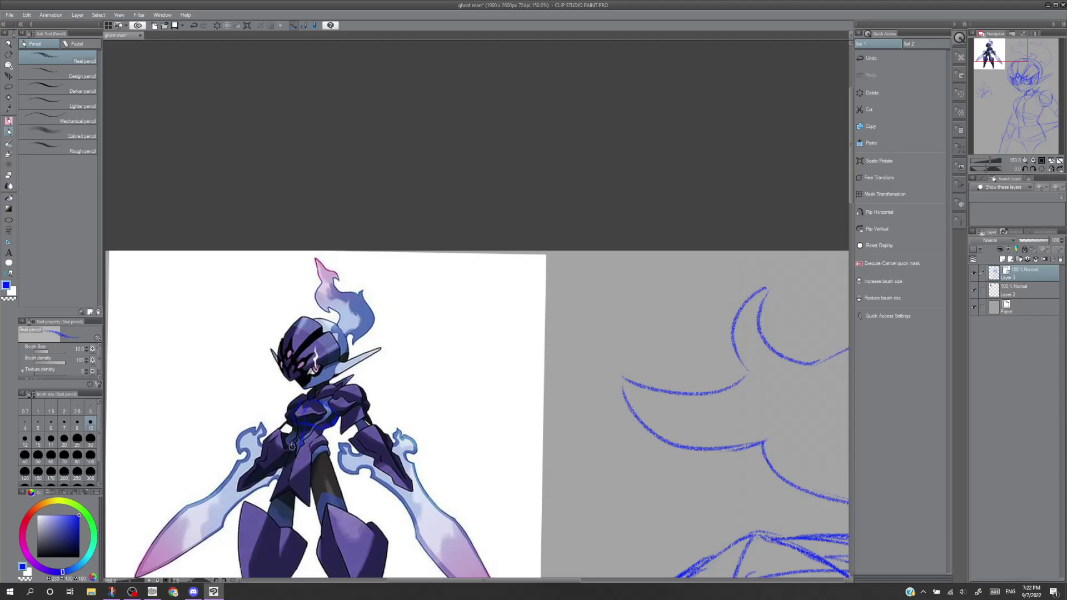
key(ctrl+z)
mouse_move(300, 402)
mouse_down()
mouse_move(333, 403)
mouse_move(334, 418)
mouse_up()
drag(993, 48, 1023, 118)
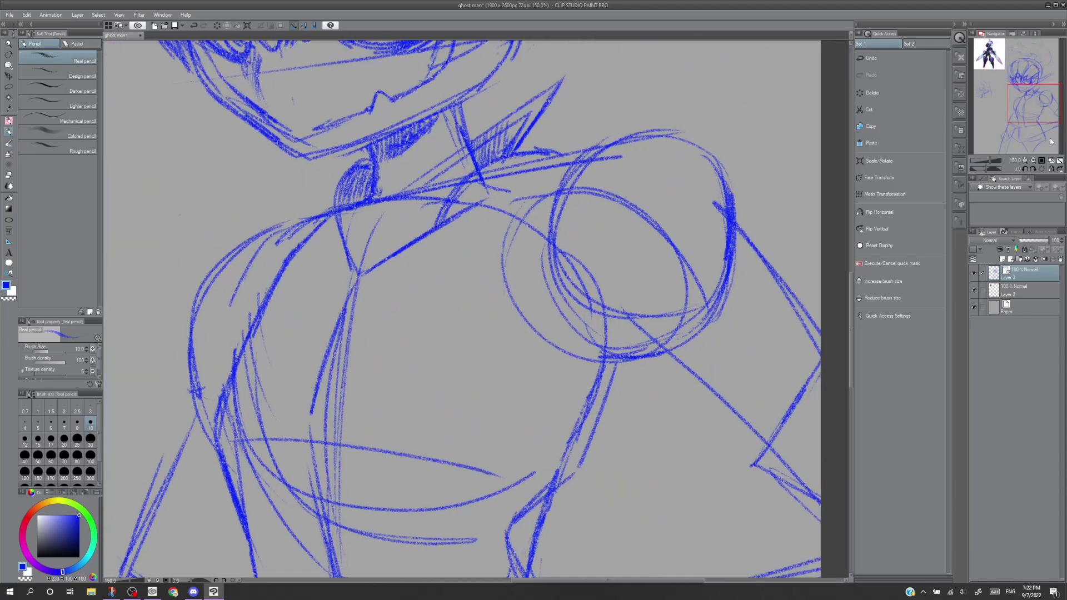
click(1060, 162)
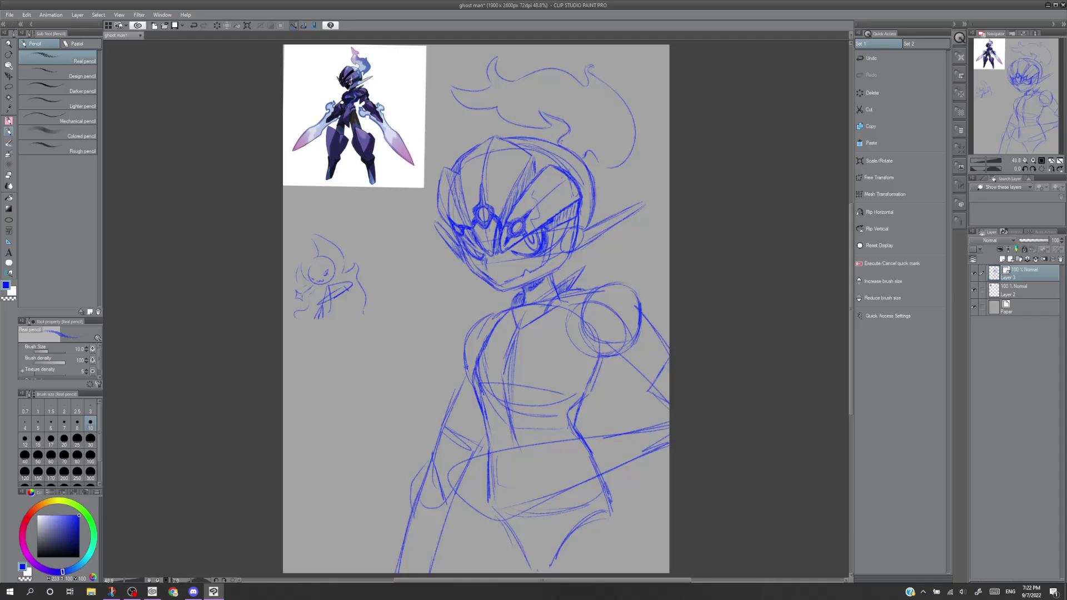
drag(489, 384, 545, 394)
key(ctrl+z)
key(ctrl+z)
Erase the stray sketch lines beside the torso's left edge above the waist.
key(e)
drag(474, 353, 479, 411)
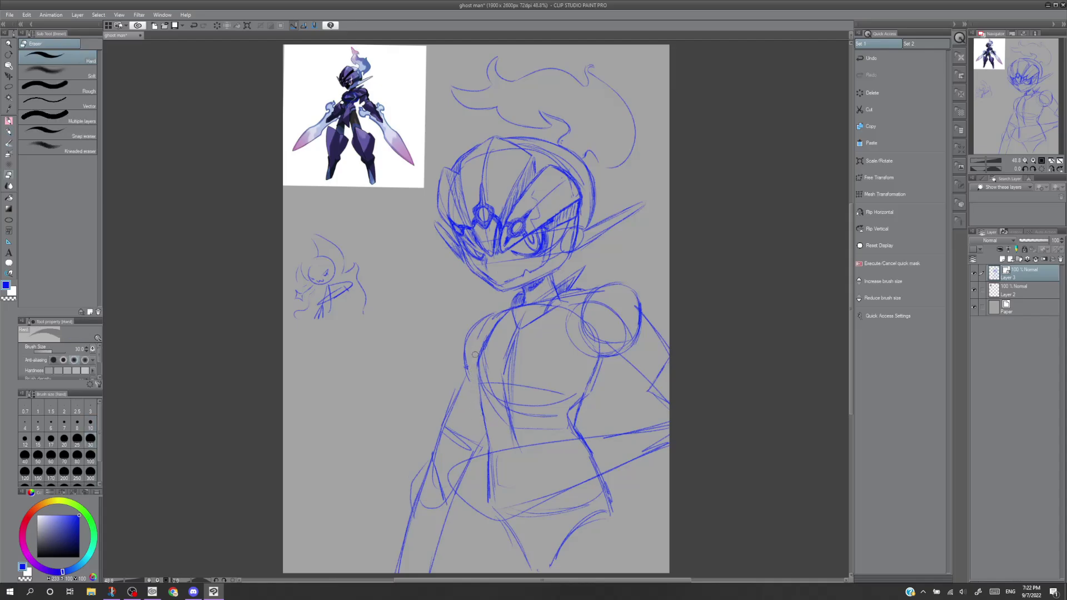
Redraw the torso's right contour beneath the shoulder with a stepped notch where the chest armour meets the waist.
key(p)
key(p)
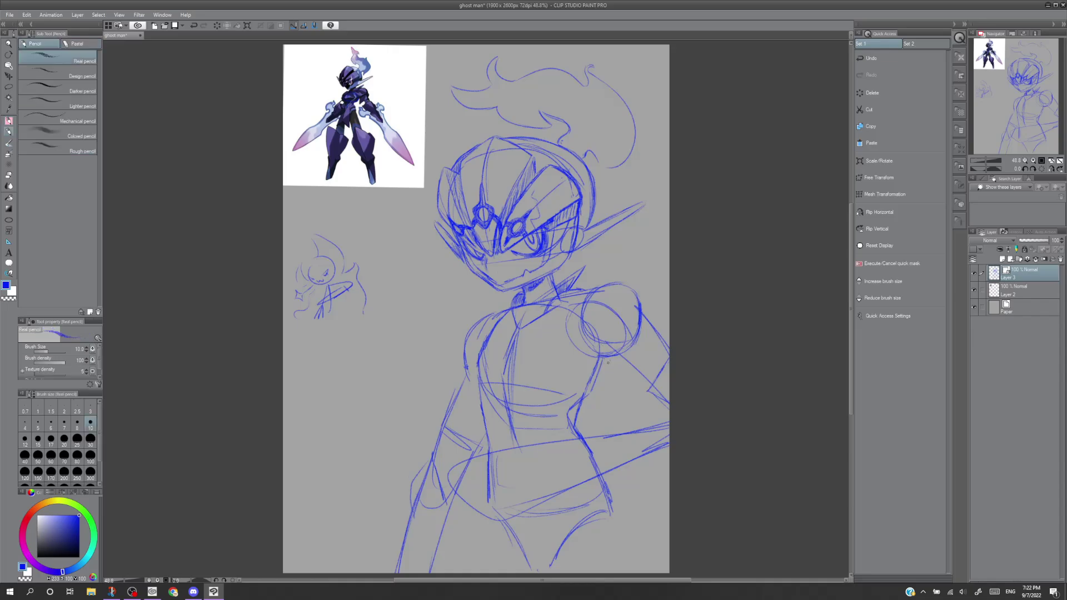
drag(609, 359, 600, 381)
key(ctrl+z)
mouse_move(590, 388)
mouse_down()
mouse_move(573, 399)
mouse_move(593, 397)
mouse_move(572, 403)
mouse_up()
key(ctrl+z)
key(ctrl+z)
key(ctrl+z)
drag(598, 387, 577, 405)
key(ctrl+z)
mouse_move(578, 408)
mouse_down()
mouse_move(573, 401)
mouse_move(608, 381)
mouse_move(582, 384)
mouse_move(587, 367)
mouse_move(605, 365)
mouse_move(597, 396)
mouse_move(607, 356)
mouse_move(597, 393)
mouse_move(578, 409)
mouse_move(597, 395)
mouse_move(578, 408)
mouse_up()
key(e)
key(p)
key(p)
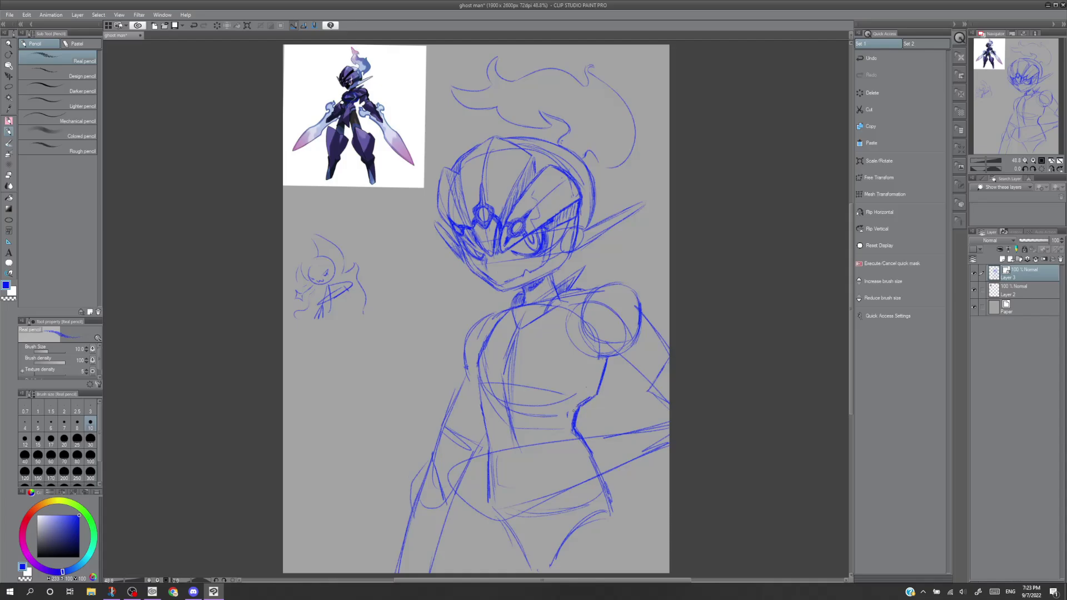
Redraw the chest armour's right edge as a steeper line down to the notch and erase excess lines at its corner.
key(ctrl+z)
mouse_move(599, 391)
mouse_down()
mouse_move(579, 408)
mouse_move(594, 403)
mouse_up()
drag(601, 366, 598, 388)
drag(598, 388, 593, 403)
key(e)
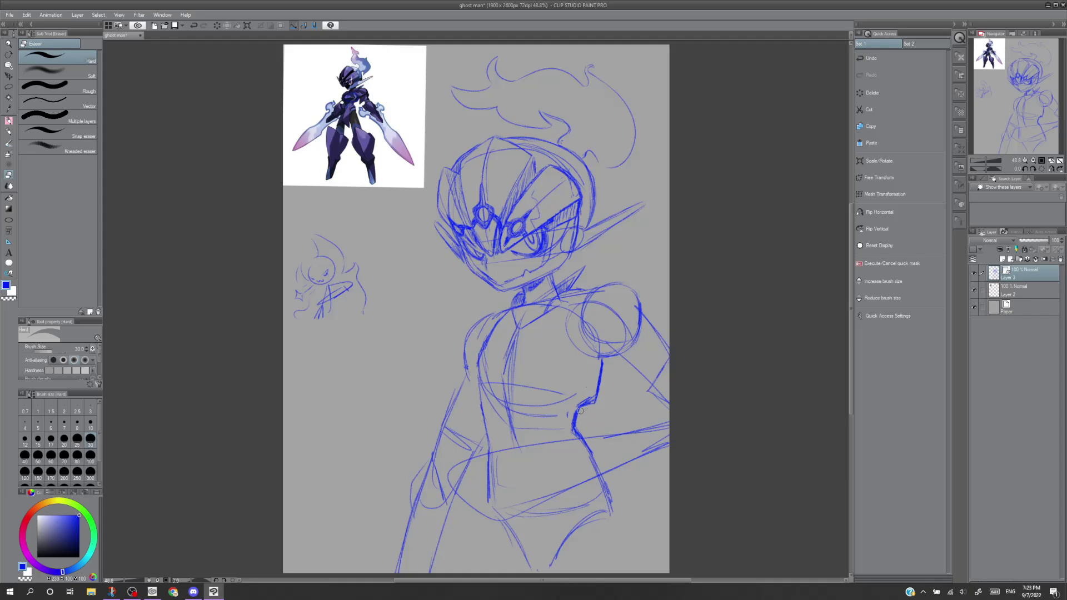
mouse_move(580, 410)
mouse_down()
mouse_move(590, 397)
mouse_move(576, 407)
mouse_up()
Redraw the chest armour's left edge and draw its lower edge across the torso to the right-hand notch.
key(p)
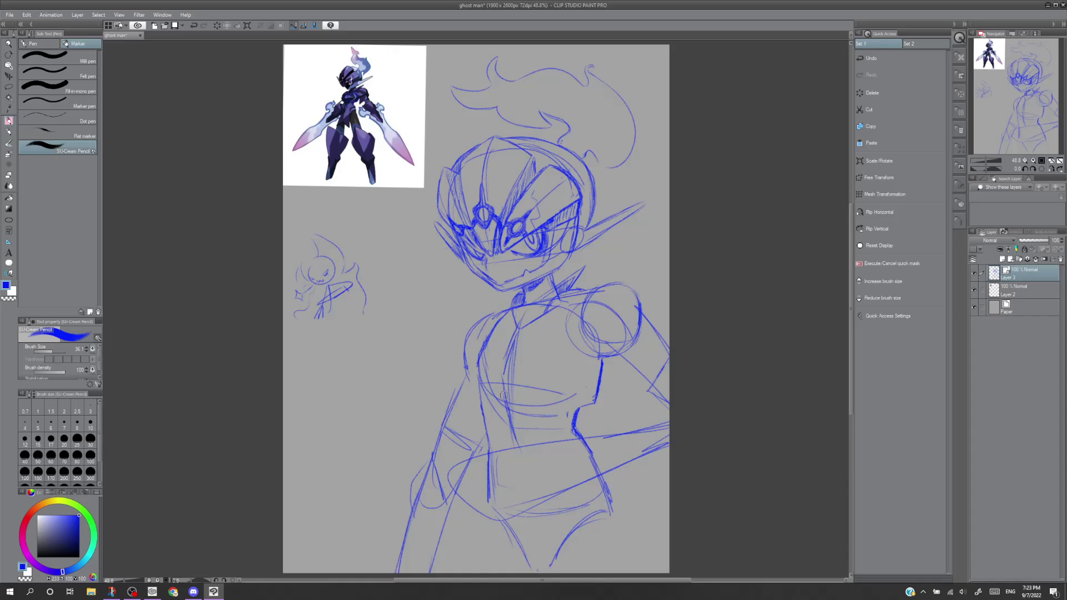
key(p)
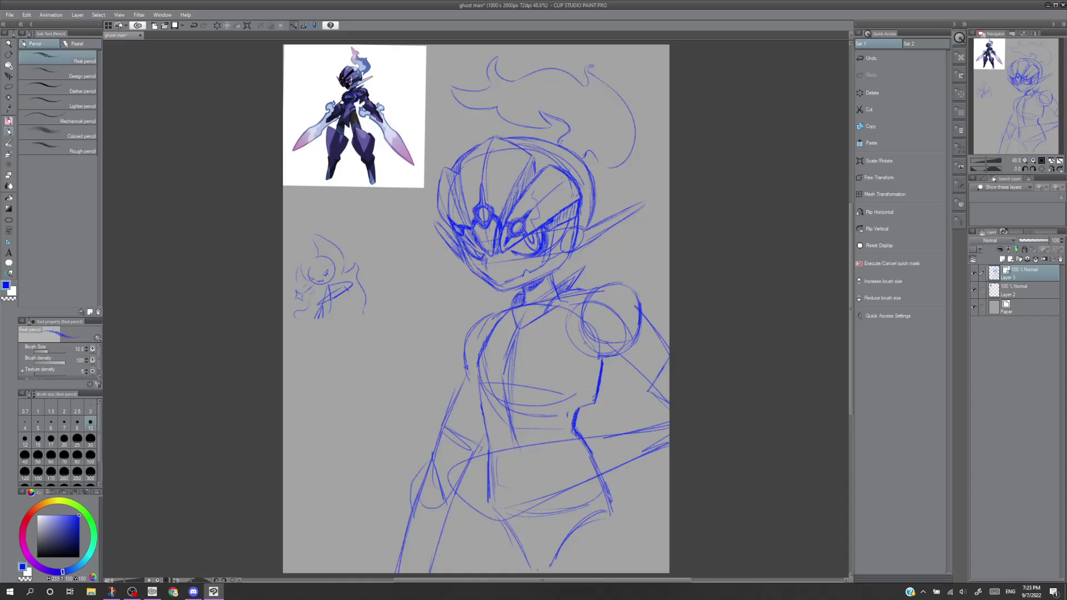
drag(484, 329, 468, 386)
mouse_move(486, 330)
mouse_down()
mouse_move(469, 396)
mouse_move(580, 398)
mouse_up()
drag(495, 396, 560, 394)
key(ctrl+z)
drag(474, 402, 570, 412)
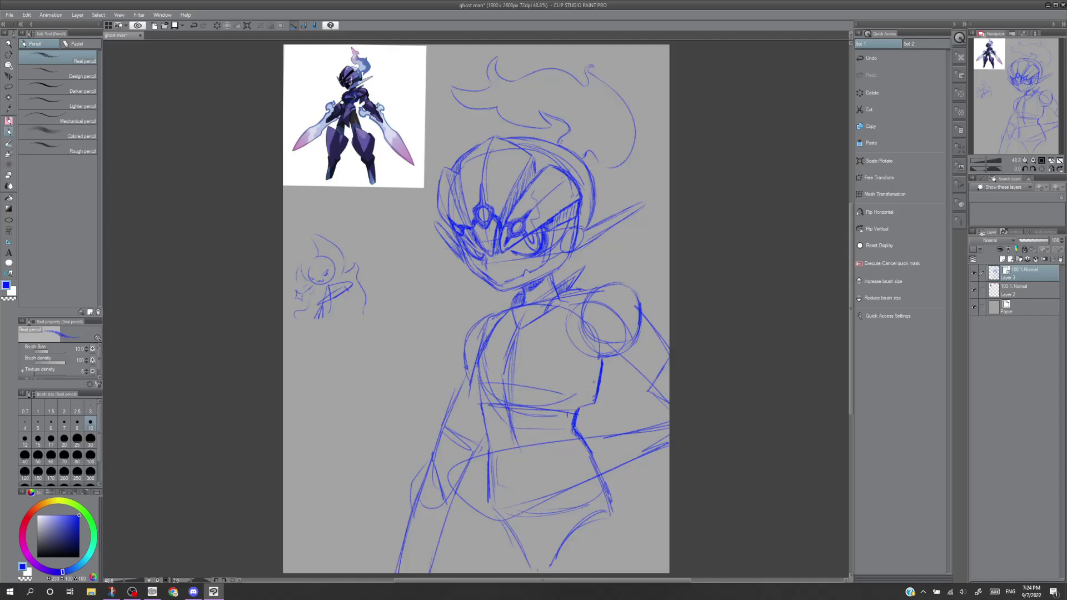
Thicken the chest armour's right edge beneath the shoulder and the upper part of the centre seam.
drag(607, 362, 598, 391)
key(ctrl+z)
key(ctrl+y)
mouse_move(516, 324)
mouse_down()
mouse_move(548, 309)
mouse_move(518, 309)
mouse_move(508, 346)
mouse_move(511, 335)
mouse_up()
mouse_move(502, 390)
mouse_down()
mouse_move(505, 367)
mouse_move(508, 379)
mouse_move(567, 398)
mouse_move(487, 396)
mouse_move(580, 402)
mouse_up()
key(ctrl+z)
key(ctrl+z)
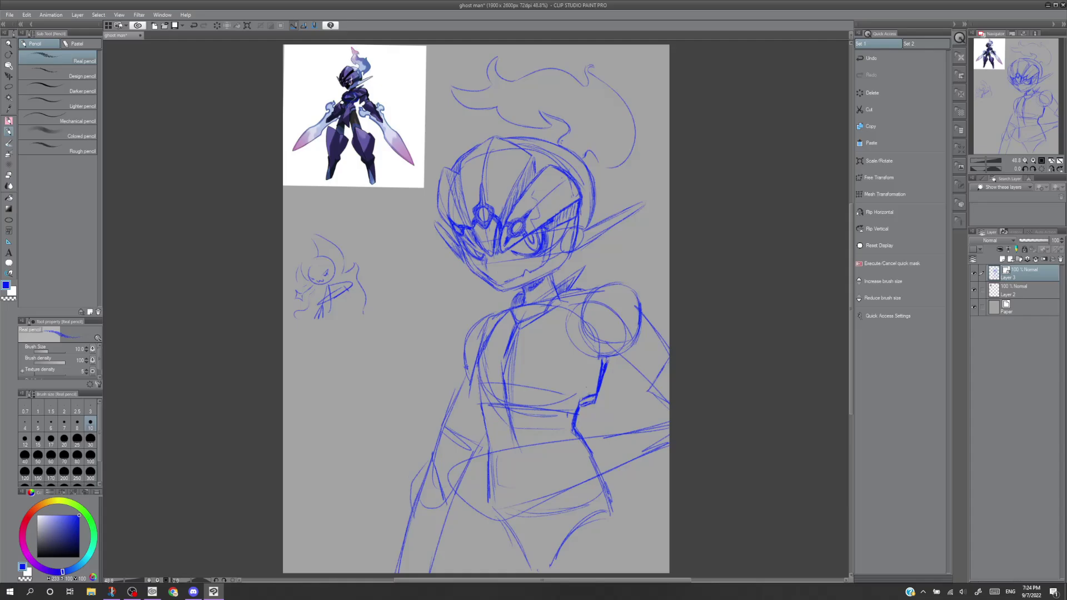
Clean up the doubled lines on the chest armour's right edge and darken its contour down to the notch.
key(e)
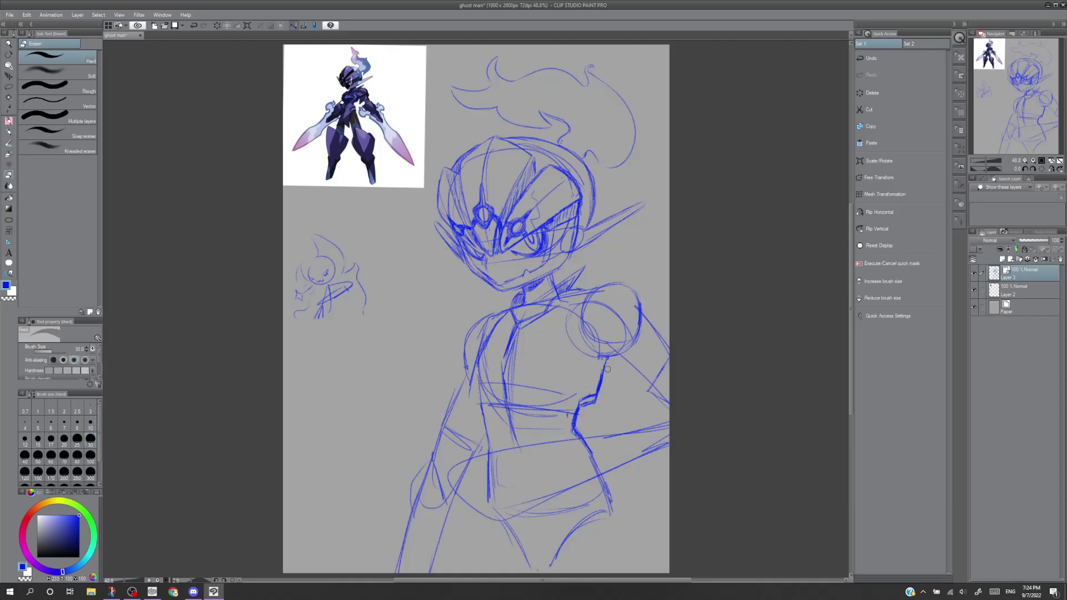
key(p)
key(p)
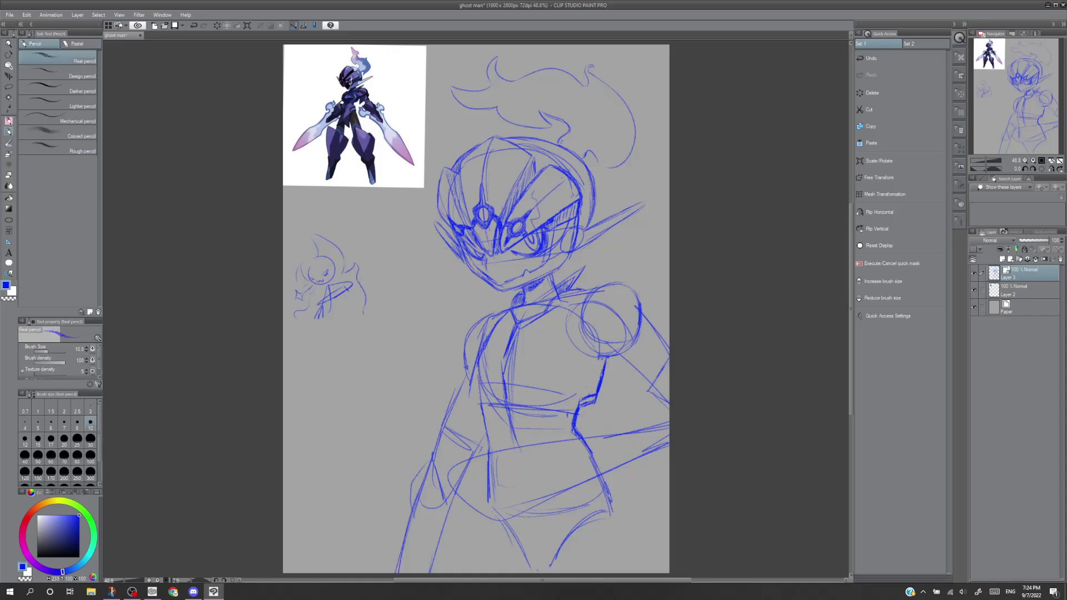
key(e)
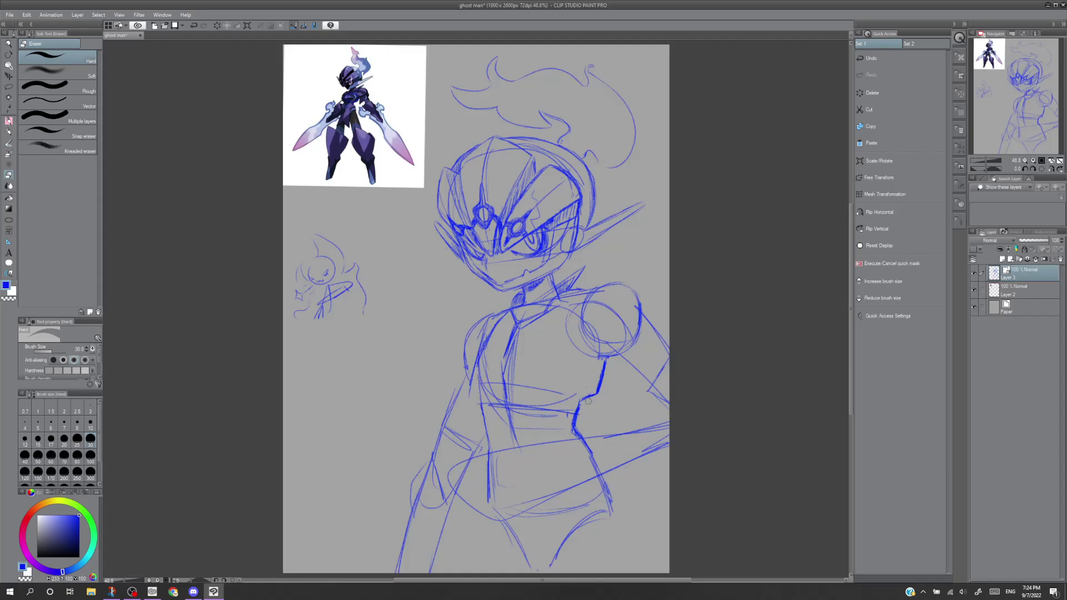
key(p)
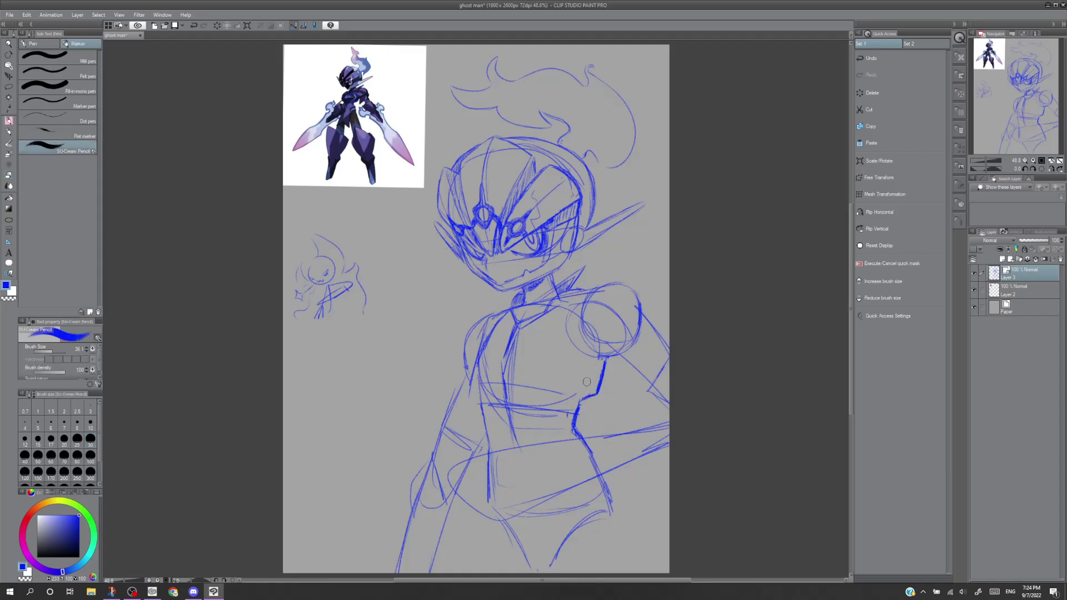
mouse_move(561, 326)
mouse_down()
mouse_move(566, 350)
mouse_move(561, 327)
mouse_up()
key(ctrl+z)
key(p)
Examine the torso and waist armour on the reference picture up close and return to the sketched torso.
drag(1024, 106, 975, 92)
key(ctrl+plus)
key(ctrl+plus)
key(ctrl+plus)
key(ctrl+plus)
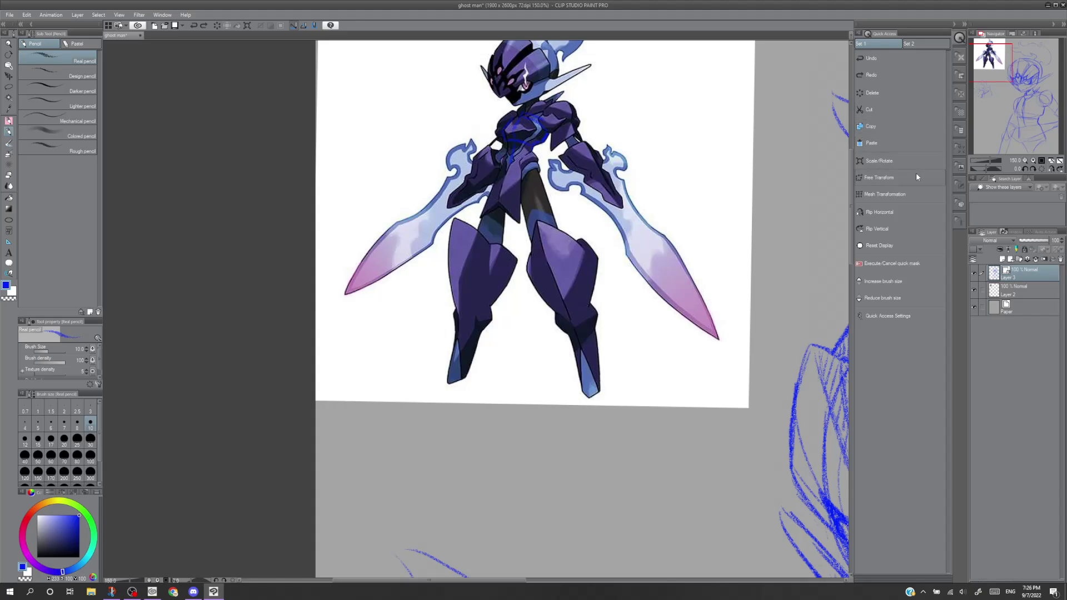
key(ctrl+plus)
key(ctrl+minus)
key(ctrl+minus)
drag(1018, 81, 1020, 126)
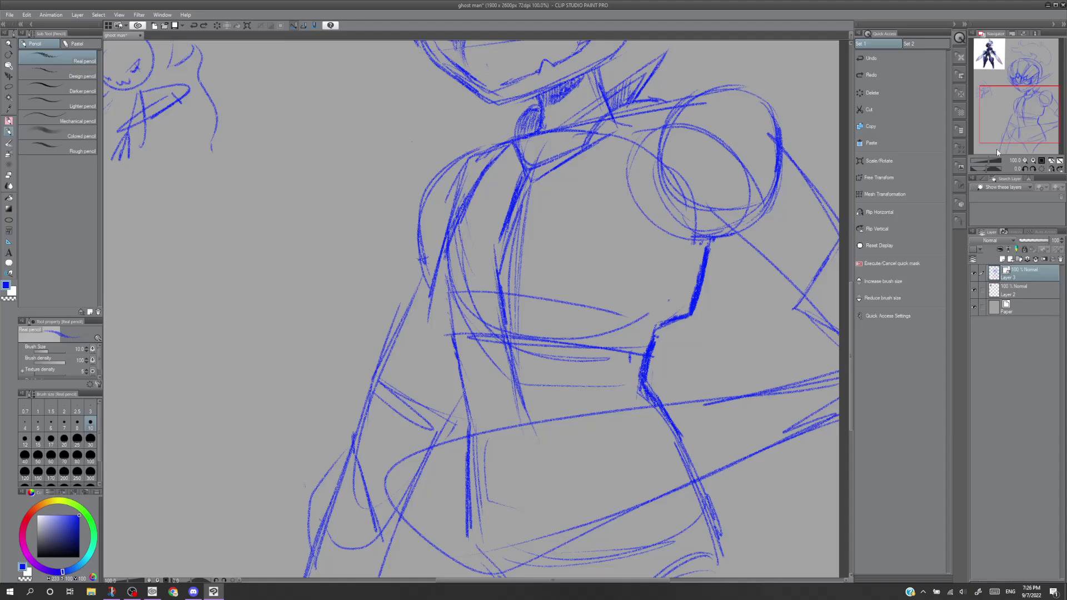
key(p)
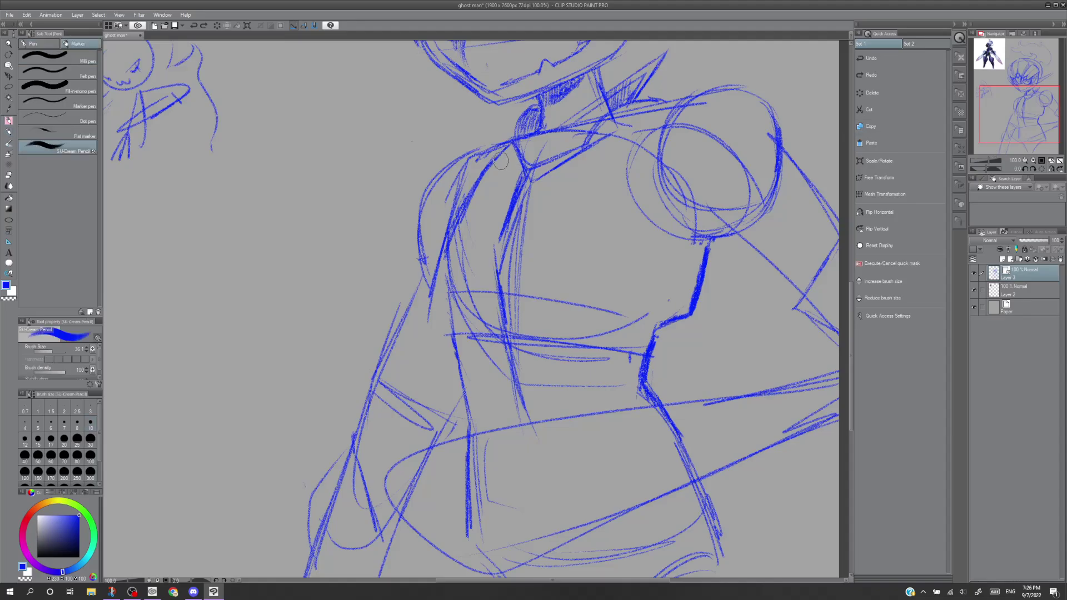
Darken the chest armour's upper left edge beneath the collar with the Real pencil.
key(p)
click(511, 144)
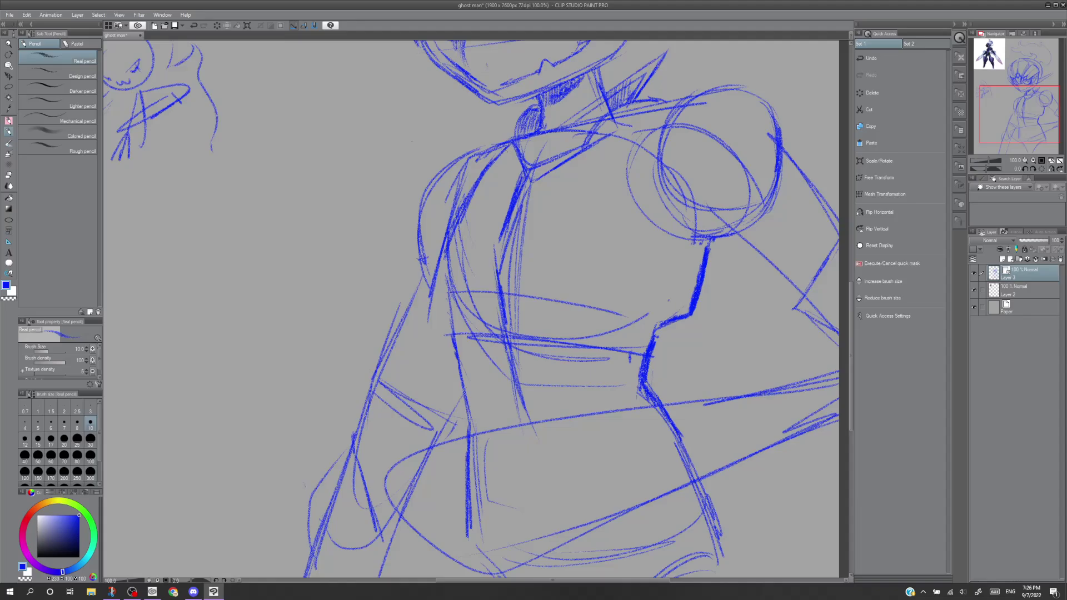
drag(502, 157, 483, 191)
drag(509, 146, 474, 201)
drag(503, 152, 459, 227)
mouse_move(512, 148)
mouse_down()
mouse_move(464, 207)
mouse_move(529, 108)
mouse_move(509, 146)
mouse_up()
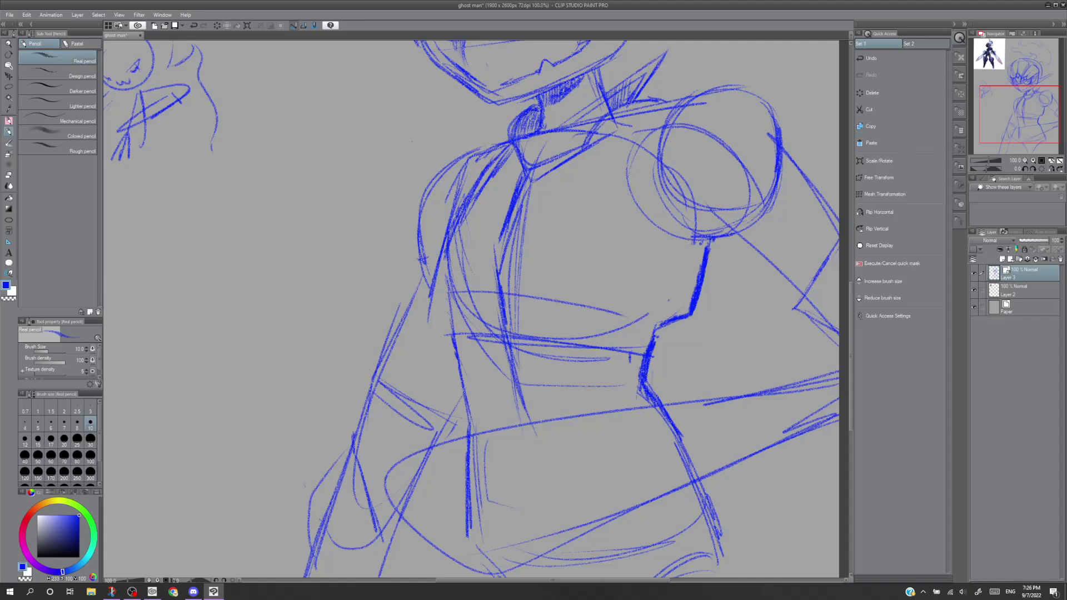
key(ctrl+z)
Darken the shading at the neck's base, the collar's right corner and the line leading to the right-hand shoulder.
mouse_move(524, 113)
mouse_down()
mouse_move(511, 123)
mouse_move(524, 132)
mouse_up()
drag(589, 134, 581, 154)
drag(622, 102, 588, 130)
mouse_move(665, 95)
mouse_down()
mouse_move(599, 114)
mouse_move(634, 120)
mouse_move(669, 105)
mouse_up()
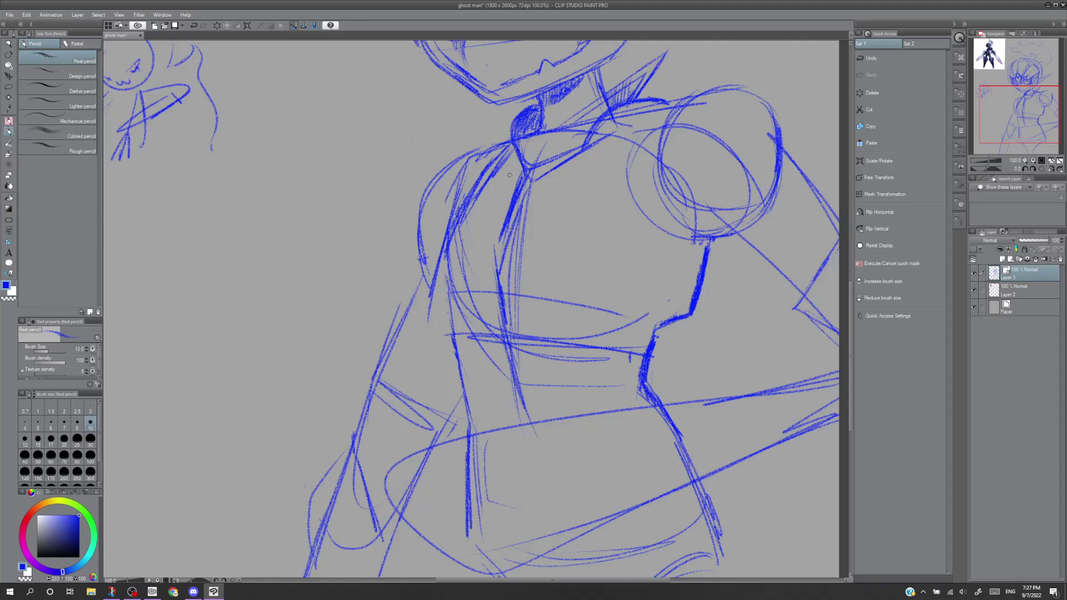
Restroke the chest armour's upper left edge and erase the doubled lines along it.
mouse_move(508, 148)
mouse_down()
mouse_move(464, 214)
mouse_move(474, 189)
mouse_up()
key(e)
drag(500, 150, 457, 203)
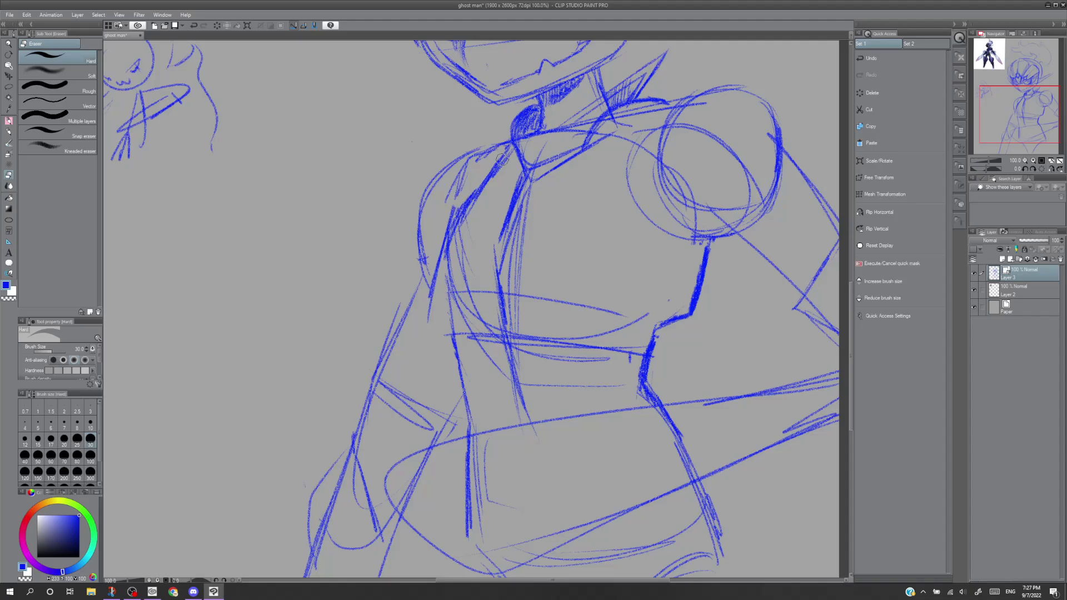
mouse_move(502, 159)
mouse_down()
mouse_move(476, 207)
mouse_move(470, 189)
mouse_move(448, 220)
mouse_up()
key(p)
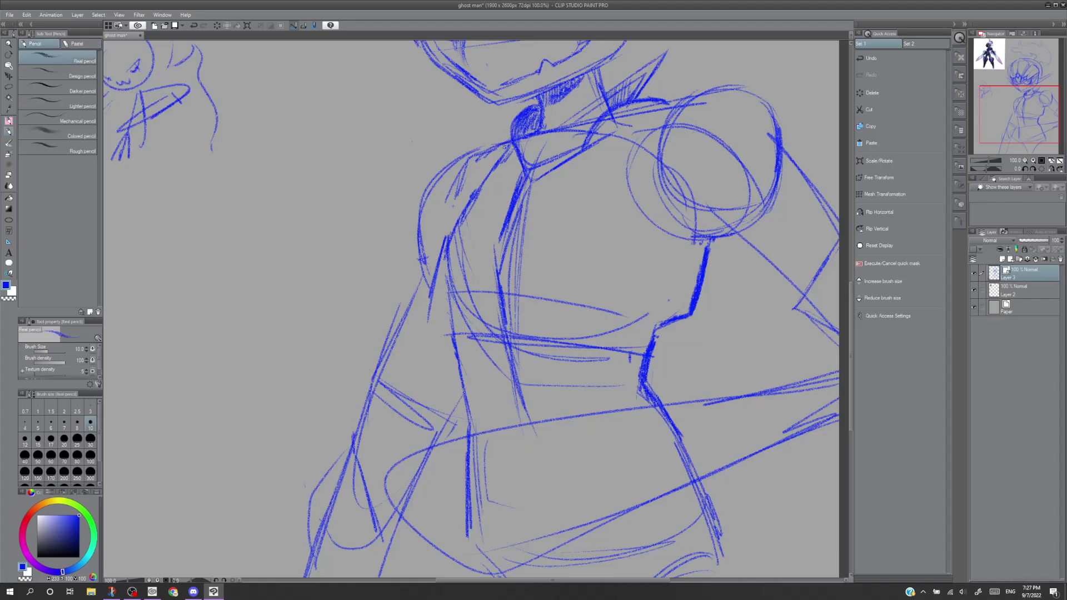
Redraw the chest armour's left edge as a clean line from the collar down to the waist.
drag(504, 146, 443, 236)
key(ctrl+z)
drag(498, 146, 465, 207)
key(ctrl+z)
drag(499, 151, 455, 221)
drag(488, 162, 460, 220)
mouse_move(468, 199)
mouse_down()
mouse_move(449, 241)
mouse_move(459, 307)
mouse_up()
mouse_move(448, 267)
mouse_down()
mouse_move(472, 337)
mouse_move(462, 314)
mouse_move(470, 386)
mouse_up()
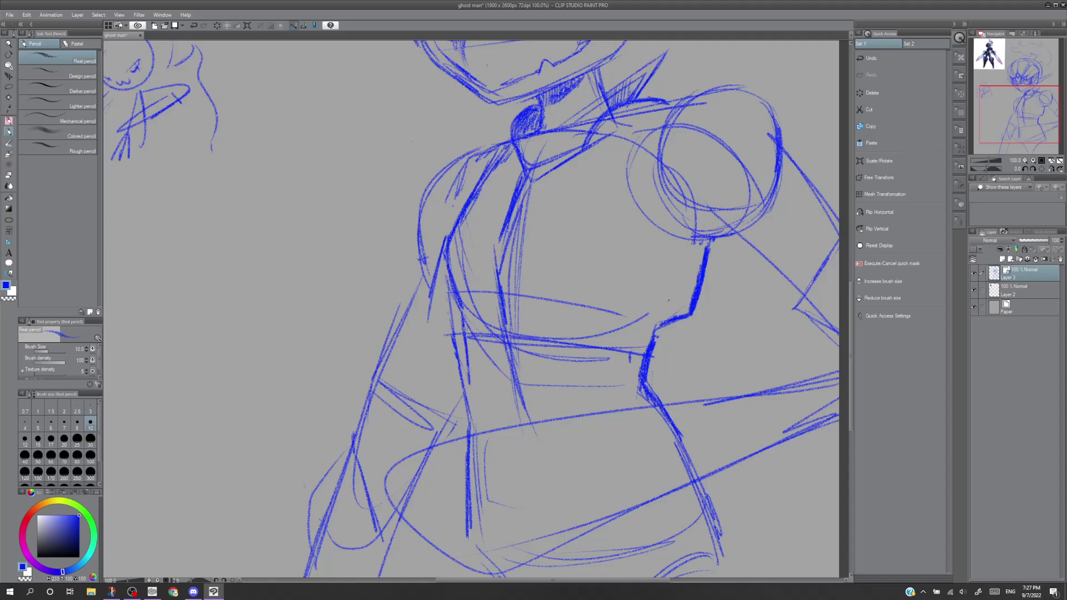
drag(463, 309, 469, 383)
Erase the stray construction lines between the chest armour's left edge and the left-hand shoulder.
key(e)
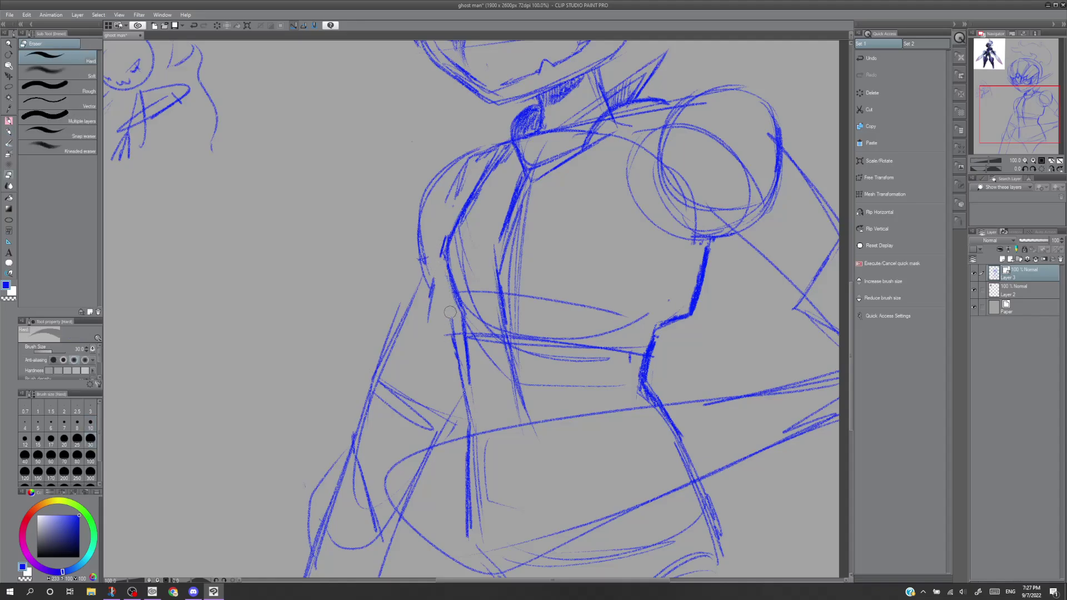
mouse_move(442, 221)
mouse_down()
mouse_move(435, 264)
mouse_move(437, 240)
mouse_move(453, 310)
mouse_up()
drag(447, 228, 433, 277)
mouse_move(467, 168)
mouse_down()
mouse_move(439, 207)
mouse_move(462, 172)
mouse_move(436, 260)
mouse_move(440, 230)
mouse_move(447, 300)
mouse_move(433, 280)
mouse_move(427, 305)
mouse_move(429, 277)
mouse_up()
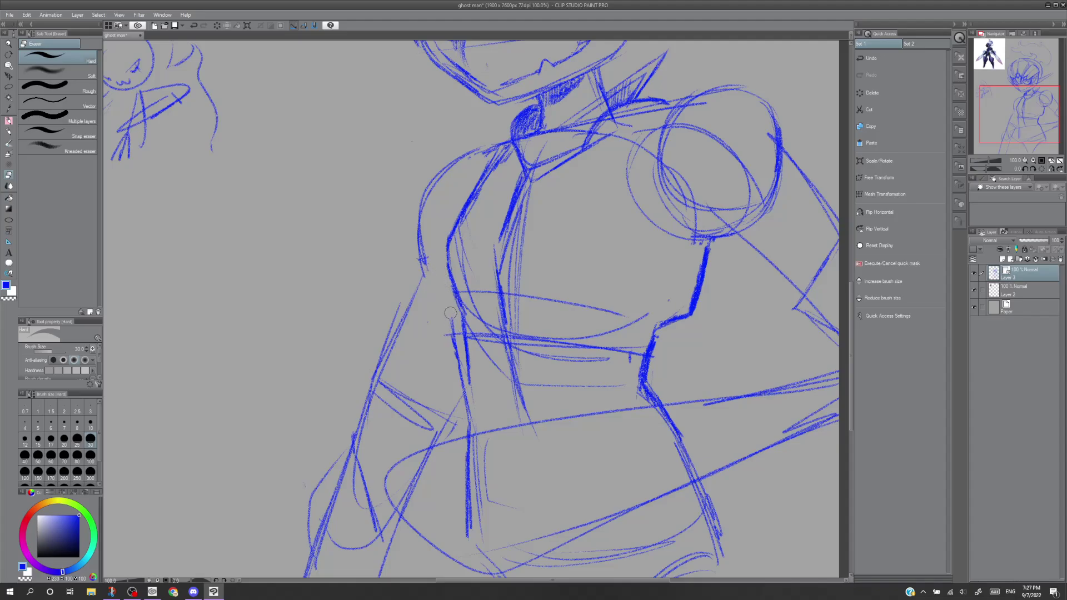
Darken the chest armour's lower edge up to the waist notch and draw a curved line across the mid-chest above it.
key(p)
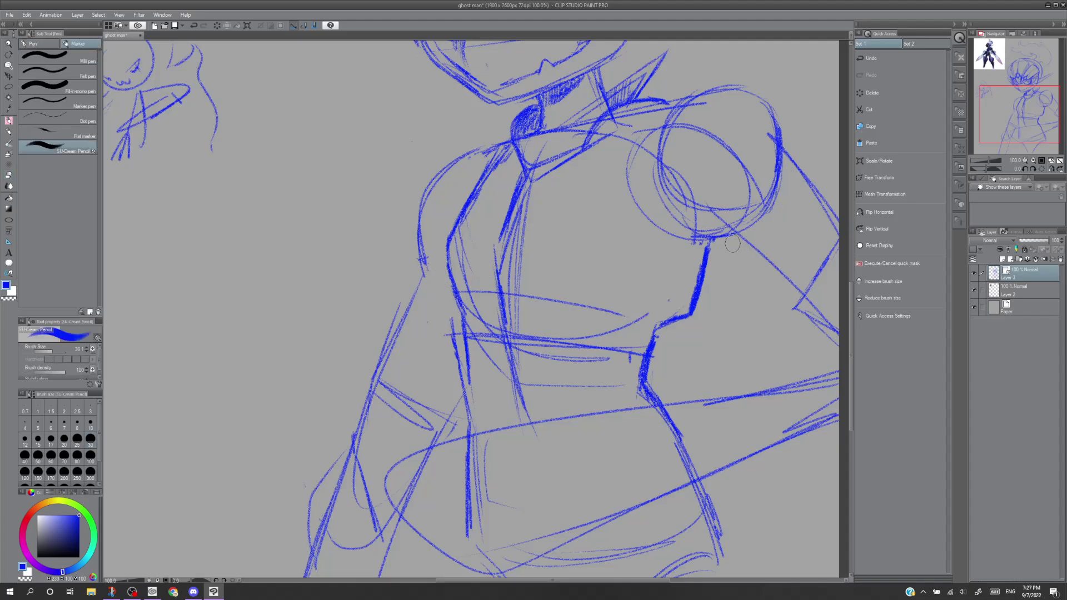
key(p)
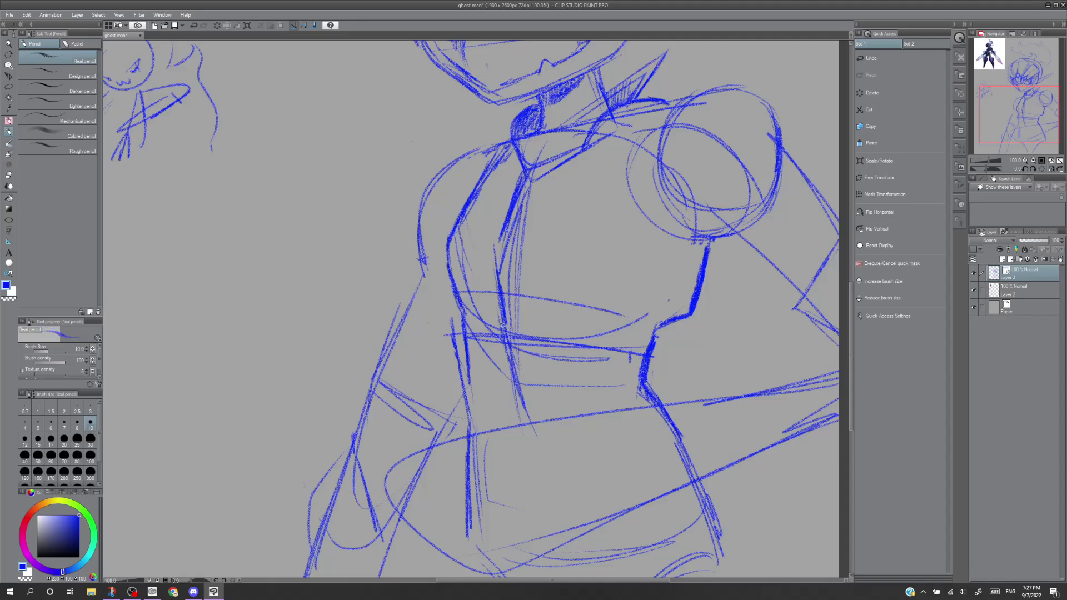
mouse_move(470, 319)
mouse_down()
mouse_move(647, 340)
mouse_move(479, 319)
mouse_up()
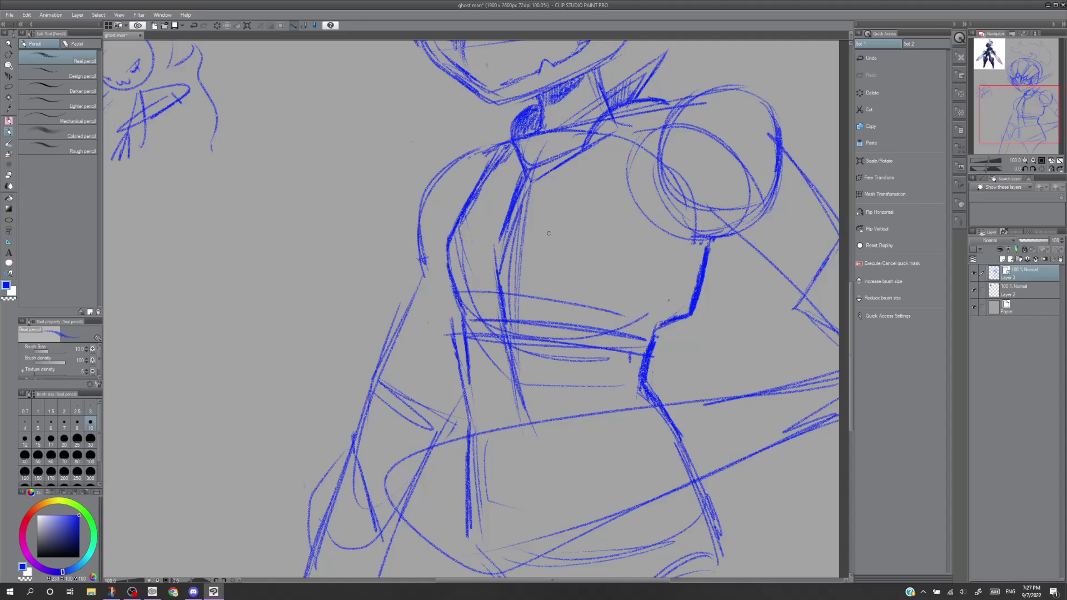
mouse_move(671, 314)
mouse_down()
mouse_move(605, 270)
mouse_move(456, 248)
mouse_move(585, 270)
mouse_move(646, 309)
mouse_up()
key(ctrl+z)
key(ctrl+z)
mouse_move(457, 245)
mouse_down()
mouse_move(486, 245)
mouse_move(667, 295)
mouse_up()
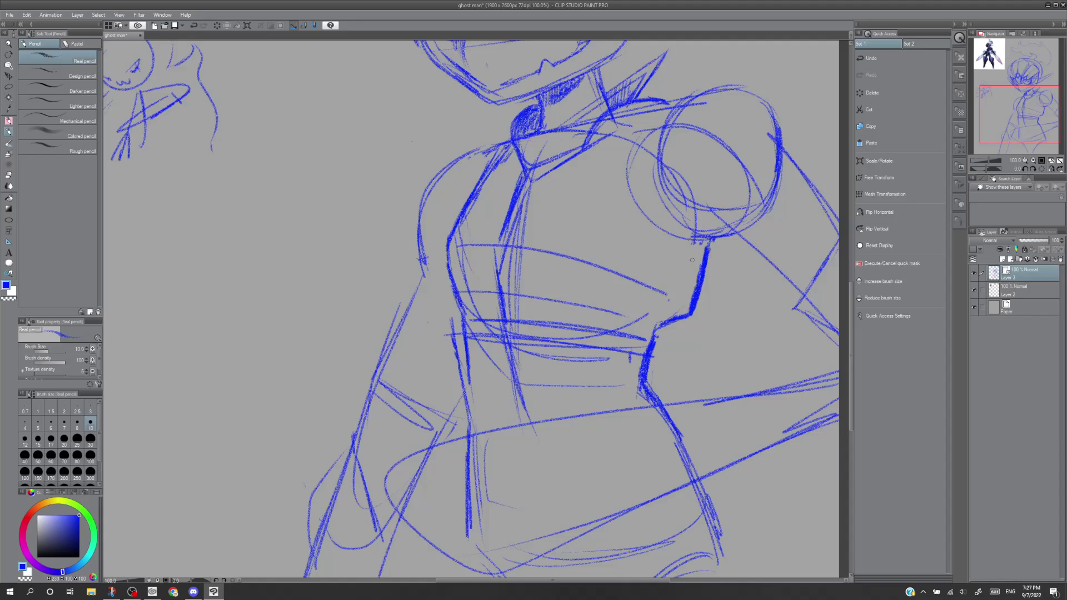
Erase the chest armour's right edge beneath the shoulder and the old lines below the new chest curve.
drag(700, 240, 681, 276)
key(ctrl+z)
drag(702, 241, 689, 299)
key(e)
mouse_move(709, 248)
mouse_down()
mouse_move(683, 311)
mouse_move(654, 335)
mouse_up()
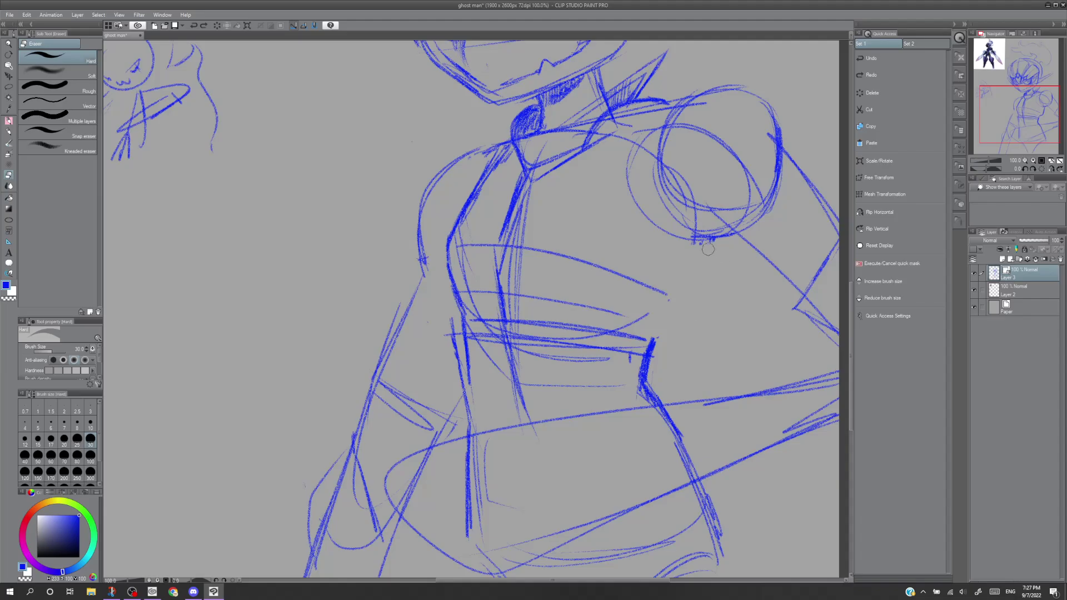
drag(717, 246, 695, 247)
mouse_move(674, 294)
mouse_down()
mouse_move(642, 319)
mouse_move(536, 304)
mouse_move(492, 292)
mouse_move(485, 261)
mouse_move(514, 272)
mouse_move(517, 289)
mouse_move(499, 299)
mouse_up()
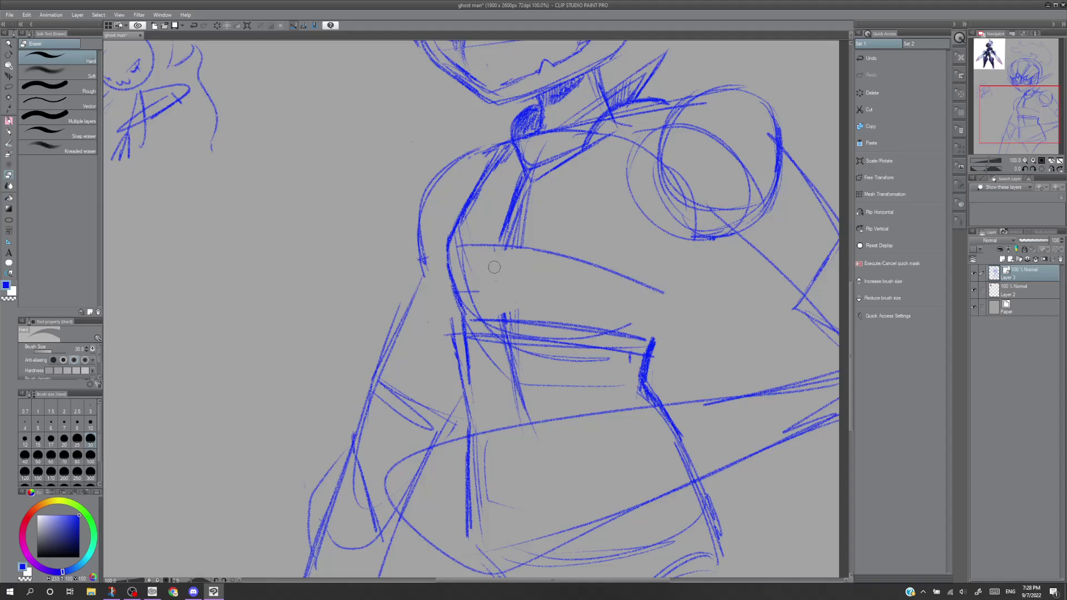
Redraw the centre seam between the chest curve and the armour's lower edge as a single thin line.
key(p)
drag(503, 234, 499, 297)
key(ctrl+z)
key(ctrl+z)
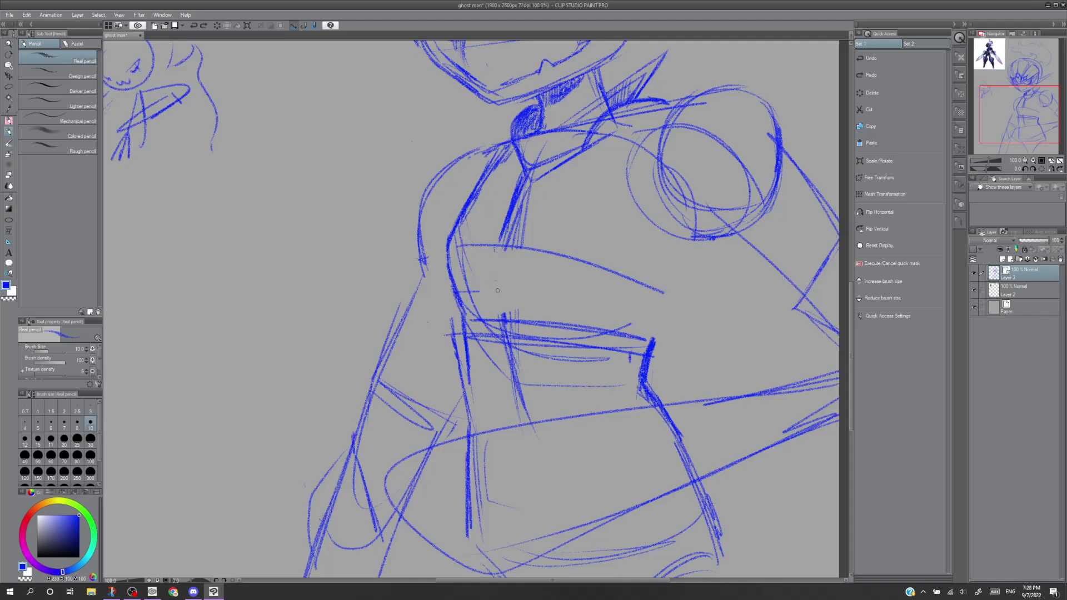
drag(496, 251, 496, 312)
key(ctrl+z)
drag(493, 267, 498, 311)
drag(500, 225, 492, 254)
key(ctrl+z)
drag(509, 207, 489, 295)
key(ctrl+z)
key(ctrl+z)
key(ctrl+z)
drag(494, 250, 496, 313)
Darken the right-hand shoulder armour's left contour and sketch its small spike and a zigzag edge inside the circle.
drag(1000, 126, 1028, 118)
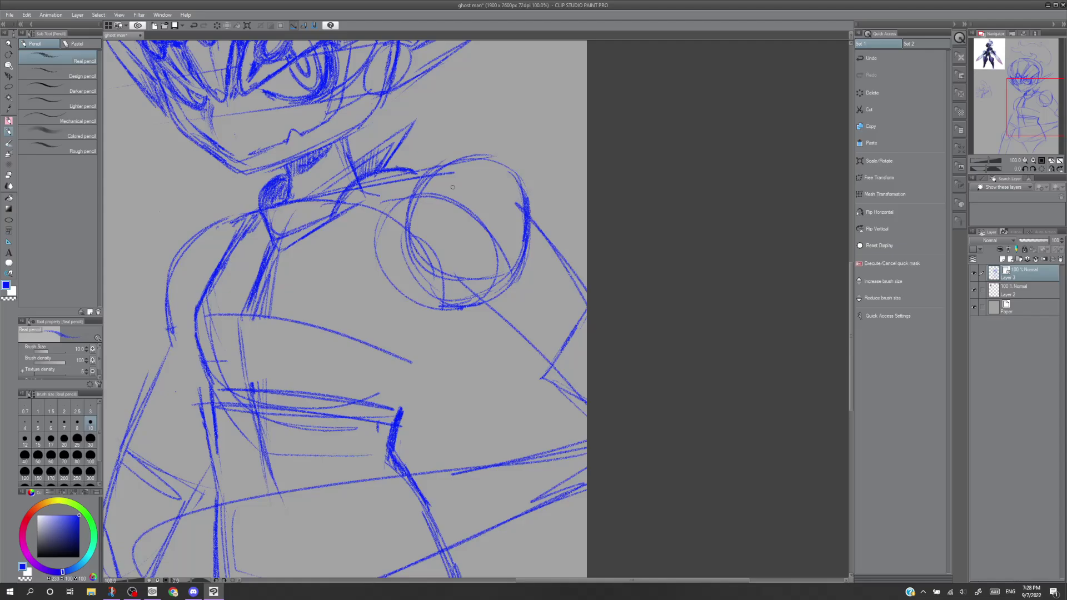
mouse_move(401, 165)
mouse_down()
mouse_move(423, 165)
mouse_move(383, 171)
mouse_move(425, 169)
mouse_move(400, 200)
mouse_move(417, 181)
mouse_move(405, 191)
mouse_move(404, 223)
mouse_move(398, 204)
mouse_up()
key(ctrl+z)
key(ctrl+z)
key(ctrl+z)
key(ctrl+z)
key(ctrl+z)
mouse_move(431, 168)
mouse_down()
mouse_move(394, 199)
mouse_move(393, 228)
mouse_up()
mouse_move(406, 186)
mouse_down()
mouse_move(393, 235)
mouse_move(435, 224)
mouse_move(457, 244)
mouse_move(496, 226)
mouse_move(481, 271)
mouse_up()
mouse_move(504, 230)
mouse_down()
mouse_move(474, 297)
mouse_move(440, 307)
mouse_move(407, 295)
mouse_up()
Sketch the slanted left side of the plate beneath the right-hand shoulder dome.
mouse_move(394, 237)
mouse_down()
mouse_move(378, 254)
mouse_move(399, 301)
mouse_up()
drag(376, 253, 411, 305)
key(ctrl+z)
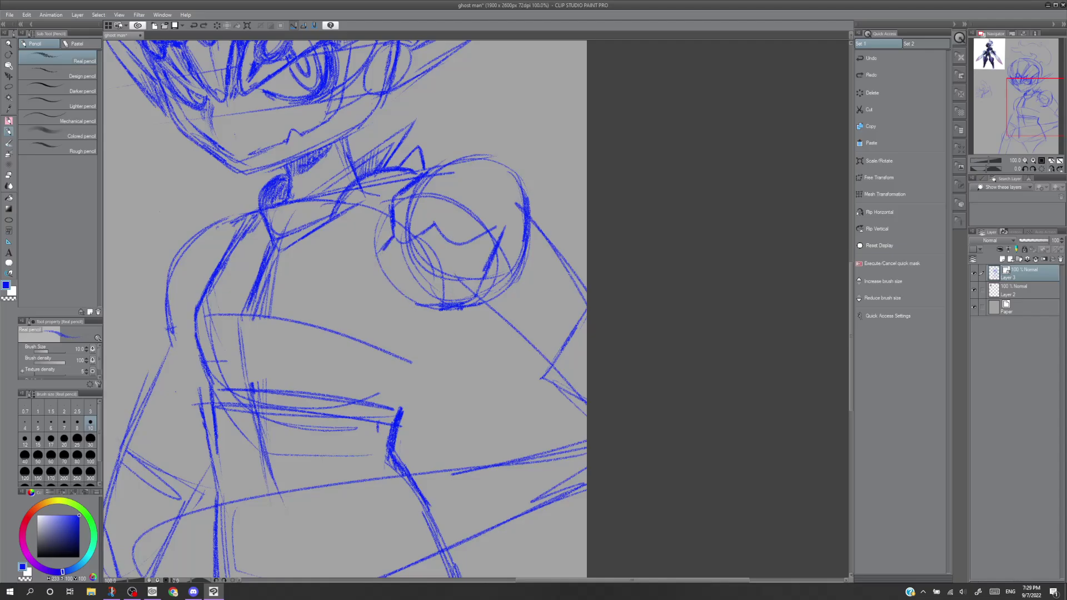
key(ctrl+z)
mouse_move(393, 236)
mouse_down()
mouse_move(385, 253)
mouse_move(415, 303)
mouse_up()
drag(382, 251, 413, 309)
mouse_move(392, 232)
mouse_down()
mouse_move(379, 263)
mouse_move(408, 274)
mouse_move(399, 238)
mouse_move(421, 333)
mouse_up()
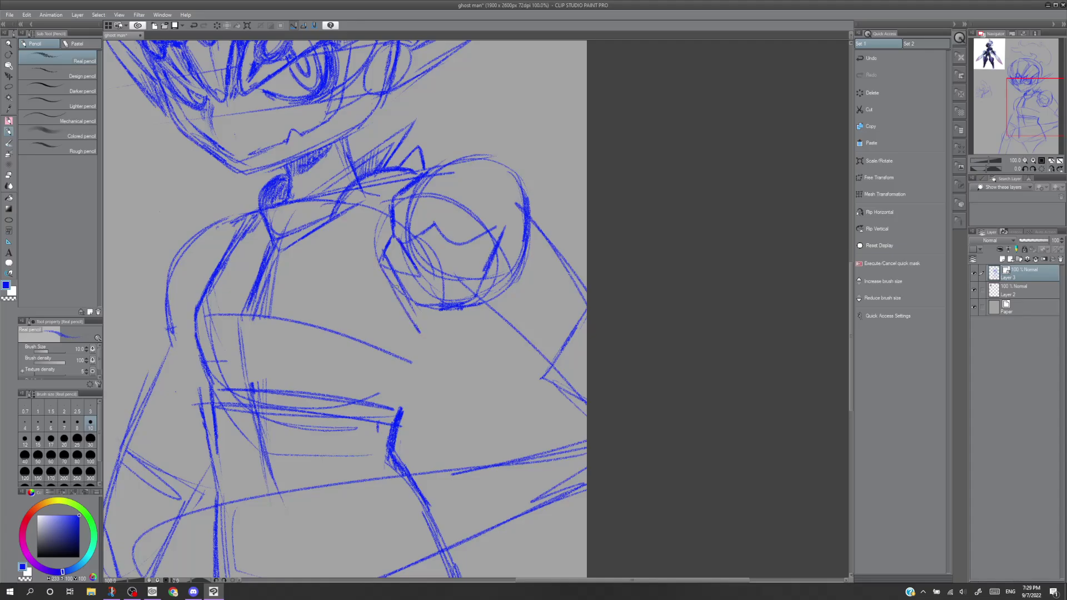
Thicken the lower shoulder plate's left side and add a short stroke for its bottom edge.
mouse_move(386, 271)
mouse_down()
mouse_move(416, 325)
mouse_move(480, 313)
mouse_up()
key(ctrl+z)
mouse_move(403, 312)
mouse_down()
mouse_move(445, 331)
mouse_move(401, 308)
mouse_move(428, 328)
mouse_move(390, 284)
mouse_up()
mouse_move(452, 318)
mouse_down()
mouse_move(464, 321)
mouse_move(495, 289)
mouse_up()
key(ctrl+z)
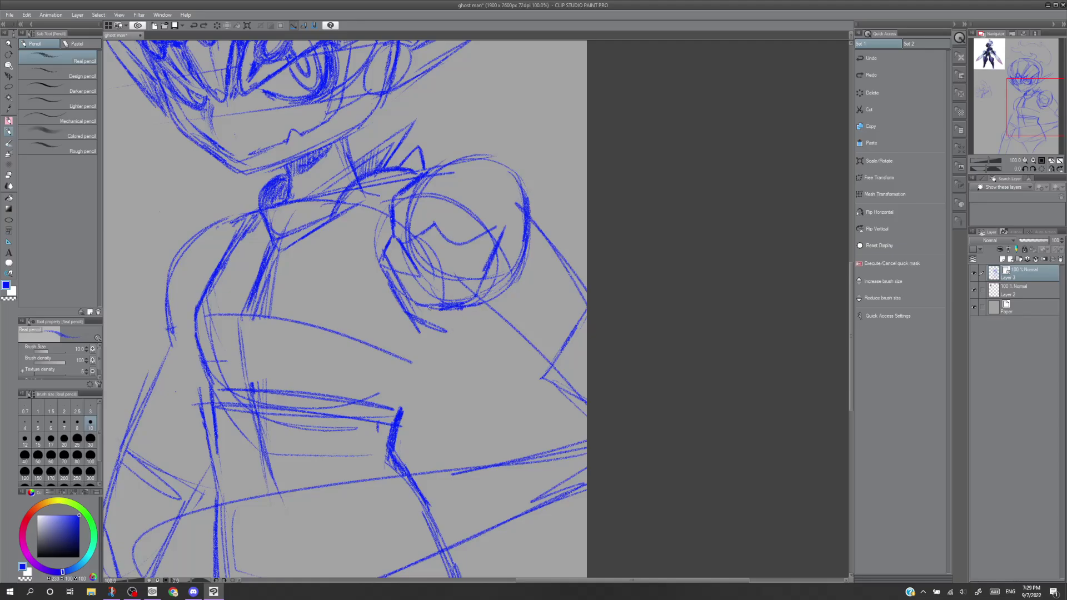
mouse_move(415, 312)
mouse_down()
mouse_move(477, 315)
mouse_move(425, 317)
mouse_move(457, 324)
mouse_up()
key(ctrl+z)
mouse_move(410, 313)
mouse_down()
mouse_move(446, 329)
mouse_move(509, 278)
mouse_up()
mouse_move(486, 309)
mouse_down()
mouse_move(513, 267)
mouse_move(482, 315)
mouse_up()
key(ctrl+z)
key(ctrl+z)
key(ctrl+z)
drag(472, 253, 504, 236)
mouse_move(474, 252)
mouse_down()
mouse_move(515, 233)
mouse_move(498, 272)
mouse_up()
key(ctrl+z)
key(ctrl+z)
Erase the zigzag and circle lines around the lower shoulder plate and rework its peak and bottom-left corner.
mouse_move(384, 252)
mouse_down()
mouse_move(399, 230)
mouse_move(410, 248)
mouse_up()
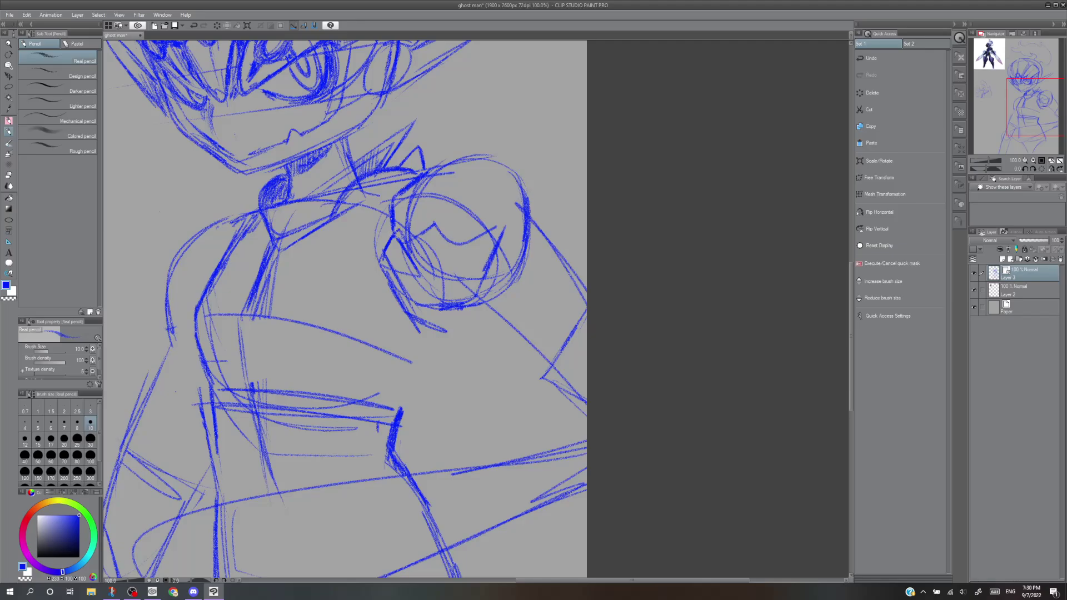
drag(413, 250, 421, 279)
key(e)
mouse_move(408, 228)
mouse_down()
mouse_move(436, 243)
mouse_move(476, 241)
mouse_move(488, 228)
mouse_move(498, 241)
mouse_move(485, 273)
mouse_move(448, 304)
mouse_move(431, 301)
mouse_move(443, 315)
mouse_move(393, 308)
mouse_move(448, 333)
mouse_move(404, 314)
mouse_move(423, 327)
mouse_up()
key(p)
key(p)
key(ctrl+z)
key(e)
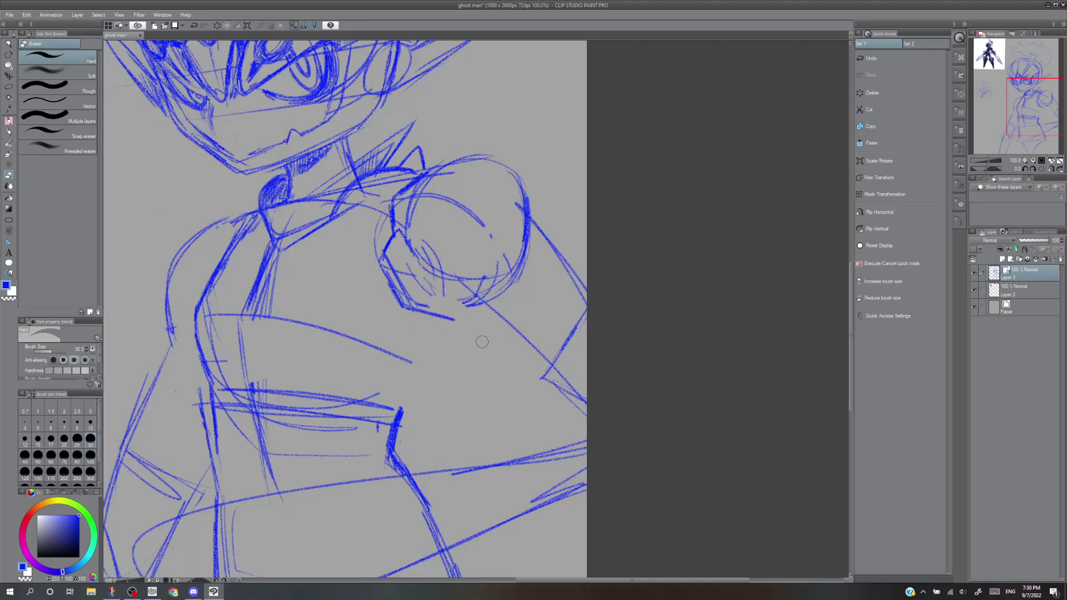
key(p)
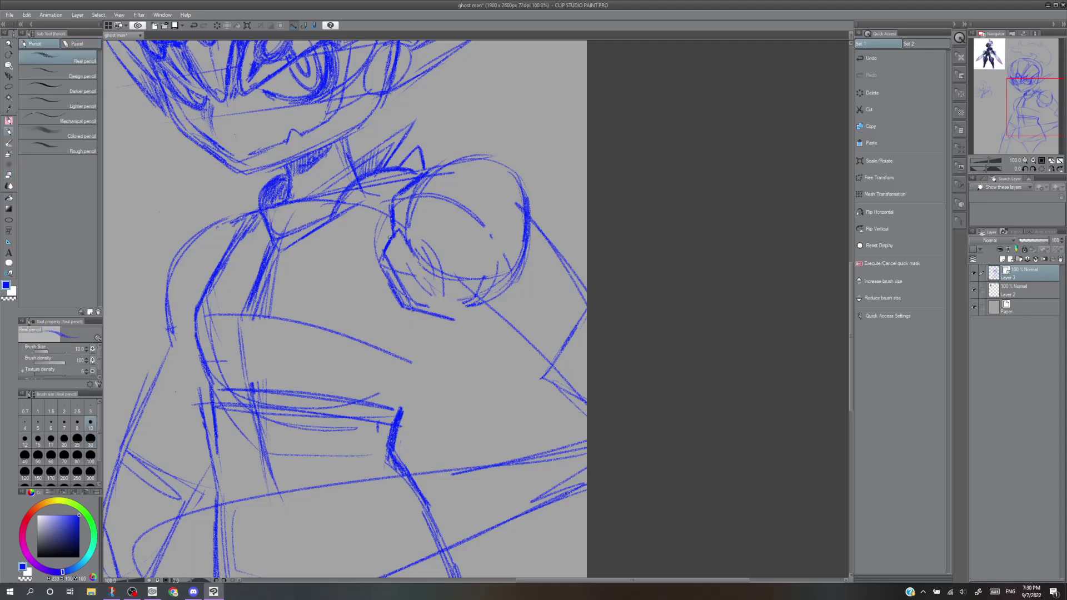
mouse_move(398, 230)
mouse_down()
mouse_move(409, 249)
mouse_move(404, 300)
mouse_move(390, 266)
mouse_move(410, 298)
mouse_move(413, 284)
mouse_move(392, 285)
mouse_move(407, 304)
mouse_up()
key(e)
key(p)
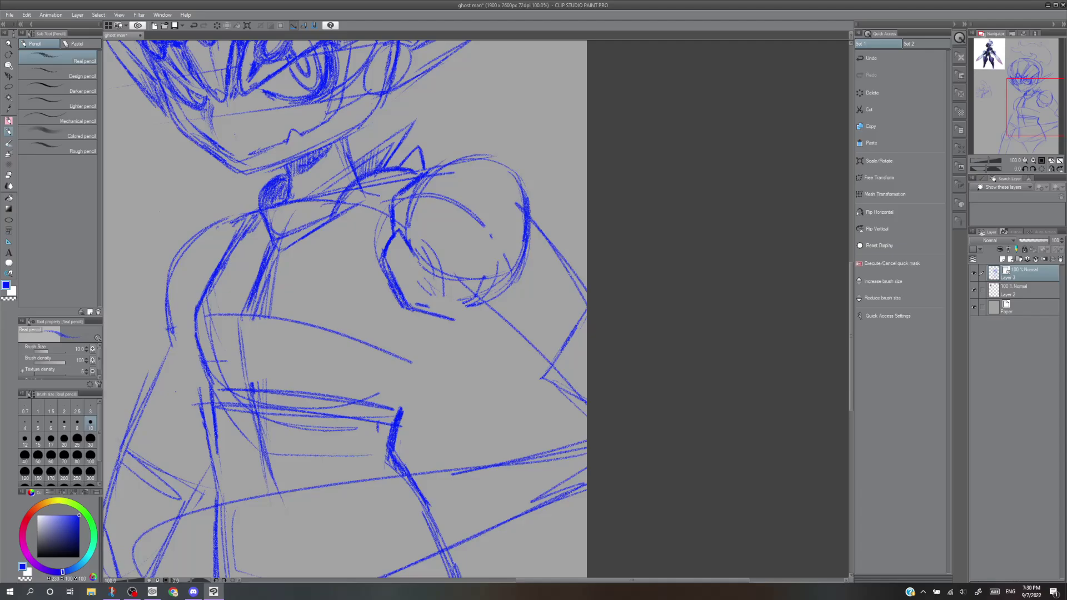
key(ctrl+z)
key(ctrl+z)
key(ctrl+z)
key(ctrl+z)
Draw the shoulder dome's wavy lower rim from the plate's left peak to a second peak in the middle.
key(p)
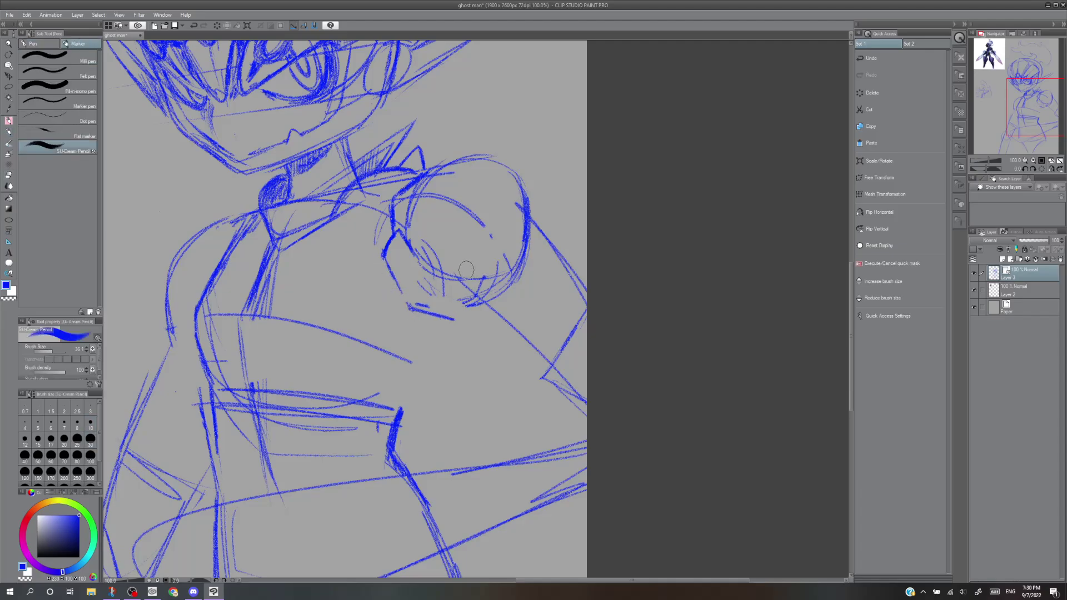
key(p)
mouse_move(407, 243)
mouse_down()
mouse_move(423, 257)
mouse_move(413, 247)
mouse_move(442, 228)
mouse_move(459, 255)
mouse_up()
key(ctrl+z)
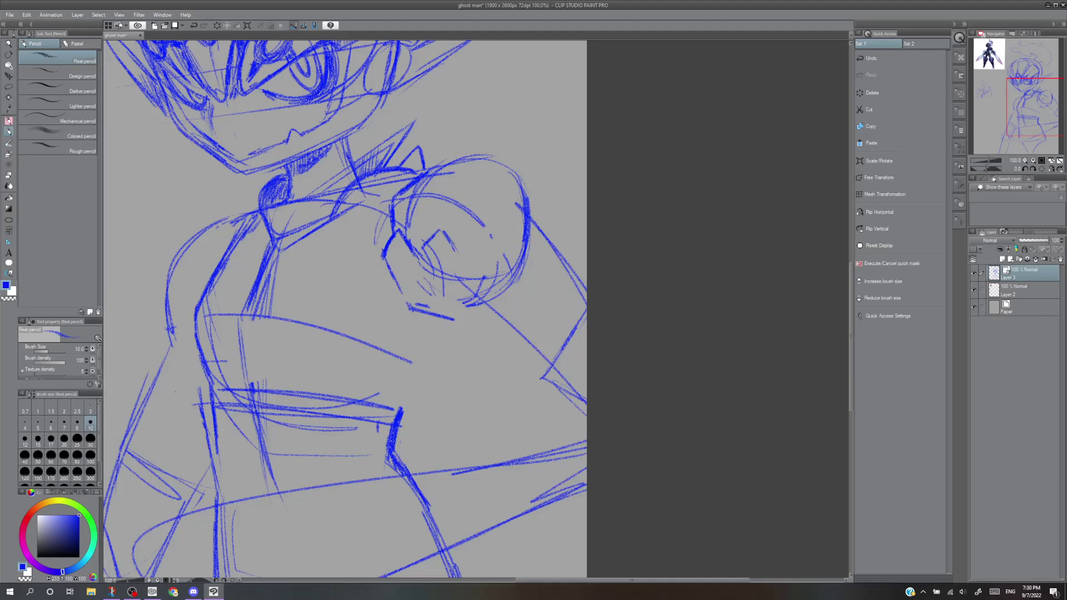
drag(459, 255, 470, 254)
mouse_move(406, 245)
mouse_down()
mouse_move(420, 251)
mouse_move(428, 238)
mouse_move(407, 240)
mouse_move(436, 232)
mouse_move(409, 240)
mouse_move(439, 242)
mouse_move(451, 257)
mouse_up()
key(e)
key(p)
mouse_move(433, 237)
mouse_down()
mouse_move(443, 231)
mouse_move(465, 250)
mouse_up()
key(e)
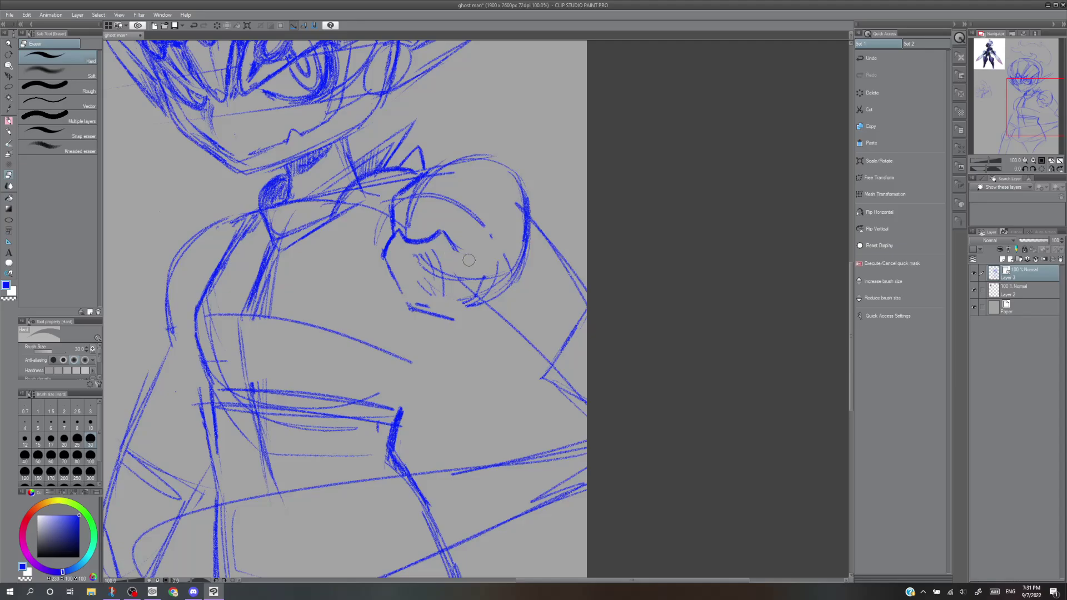
Extend the shoulder dome's wavy rim from the middle peak to the circle's right side.
key(p)
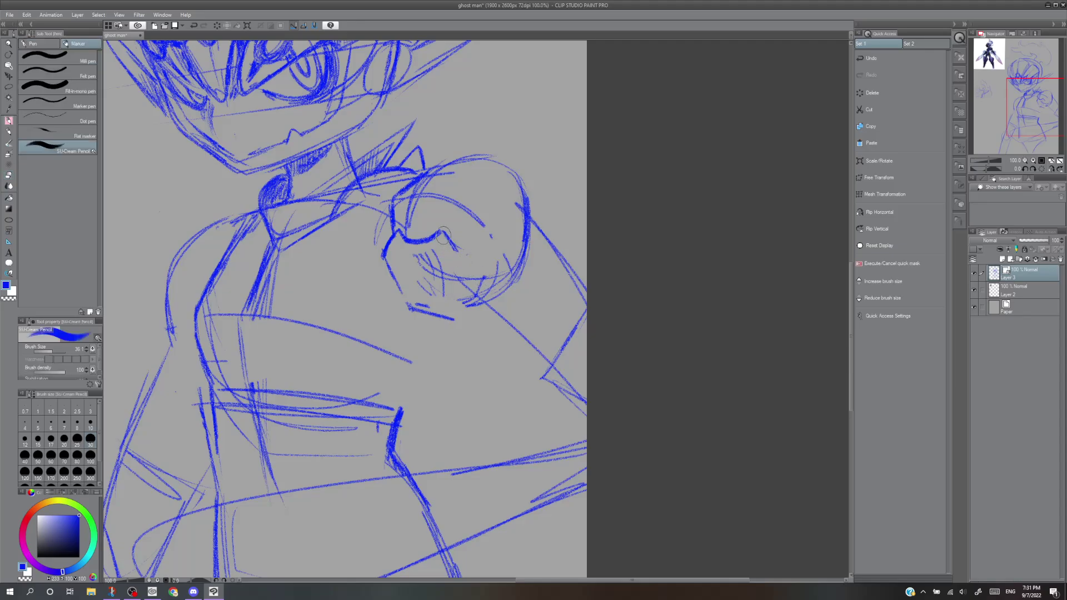
drag(443, 233, 465, 257)
key(ctrl+z)
key(p)
drag(454, 247, 519, 243)
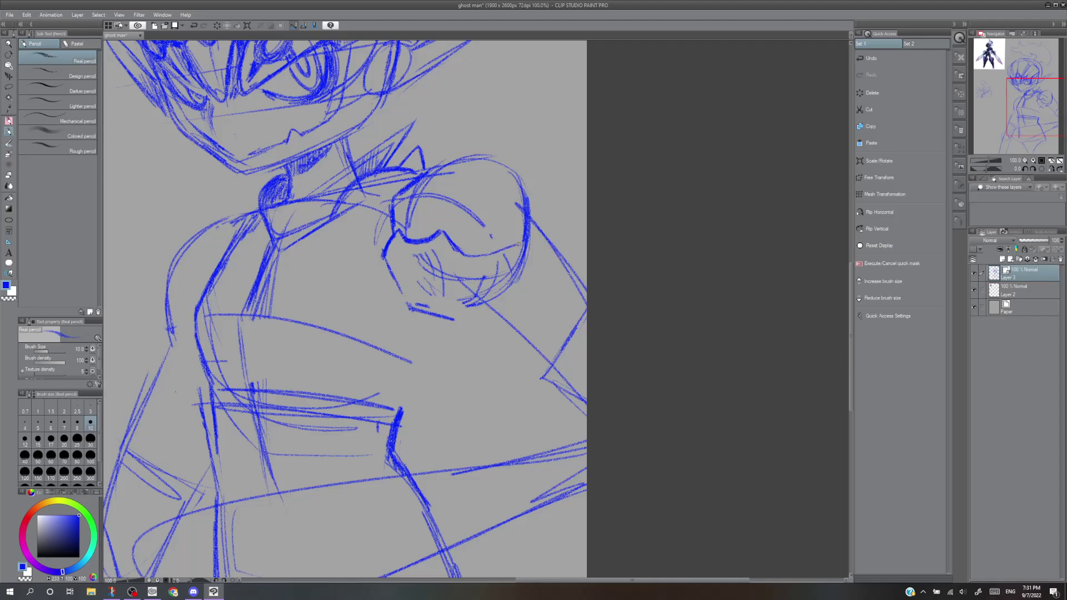
Draw the lower shoulder plate's slanted right side and close its bottom edge.
mouse_move(514, 255)
mouse_down()
mouse_move(482, 283)
mouse_move(491, 295)
mouse_move(481, 315)
mouse_up()
key(ctrl+z)
key(ctrl+z)
key(ctrl+z)
drag(519, 249, 475, 311)
key(ctrl+z)
drag(519, 251, 481, 310)
drag(510, 269, 484, 311)
drag(482, 319, 428, 310)
mouse_move(461, 250)
mouse_down()
mouse_move(515, 247)
mouse_move(469, 308)
mouse_up()
key(ctrl+z)
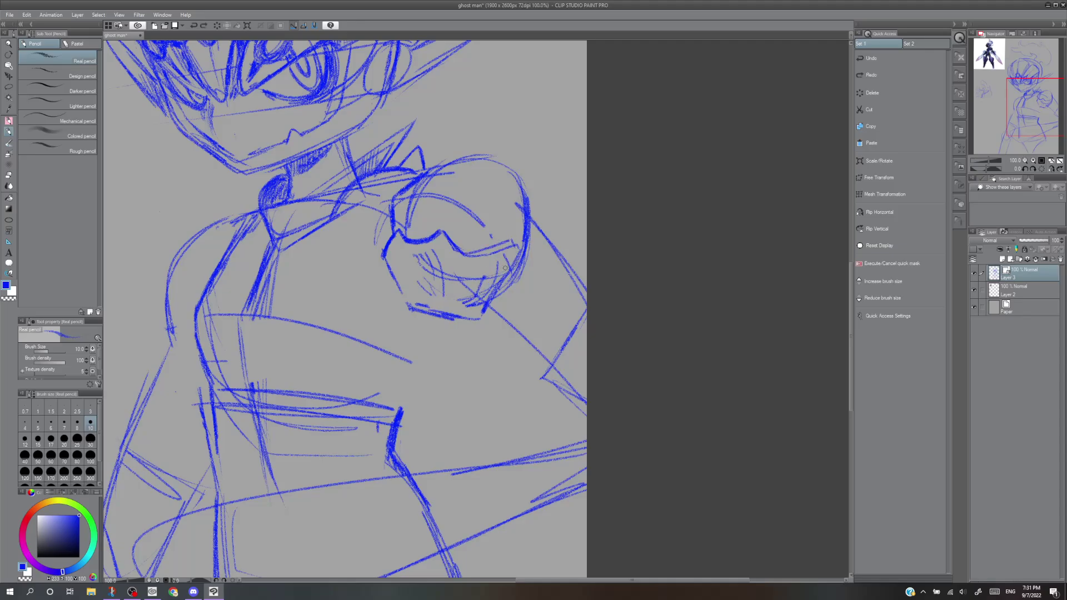
mouse_move(505, 265)
mouse_down()
mouse_move(513, 245)
mouse_move(489, 274)
mouse_move(511, 245)
mouse_move(429, 305)
mouse_up()
key(ctrl+z)
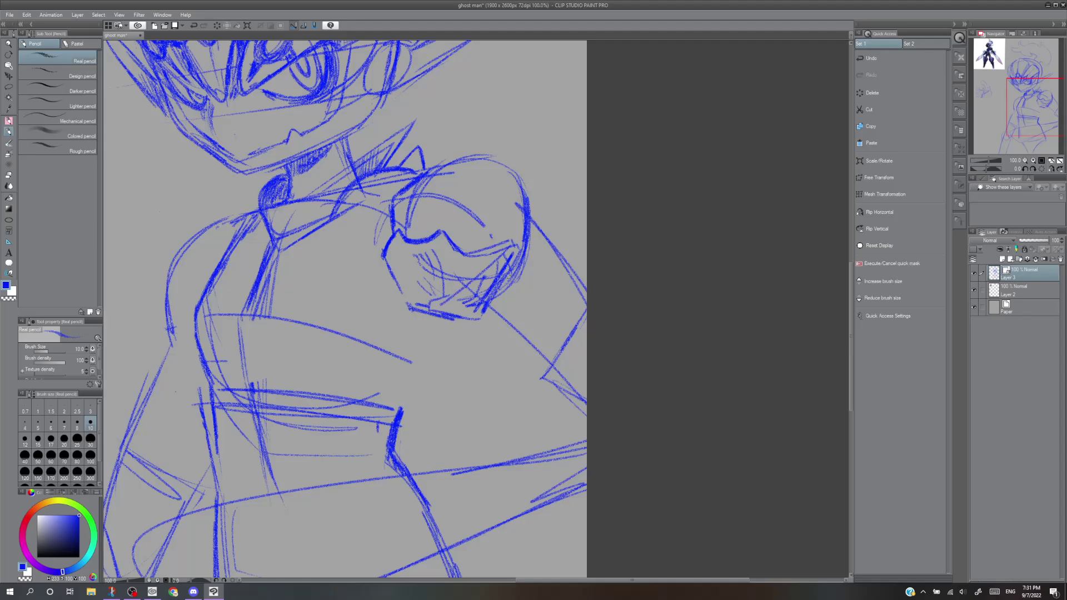
key(ctrl+z)
key(ctrl+z)
Thicken the lower shoulder plate's right side and erase the rough lines around its upper right corner.
mouse_move(513, 245)
mouse_down()
mouse_move(445, 311)
mouse_move(476, 313)
mouse_up()
key(e)
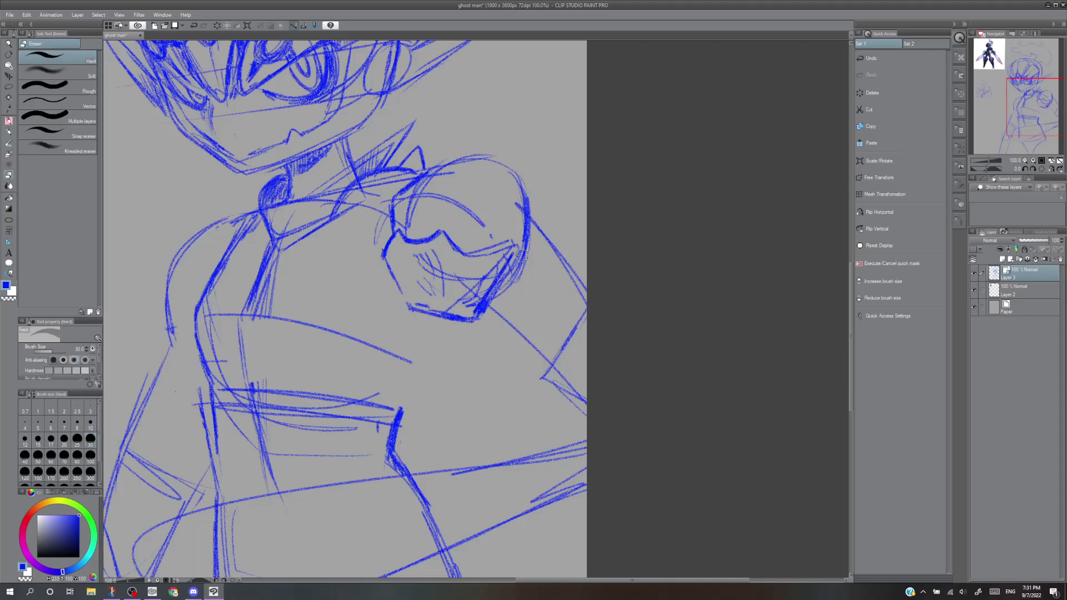
mouse_move(522, 247)
mouse_down()
mouse_move(473, 304)
mouse_move(509, 262)
mouse_move(489, 254)
mouse_up()
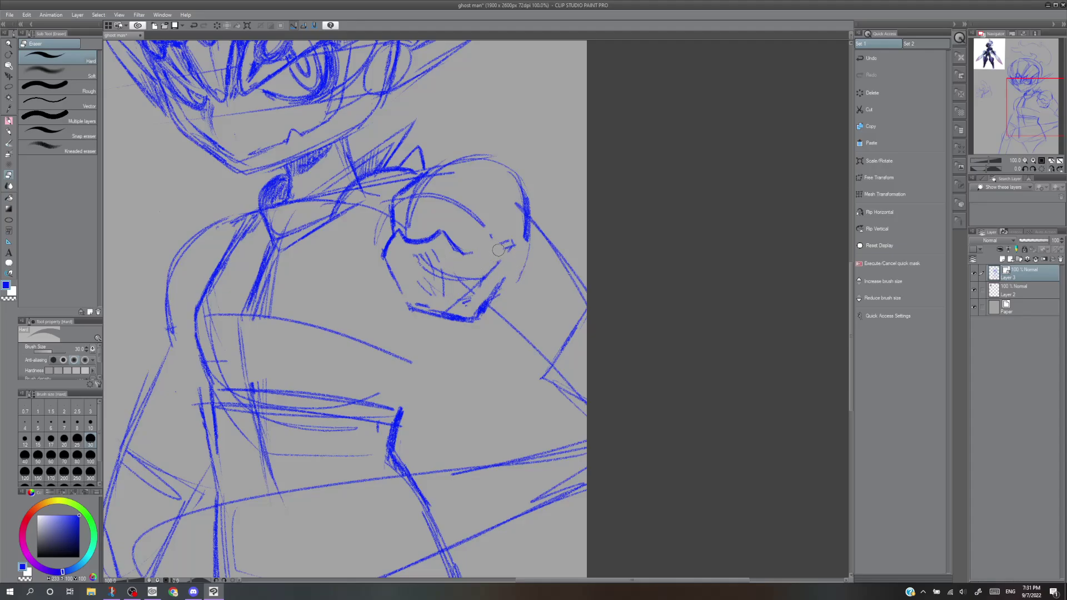
Redraw the lower shoulder plate's upper right corner and hatch the shaded facet along its right side.
key(p)
mouse_move(466, 254)
mouse_down()
mouse_move(516, 237)
mouse_move(519, 248)
mouse_move(496, 261)
mouse_move(509, 268)
mouse_move(521, 246)
mouse_up()
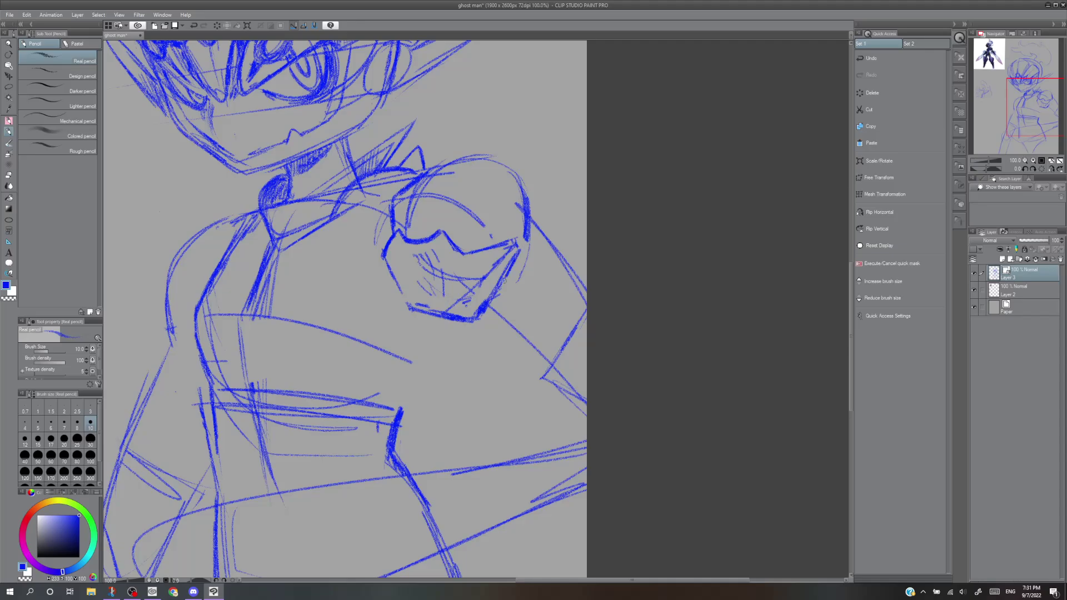
mouse_move(504, 294)
mouse_down()
mouse_move(492, 276)
mouse_move(517, 240)
mouse_up()
mouse_move(383, 266)
mouse_down()
mouse_move(405, 301)
mouse_move(460, 300)
mouse_move(512, 251)
mouse_up()
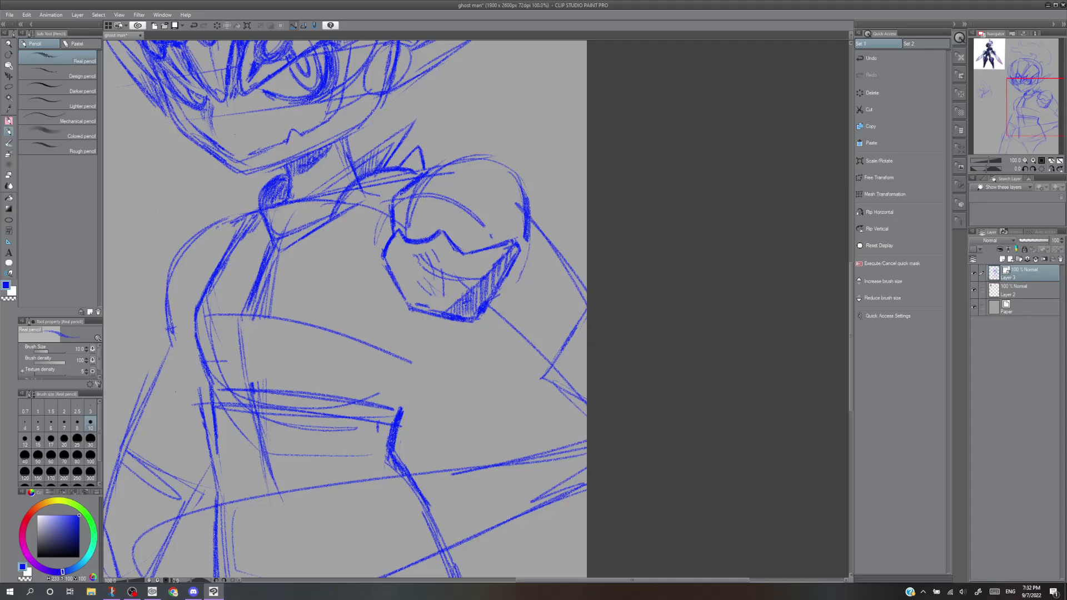
Redraw the right-hand shoulder dome's top arc and extend its outer edge down past the circle's right side.
mouse_move(392, 195)
mouse_down()
mouse_move(447, 156)
mouse_move(501, 160)
mouse_move(455, 158)
mouse_move(472, 151)
mouse_move(512, 165)
mouse_move(535, 202)
mouse_move(499, 158)
mouse_move(460, 155)
mouse_move(491, 150)
mouse_move(530, 213)
mouse_up()
key(ctrl+z)
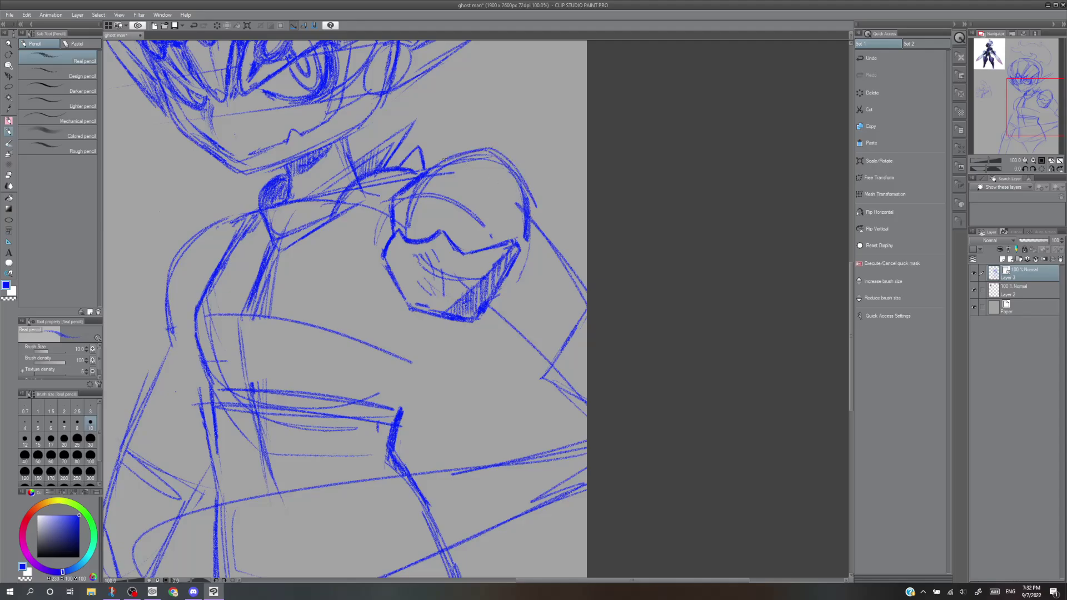
mouse_move(444, 159)
mouse_down()
mouse_move(505, 161)
mouse_move(528, 201)
mouse_move(449, 158)
mouse_move(535, 212)
mouse_move(473, 153)
mouse_move(439, 165)
mouse_move(479, 150)
mouse_move(461, 154)
mouse_move(534, 214)
mouse_up()
key(ctrl+z)
key(ctrl+z)
key(ctrl+z)
key(ctrl+z)
mouse_move(486, 148)
mouse_down()
mouse_move(417, 176)
mouse_move(524, 174)
mouse_move(545, 227)
mouse_move(512, 279)
mouse_up()
drag(537, 243, 489, 315)
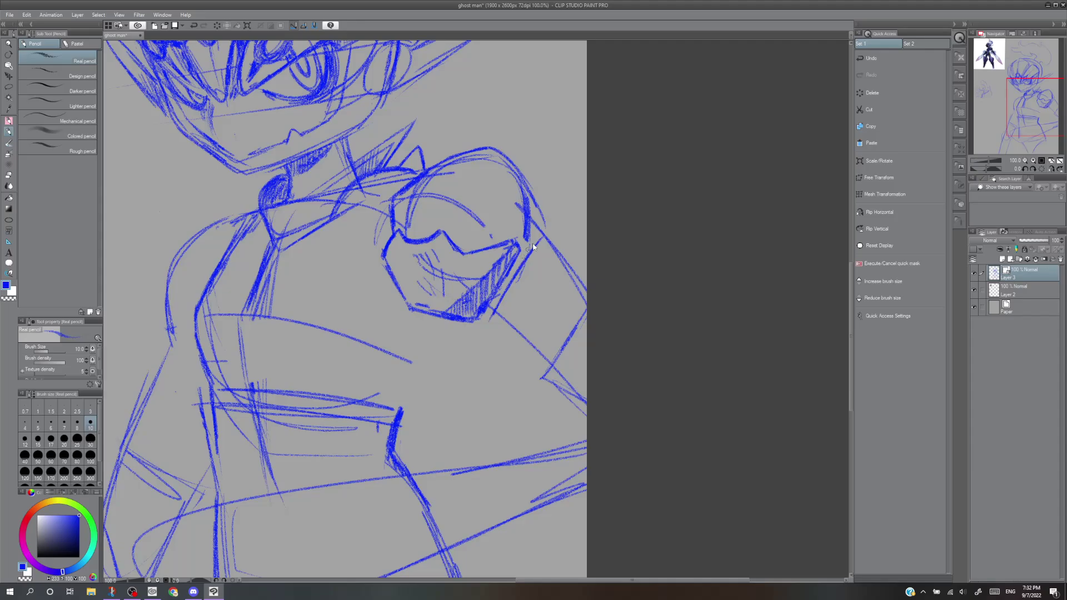
key(ctrl+z)
key(ctrl+z)
Draw the upper-arm plate below the right-hand shoulder as a tapering shape ending in a downward point.
mouse_move(539, 230)
mouse_down()
mouse_move(479, 318)
mouse_move(498, 374)
mouse_move(547, 233)
mouse_move(563, 260)
mouse_move(523, 352)
mouse_up()
drag(562, 273, 524, 345)
mouse_move(525, 342)
mouse_down()
mouse_move(512, 375)
mouse_move(518, 352)
mouse_up()
drag(522, 350, 512, 376)
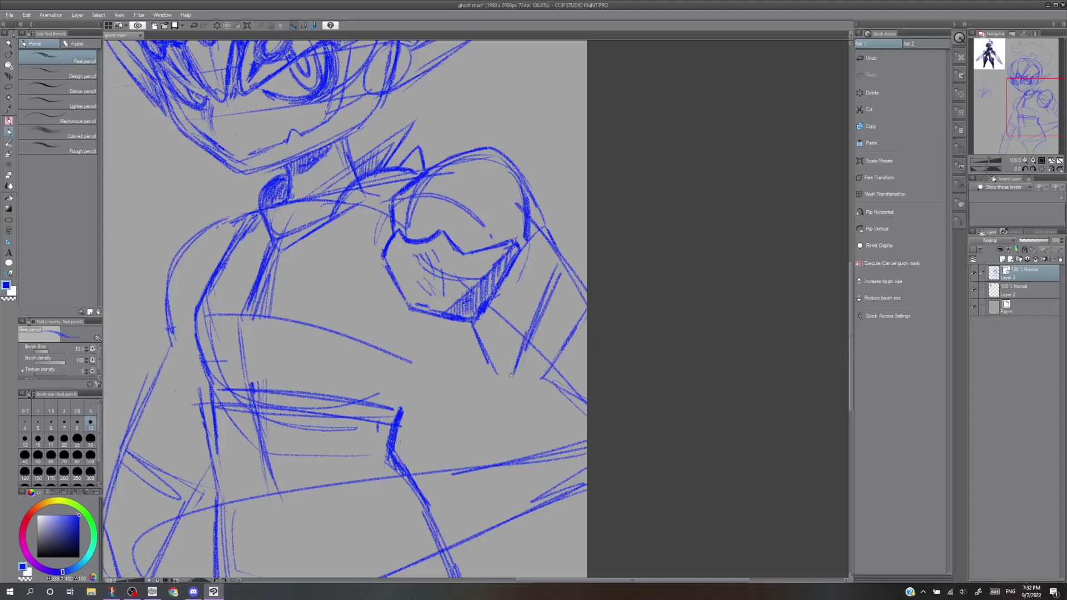
drag(477, 322, 509, 382)
drag(514, 342, 505, 384)
mouse_move(545, 224)
mouse_down()
mouse_move(566, 253)
mouse_move(548, 297)
mouse_up()
drag(564, 256, 502, 388)
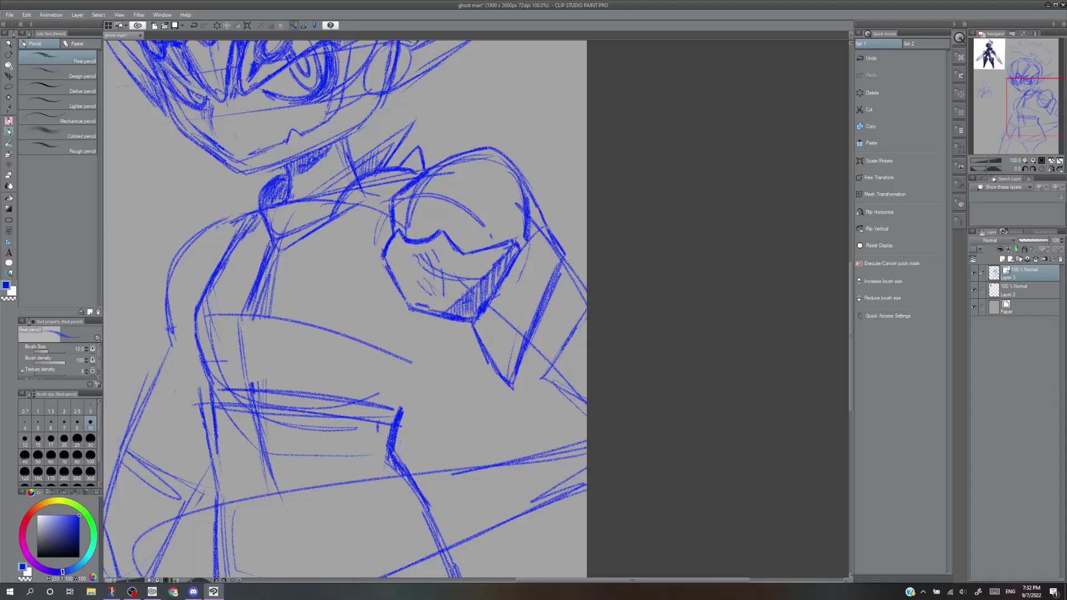
Draw a small rounded plate at the lower end of the left-hand shoulder and hatch it.
mouse_move(1028, 103)
mouse_down()
mouse_move(1038, 100)
mouse_move(1006, 96)
mouse_up()
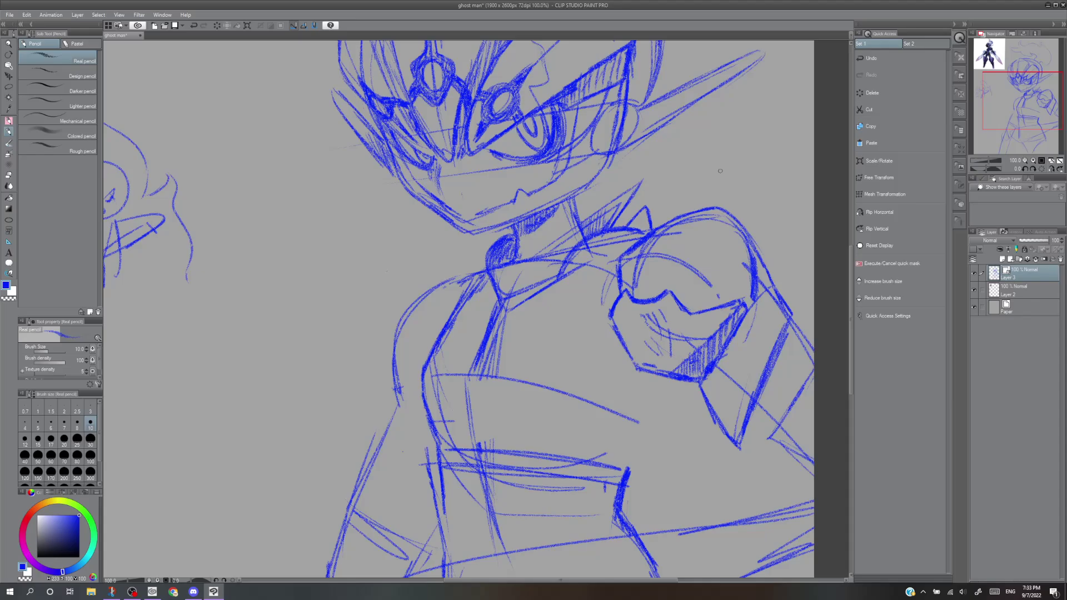
mouse_move(431, 349)
mouse_down()
mouse_move(407, 334)
mouse_move(382, 387)
mouse_up()
key(ctrl+z)
mouse_move(426, 351)
mouse_down()
mouse_move(413, 340)
mouse_move(391, 374)
mouse_move(408, 341)
mouse_up()
drag(389, 388, 408, 412)
mouse_move(409, 346)
mouse_down()
mouse_move(395, 375)
mouse_move(411, 408)
mouse_move(400, 379)
mouse_move(420, 404)
mouse_up()
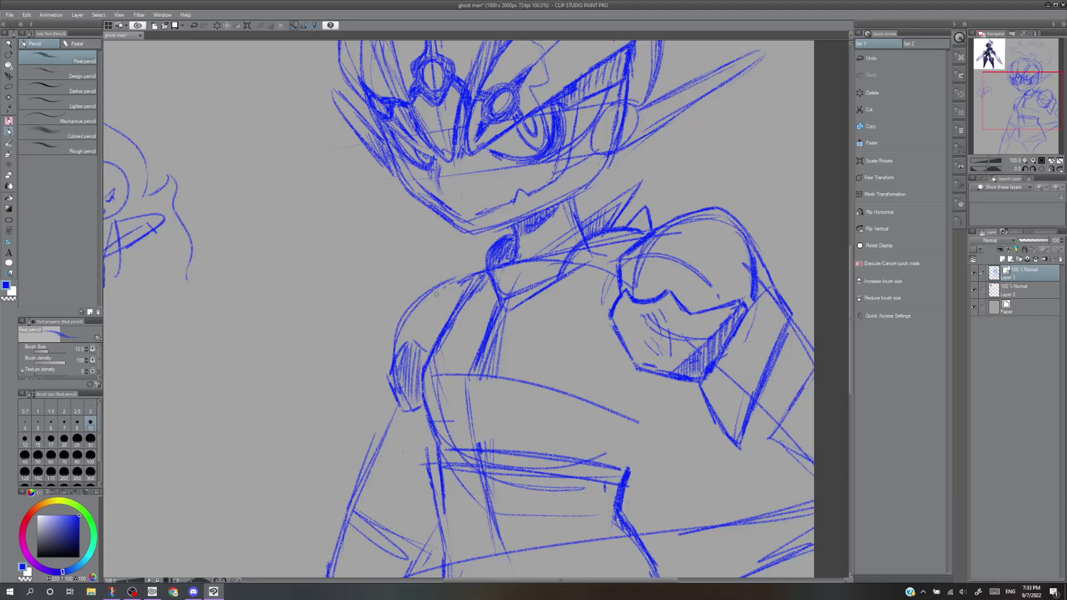
Redraw the left-hand shoulder's upper outline with a fuller curve and hatch its inside.
mouse_move(478, 265)
mouse_down()
mouse_move(451, 266)
mouse_move(391, 320)
mouse_move(389, 358)
mouse_move(393, 318)
mouse_up()
drag(447, 269, 410, 322)
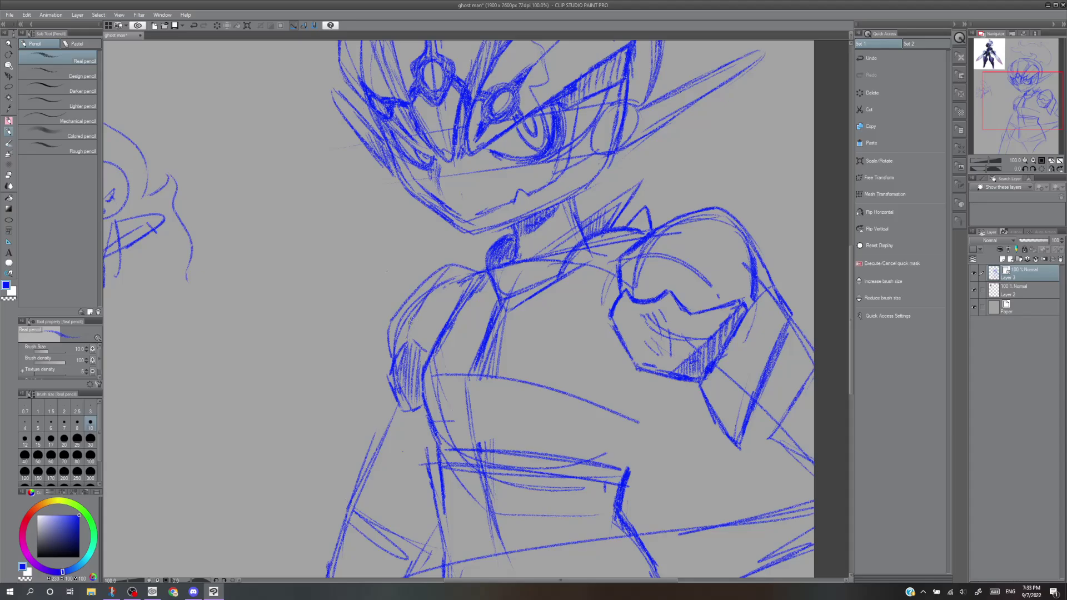
mouse_move(431, 281)
mouse_down()
mouse_move(407, 336)
mouse_move(444, 297)
mouse_move(453, 266)
mouse_move(464, 296)
mouse_move(453, 275)
mouse_move(458, 302)
mouse_move(463, 273)
mouse_move(404, 303)
mouse_move(387, 354)
mouse_up()
mouse_move(466, 265)
mouse_down()
mouse_move(479, 273)
mouse_move(454, 318)
mouse_move(465, 296)
mouse_up()
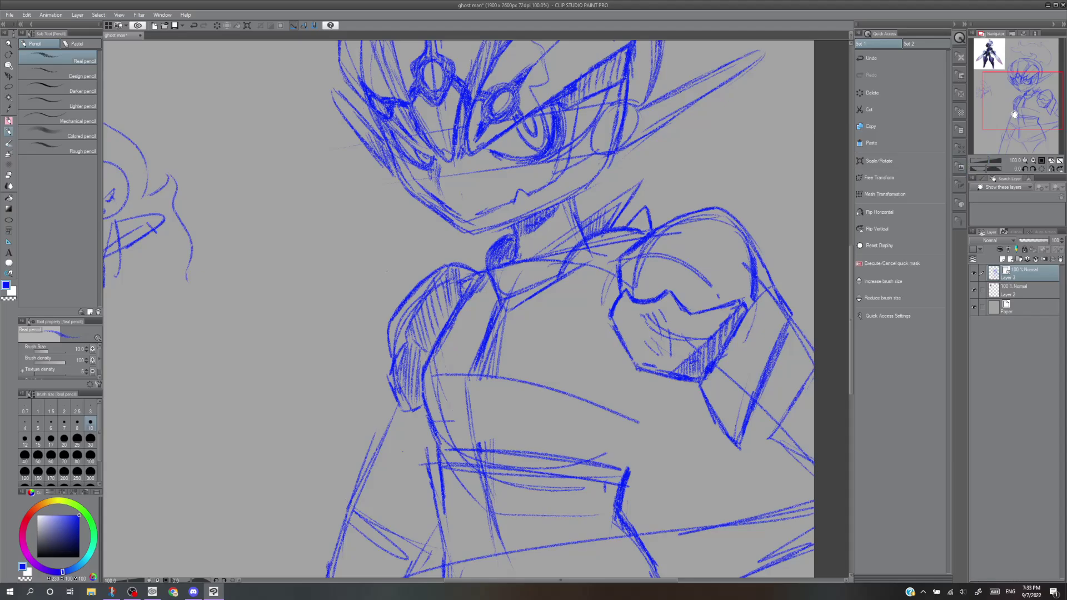
Darken the inner lower corner of the right-hand eye.
drag(1014, 115, 1022, 114)
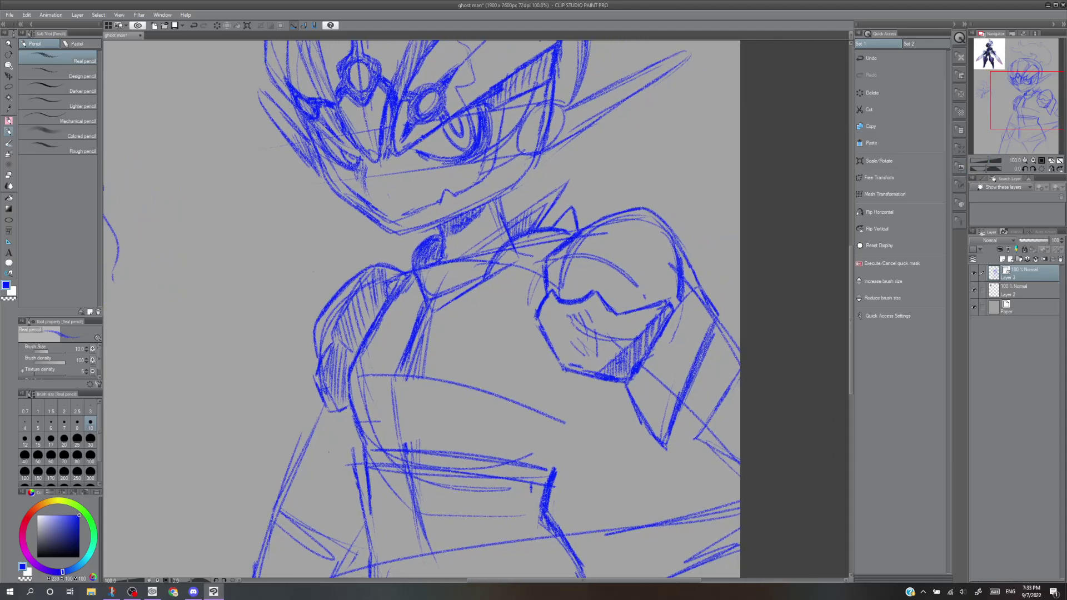
drag(420, 140, 411, 155)
key(e)
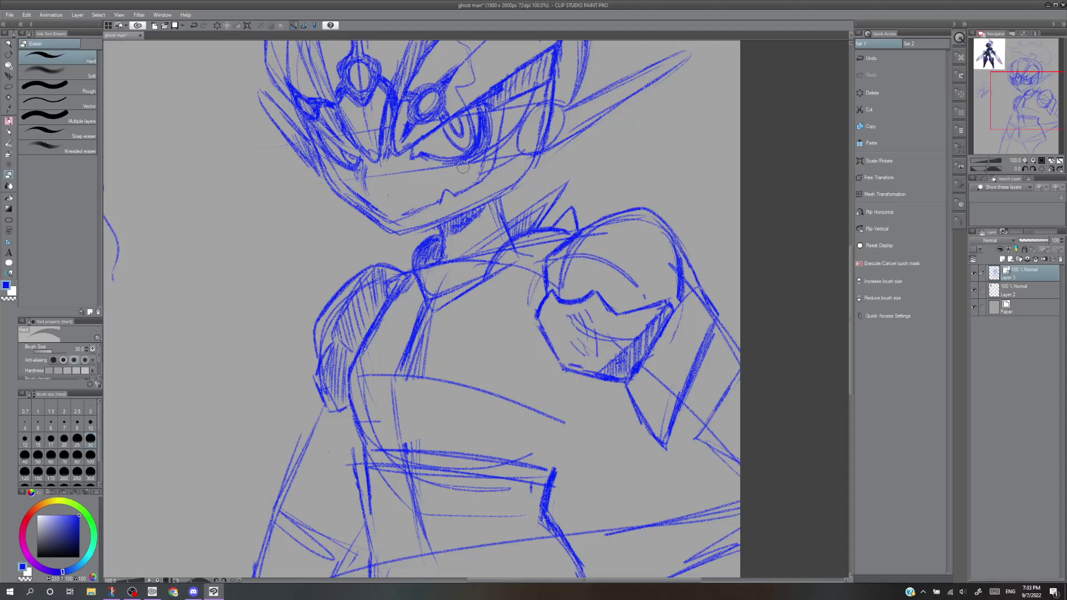
key(p)
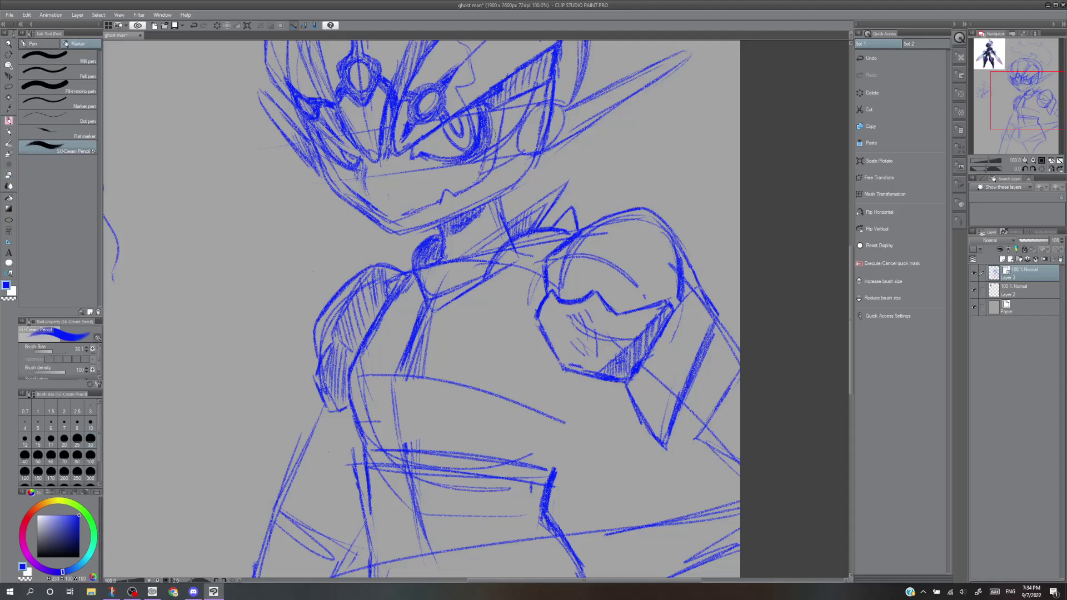
Draw the cheek line down from the right-hand eye's outer corner and clean up the strokes around it.
key(p)
drag(492, 113, 491, 161)
key(ctrl+z)
key(ctrl+z)
mouse_move(493, 114)
mouse_down()
mouse_move(495, 164)
mouse_move(494, 151)
mouse_move(492, 170)
mouse_move(459, 192)
mouse_move(468, 188)
mouse_up()
key(ctrl+z)
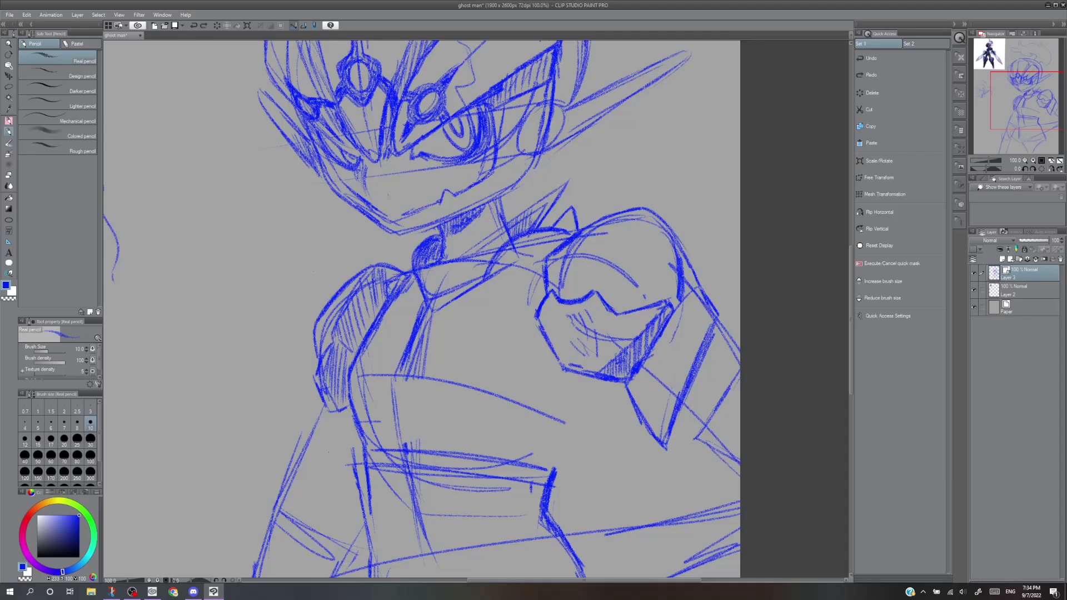
mouse_move(496, 156)
mouse_down()
mouse_move(495, 172)
mouse_move(478, 180)
mouse_up()
key(e)
mouse_move(503, 111)
mouse_down()
mouse_move(503, 136)
mouse_move(490, 135)
mouse_move(477, 170)
mouse_up()
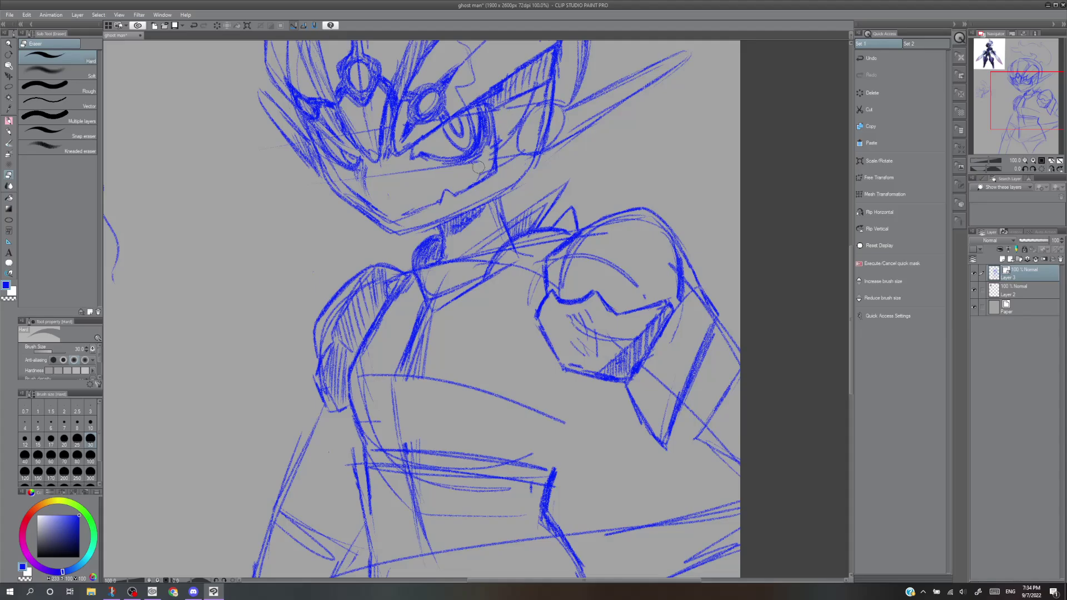
Sharpen the zigzag peak of the lower face guard and link it to the cheek line.
key(p)
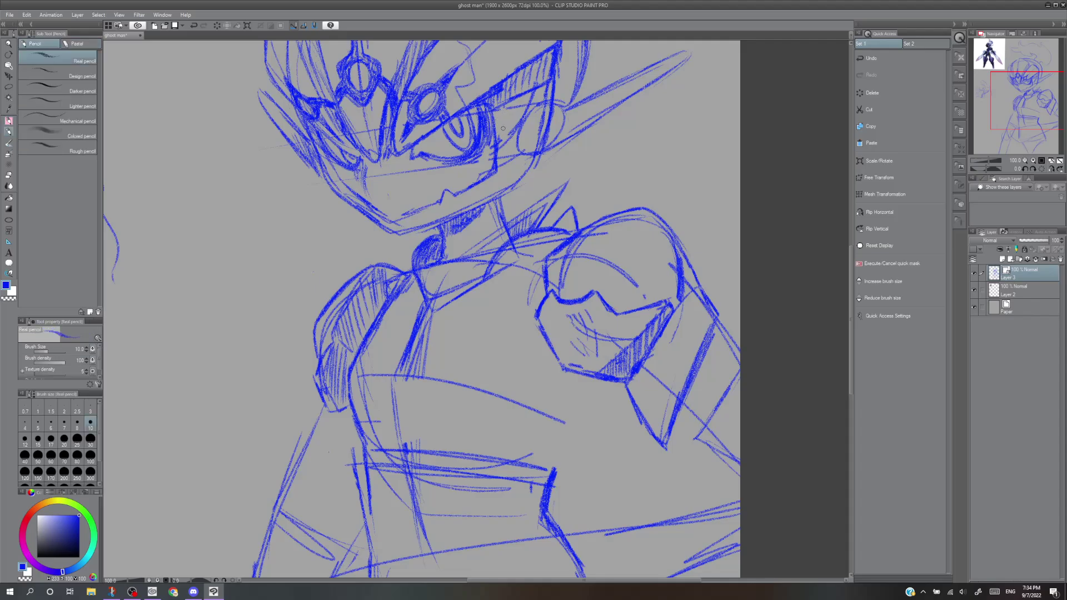
mouse_move(494, 113)
mouse_down()
mouse_move(561, 154)
mouse_move(470, 164)
mouse_move(458, 191)
mouse_move(441, 179)
mouse_move(430, 205)
mouse_up()
key(ctrl+z)
key(ctrl+z)
drag(448, 183, 415, 214)
key(e)
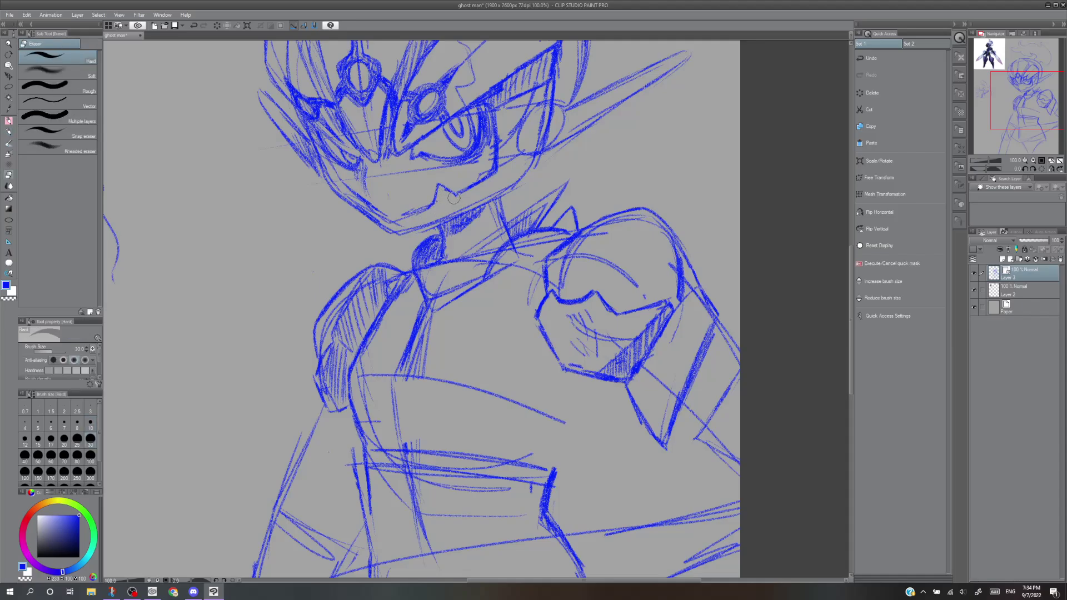
key(p)
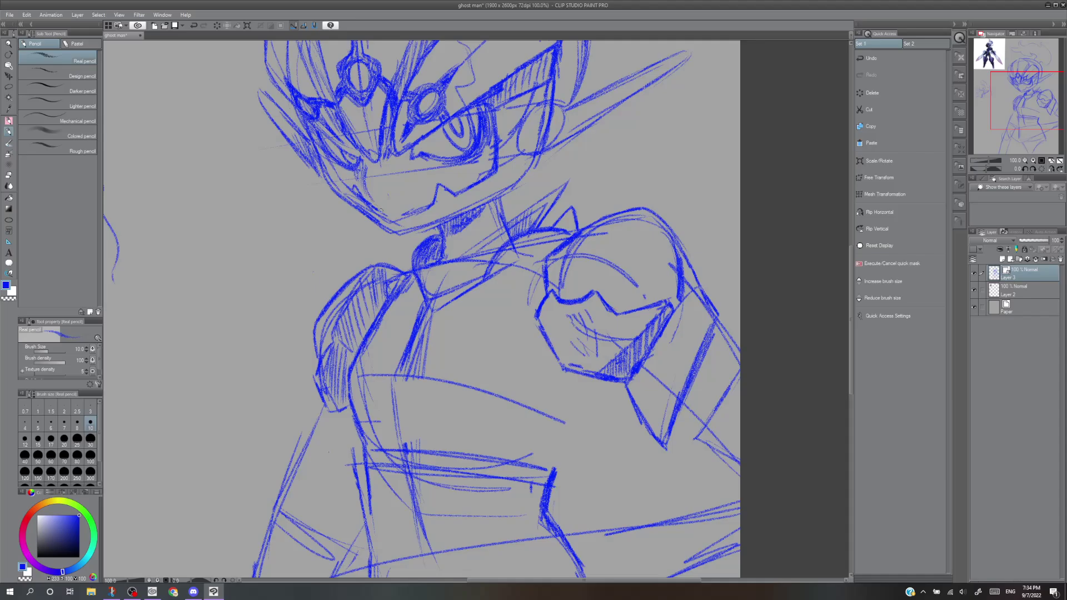
Reduce the eraser size to 17 and darken the neck's left edge below the jaw.
key(e)
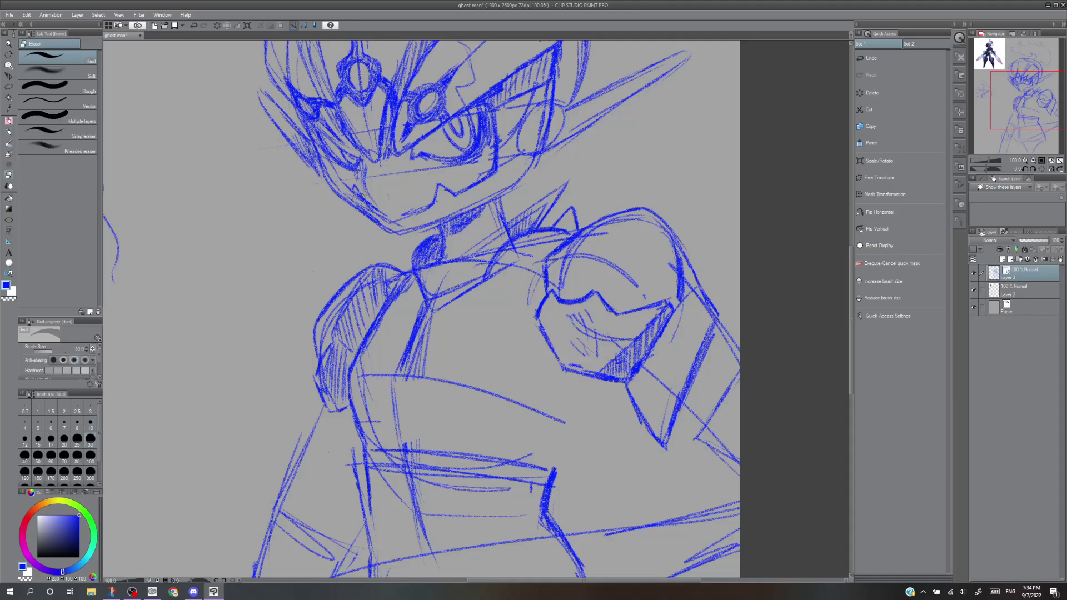
key(bracketleft)
key(bracketleft)
key(bracketleft)
key(p)
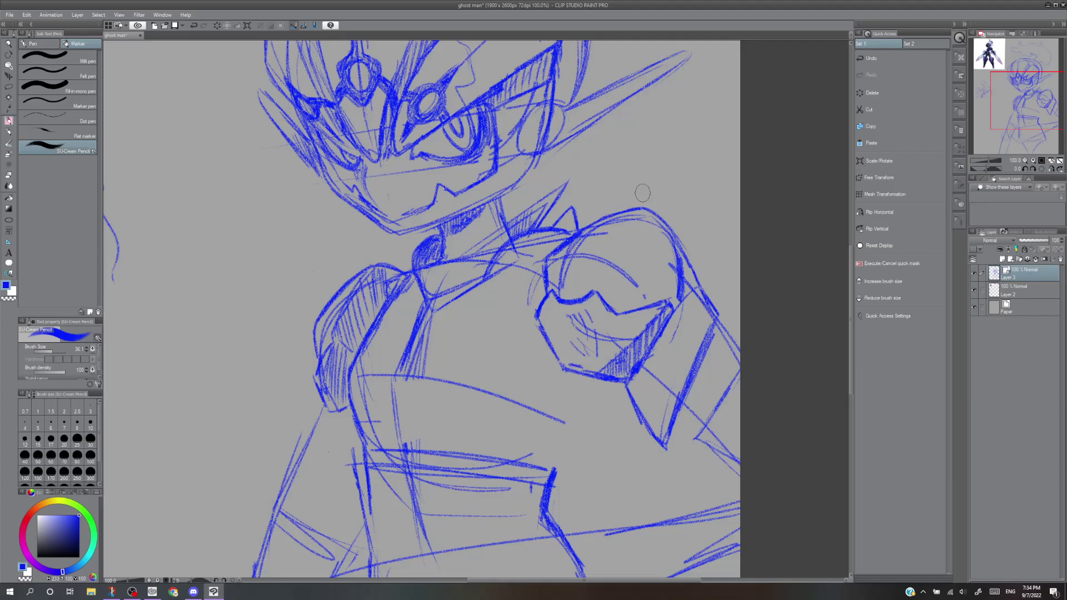
key(p)
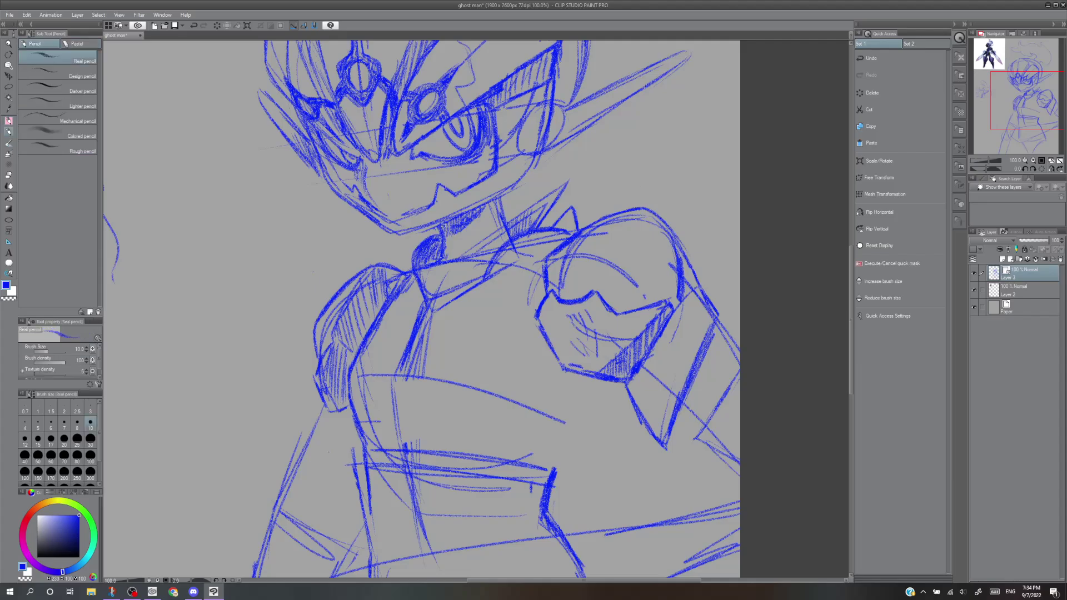
drag(447, 222, 444, 243)
Draw a curve across the right-hand shoulder dome and hatch a shaded band along its outer right side.
drag(1017, 98, 1027, 106)
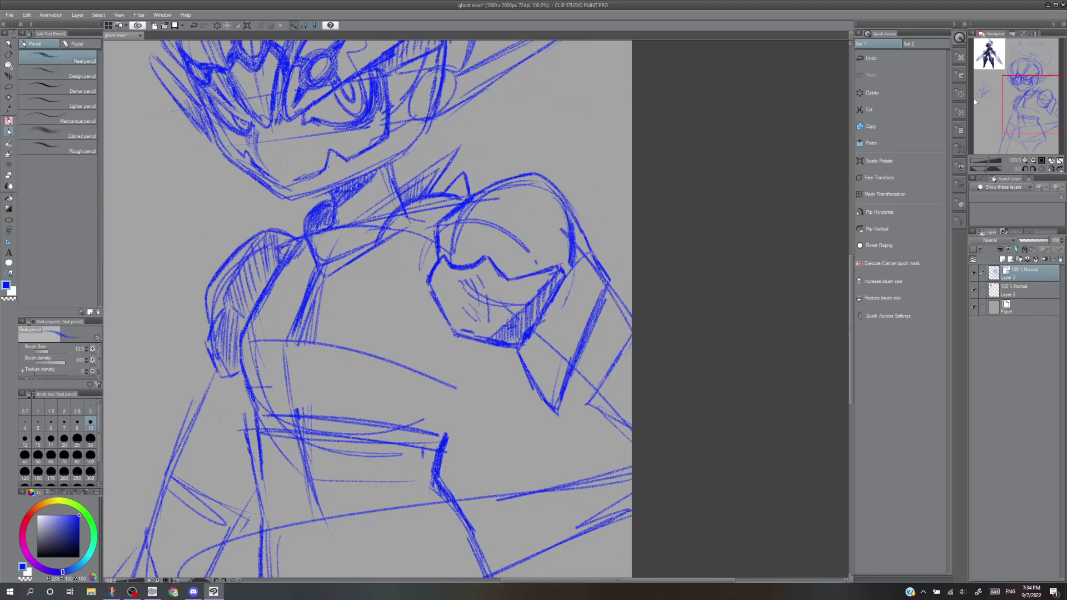
drag(536, 175, 568, 229)
drag(445, 223, 569, 234)
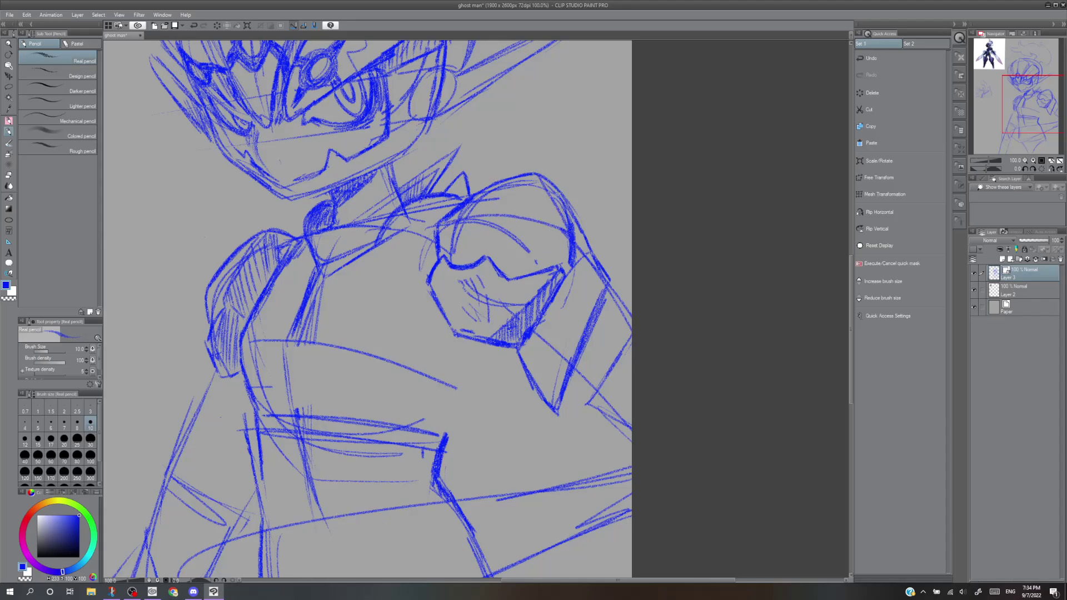
drag(540, 174, 573, 230)
mouse_move(546, 177)
mouse_down()
mouse_move(578, 203)
mouse_move(590, 245)
mouse_up()
mouse_move(560, 191)
mouse_down()
mouse_move(582, 223)
mouse_move(572, 262)
mouse_move(583, 259)
mouse_up()
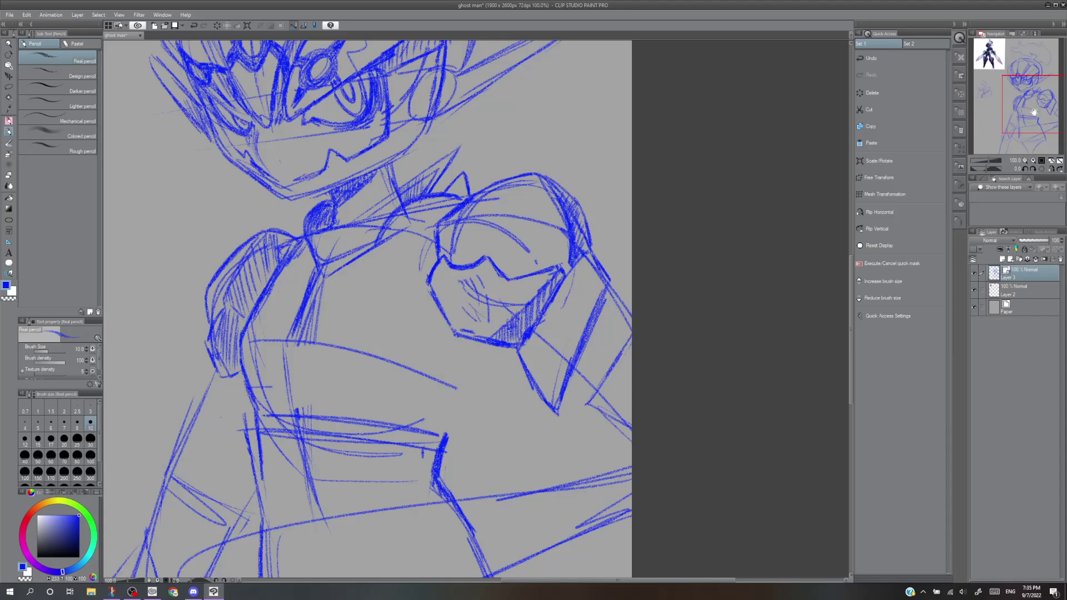
Touch up the tip of the helmet's long side spike and the spike above the forehead gem.
drag(1029, 111, 1014, 85)
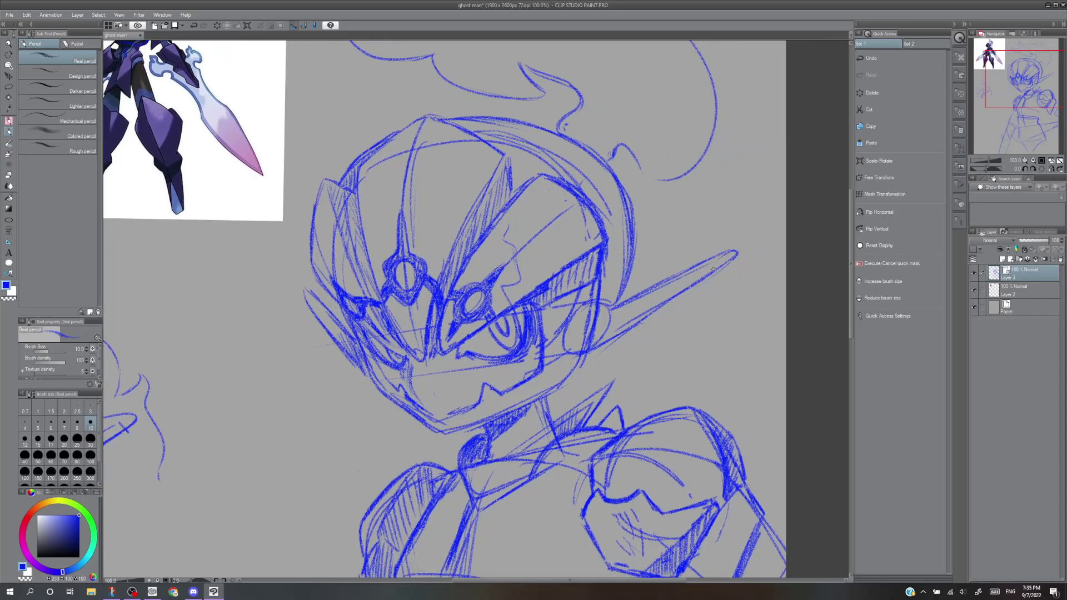
key(ctrl+z)
drag(731, 250, 737, 253)
mouse_move(405, 222)
mouse_down()
mouse_move(402, 257)
mouse_move(394, 250)
mouse_up()
key(ctrl+z)
mouse_move(399, 211)
mouse_down()
mouse_move(409, 258)
mouse_move(401, 247)
mouse_move(399, 260)
mouse_up()
Draw the torso's stepped right edge from the lower shoulder plate to the waist and erase the surplus upper line.
drag(1029, 87, 1034, 117)
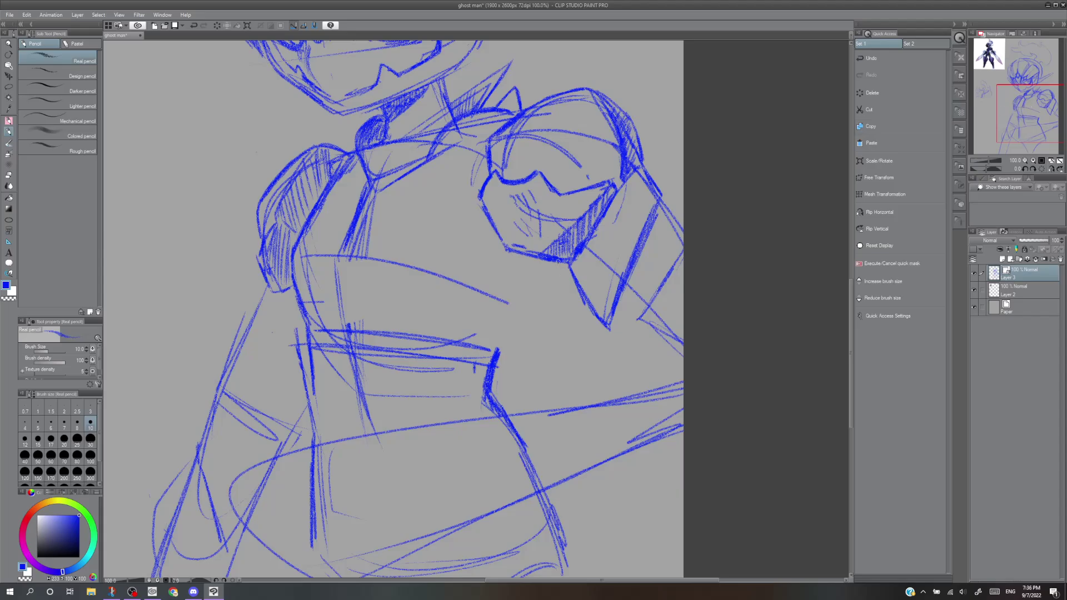
mouse_move(561, 262)
mouse_down()
mouse_move(547, 301)
mouse_move(518, 313)
mouse_up()
mouse_move(542, 304)
mouse_down()
mouse_move(500, 317)
mouse_move(491, 361)
mouse_up()
mouse_move(504, 322)
mouse_down()
mouse_move(494, 352)
mouse_move(506, 315)
mouse_move(538, 309)
mouse_up()
mouse_move(555, 274)
mouse_down()
mouse_move(538, 321)
mouse_move(506, 331)
mouse_move(530, 323)
mouse_up()
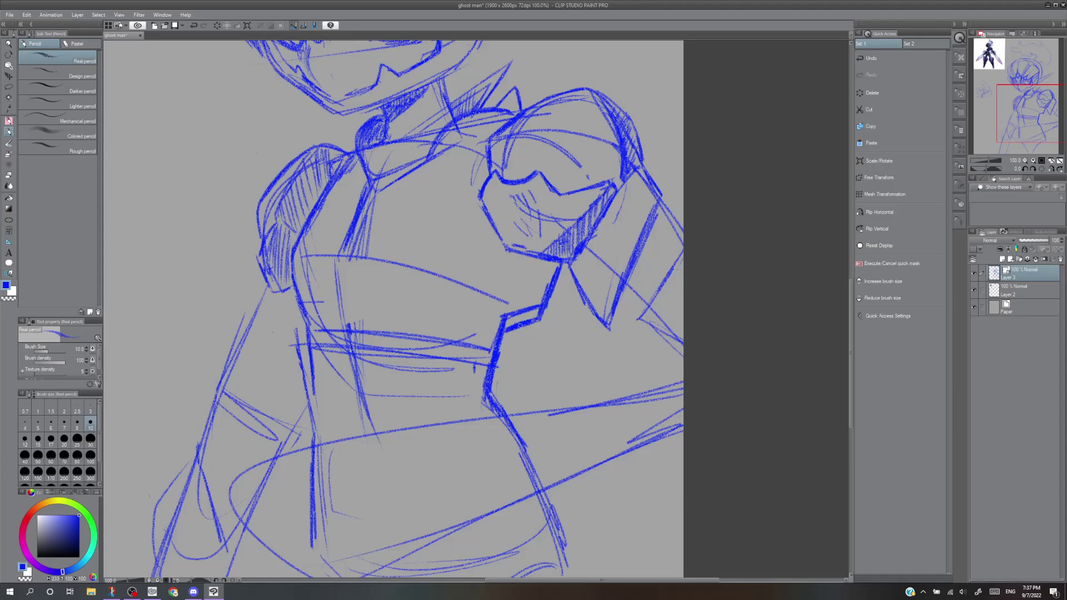
mouse_move(561, 261)
mouse_down()
mouse_move(533, 311)
mouse_move(520, 304)
mouse_move(503, 322)
mouse_move(524, 309)
mouse_up()
key(e)
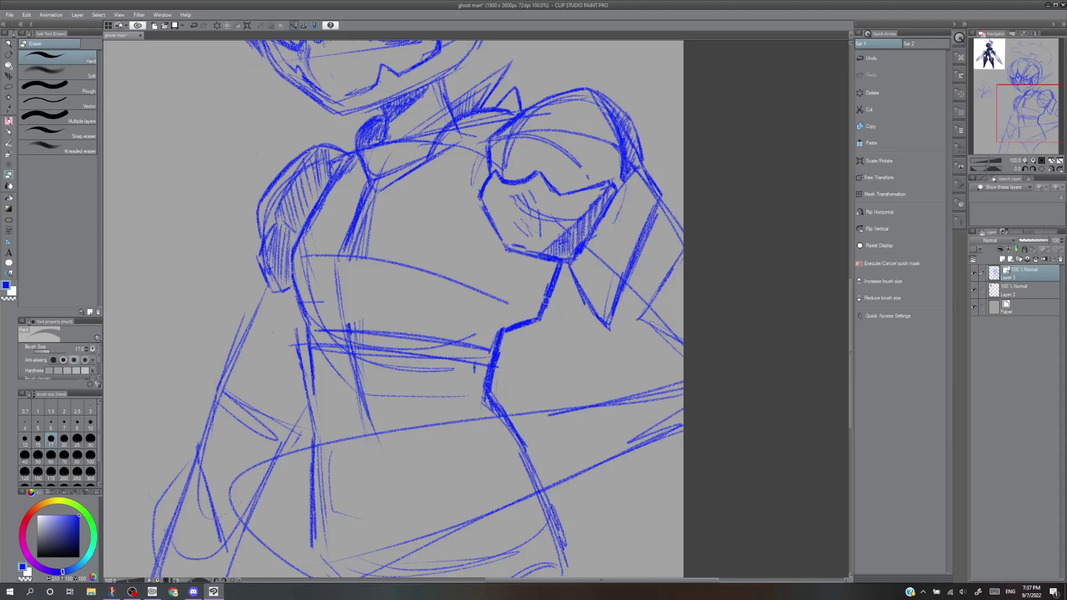
key(p)
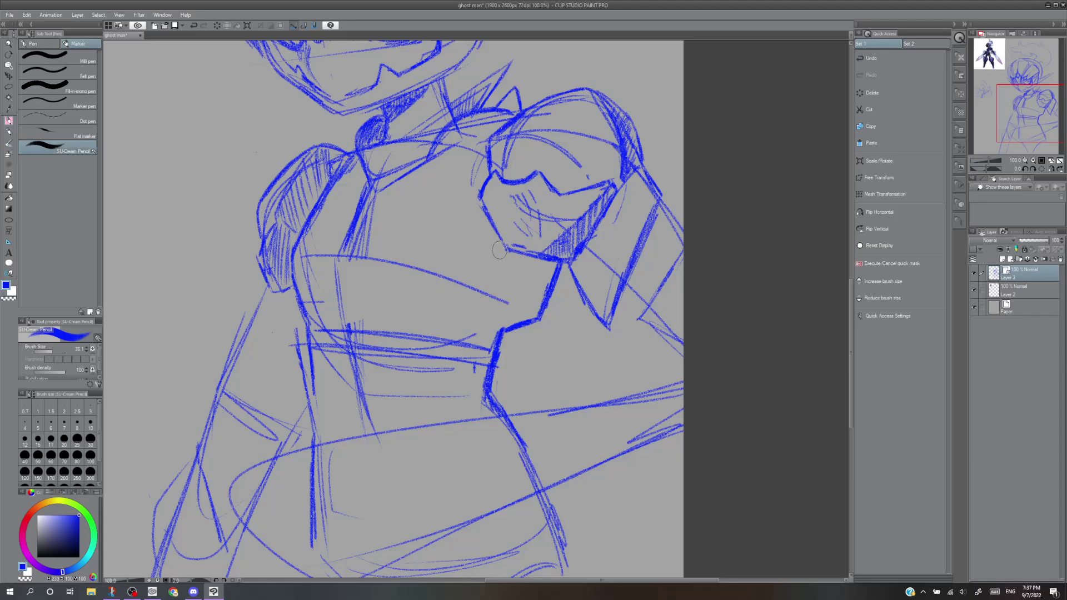
key(p)
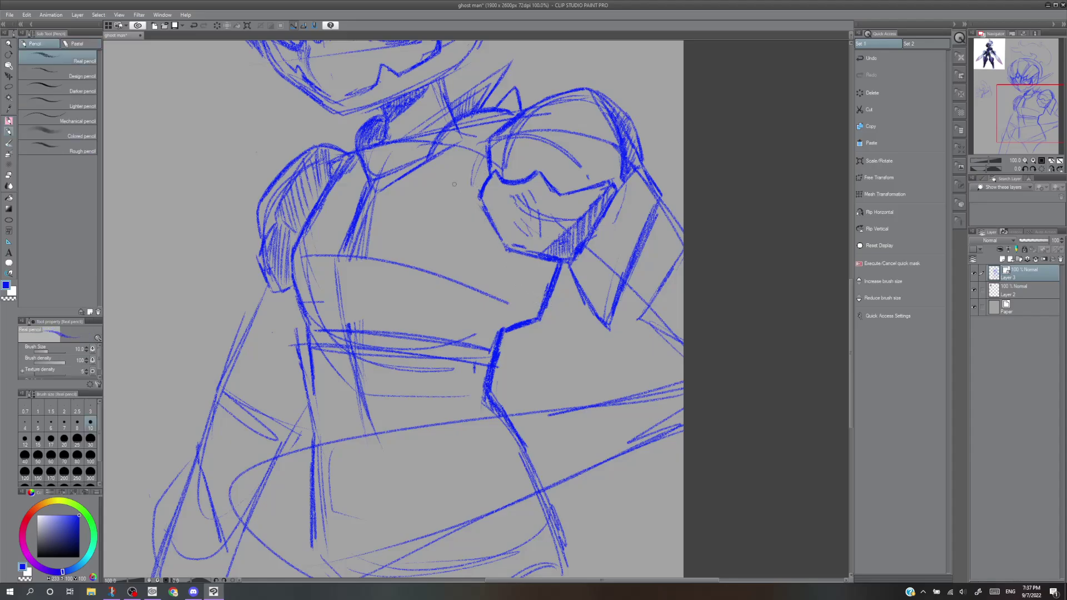
Sketch an angular chest panel edge beside the right-hand shoulder plate and a slanted line down from the plate's lower left corner.
mouse_move(478, 166)
mouse_down()
mouse_move(417, 207)
mouse_move(460, 272)
mouse_up()
drag(420, 209, 470, 274)
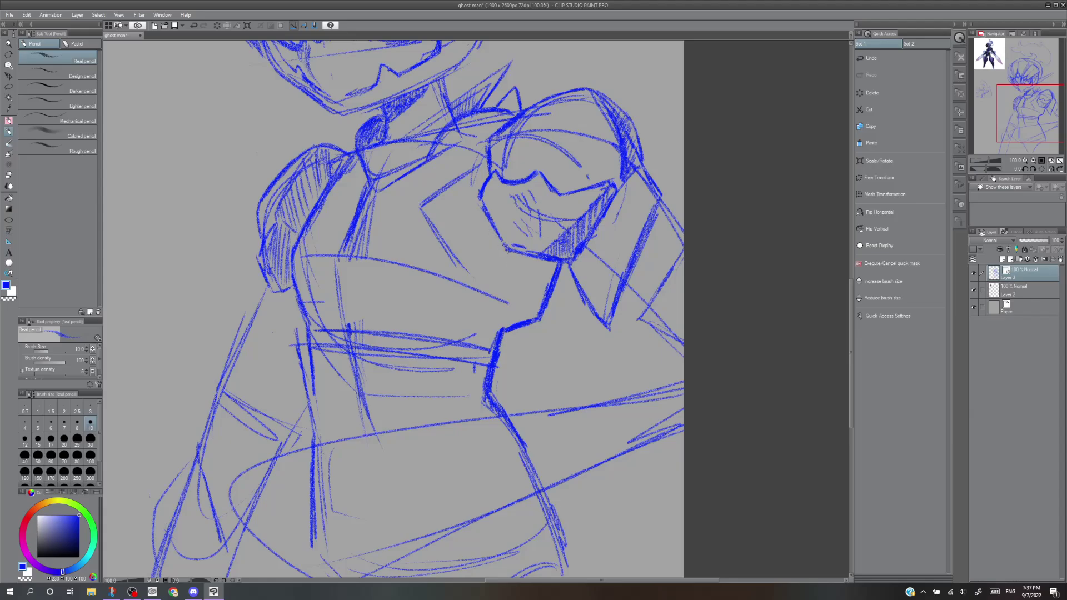
drag(426, 205, 466, 268)
key(ctrl+z)
drag(510, 254, 492, 307)
drag(426, 213, 476, 256)
drag(424, 211, 475, 256)
Draw a second angled chest panel edge closer to the right-hand shoulder plate.
mouse_move(478, 165)
mouse_down()
mouse_move(440, 201)
mouse_move(479, 252)
mouse_up()
drag(459, 223, 478, 254)
drag(447, 205, 476, 247)
key(ctrl+z)
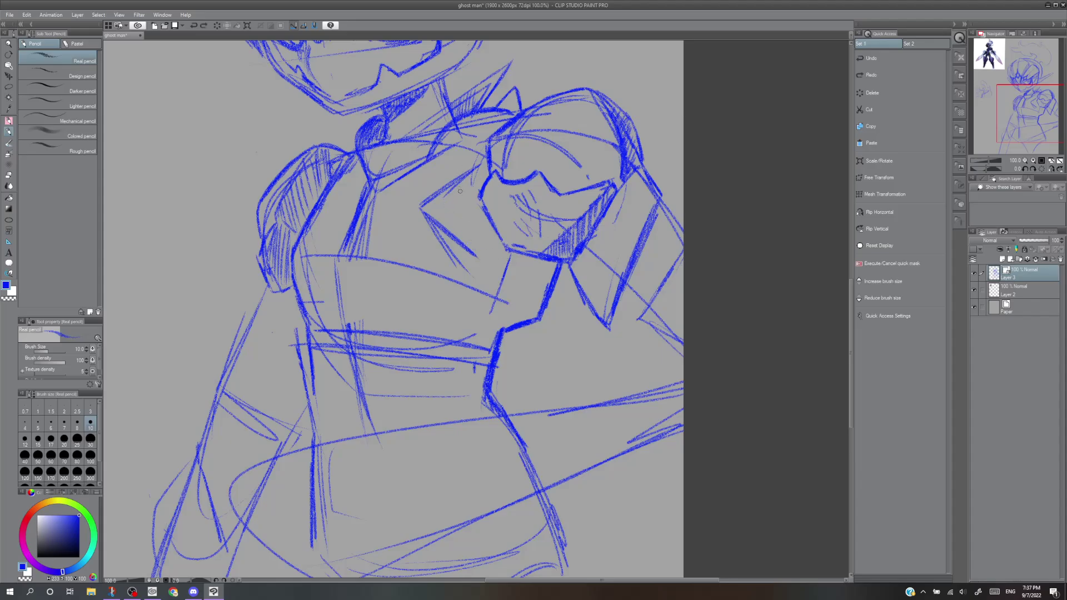
key(ctrl+z)
mouse_move(481, 161)
mouse_down()
mouse_move(435, 194)
mouse_move(481, 260)
mouse_up()
drag(438, 199, 481, 259)
mouse_move(481, 164)
mouse_down()
mouse_move(441, 194)
mouse_move(482, 262)
mouse_up()
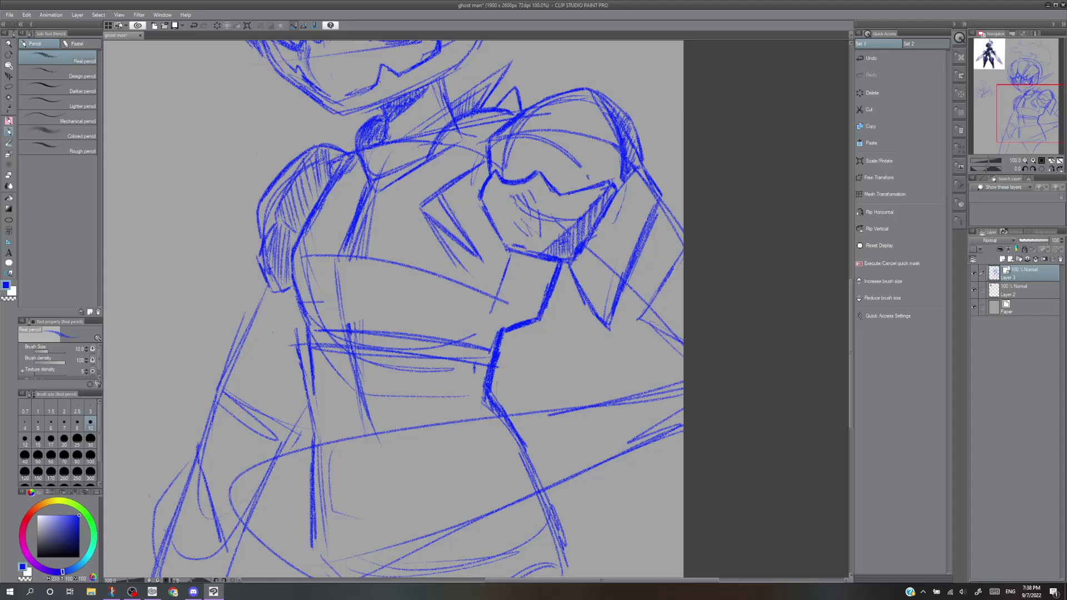
drag(447, 202, 476, 248)
Erase the first, outer chest panel edge around the newer angled line.
key(e)
drag(431, 196, 480, 272)
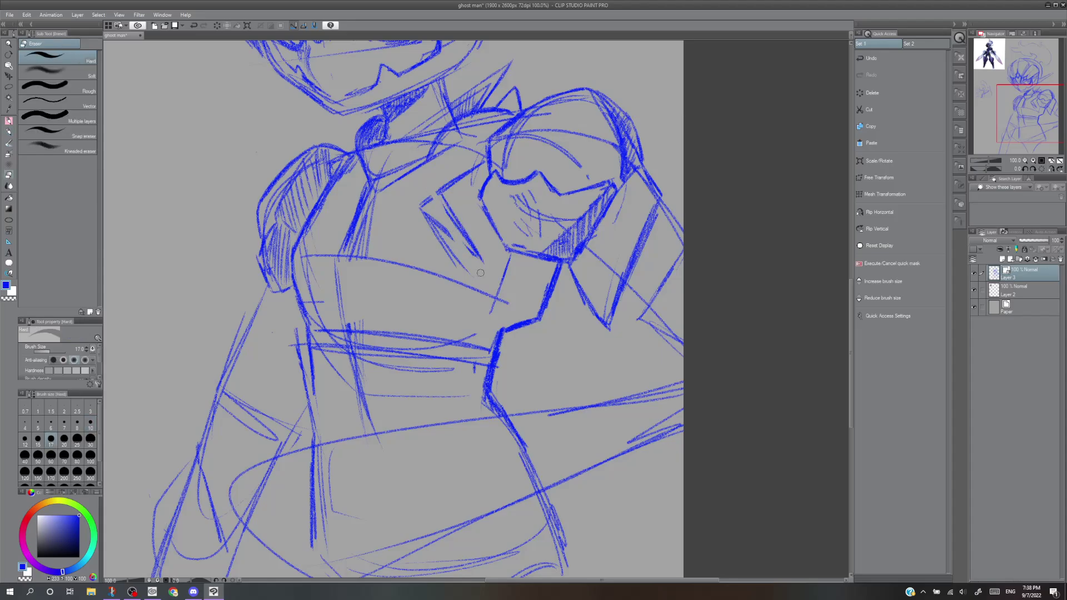
drag(429, 194, 482, 266)
mouse_move(435, 219)
mouse_down()
mouse_move(465, 265)
mouse_move(418, 195)
mouse_up()
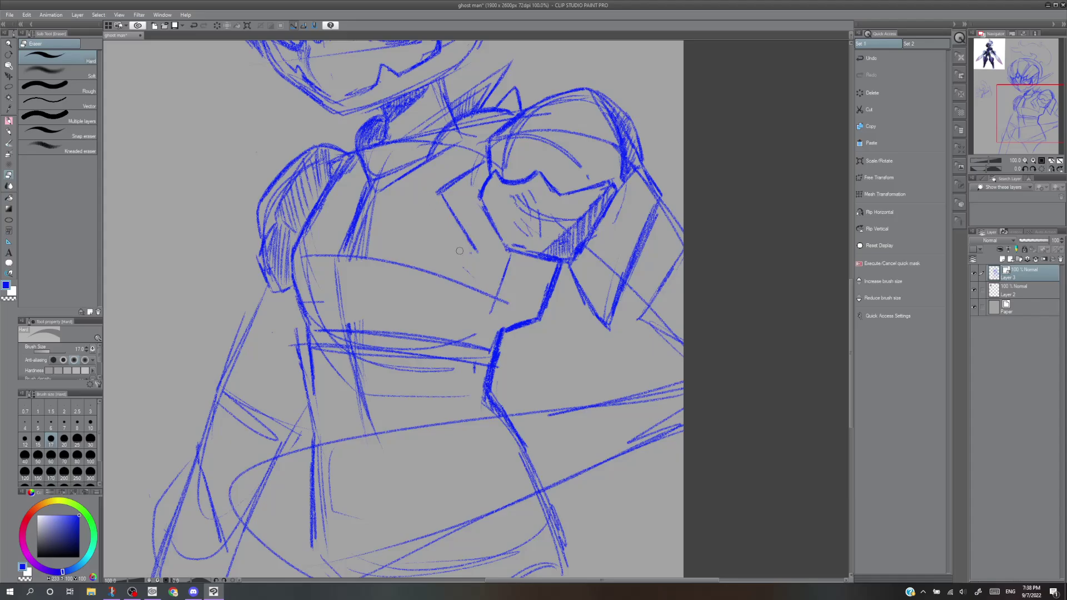
key(p)
key(p)
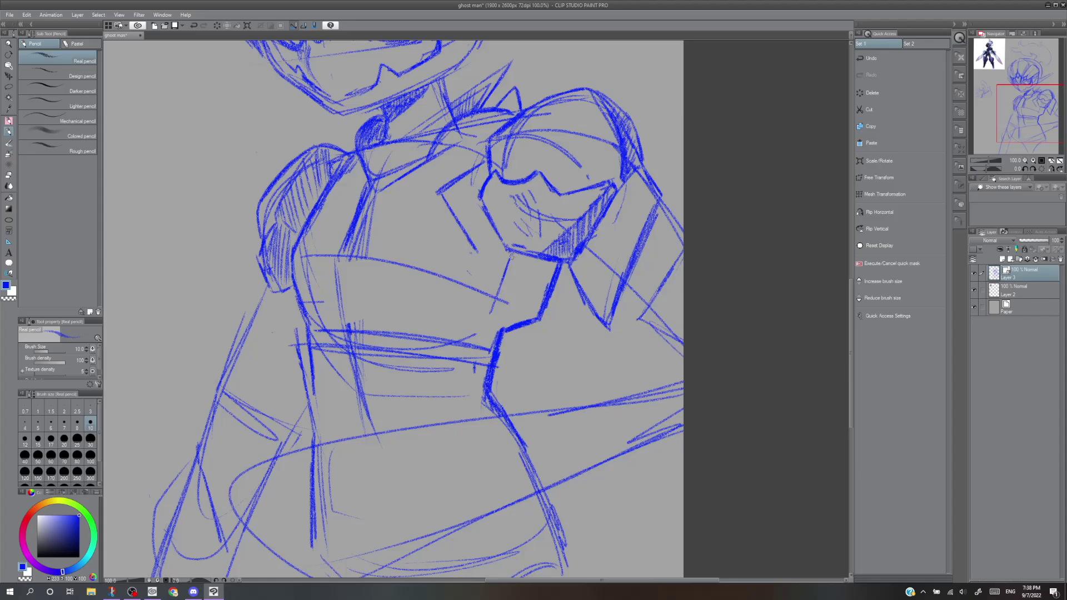
Extend the chest panel's lower side lines from the right-hand shoulder plate and curve them into the waistline.
drag(511, 255, 498, 298)
mouse_move(478, 256)
mouse_down()
mouse_move(462, 297)
mouse_move(475, 260)
mouse_move(465, 296)
mouse_move(484, 273)
mouse_move(490, 318)
mouse_up()
key(ctrl+z)
drag(489, 316, 463, 345)
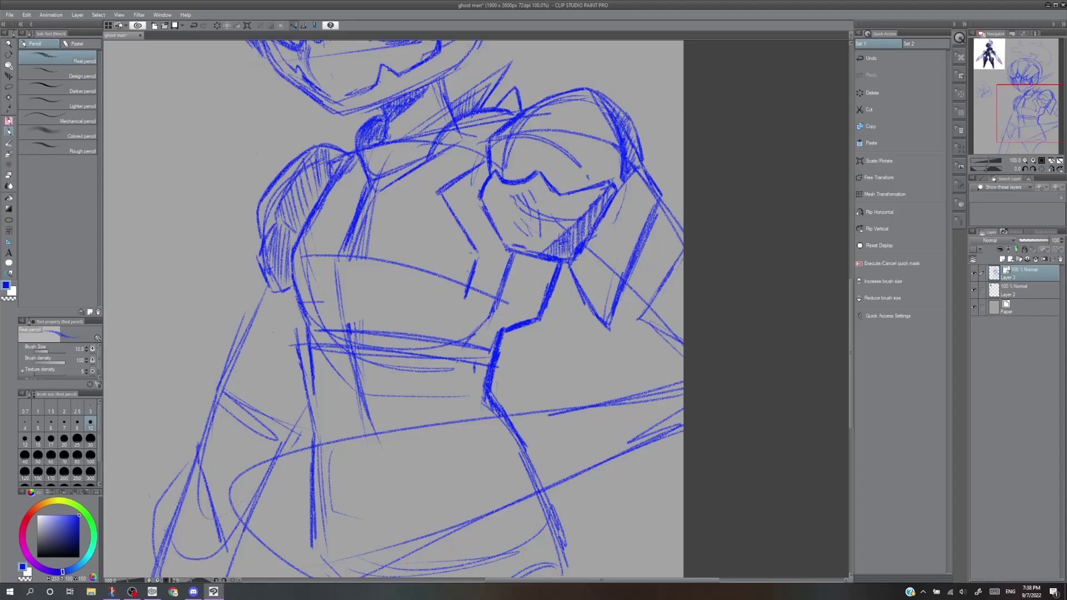
Redraw the chest panel's inner edge so that it angles inward from the right-hand shoulder plate to the waistline.
key(ctrl+z)
drag(465, 296, 428, 327)
key(ctrl+z)
mouse_move(492, 315)
mouse_down()
mouse_move(455, 342)
mouse_move(462, 338)
mouse_up()
key(ctrl+z)
drag(467, 300, 435, 321)
Extend the panel's two edges down over the belly as roughly parallel slanted lines below the waistline.
mouse_move(457, 307)
mouse_down()
mouse_move(427, 328)
mouse_move(442, 321)
mouse_move(421, 366)
mouse_move(425, 323)
mouse_move(405, 417)
mouse_up()
key(ctrl+z)
drag(428, 328, 406, 426)
drag(455, 345, 431, 418)
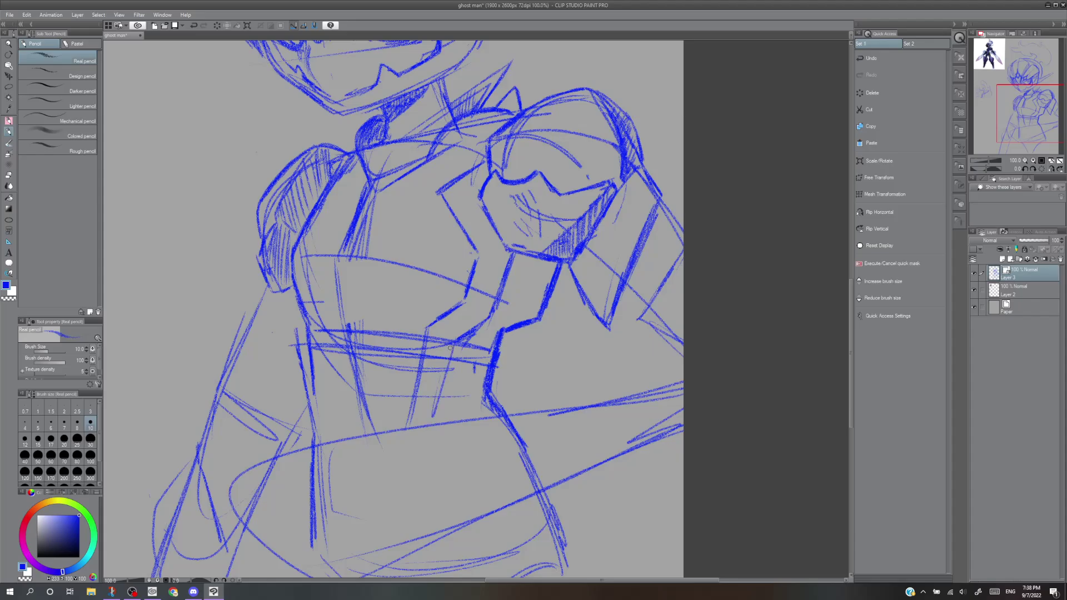
key(ctrl+z)
drag(455, 342, 426, 475)
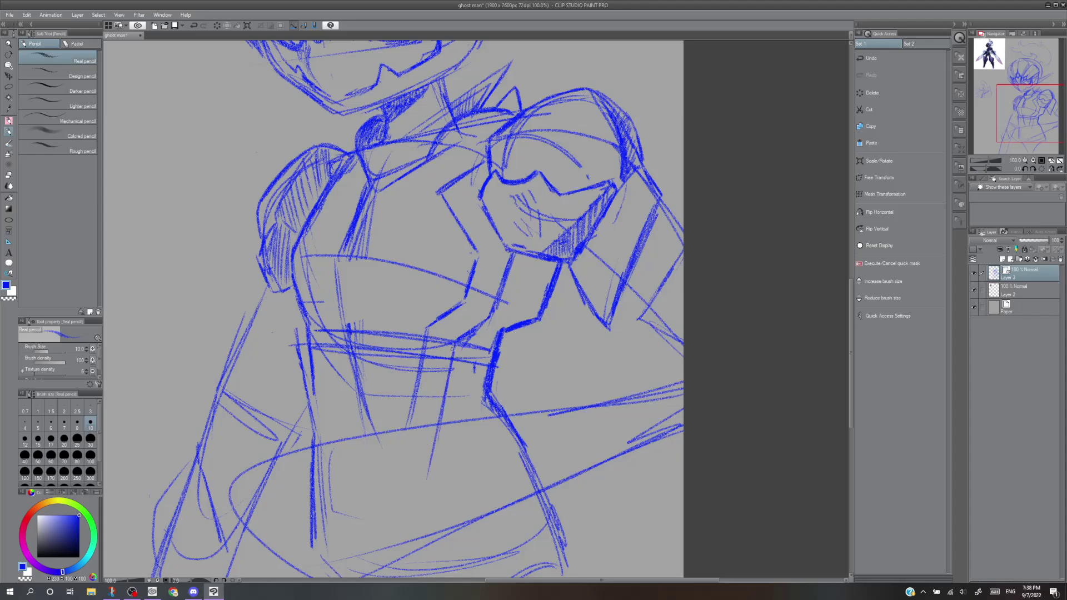
mouse_move(428, 328)
mouse_down()
mouse_move(399, 464)
mouse_move(406, 453)
mouse_up()
Close the inner abdominal panel with a left-hand curve and a right-hand line meeting in a pointed V.
mouse_move(411, 410)
mouse_down()
mouse_move(392, 474)
mouse_move(340, 417)
mouse_up()
drag(308, 334, 336, 438)
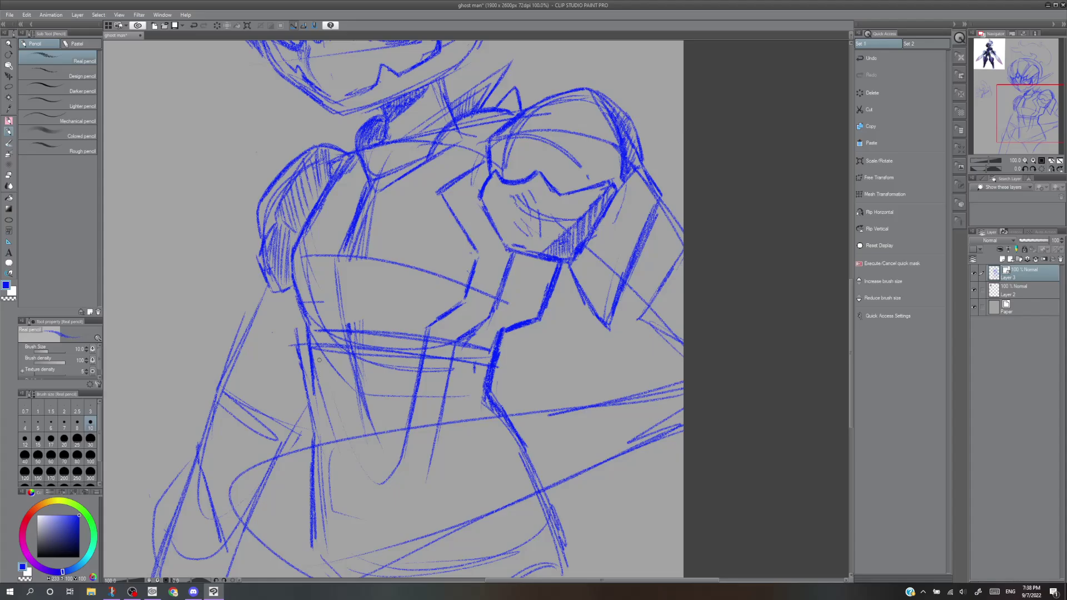
key(ctrl+z)
mouse_move(314, 372)
mouse_down()
mouse_move(327, 431)
mouse_move(316, 381)
mouse_move(373, 481)
mouse_up()
drag(423, 357, 383, 481)
drag(416, 391, 378, 482)
key(ctrl+z)
drag(422, 360, 387, 478)
drag(404, 433, 375, 488)
Darken the outer right-hand belly line and curve it to a second tip just below the inner V.
drag(450, 364, 437, 448)
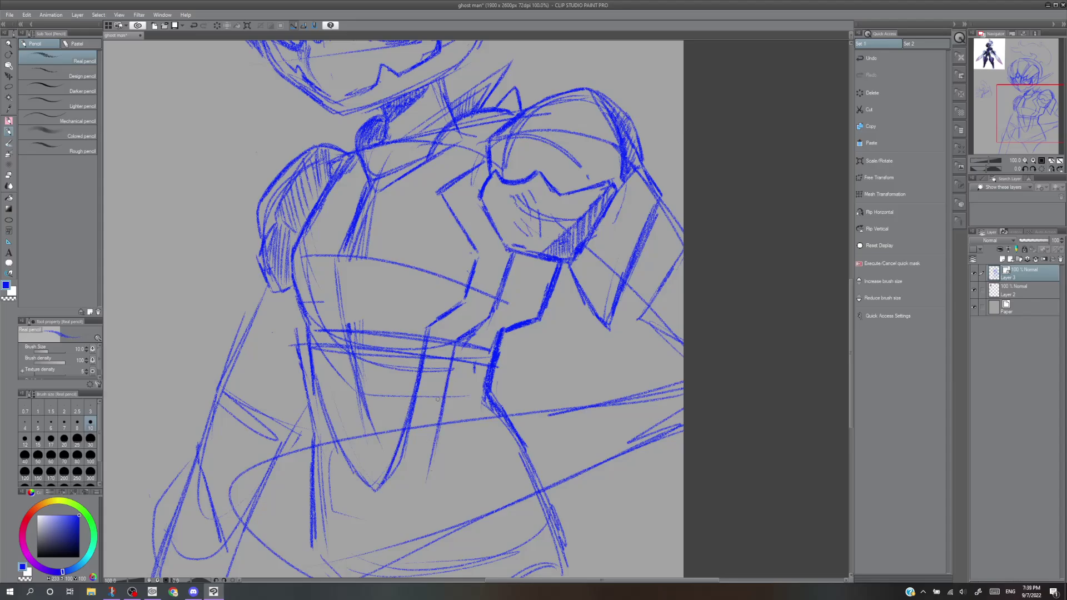
drag(439, 397, 422, 476)
drag(428, 432, 413, 492)
drag(450, 361, 413, 491)
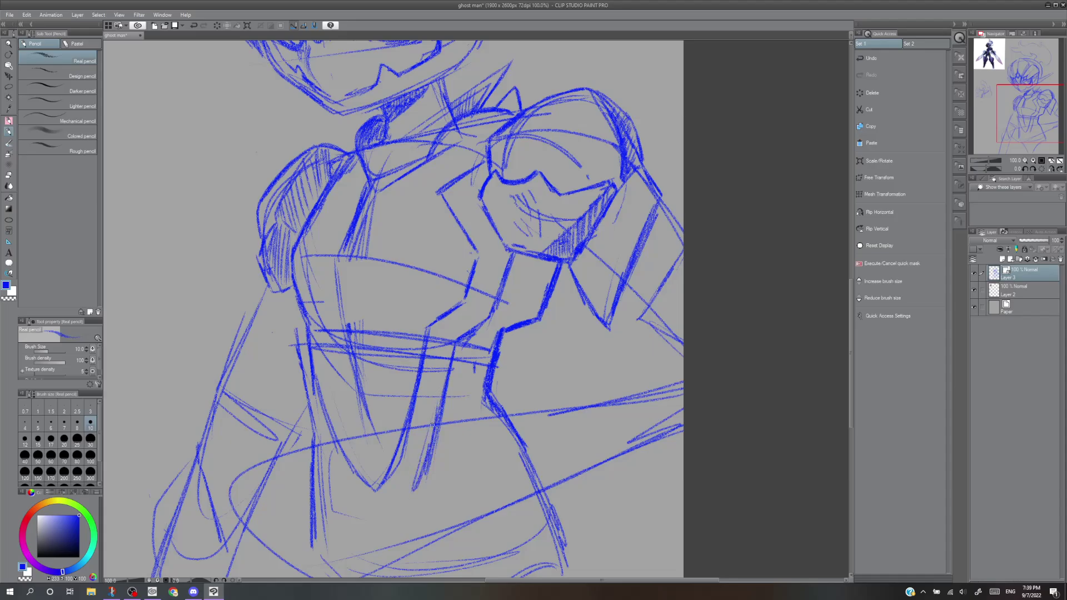
mouse_move(433, 429)
mouse_down()
mouse_move(407, 495)
mouse_move(365, 514)
mouse_up()
Reinforce the left-hand waist contour and add short slanted strokes where it meets the arm.
drag(307, 339, 314, 425)
drag(306, 367, 312, 405)
key(ctrl+z)
drag(305, 355, 317, 437)
drag(311, 390, 317, 437)
mouse_move(314, 371)
mouse_down()
mouse_move(320, 411)
mouse_move(308, 395)
mouse_move(297, 414)
mouse_up()
mouse_move(311, 387)
mouse_down()
mouse_move(299, 407)
mouse_move(309, 473)
mouse_up()
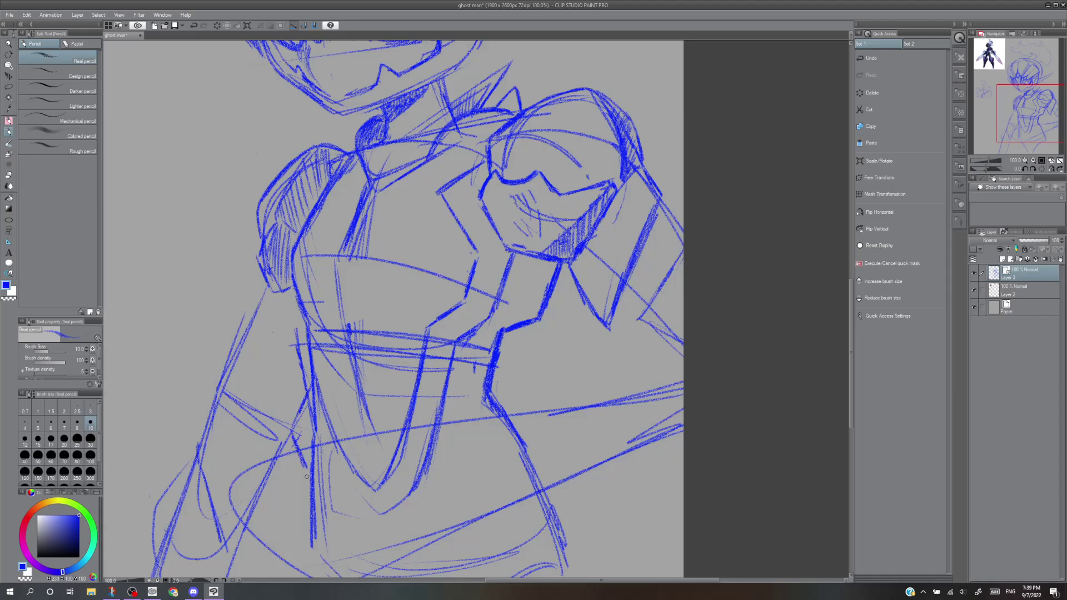
drag(291, 431, 306, 479)
Draw the outer V's left-hand edge from the waistline down towards its tip, parallel to the inner edge.
drag(310, 387, 323, 438)
drag(310, 395, 349, 496)
drag(323, 445, 360, 504)
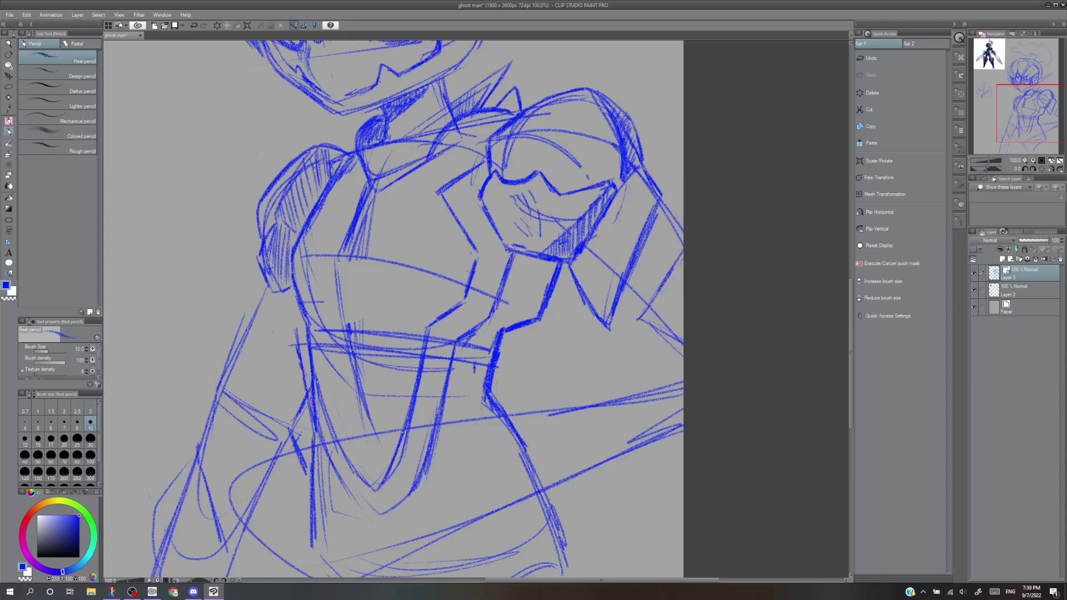
drag(310, 350, 316, 380)
mouse_move(311, 339)
mouse_down()
mouse_move(324, 446)
mouse_move(348, 500)
mouse_up()
drag(321, 434, 354, 501)
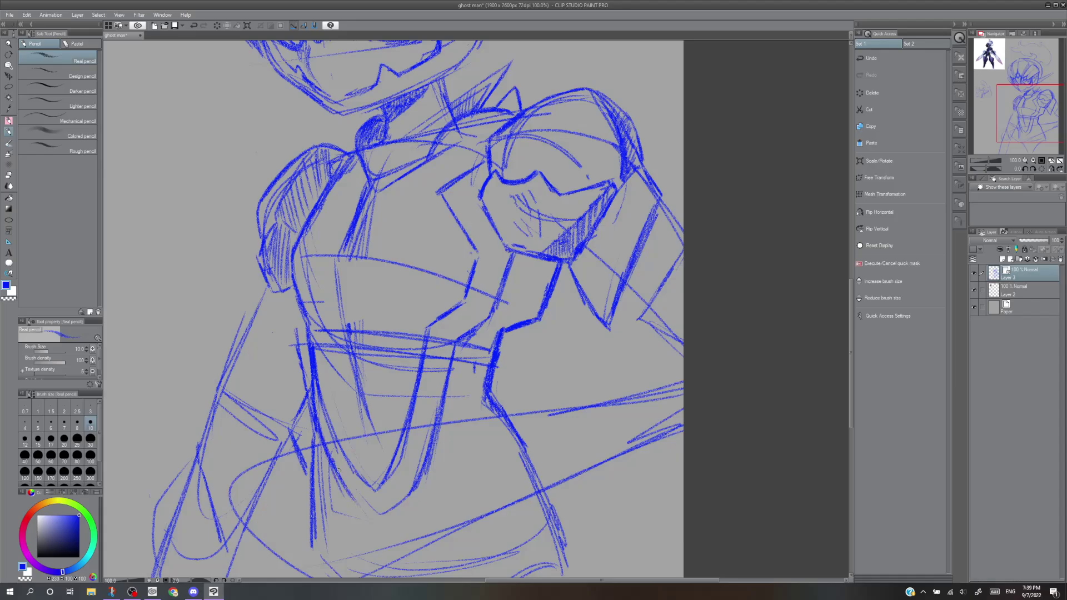
Darken the outer V's lower edges and join them at the bottom tip.
drag(334, 463, 365, 512)
drag(423, 472, 387, 514)
drag(454, 342, 410, 466)
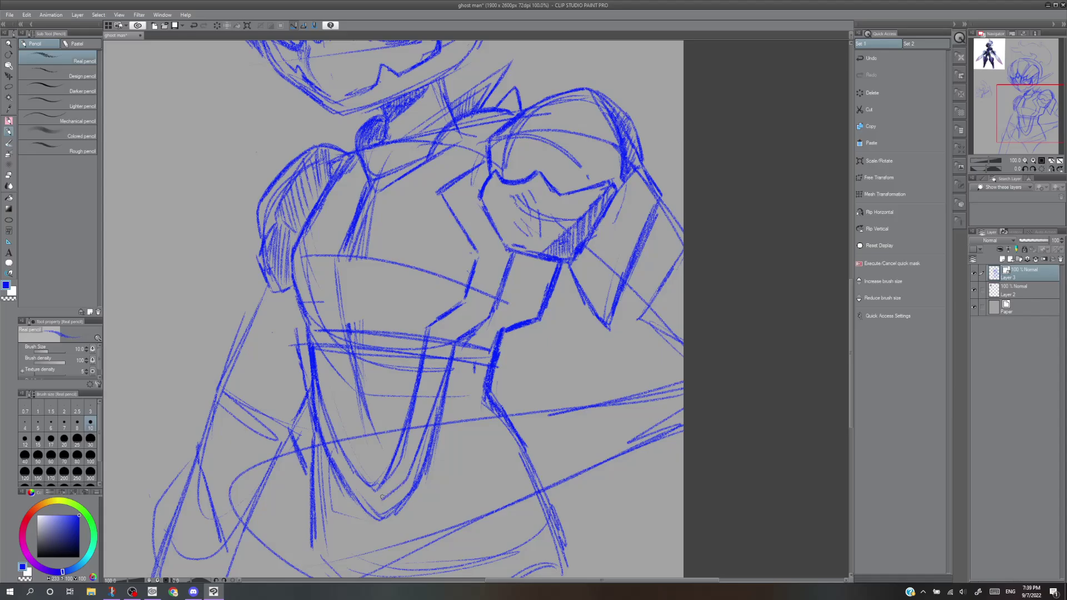
mouse_move(399, 486)
mouse_down()
mouse_move(371, 505)
mouse_move(355, 497)
mouse_move(359, 507)
mouse_up()
Thicken the inner V's edges with hatching strokes, mainly along the right-hand side.
drag(417, 361, 383, 471)
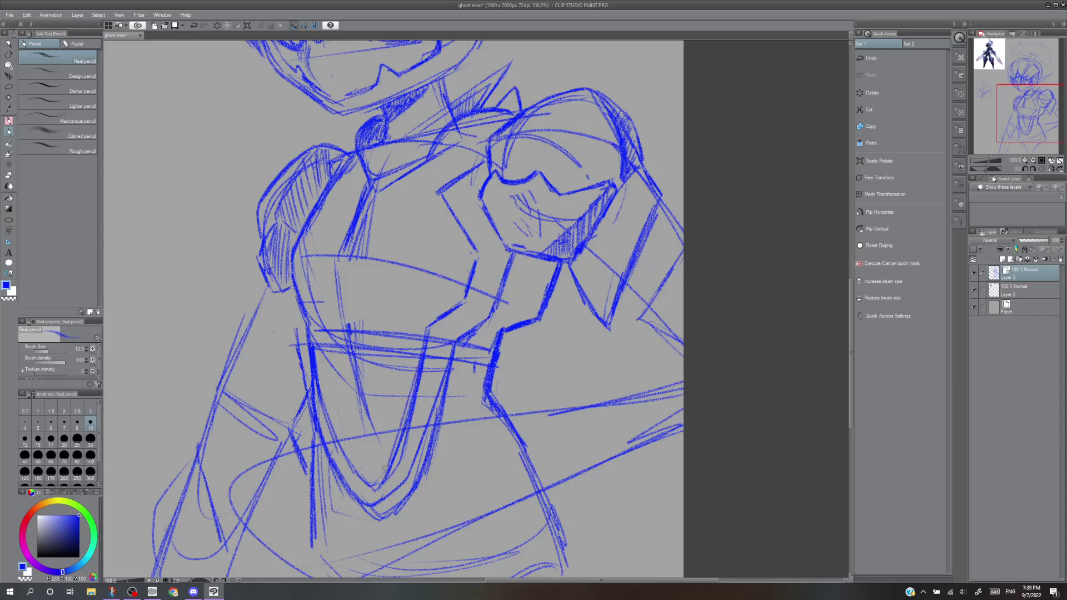
drag(408, 395, 380, 462)
key(ctrl+z)
drag(418, 369, 389, 457)
drag(409, 395, 393, 436)
drag(395, 436, 376, 466)
key(ctrl+z)
mouse_move(412, 380)
mouse_down()
mouse_move(377, 473)
mouse_move(342, 449)
mouse_up()
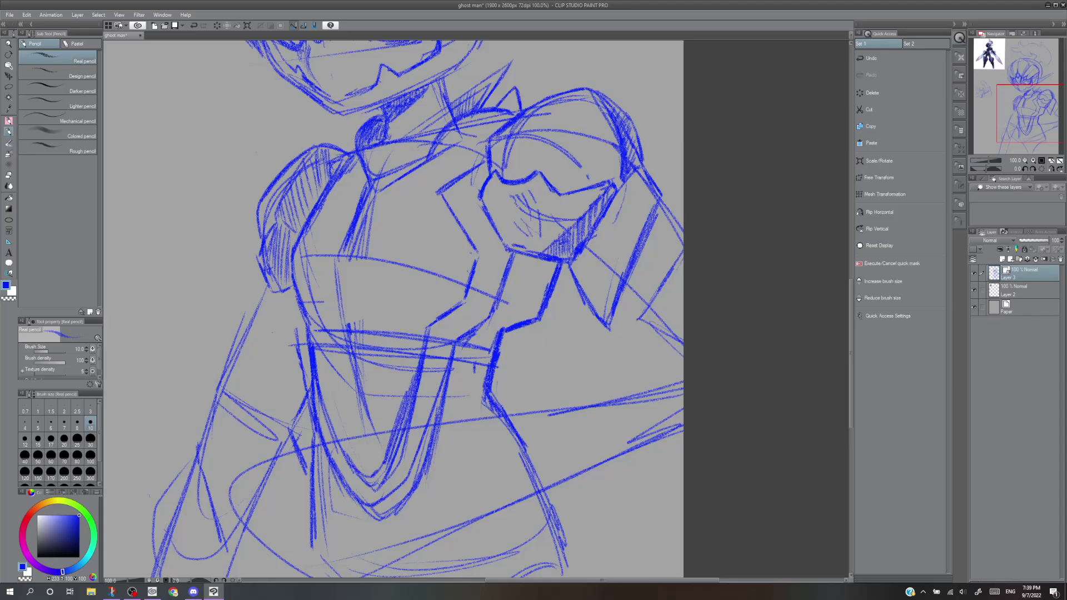
drag(317, 374, 327, 414)
drag(418, 365, 393, 427)
Erase the excess hatching along the inner V's right-hand edge to thin it.
key(e)
mouse_move(425, 369)
mouse_down()
mouse_move(392, 469)
mouse_move(380, 476)
mouse_up()
drag(417, 387, 396, 449)
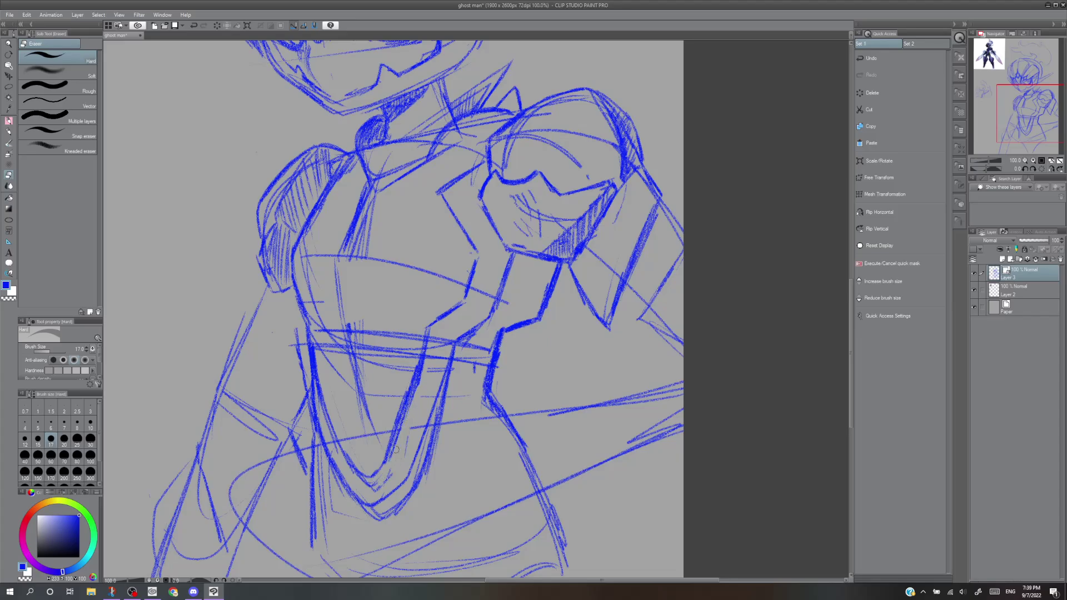
drag(410, 367, 383, 443)
drag(409, 389, 379, 457)
click(132, 591)
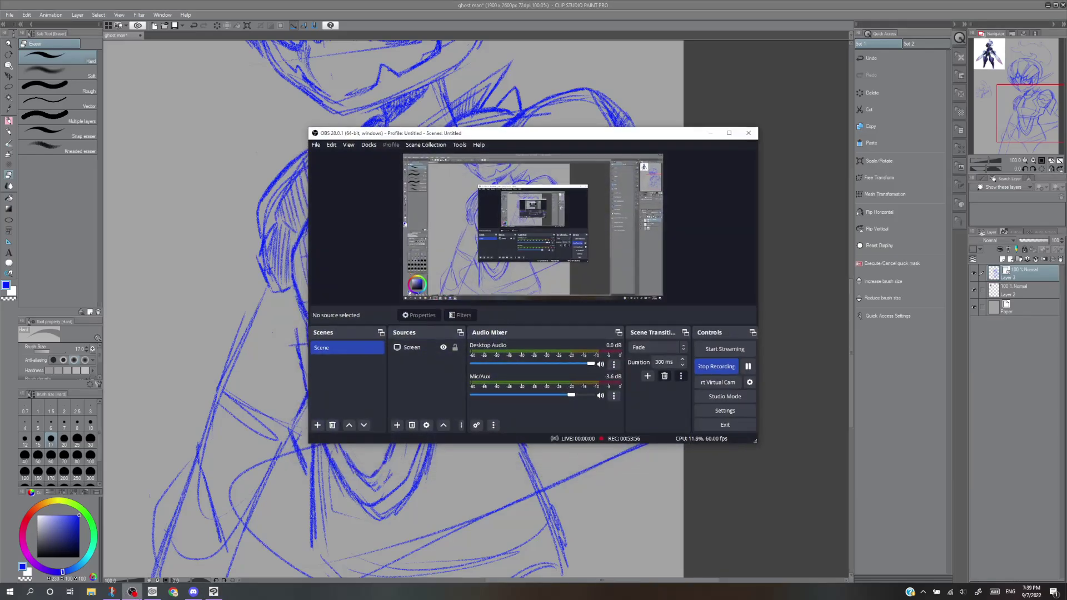
click(131, 592)
Erase the remaining stray marks inside the V and the outer V's rough right-hand edge.
drag(413, 366, 390, 429)
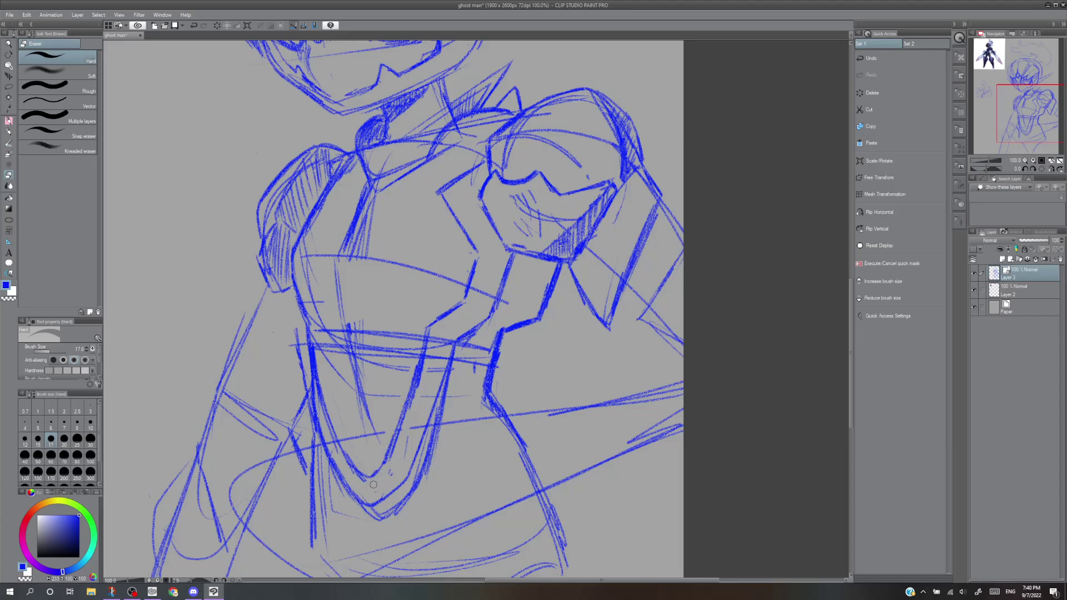
mouse_move(433, 448)
mouse_down()
mouse_move(428, 461)
mouse_move(446, 381)
mouse_up()
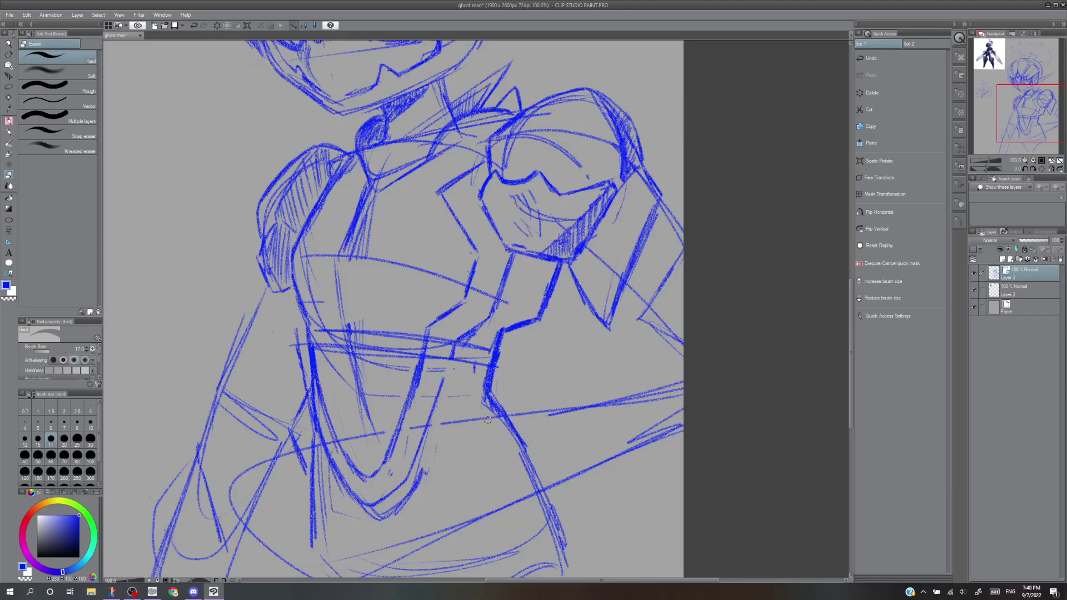
key(p)
key(p)
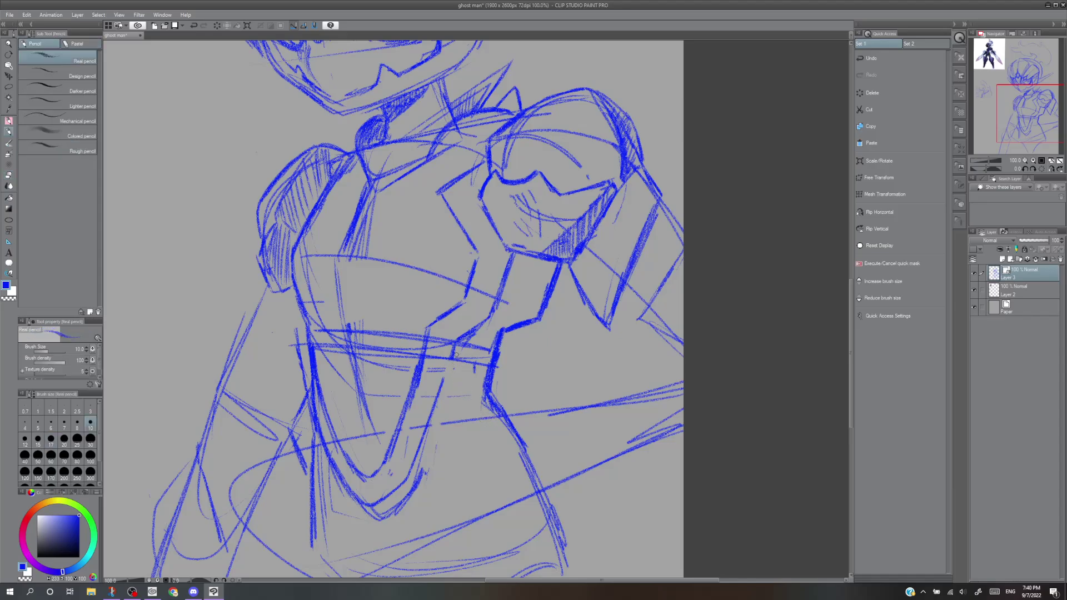
Redraw the outer V's right-hand edge from the waistline towards the tip and touch up the inner edge.
mouse_move(457, 346)
mouse_down()
mouse_move(441, 398)
mouse_move(442, 386)
mouse_up()
drag(444, 397, 400, 486)
drag(412, 393, 395, 432)
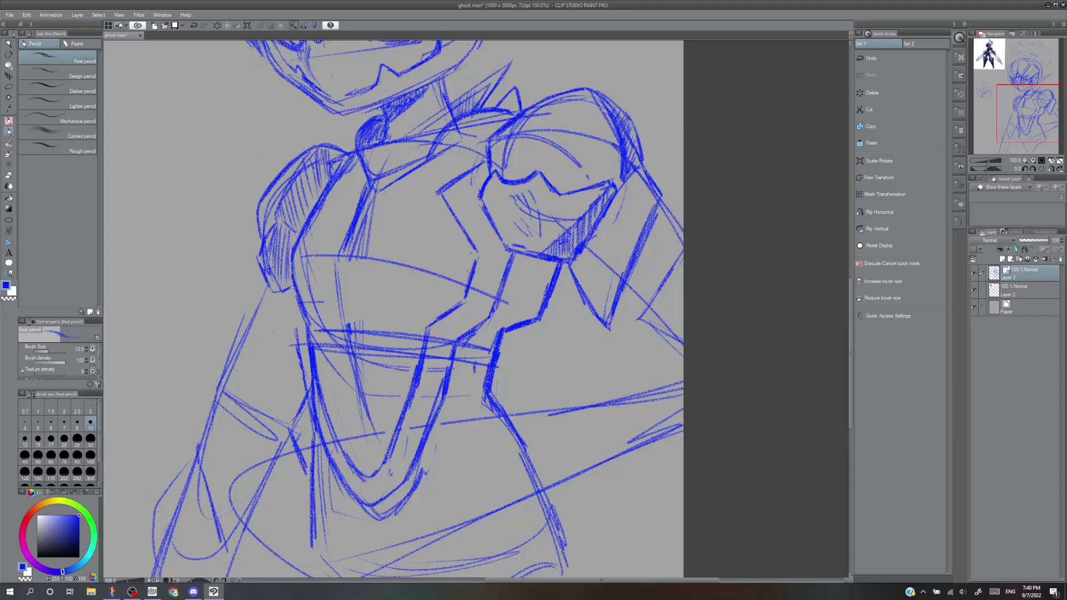
drag(423, 384, 405, 417)
drag(379, 469, 384, 460)
Erase the rough strokes around the inner V's right-hand edge and between the two V lines.
key(e)
drag(416, 361, 381, 440)
mouse_move(409, 397)
mouse_down()
mouse_move(391, 443)
mouse_move(436, 393)
mouse_move(407, 465)
mouse_move(437, 382)
mouse_move(438, 396)
mouse_up()
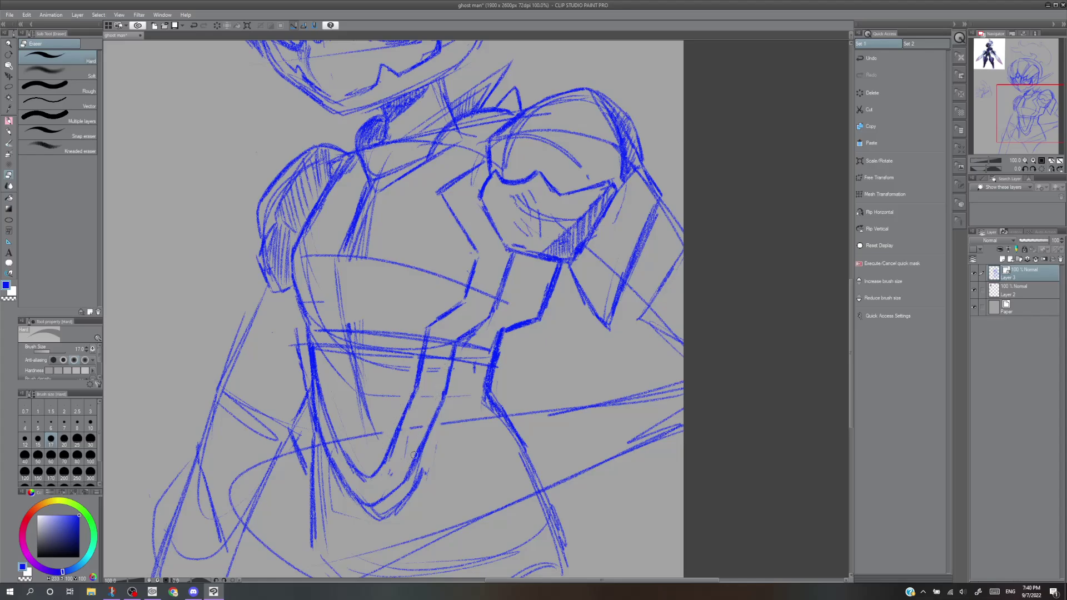
key(p)
key(p)
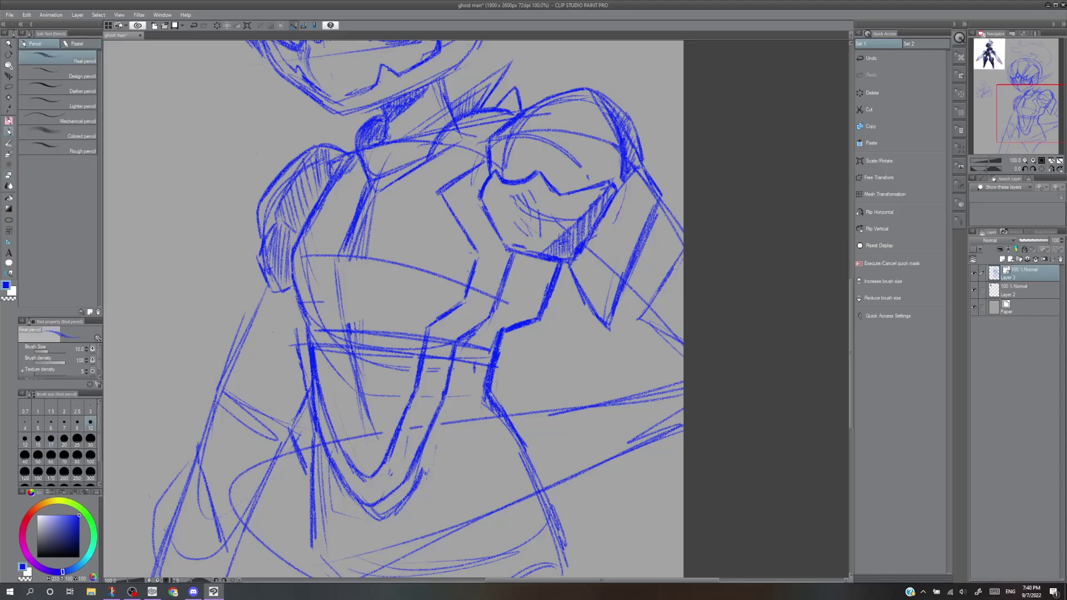
Redraw the lower part of the inner V's right-hand edge as a clean line down to the tip.
mouse_move(417, 392)
mouse_down()
mouse_move(384, 459)
mouse_move(360, 475)
mouse_up()
key(ctrl+z)
drag(393, 437, 370, 470)
key(ctrl+z)
key(ctrl+z)
drag(397, 427, 380, 459)
key(e)
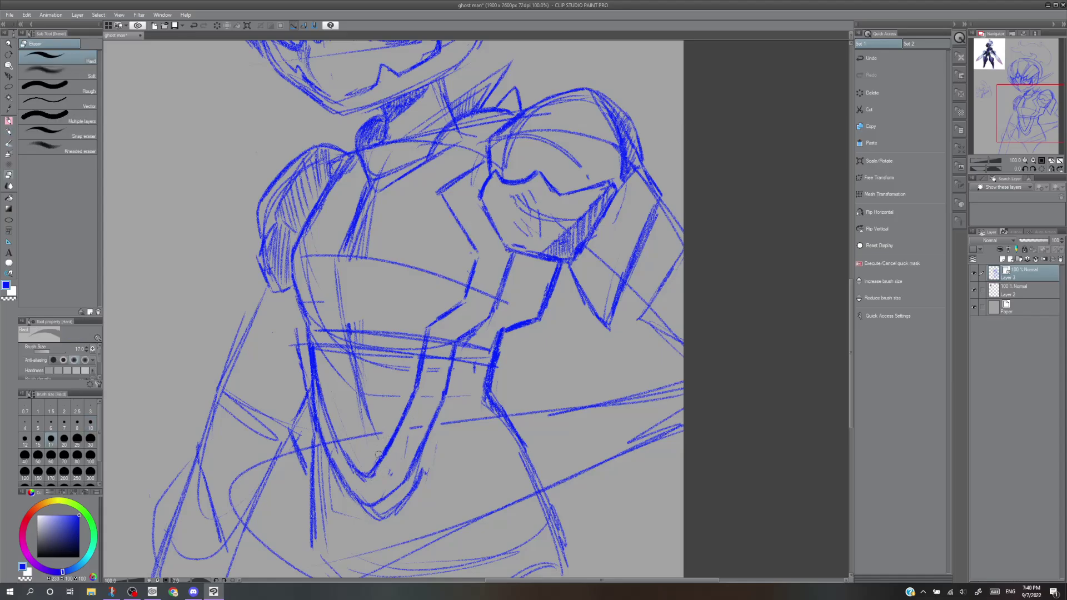
key(p)
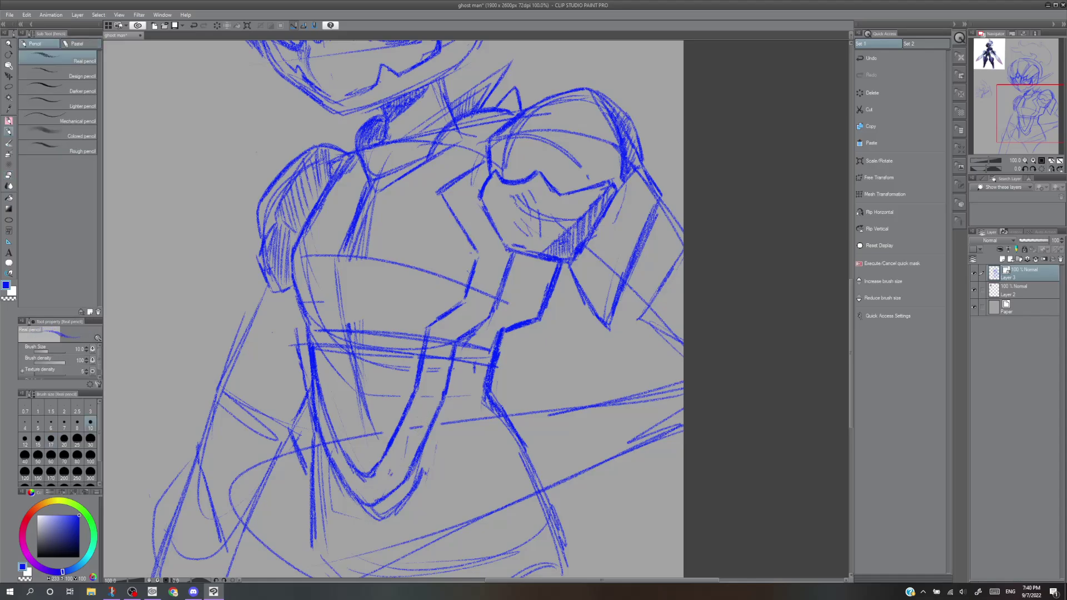
Sketch a small diamond-shaped plate hanging from the tip of the V-shaped abdominal panel.
mouse_move(388, 501)
mouse_down()
mouse_move(411, 475)
mouse_move(393, 488)
mouse_up()
key(ctrl+z)
key(ctrl+z)
mouse_move(419, 454)
mouse_down()
mouse_move(383, 507)
mouse_move(354, 486)
mouse_move(400, 455)
mouse_move(401, 485)
mouse_move(380, 500)
mouse_move(360, 492)
mouse_move(347, 522)
mouse_move(378, 538)
mouse_up()
key(ctrl+z)
key(ctrl+z)
drag(359, 488, 344, 527)
mouse_move(372, 489)
mouse_down()
mouse_move(400, 529)
mouse_move(370, 564)
mouse_up()
mouse_move(346, 539)
mouse_down()
mouse_move(371, 566)
mouse_move(396, 530)
mouse_move(364, 564)
mouse_up()
key(ctrl+z)
key(ctrl+z)
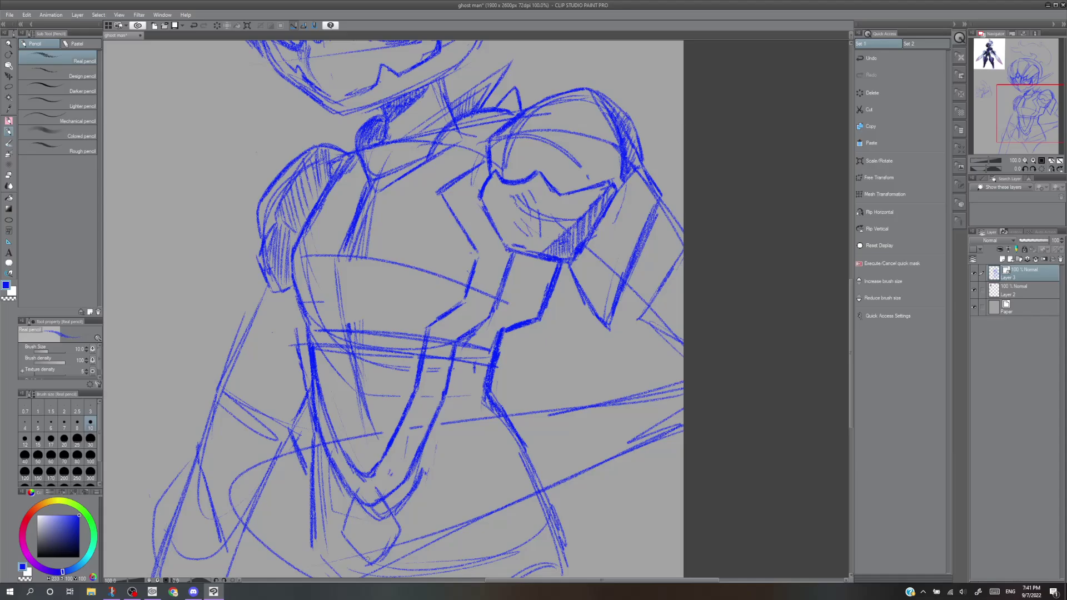
drag(1028, 116, 999, 135)
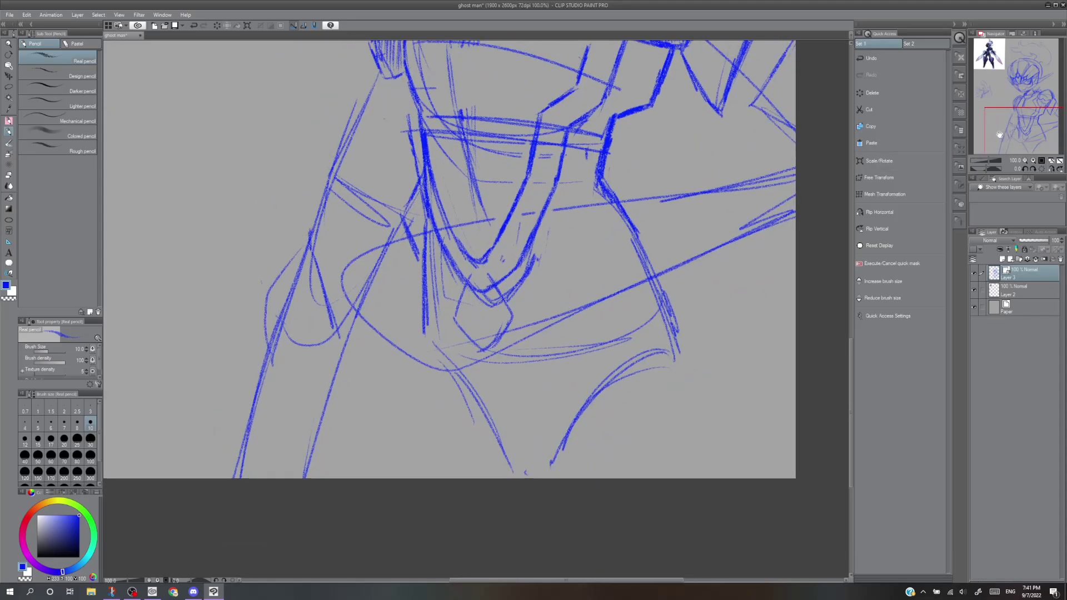
mouse_move(456, 325)
mouse_down()
mouse_move(484, 356)
mouse_move(513, 314)
mouse_up()
Draw two converging lines from the diamond's lower point down to the crotch.
drag(479, 356, 496, 412)
mouse_move(476, 353)
mouse_down()
mouse_move(491, 419)
mouse_move(489, 407)
mouse_up()
key(ctrl+z)
mouse_move(490, 351)
mouse_down()
mouse_move(490, 416)
mouse_move(479, 366)
mouse_move(506, 470)
mouse_up()
drag(493, 423, 504, 464)
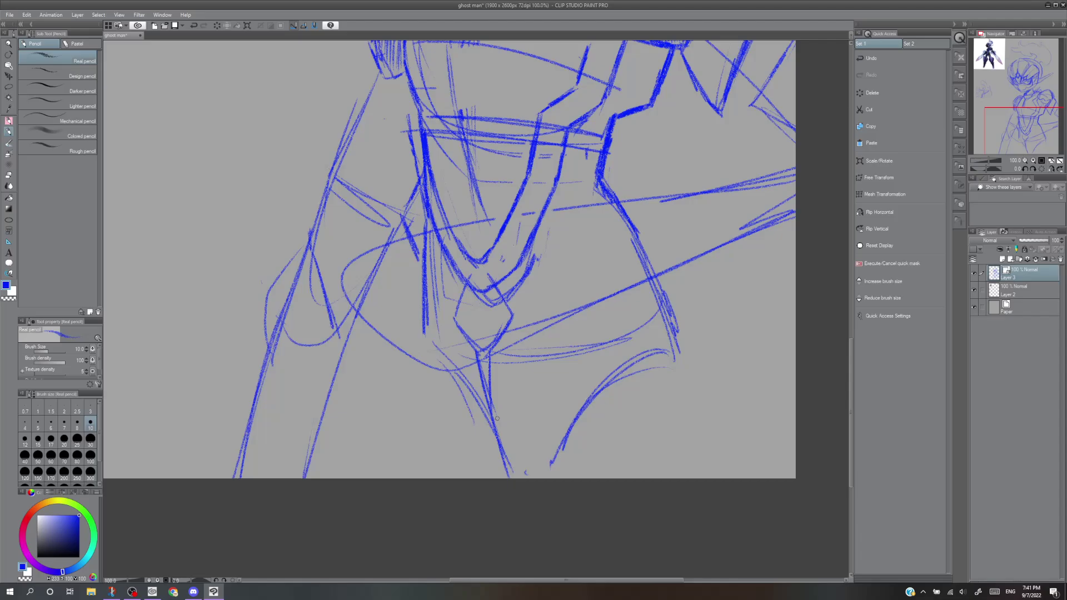
drag(528, 350, 567, 417)
key(ctrl+z)
mouse_move(564, 347)
mouse_down()
mouse_move(621, 304)
mouse_move(566, 341)
mouse_move(605, 306)
mouse_move(671, 287)
mouse_move(705, 335)
mouse_move(680, 297)
mouse_move(697, 325)
mouse_move(712, 328)
mouse_up()
key(ctrl+z)
mouse_move(661, 284)
mouse_down()
mouse_move(689, 308)
mouse_move(619, 300)
mouse_move(580, 318)
mouse_up()
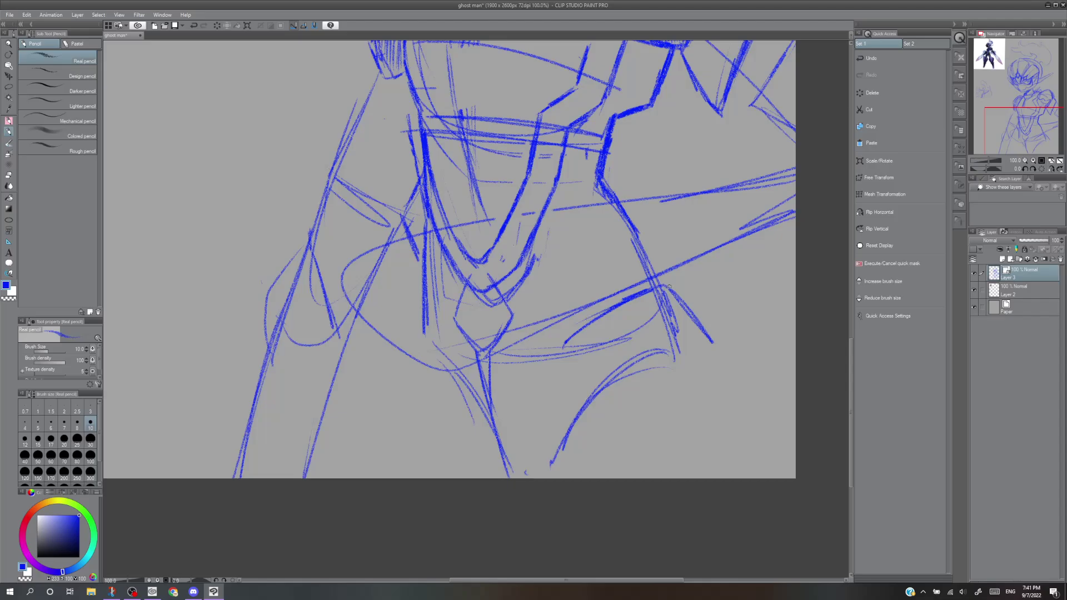
key(ctrl+z)
key(ctrl+z)
key(ctrl+z)
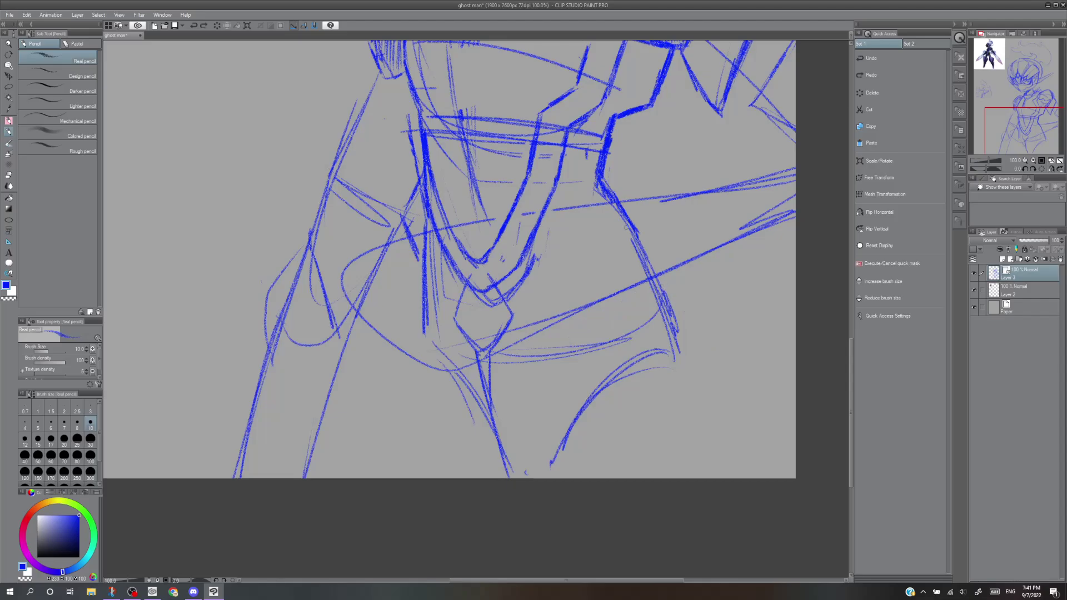
Draw a peaked armour plate over the right-hand hip with curved bands and a short side edge beneath it.
drag(631, 221, 567, 277)
drag(631, 222, 689, 261)
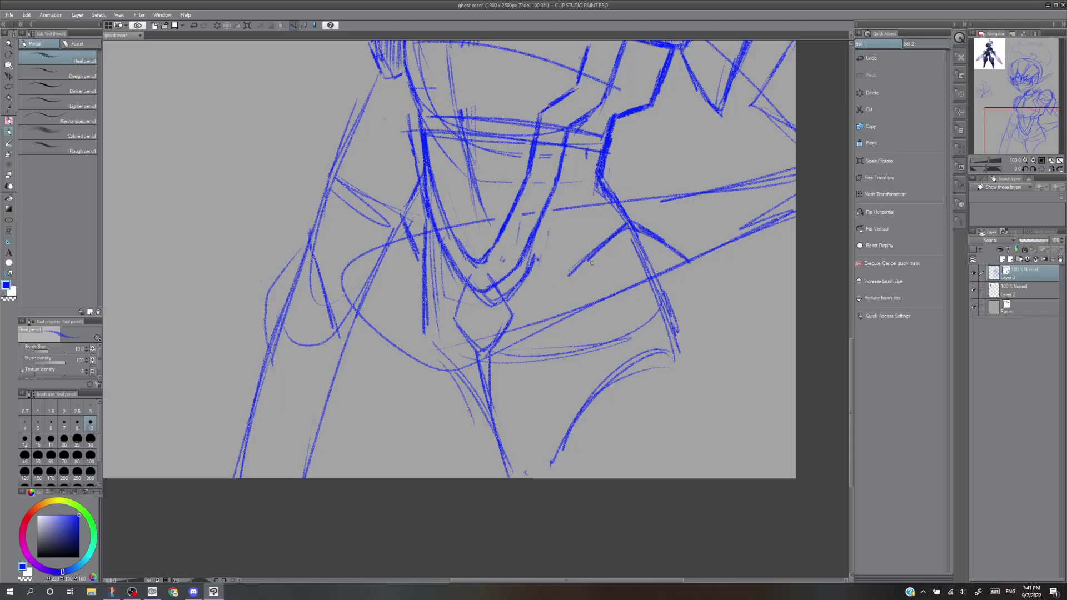
mouse_move(687, 261)
mouse_down()
mouse_move(592, 289)
mouse_move(623, 273)
mouse_move(674, 259)
mouse_move(582, 298)
mouse_up()
key(ctrl+z)
mouse_move(692, 266)
mouse_down()
mouse_move(687, 278)
mouse_move(584, 325)
mouse_move(688, 284)
mouse_move(697, 312)
mouse_move(636, 318)
mouse_move(665, 315)
mouse_up()
key(ctrl+z)
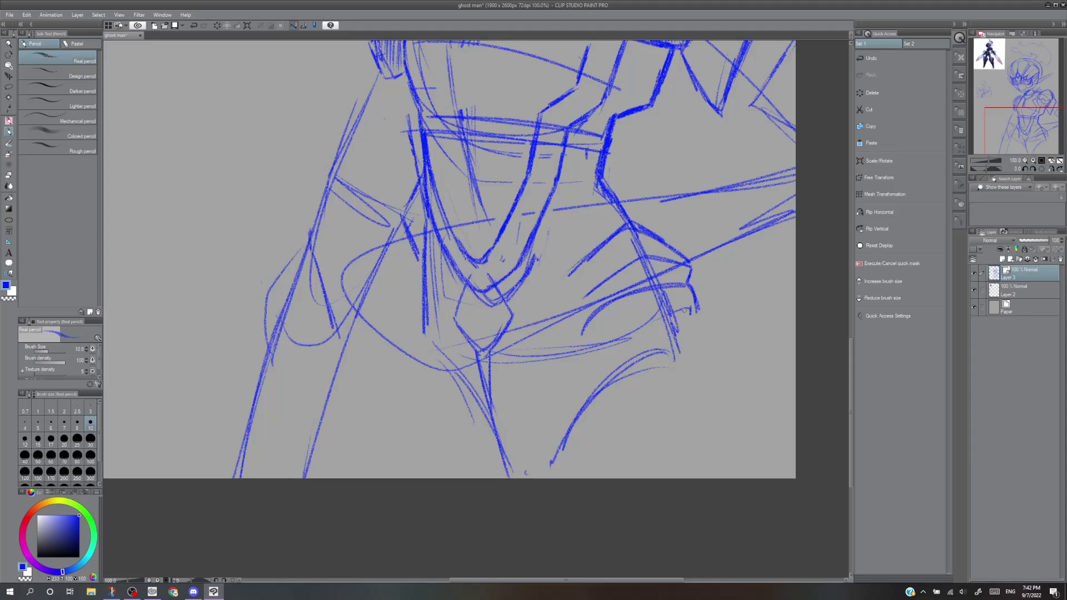
Add the lowest curved band of the hip armour and draw the outer thigh line down to the canvas edge.
key(ctrl+z)
drag(603, 345, 692, 303)
key(ctrl+z)
mouse_move(607, 343)
mouse_down()
mouse_move(688, 304)
mouse_move(729, 479)
mouse_up()
key(ctrl+z)
drag(689, 314, 747, 469)
key(ctrl+z)
drag(689, 310, 738, 451)
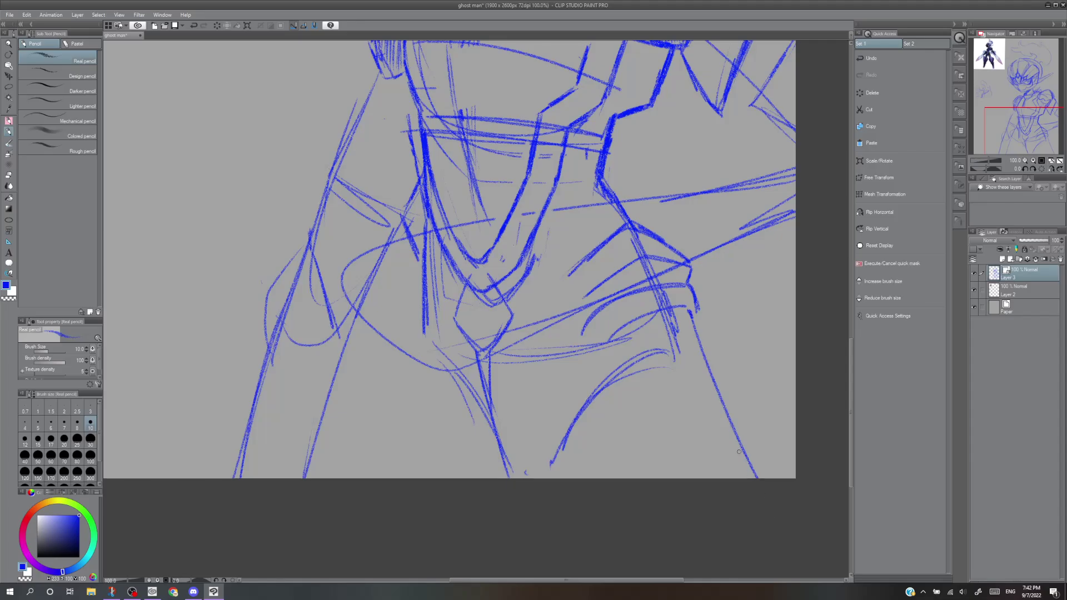
key(ctrl+z)
drag(689, 311, 755, 479)
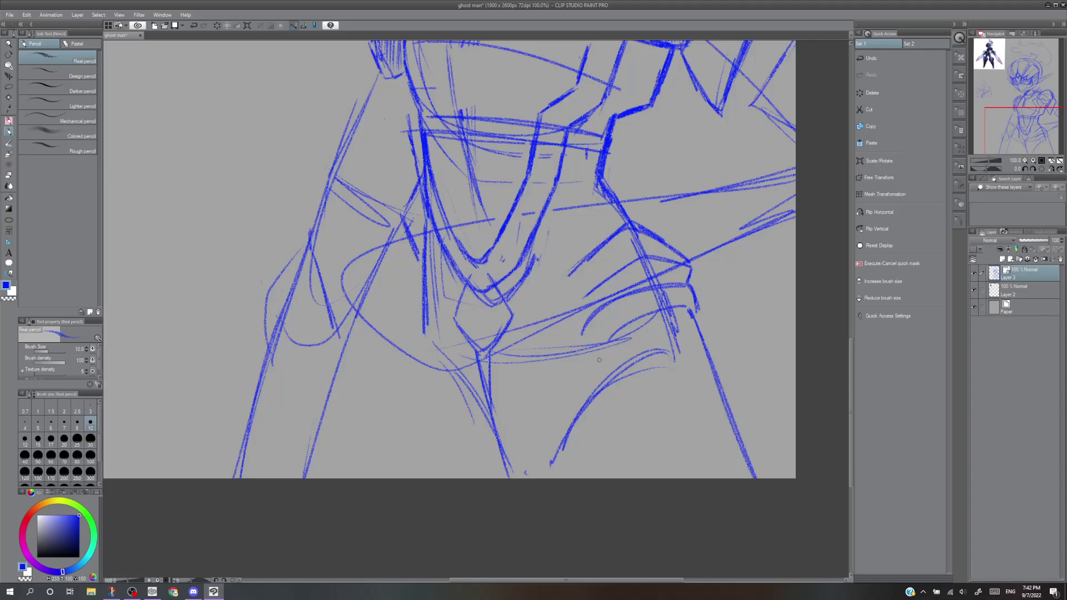
Draw the inner line of the right-hand thigh from below the hip armour to the canvas edge.
drag(602, 366, 634, 491)
key(ctrl+z)
drag(597, 372, 630, 478)
key(ctrl+z)
key(ctrl+z)
drag(600, 361, 634, 478)
Darken the lower hip band's curves and close the band's inner end.
mouse_move(687, 309)
mouse_down()
mouse_move(630, 320)
mouse_move(599, 346)
mouse_up()
drag(627, 295, 578, 325)
mouse_move(613, 301)
mouse_down()
mouse_move(579, 326)
mouse_move(586, 354)
mouse_move(580, 341)
mouse_up()
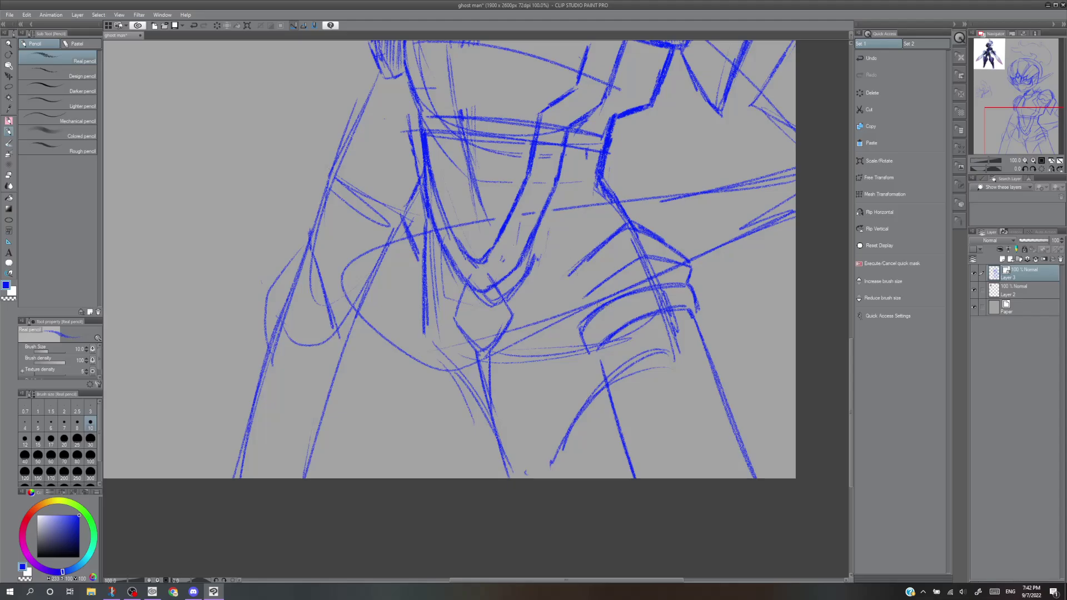
Erase the diamond plate, the lines below it and the old crotch and leg curves.
key(e)
mouse_move(535, 255)
mouse_down()
mouse_move(489, 354)
mouse_move(495, 292)
mouse_move(461, 303)
mouse_move(494, 305)
mouse_move(463, 322)
mouse_move(515, 327)
mouse_move(502, 317)
mouse_move(486, 400)
mouse_move(483, 375)
mouse_move(486, 364)
mouse_move(490, 463)
mouse_up()
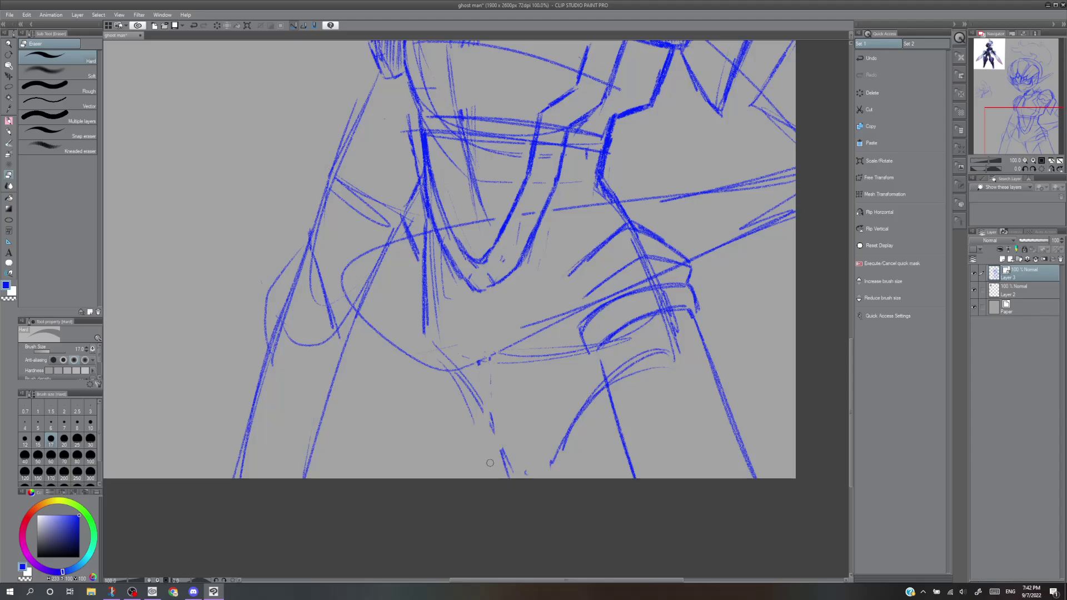
mouse_move(592, 401)
mouse_down()
mouse_move(601, 392)
mouse_move(552, 463)
mouse_move(506, 472)
mouse_move(458, 413)
mouse_move(474, 365)
mouse_move(472, 382)
mouse_up()
Erase the old hip contour and construction lines crossing the hip armour and lower belly.
mouse_move(644, 245)
mouse_down()
mouse_move(642, 254)
mouse_move(633, 233)
mouse_up()
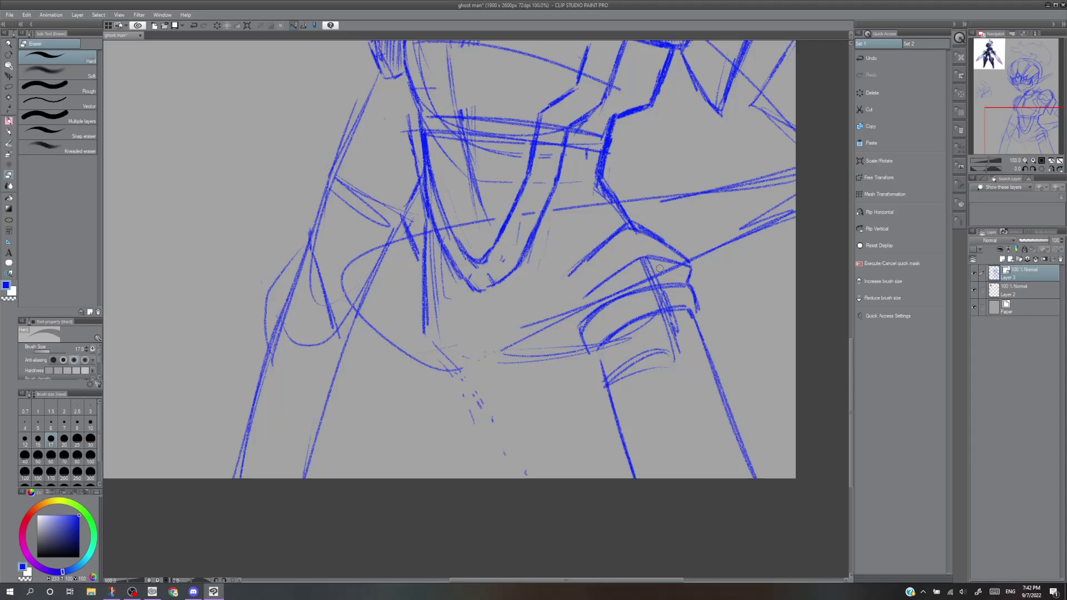
drag(659, 268, 613, 288)
mouse_move(623, 289)
mouse_down()
mouse_move(562, 326)
mouse_move(591, 298)
mouse_move(563, 320)
mouse_move(489, 332)
mouse_up()
mouse_move(530, 208)
mouse_down()
mouse_move(538, 188)
mouse_move(487, 272)
mouse_move(494, 262)
mouse_up()
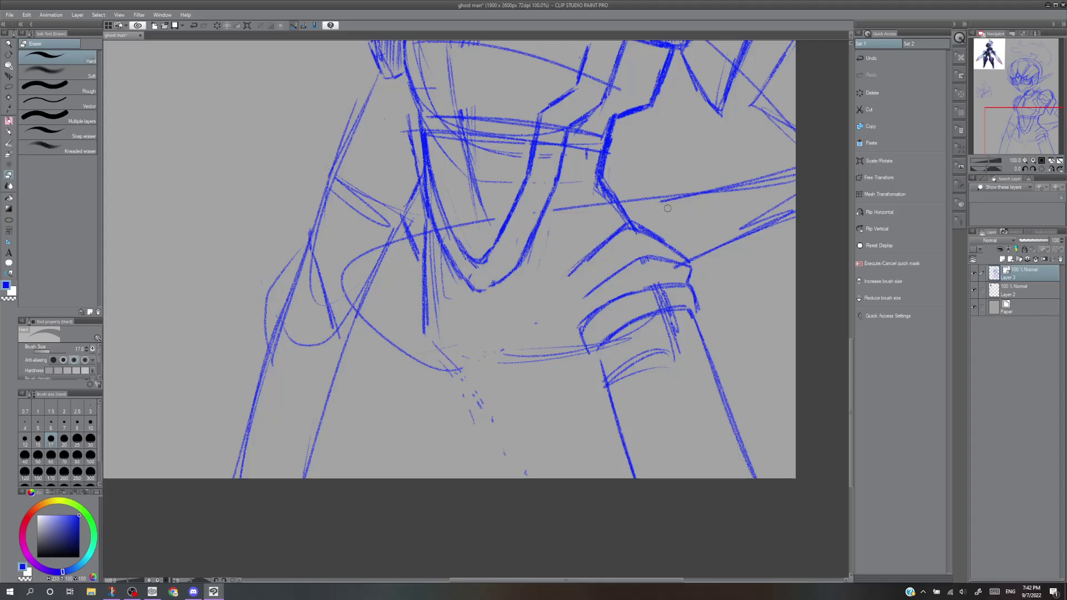
key(p)
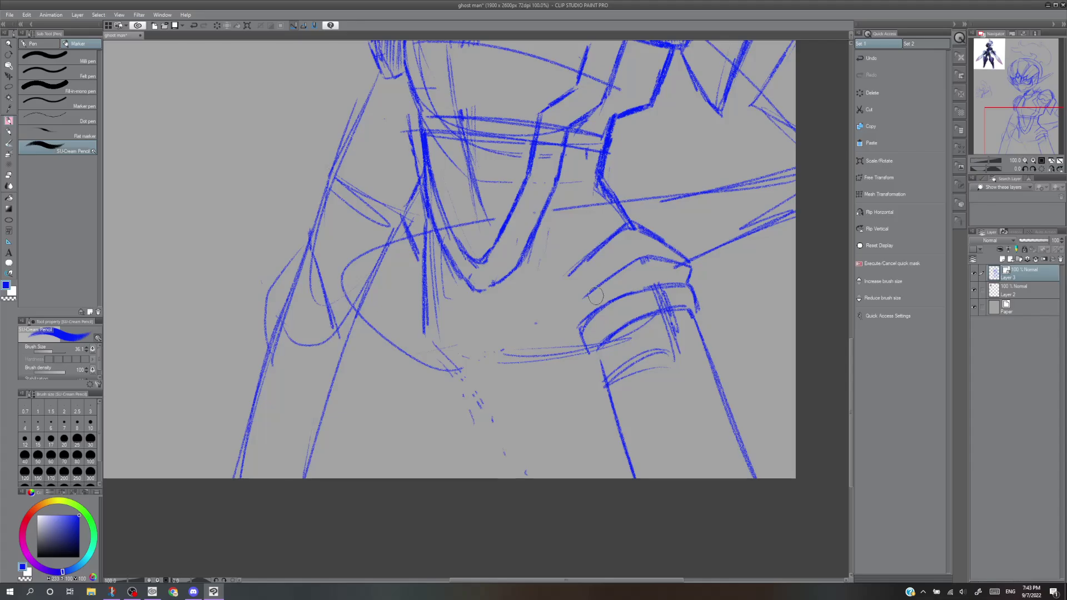
Close the inner end of the hip armour's upper band and fill the band with slanted pencil hatching.
key(p)
mouse_move(603, 281)
mouse_down()
mouse_move(573, 304)
mouse_move(580, 323)
mouse_up()
key(ctrl+z)
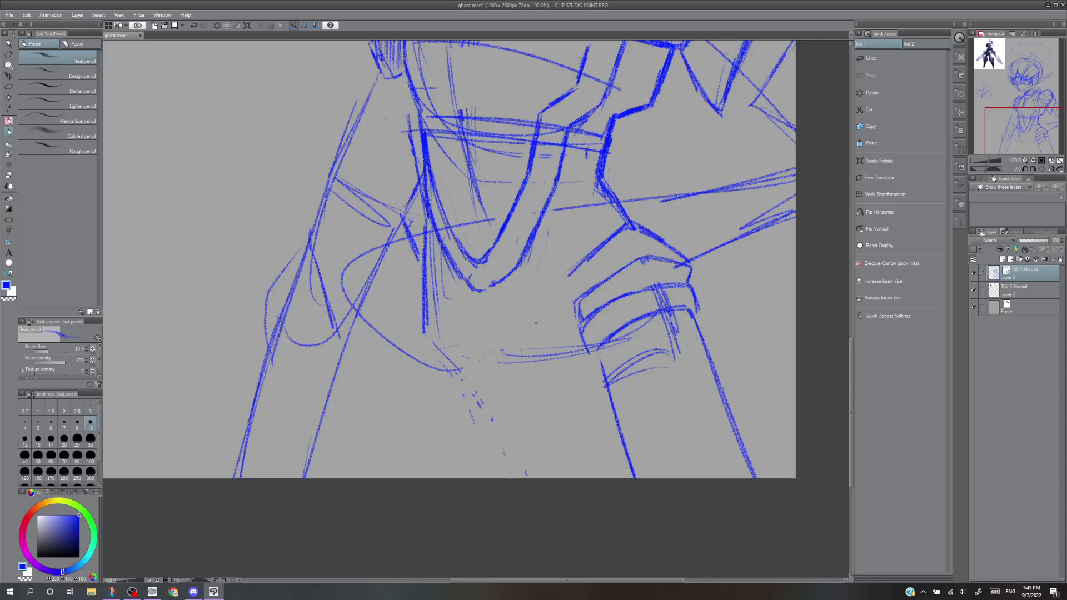
mouse_move(584, 308)
mouse_down()
mouse_move(575, 322)
mouse_move(583, 318)
mouse_up()
mouse_move(601, 280)
mouse_down()
mouse_move(587, 315)
mouse_move(606, 303)
mouse_up()
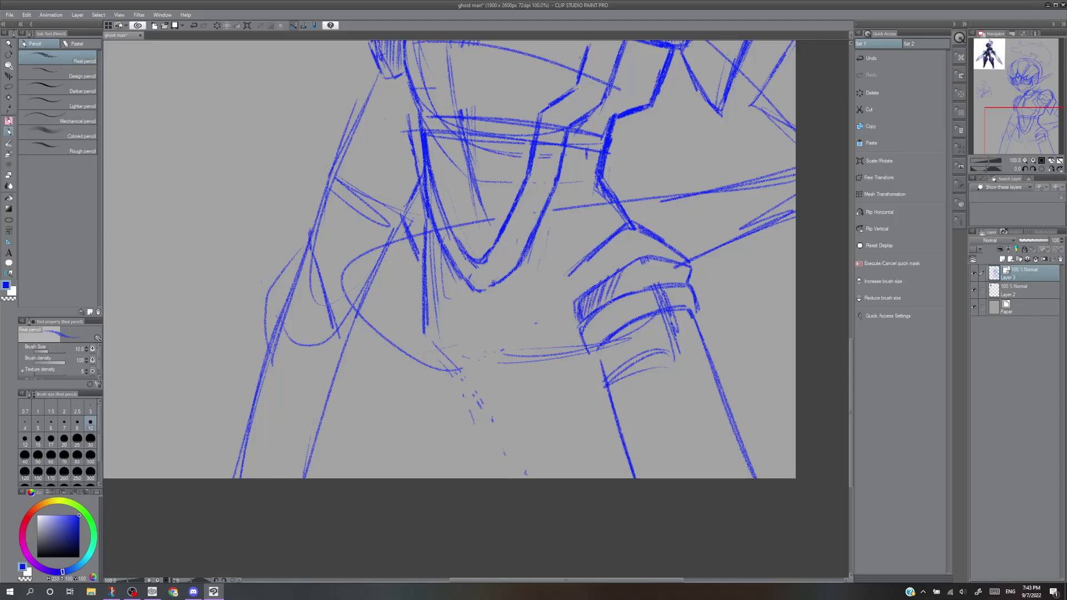
mouse_move(637, 261)
mouse_down()
mouse_move(614, 300)
mouse_move(681, 286)
mouse_up()
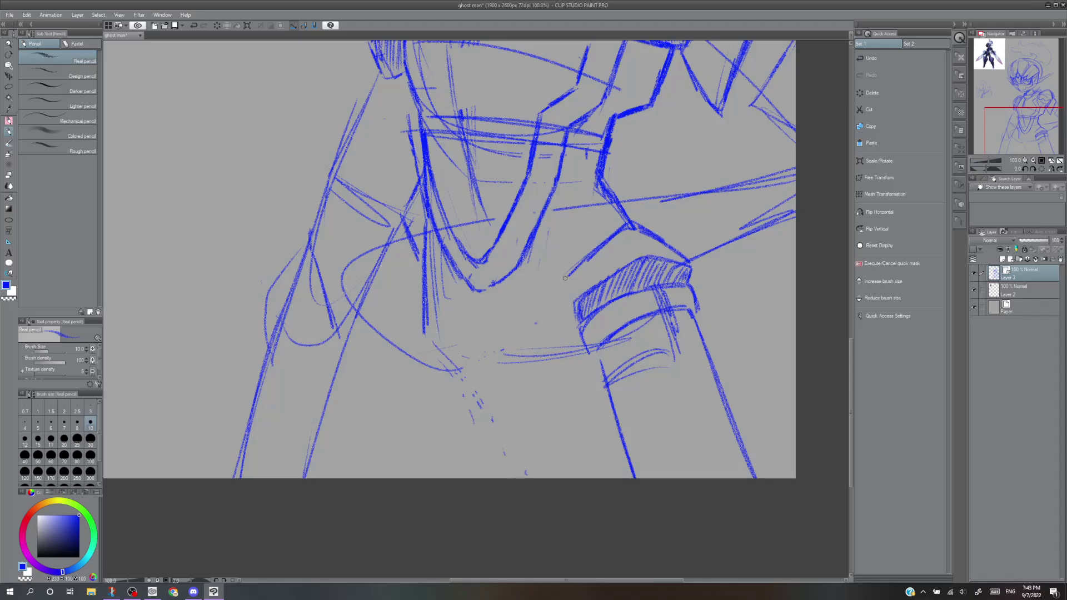
Draw the short inner edge of the upper hip plate down to the hatched band's inner corner.
mouse_move(565, 277)
mouse_down()
mouse_move(581, 331)
mouse_move(574, 317)
mouse_up()
key(ctrl+z)
key(ctrl+z)
key(ctrl+z)
mouse_move(562, 279)
mouse_down()
mouse_move(571, 310)
mouse_move(574, 271)
mouse_move(575, 301)
mouse_up()
key(ctrl+z)
drag(566, 274, 578, 319)
drag(566, 279, 578, 322)
Erase the middle of the upper hip plate's slanted contour and rework the plate's inner corner.
key(e)
mouse_move(600, 256)
mouse_down()
mouse_move(610, 238)
mouse_move(587, 256)
mouse_up()
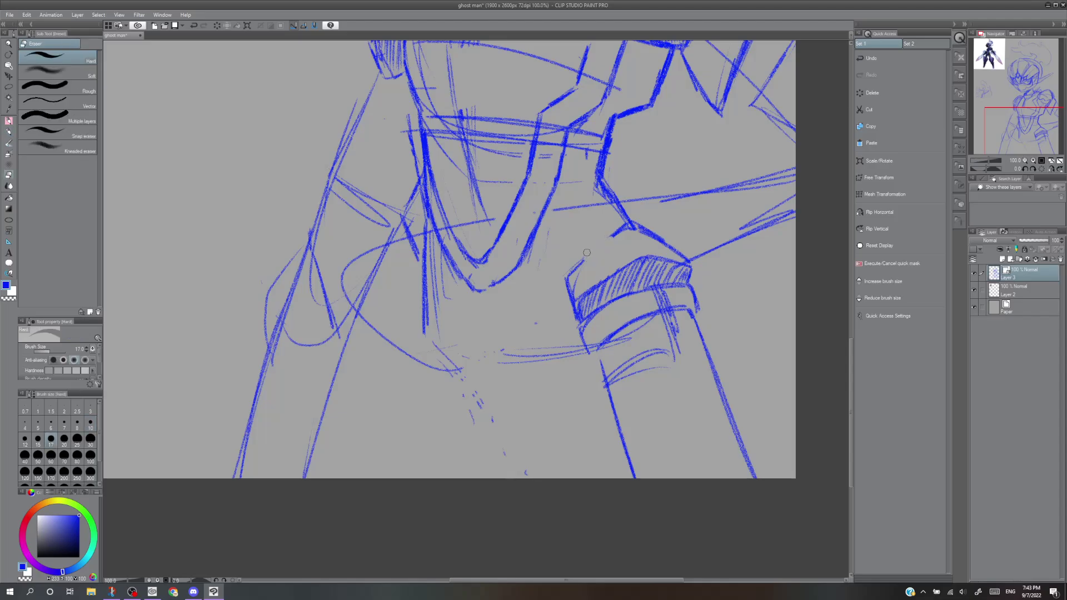
key(p)
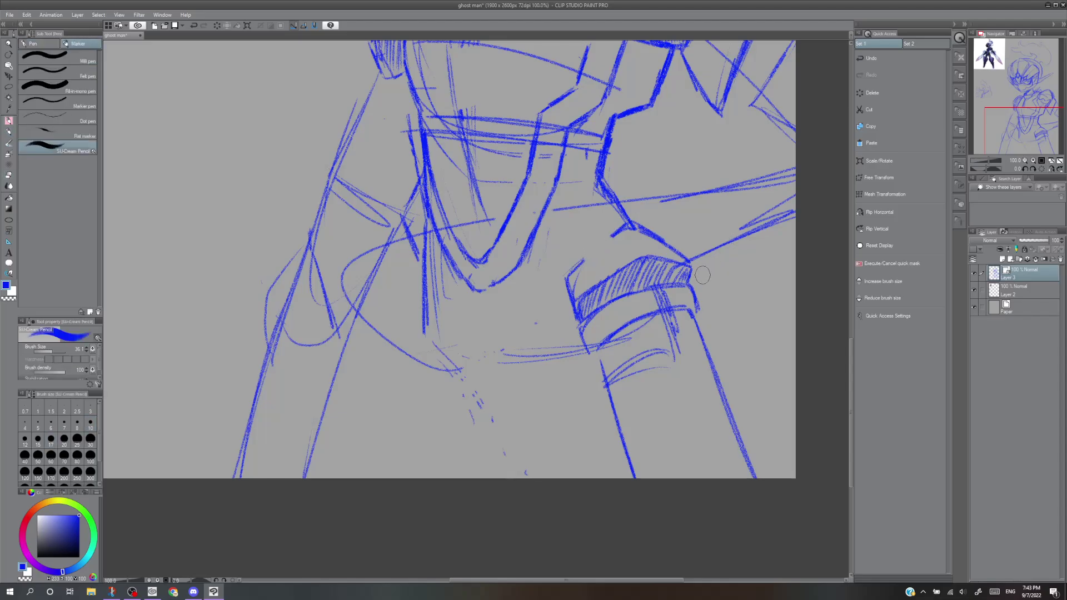
key(p)
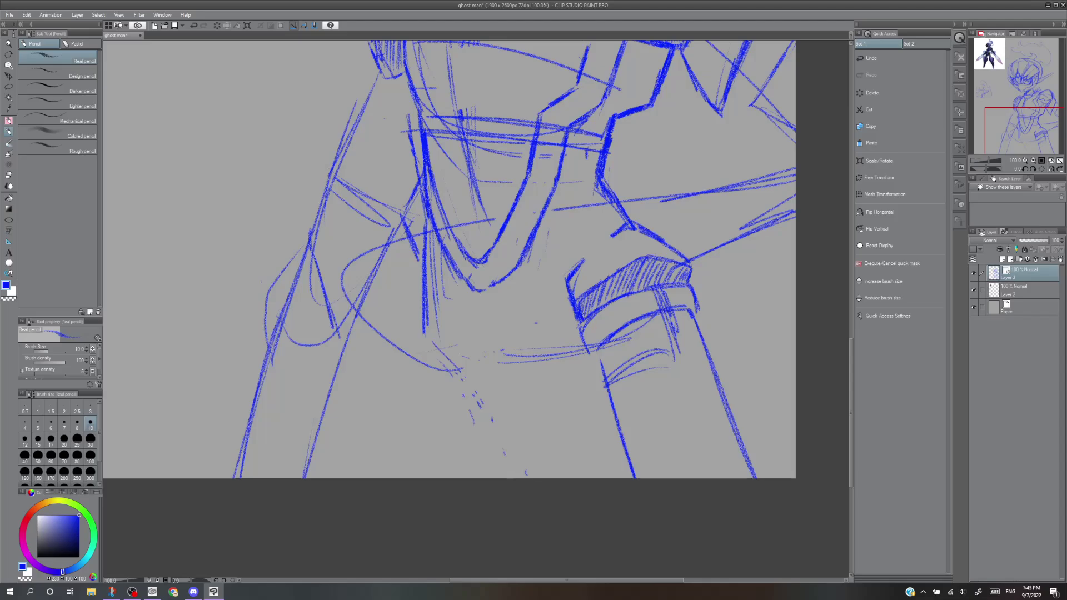
key(e)
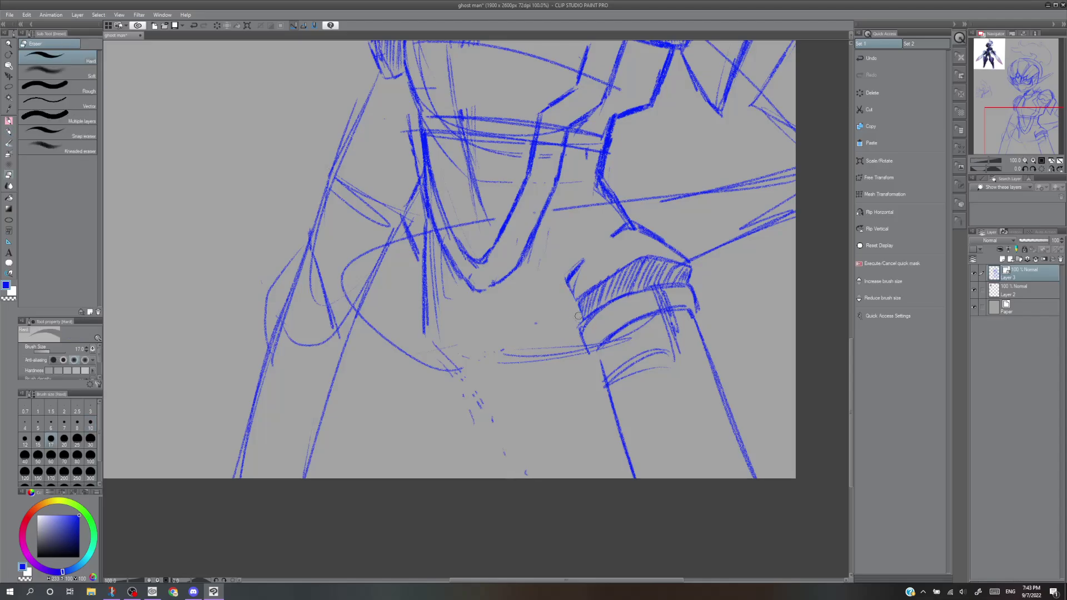
key(p)
mouse_move(567, 282)
mouse_down()
mouse_move(573, 313)
mouse_move(563, 289)
mouse_up()
drag(584, 325, 578, 303)
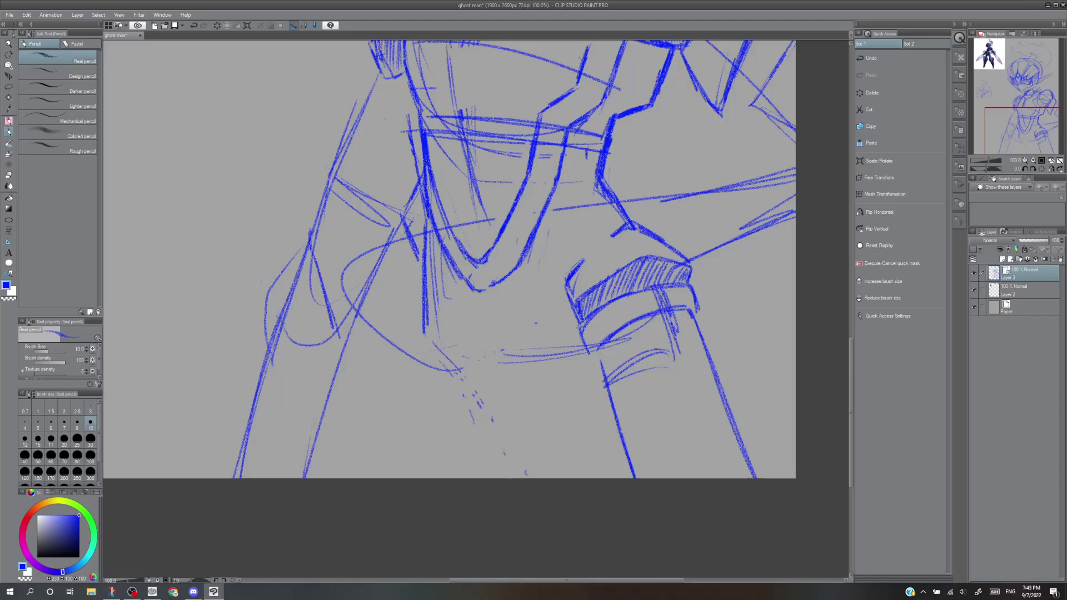
Lightly sketch the upper hip plate's slanted contour and darken the hatched band's inner corner.
drag(607, 241, 589, 259)
drag(660, 244, 688, 277)
key(ctrl+z)
drag(689, 276, 656, 259)
key(ctrl+z)
click(686, 281)
drag(580, 313, 632, 264)
key(ctrl+z)
mouse_move(575, 313)
mouse_down()
mouse_move(564, 282)
mouse_move(582, 326)
mouse_move(585, 313)
mouse_up()
key(e)
key(p)
key(ctrl+z)
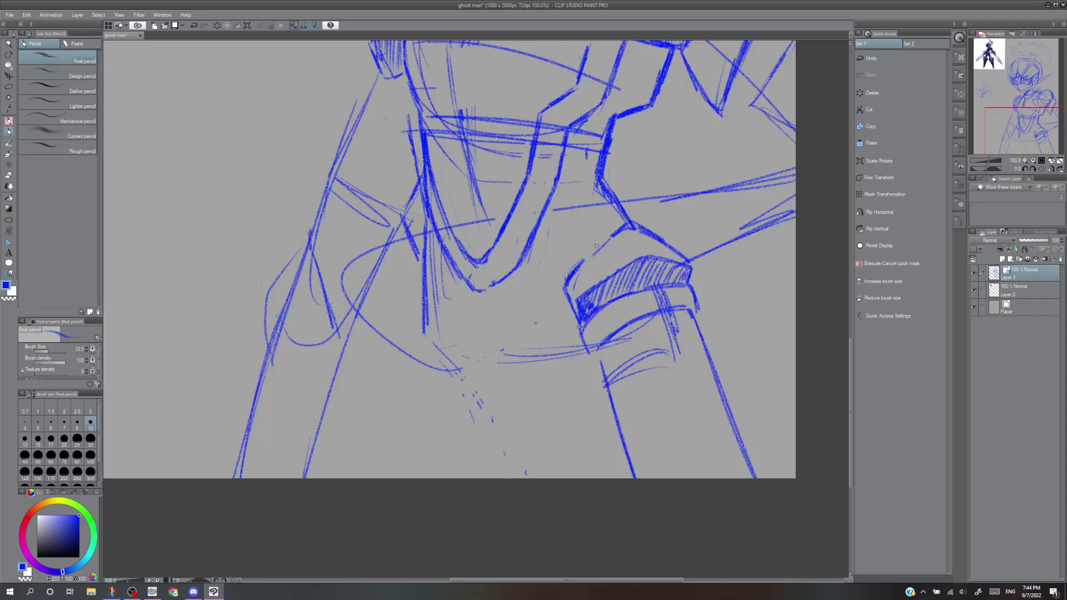
Redraw the upper hip plate's slanted contour from its peak to the inner corner.
drag(594, 254, 590, 258)
key(ctrl+z)
mouse_move(631, 228)
mouse_down()
mouse_move(586, 256)
mouse_move(619, 226)
mouse_move(572, 269)
mouse_up()
mouse_move(1012, 132)
mouse_down()
mouse_move(1031, 134)
mouse_move(1023, 124)
mouse_up()
drag(665, 69, 614, 192)
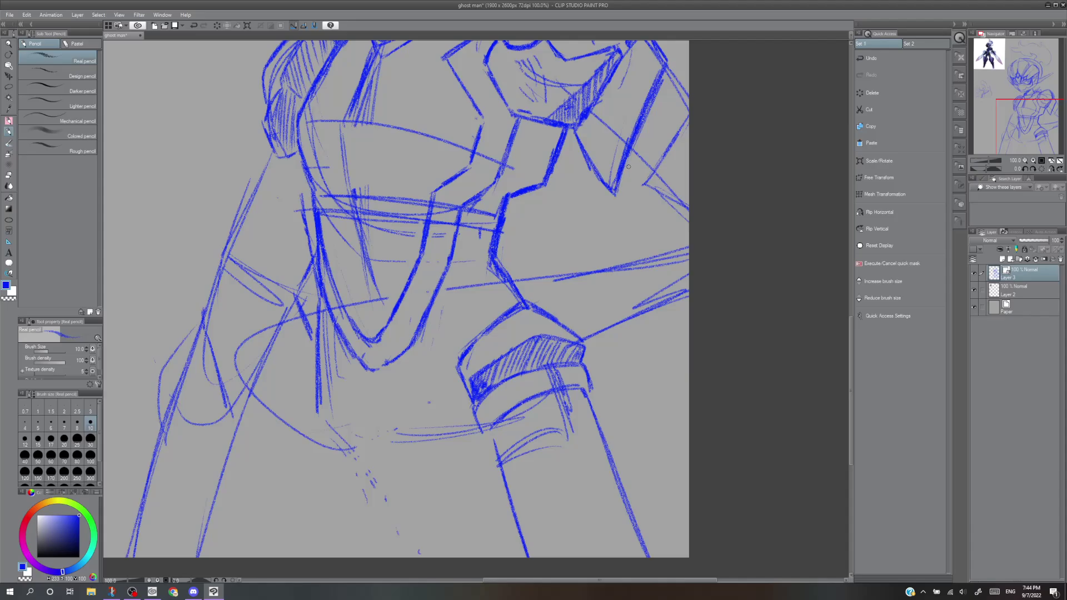
mouse_move(672, 44)
mouse_down()
mouse_move(660, 70)
mouse_move(669, 81)
mouse_up()
key(ctrl+z)
mouse_move(632, 156)
mouse_down()
mouse_move(633, 183)
mouse_move(658, 199)
mouse_up()
key(ctrl+z)
key(ctrl+z)
mouse_move(628, 153)
mouse_down()
mouse_move(620, 191)
mouse_move(643, 162)
mouse_move(644, 174)
mouse_move(643, 185)
mouse_move(621, 184)
mouse_move(644, 186)
mouse_move(620, 193)
mouse_move(638, 156)
mouse_move(639, 178)
mouse_move(629, 153)
mouse_move(627, 189)
mouse_up()
key(ctrl+z)
key(ctrl+z)
key(ctrl+z)
key(ctrl+z)
key(ctrl+z)
key(ctrl+z)
drag(629, 167, 628, 187)
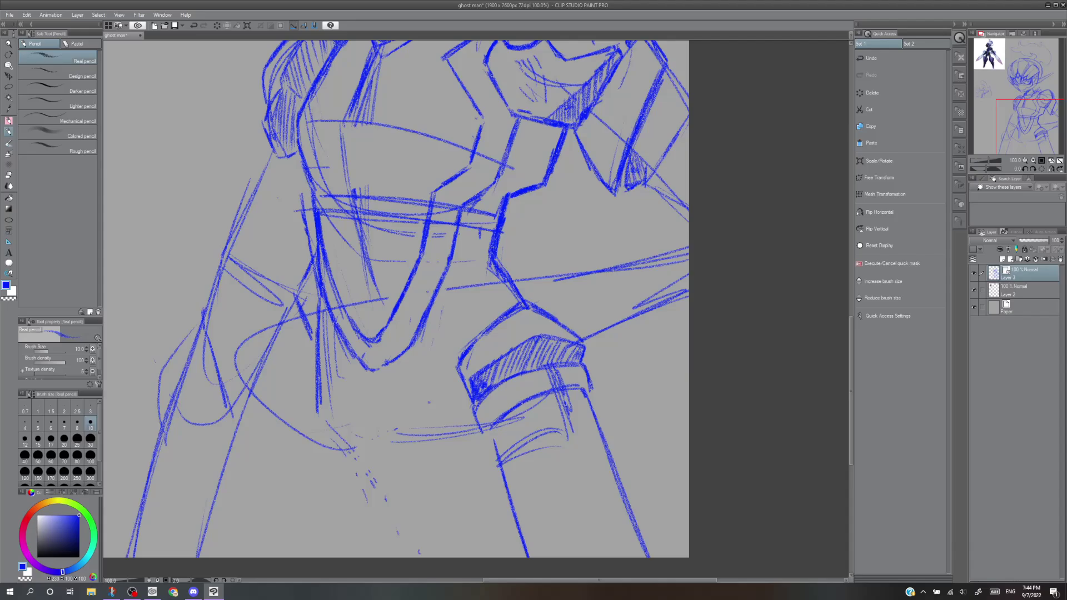
drag(1019, 116, 1031, 98)
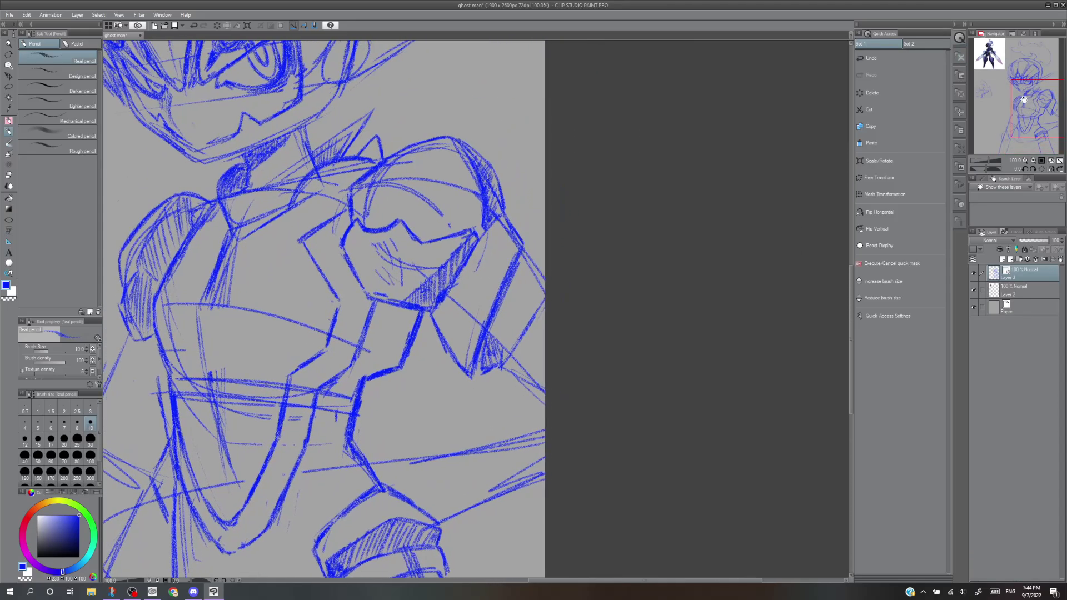
key(ctrl+z)
key(ctrl+z)
key(ctrl+z)
key(ctrl+z)
key(ctrl+z)
key(ctrl+z)
key(ctrl+z)
key(ctrl+z)
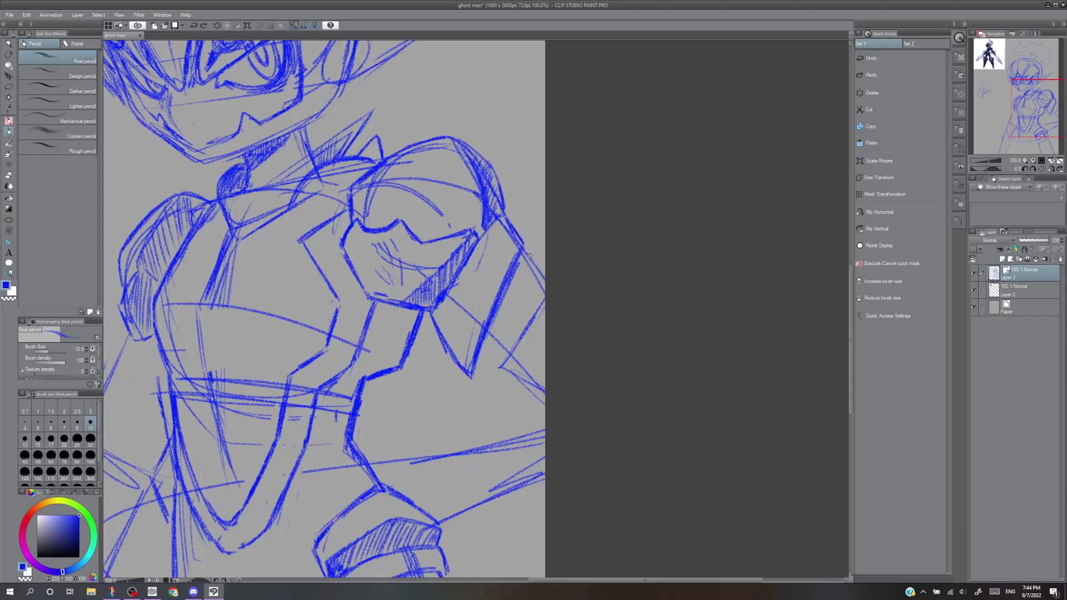
mouse_move(528, 248)
mouse_down()
mouse_move(545, 275)
mouse_move(525, 246)
mouse_move(540, 348)
mouse_up()
key(ctrl+z)
key(ctrl+z)
drag(533, 303, 540, 358)
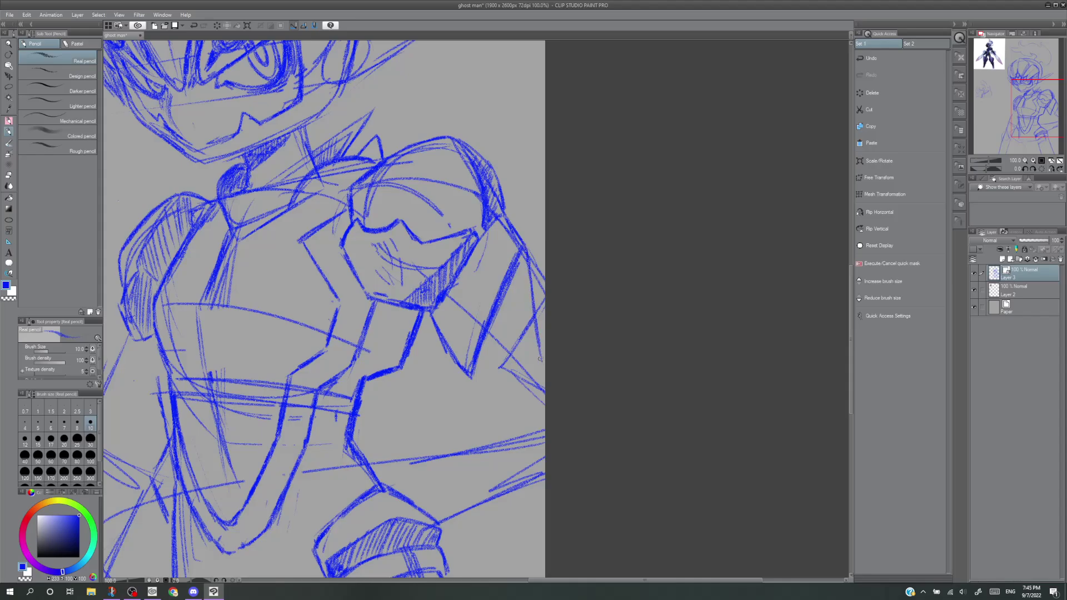
key(ctrl+z)
key(ctrl+z)
key(ctrl+z)
key(ctrl+z)
Hatch the narrow outer strip of the arm beside the canvas edge and darken its contour.
mouse_move(504, 212)
mouse_down()
mouse_move(553, 263)
mouse_move(535, 256)
mouse_move(538, 242)
mouse_move(545, 277)
mouse_up()
key(ctrl+z)
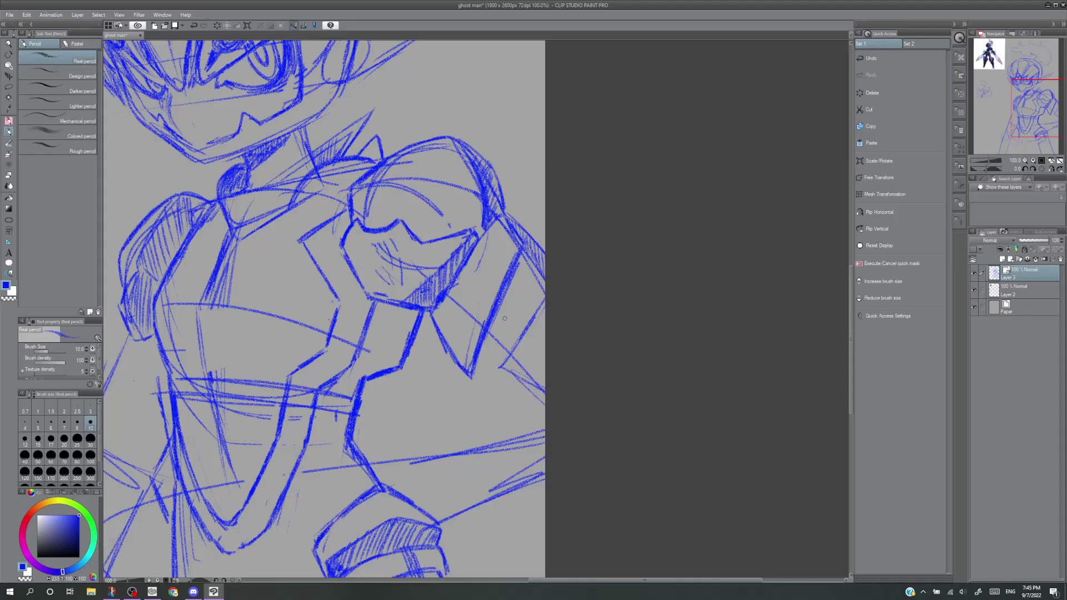
drag(485, 330, 513, 353)
drag(521, 246, 545, 283)
drag(524, 248, 549, 280)
drag(519, 236, 538, 267)
key(ctrl+z)
Darken the elbow line and forearm contours, and erase the construction line crossing the pointed arm plate.
drag(495, 335, 515, 350)
drag(543, 299, 510, 363)
drag(530, 319, 513, 353)
mouse_move(546, 291)
mouse_down()
mouse_move(512, 349)
mouse_move(540, 387)
mouse_move(510, 368)
mouse_move(489, 378)
mouse_move(558, 436)
mouse_up()
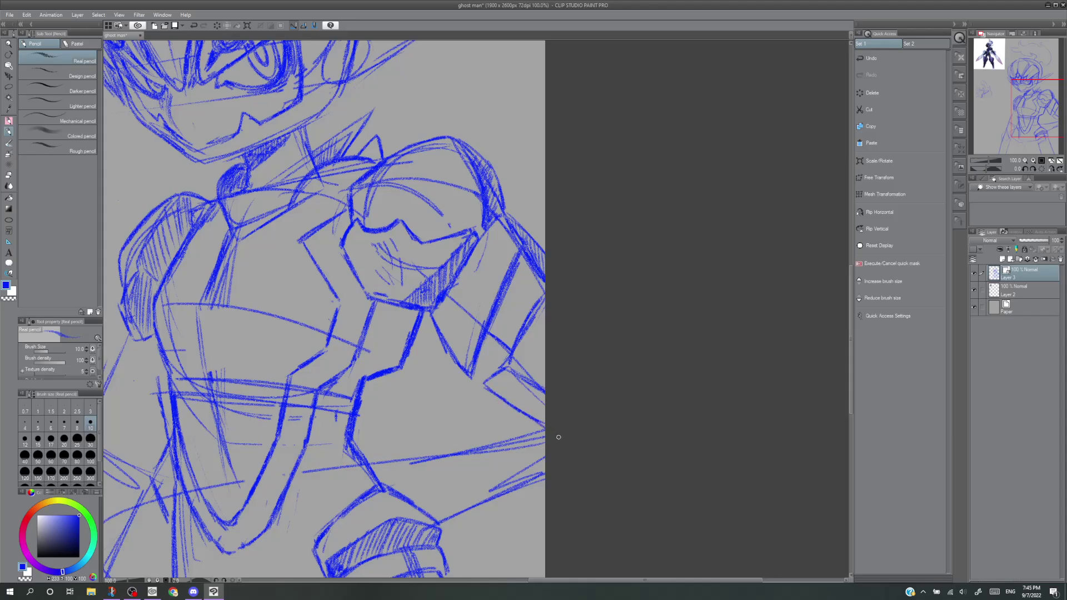
mouse_move(510, 356)
mouse_down()
mouse_move(507, 369)
mouse_move(523, 379)
mouse_move(516, 363)
mouse_move(569, 410)
mouse_move(546, 406)
mouse_up()
key(e)
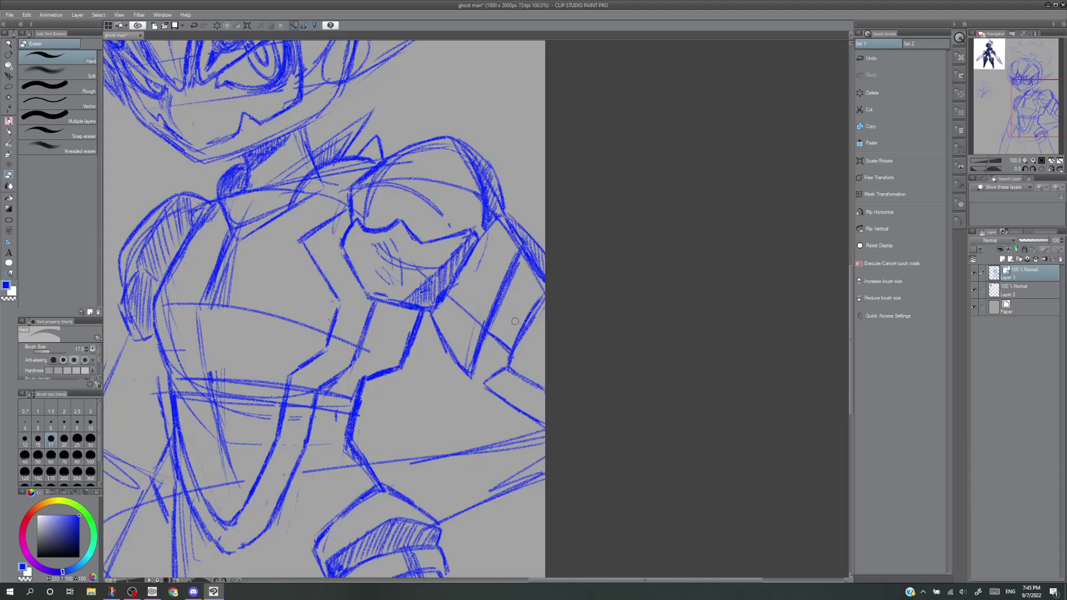
drag(481, 328, 464, 303)
Draw a new inner thigh contour from the hip band's inner corner down to the canvas edge.
mouse_move(1032, 104)
mouse_down()
mouse_move(1011, 142)
mouse_move(994, 155)
mouse_move(1007, 131)
mouse_move(985, 154)
mouse_up()
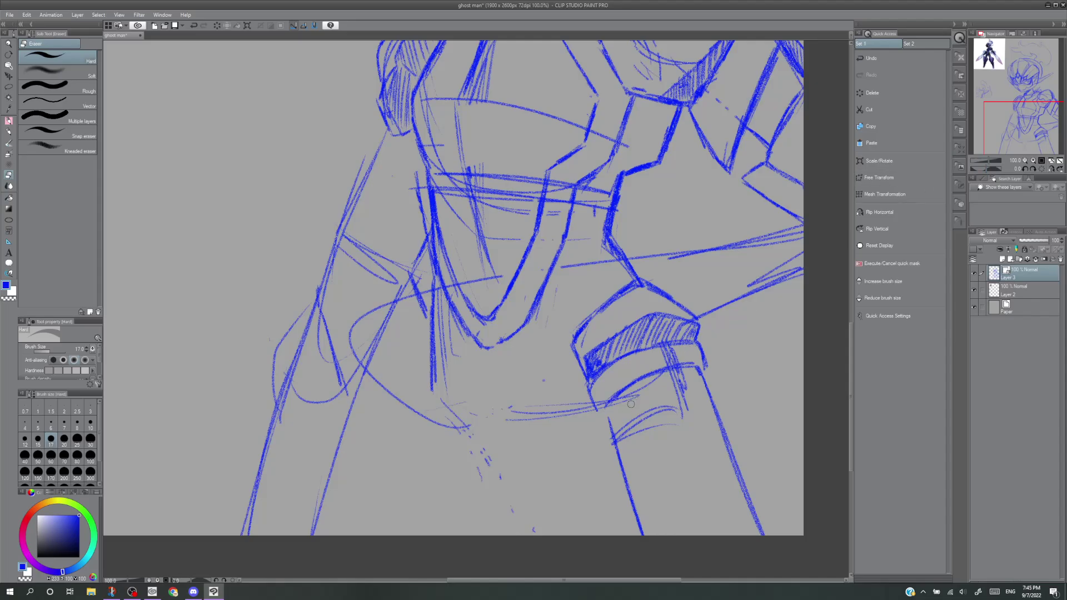
key(p)
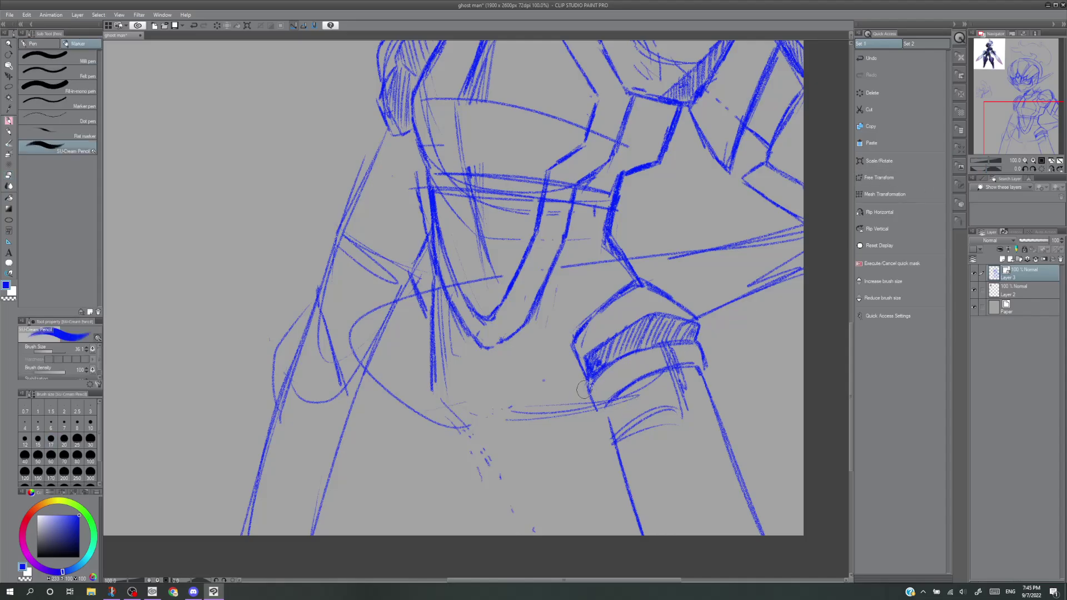
drag(585, 376, 543, 516)
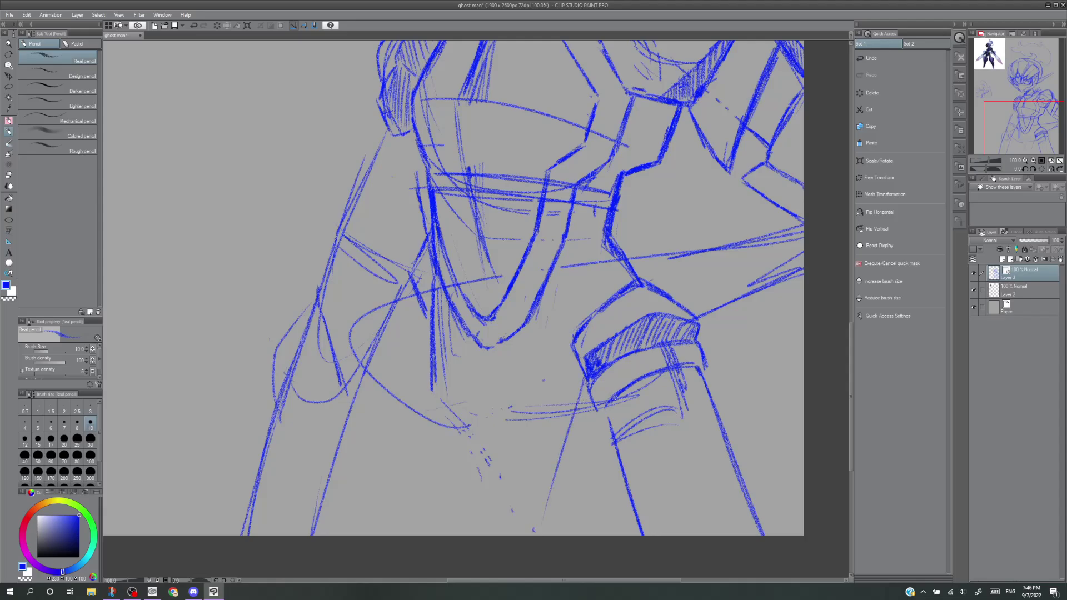
key(ctrl+z)
drag(591, 379, 582, 514)
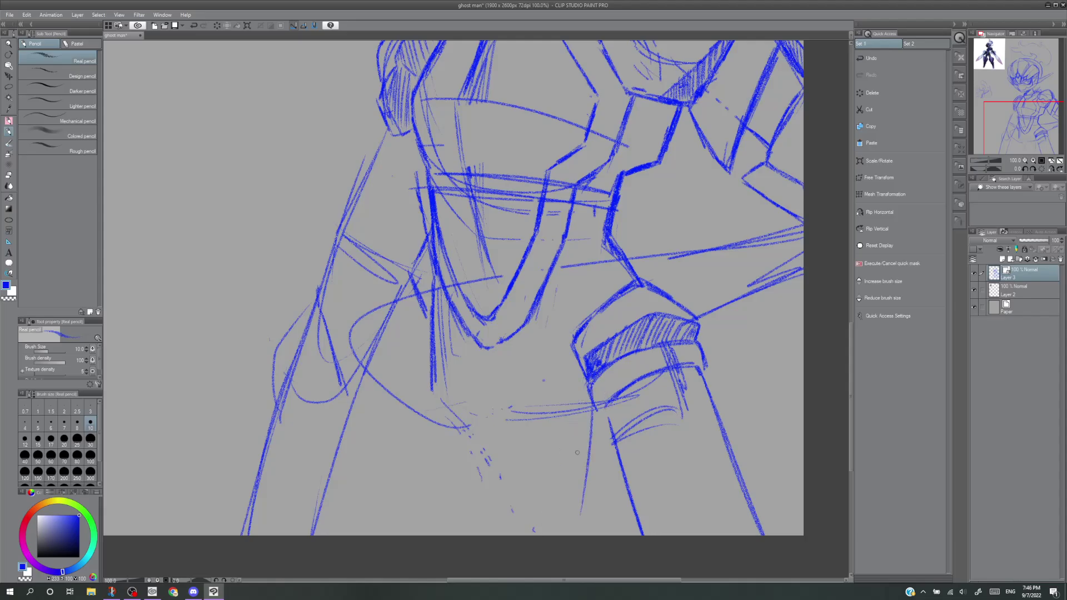
key(ctrl+z)
drag(587, 376, 580, 510)
key(ctrl+z)
drag(585, 377, 615, 494)
key(ctrl+z)
drag(589, 389, 614, 547)
drag(589, 384, 612, 533)
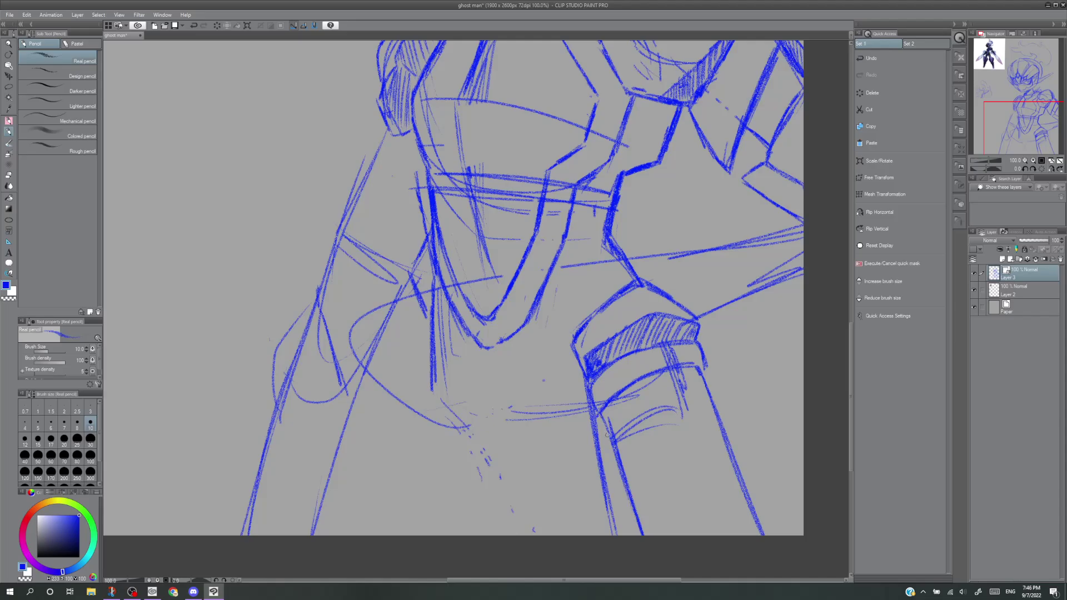
Draw a second line just inside the new thigh contour, from the lower hip band to the canvas edge.
drag(603, 422, 644, 535)
key(ctrl+z)
key(ctrl+z)
drag(601, 418, 641, 545)
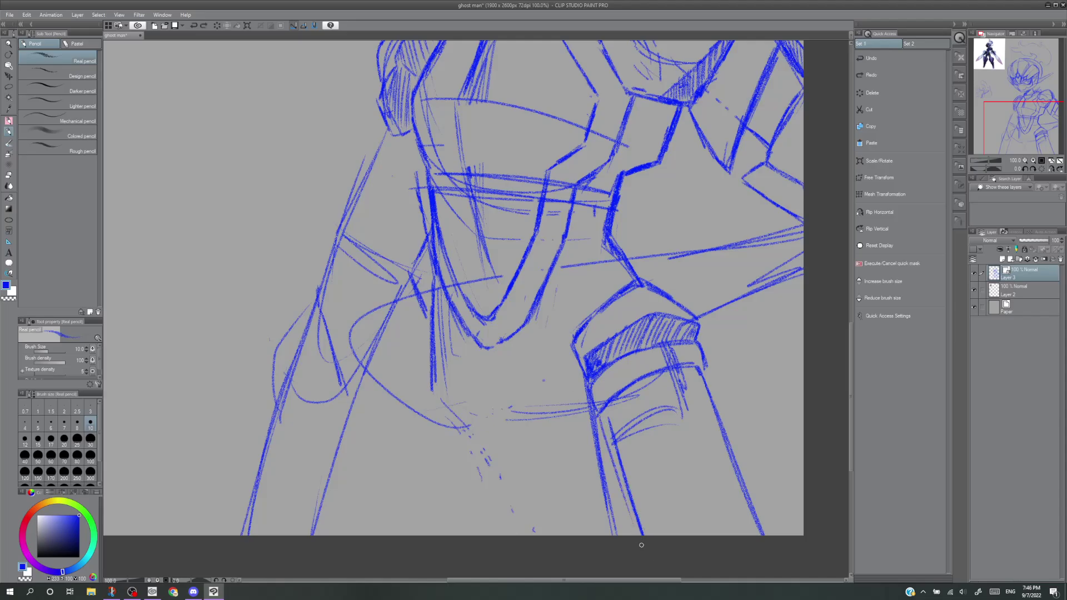
drag(602, 412, 632, 515)
key(ctrl+z)
drag(599, 417, 629, 557)
drag(601, 420, 634, 557)
drag(613, 489, 634, 558)
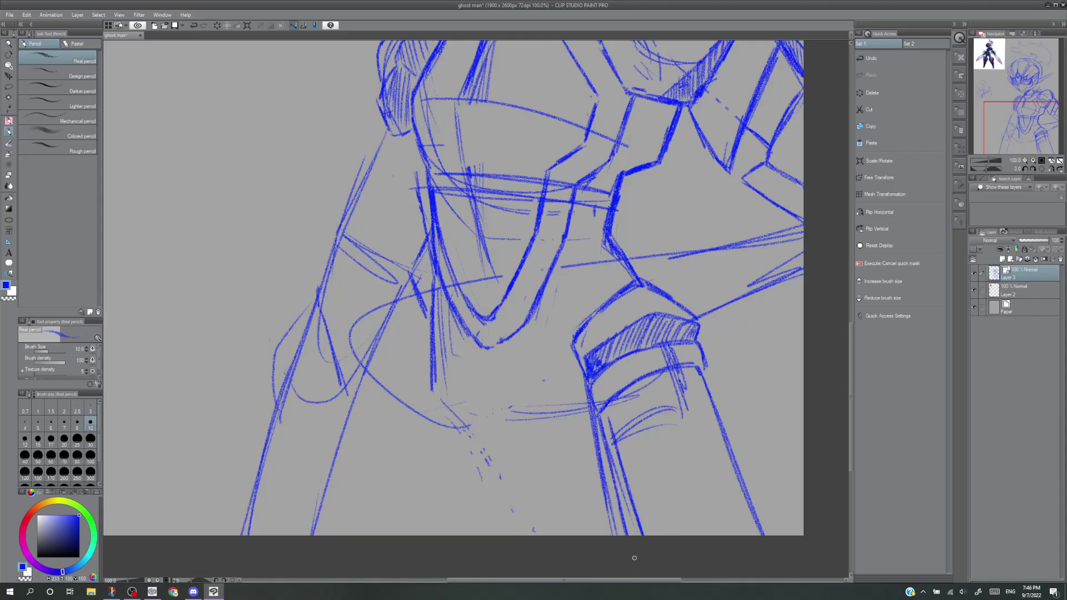
Erase the old inner thigh line and darken the new thigh contour below the hip band.
key(e)
mouse_move(607, 420)
mouse_down()
mouse_move(642, 534)
mouse_move(611, 438)
mouse_move(629, 502)
mouse_up()
key(p)
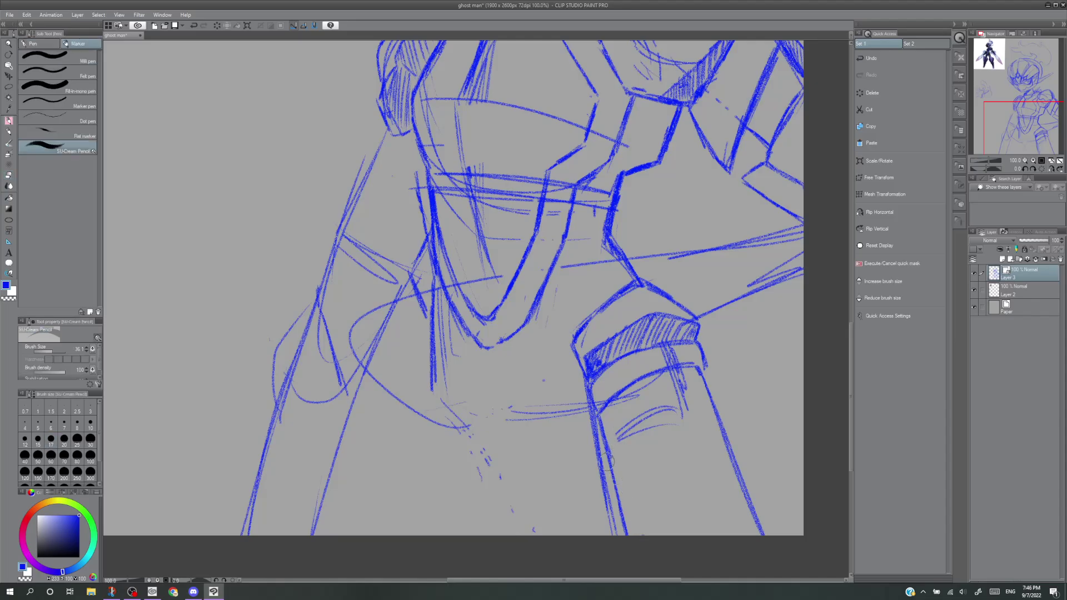
key(p)
drag(588, 386, 603, 468)
drag(597, 427, 613, 520)
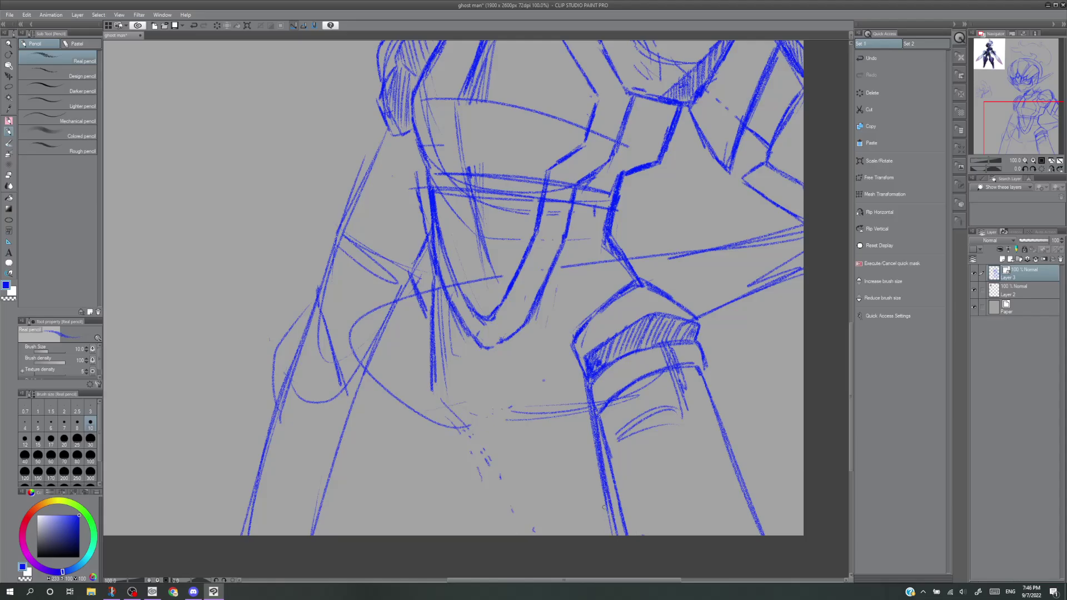
Trim the rough strokes outside the hip band and thigh, and redraw the upper hip plate's inner corner.
key(e)
drag(583, 383, 592, 452)
drag(585, 386, 596, 455)
drag(587, 387, 598, 477)
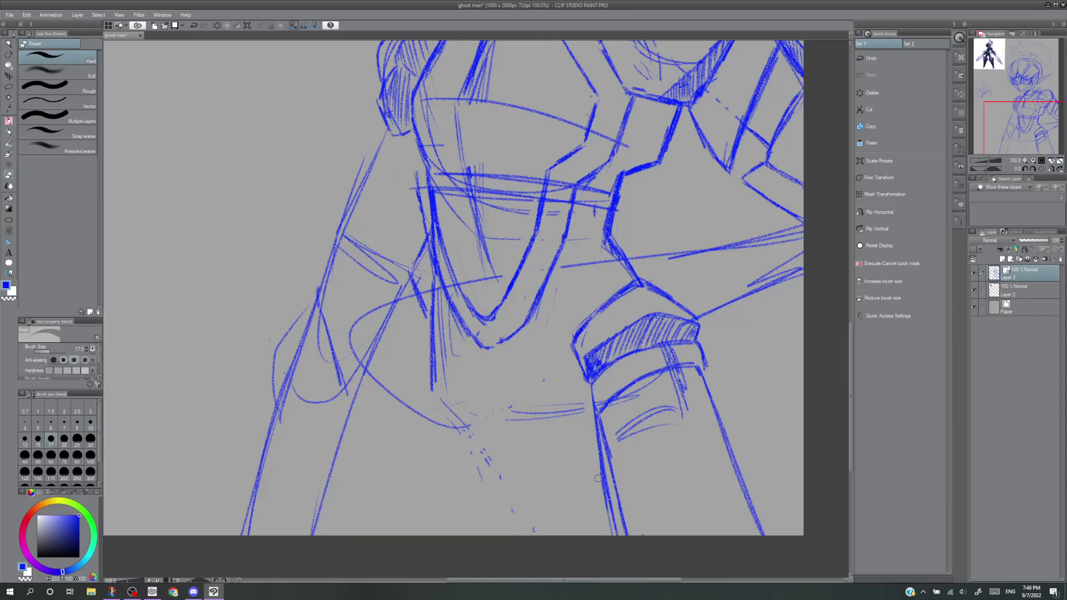
key(ctrl+z)
key(p)
key(p)
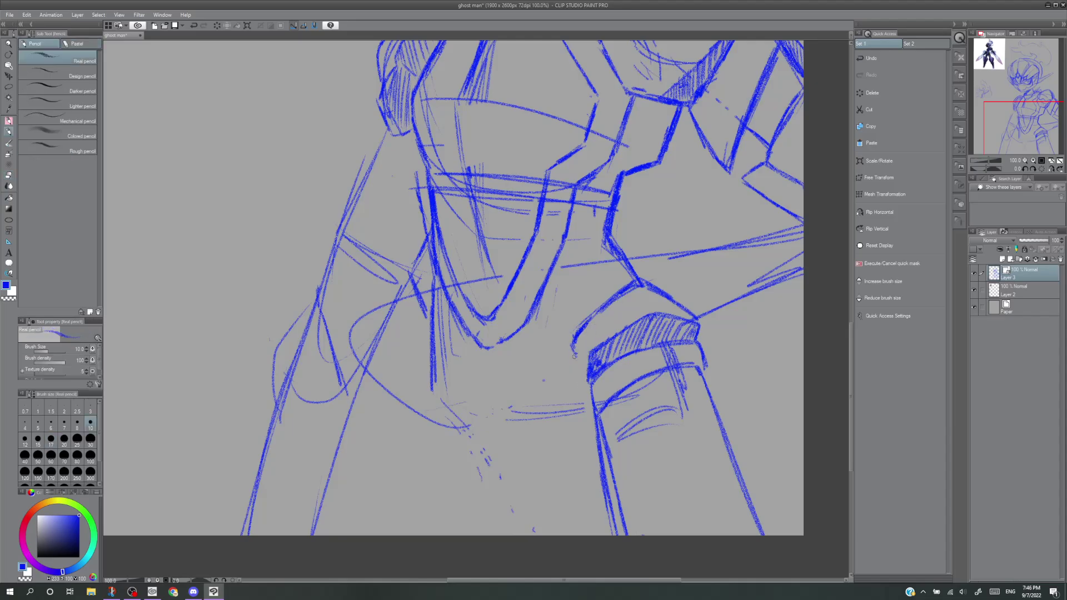
mouse_move(573, 353)
mouse_down()
mouse_move(587, 385)
mouse_move(586, 372)
mouse_up()
Fill the narrow strip between the two inner thigh lines with hatching down to the canvas edge.
drag(598, 423, 615, 534)
drag(604, 463, 622, 536)
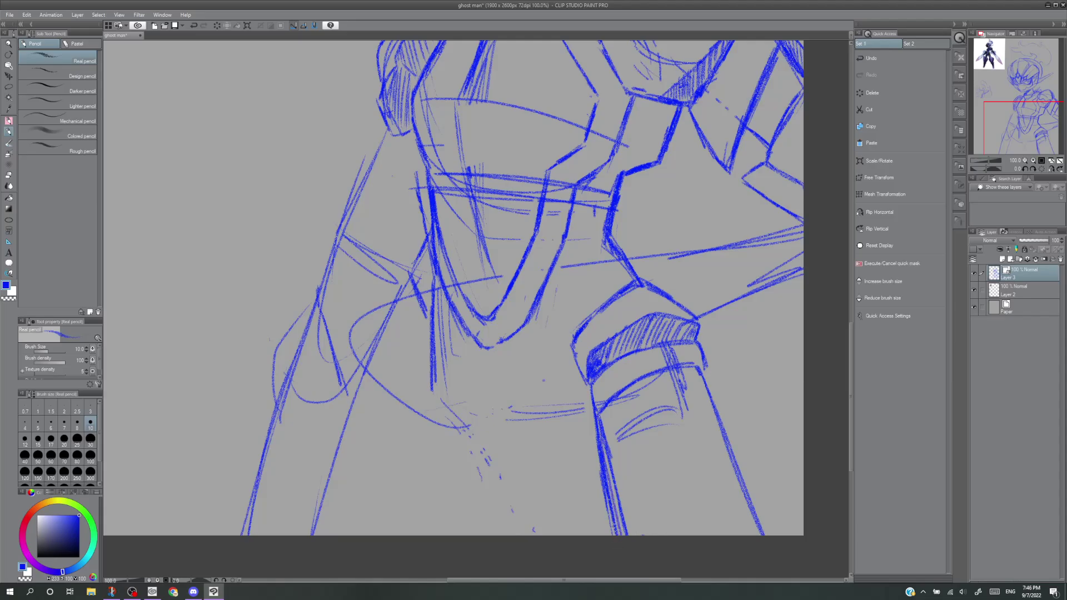
drag(603, 444, 616, 523)
drag(609, 469, 619, 533)
key(e)
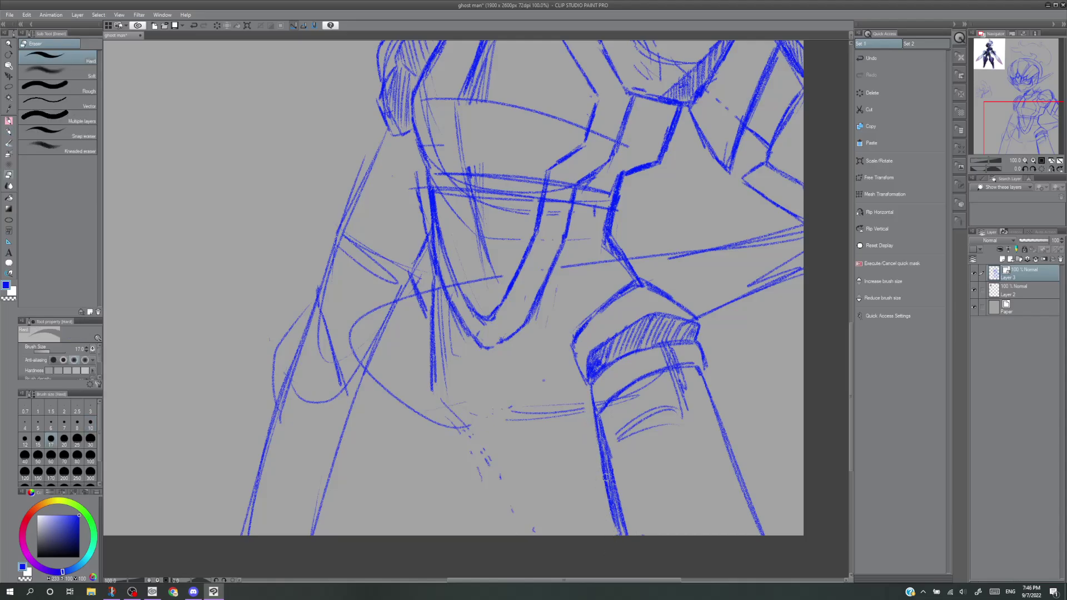
key(p)
drag(603, 475, 618, 534)
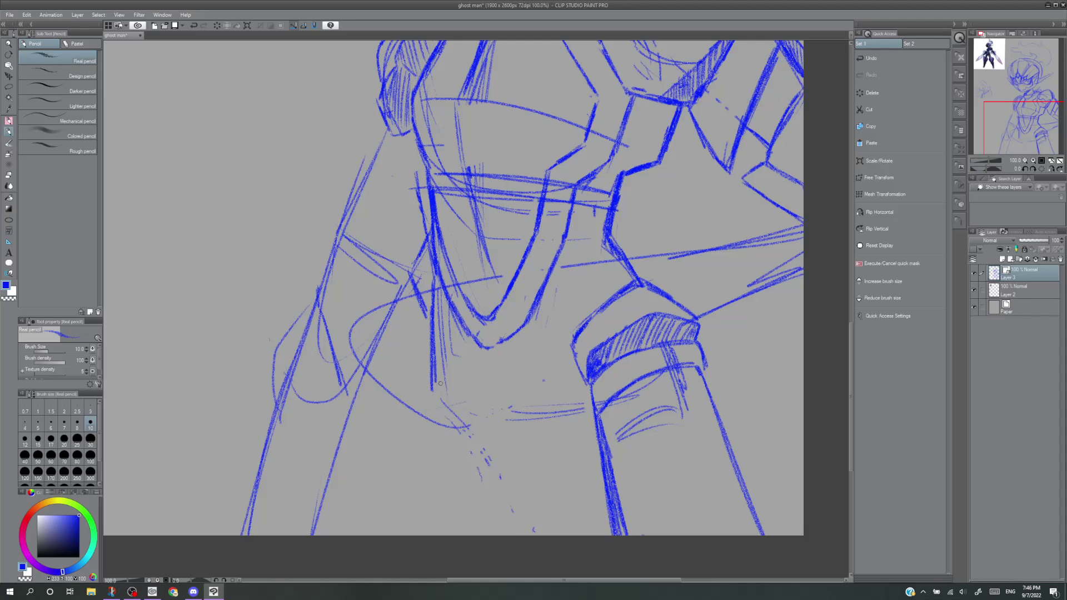
Draw the left-hand thigh's inner contour from the waist's side line down to the canvas edge.
drag(437, 378, 407, 528)
drag(409, 486, 404, 536)
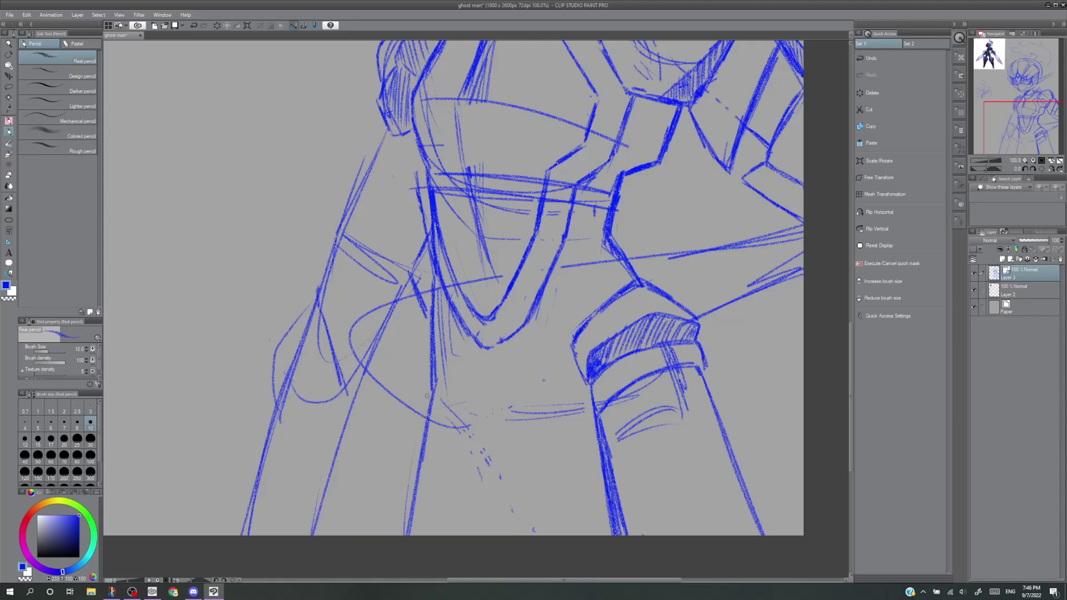
drag(427, 403, 412, 528)
Draw a heavy vertical centre line from below the V-shaped panel to the canvas edge, and raise the pencil size to 12.
drag(497, 366, 489, 515)
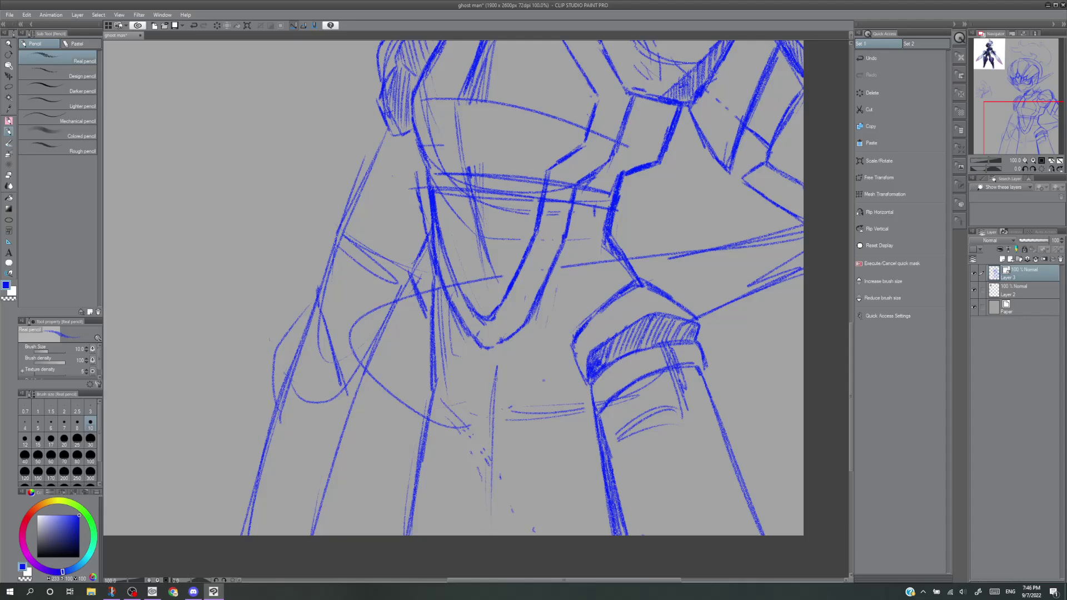
drag(491, 408, 486, 533)
mouse_move(490, 456)
mouse_down()
mouse_move(488, 536)
mouse_move(487, 521)
mouse_up()
drag(489, 497, 487, 555)
drag(492, 353, 485, 443)
drag(486, 353, 489, 516)
mouse_move(488, 427)
mouse_down()
mouse_move(491, 541)
mouse_move(485, 525)
mouse_up()
drag(485, 442, 485, 535)
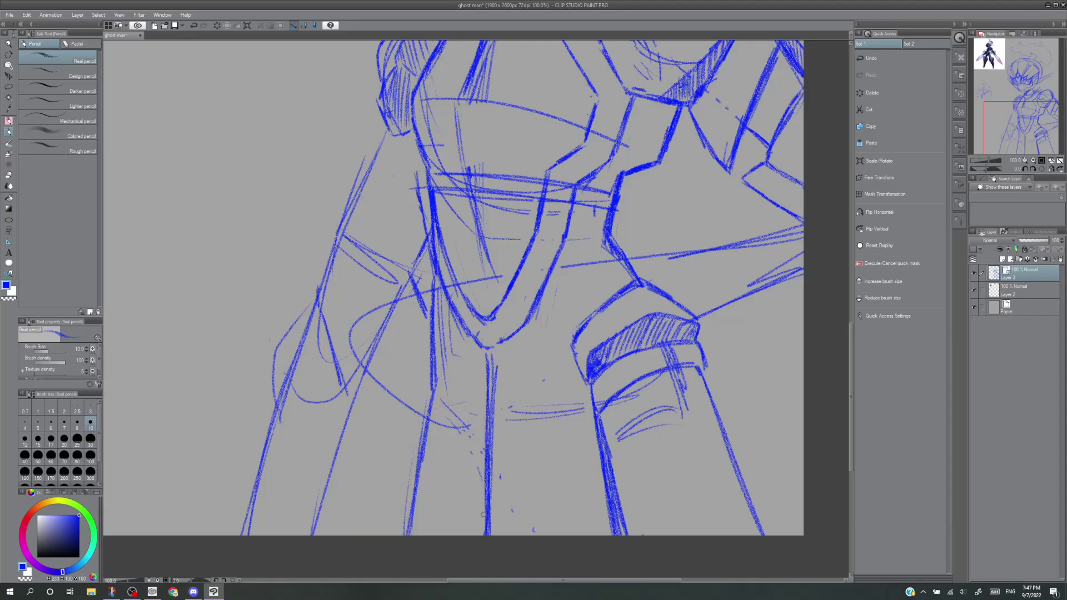
key(bracketright)
key(e)
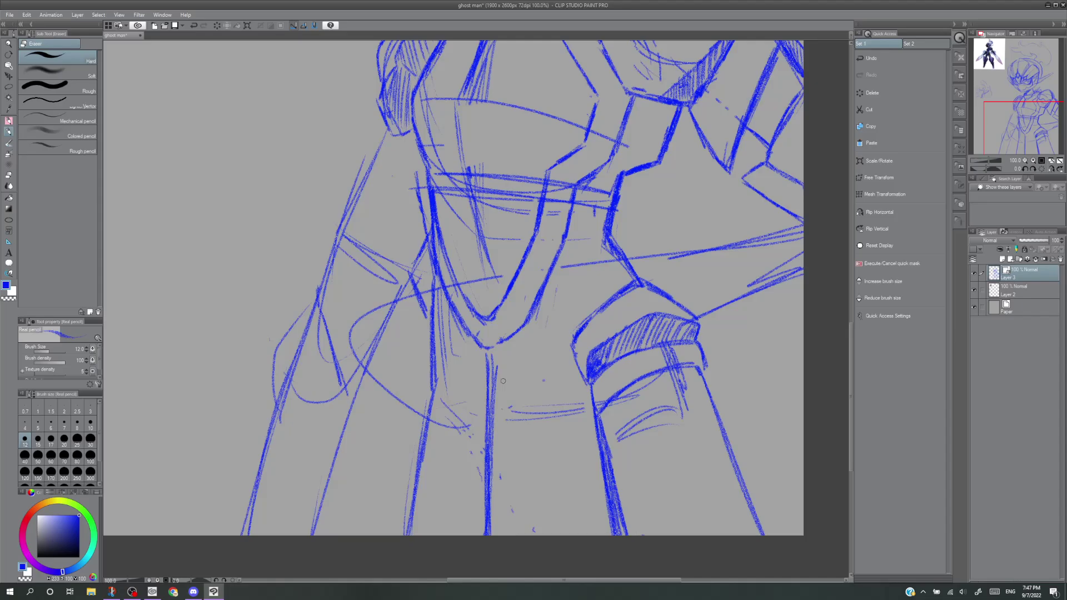
Erase the doubled stroke beside the vertical centre line and redraw it as one heavy line down to the canvas edge.
drag(492, 355, 494, 532)
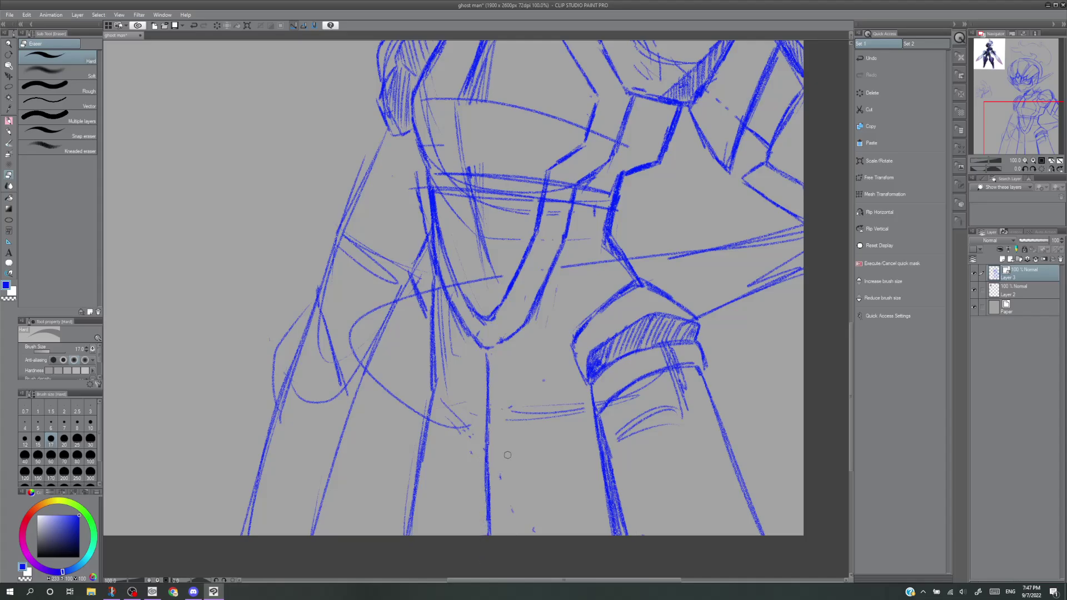
key(p)
drag(487, 348, 488, 534)
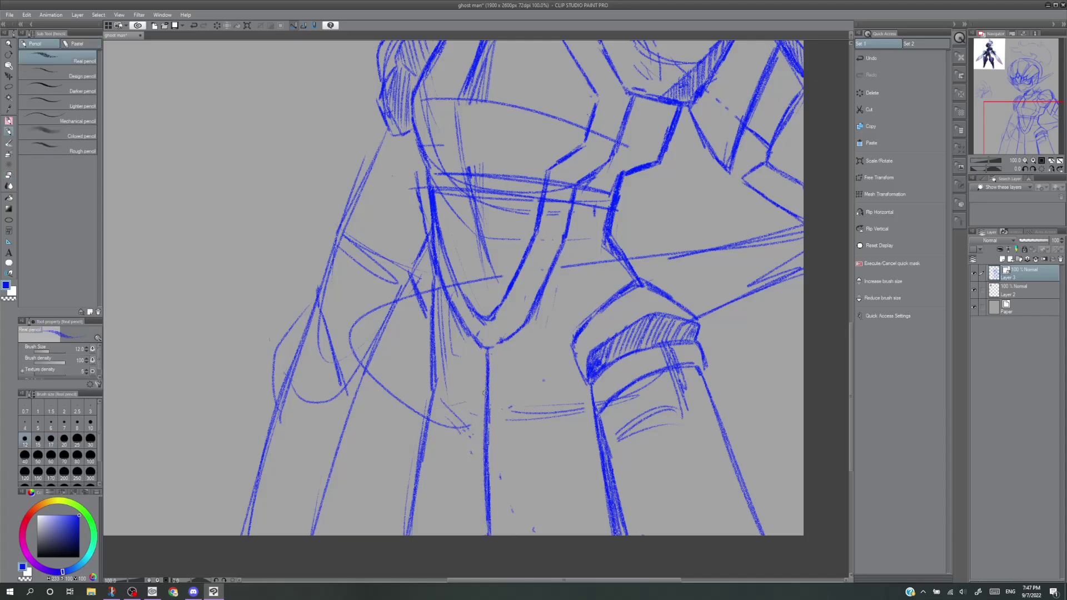
drag(484, 393, 488, 534)
drag(486, 487, 487, 537)
drag(484, 500, 487, 535)
Thicken the lower part of the left-hand thigh's inner contour down to the canvas edge.
drag(429, 402, 404, 537)
drag(422, 445, 401, 536)
drag(412, 492, 401, 536)
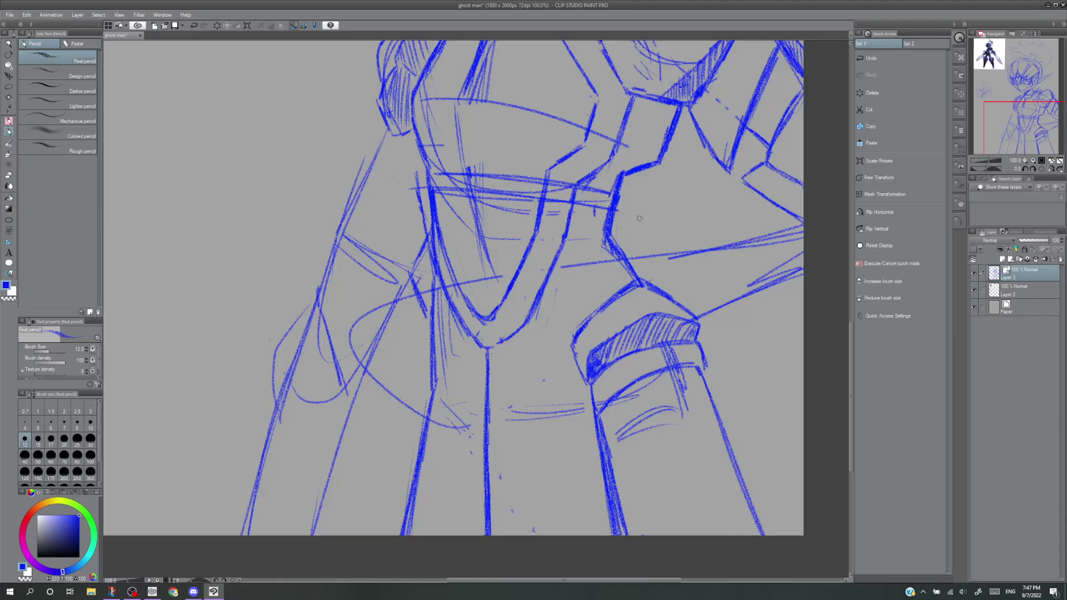
Close the waist band's lower edge with a straight line and retrace both sides of the V-shaped panel toward its tip.
mouse_move(605, 237)
mouse_down()
mouse_move(517, 243)
mouse_move(567, 232)
mouse_move(500, 337)
mouse_up()
drag(563, 242, 497, 337)
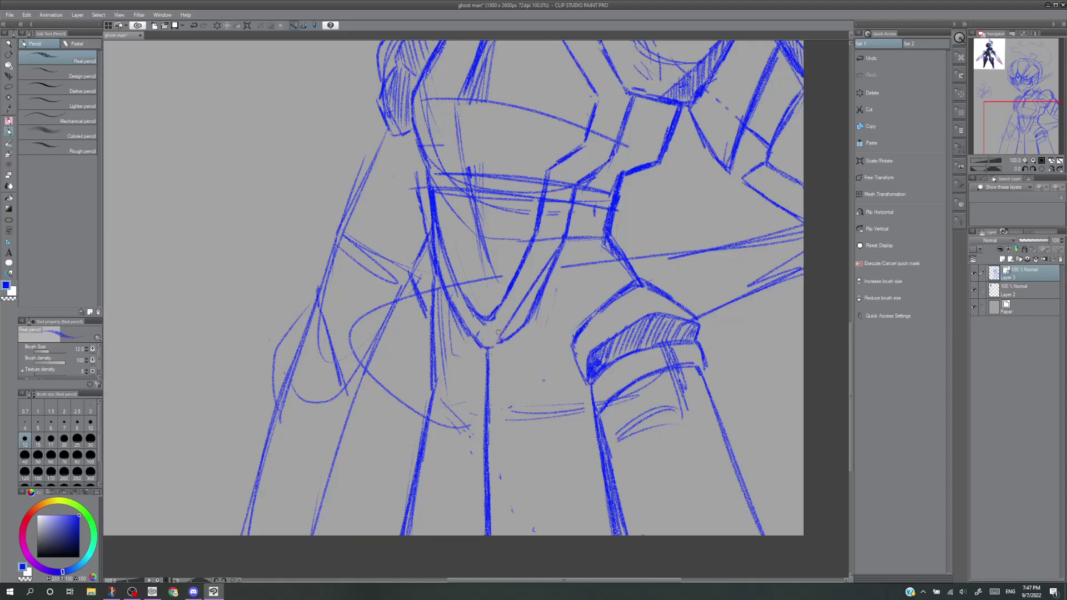
drag(526, 253, 479, 318)
drag(465, 180, 478, 325)
drag(468, 271, 489, 366)
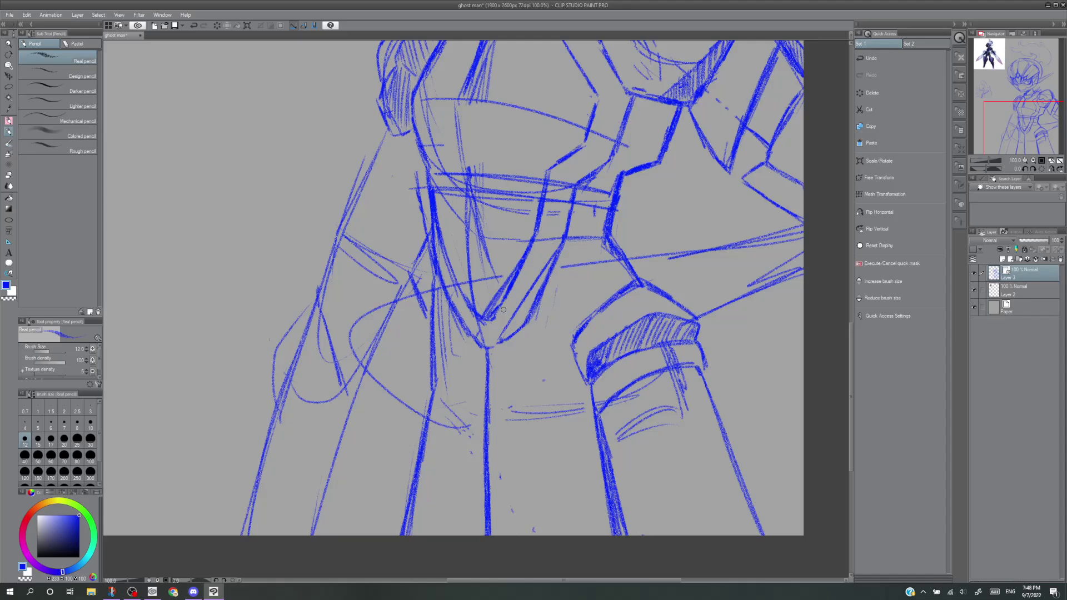
Darken the left-hand side line of the waist and erase the stray strokes just inside it.
drag(425, 188, 434, 289)
drag(425, 194, 431, 288)
key(e)
drag(436, 181, 439, 288)
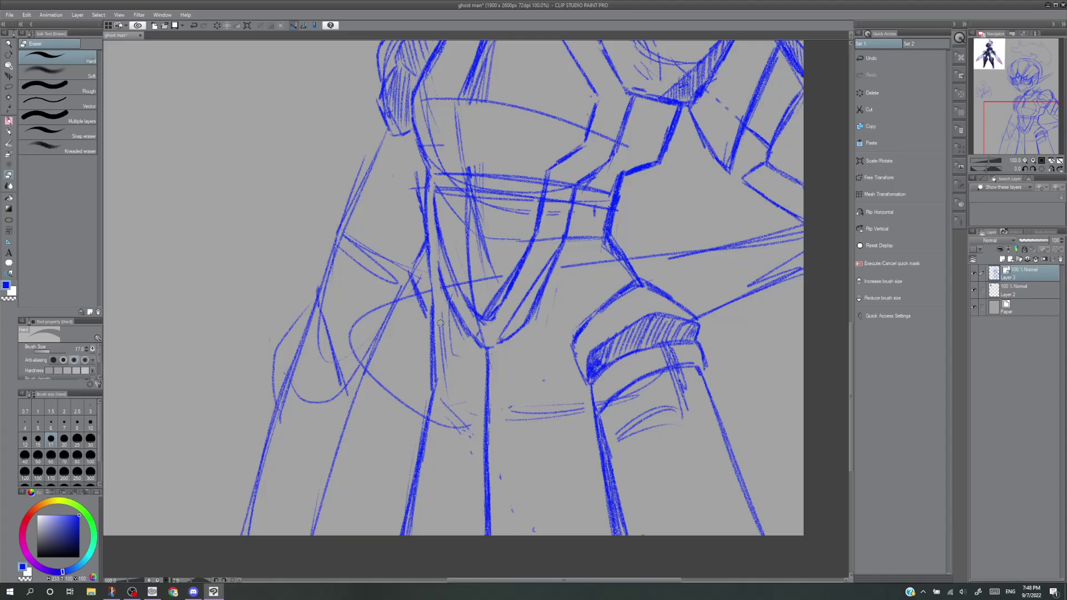
Draw a new slanted thigh contour from the waist's left-hand side line outward down to the canvas edge.
key(p)
key(p)
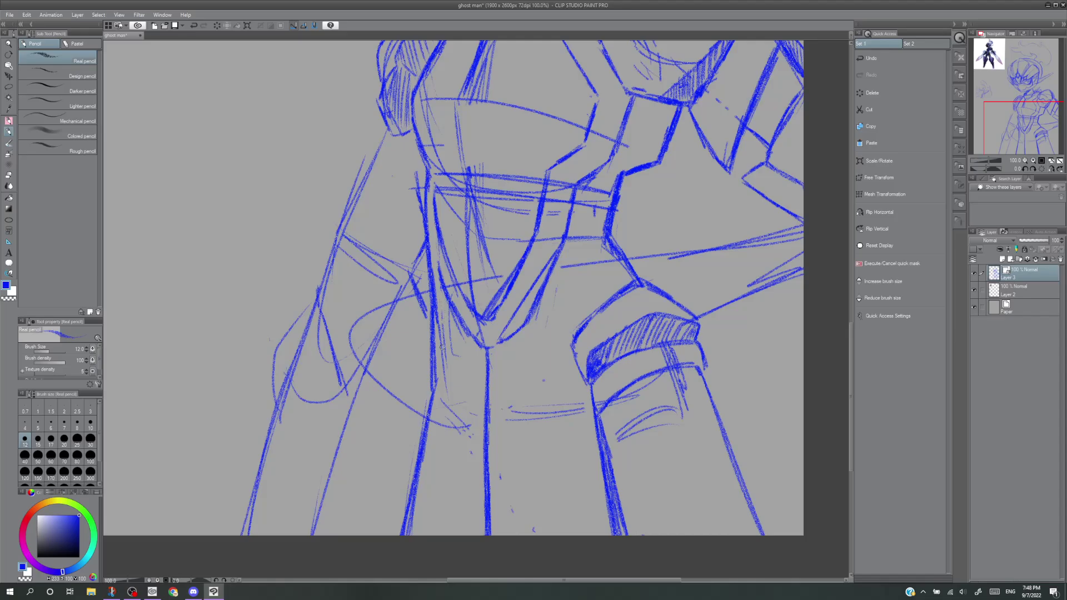
drag(440, 335, 401, 494)
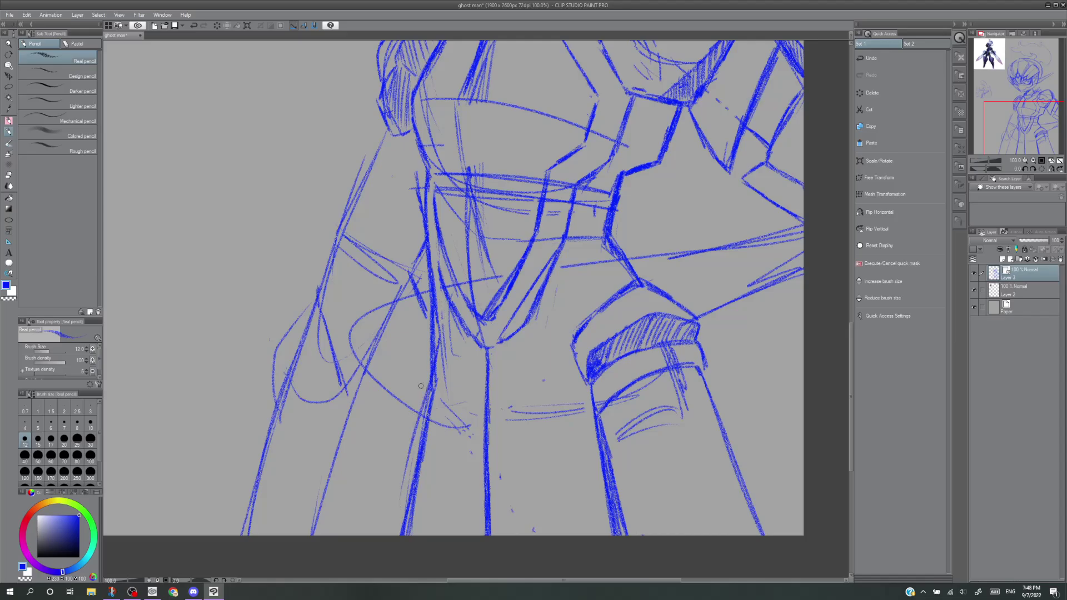
key(ctrl+z)
drag(442, 335, 385, 535)
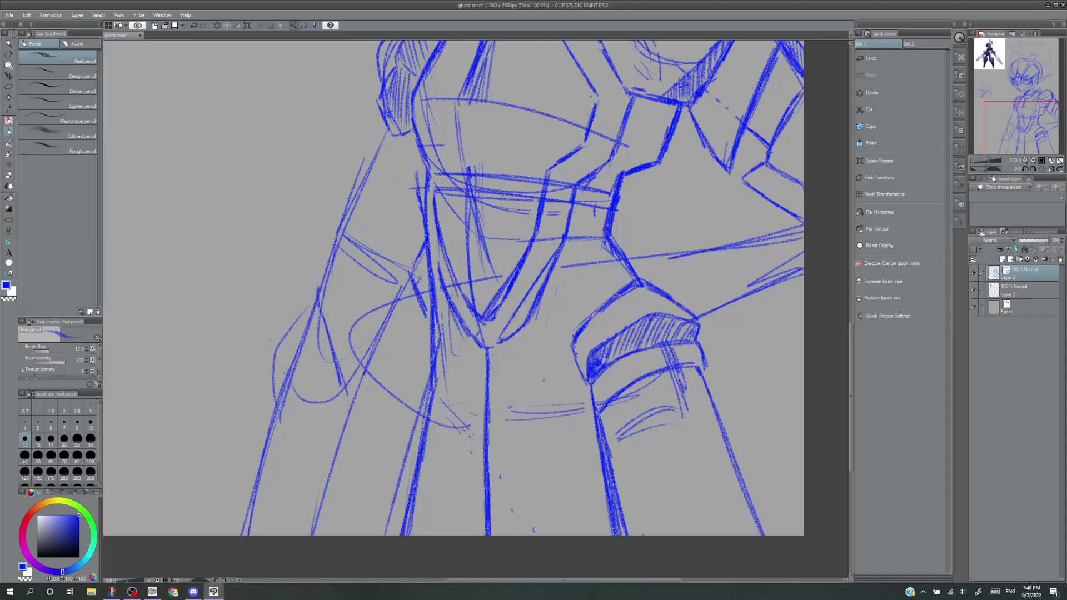
drag(433, 365, 354, 595)
key(ctrl+z)
drag(444, 339, 371, 599)
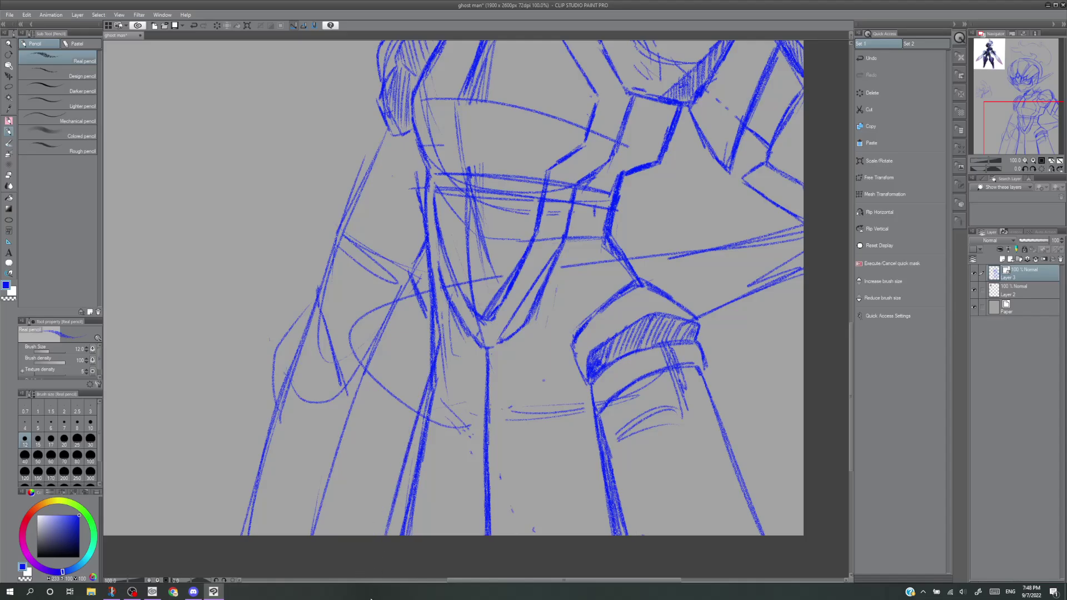
drag(483, 355, 460, 535)
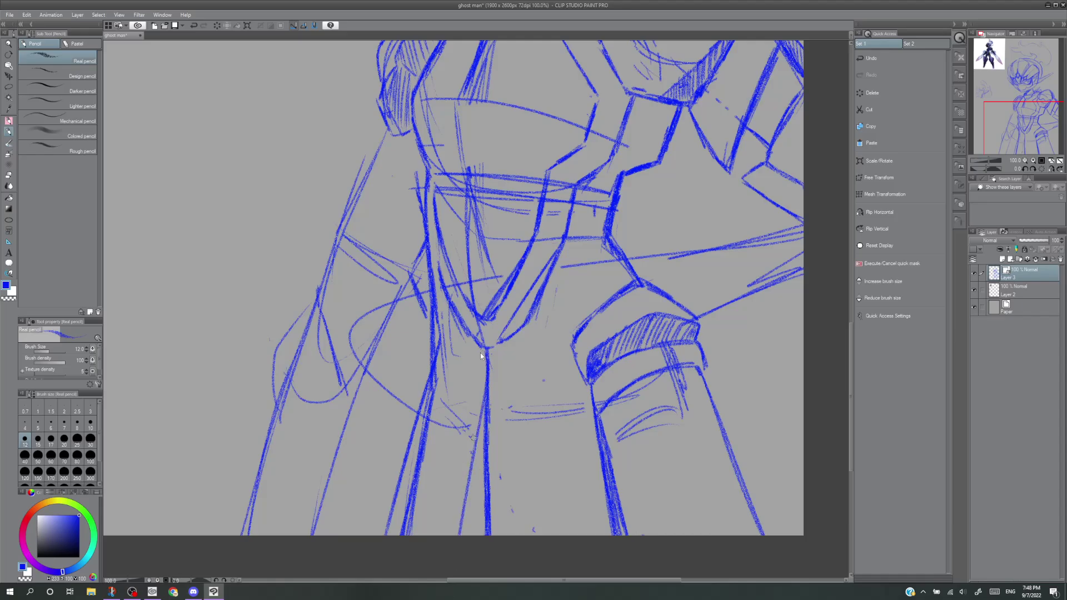
key(ctrl+z)
drag(487, 354, 466, 571)
drag(487, 364, 468, 537)
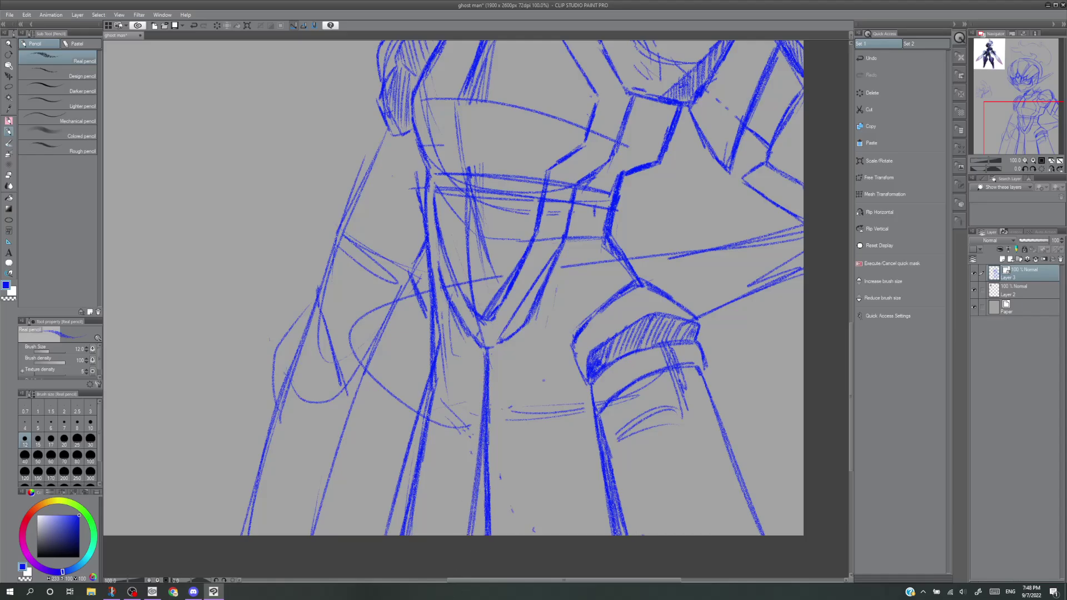
drag(588, 379, 572, 536)
key(ctrl+z)
drag(598, 386, 624, 536)
key(ctrl+z)
key(ctrl+z)
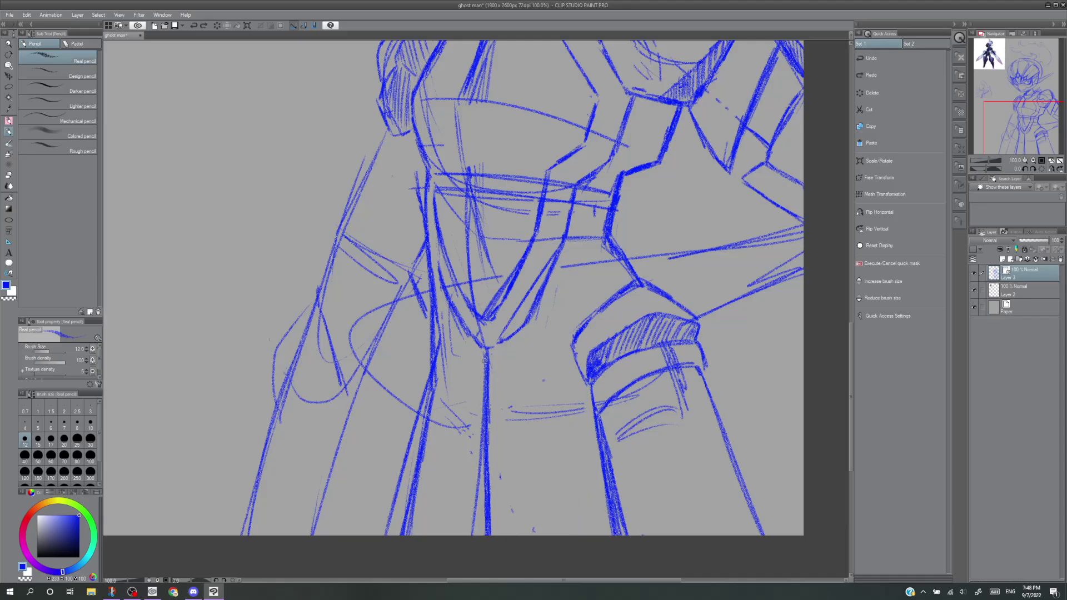
key(ctrl+z)
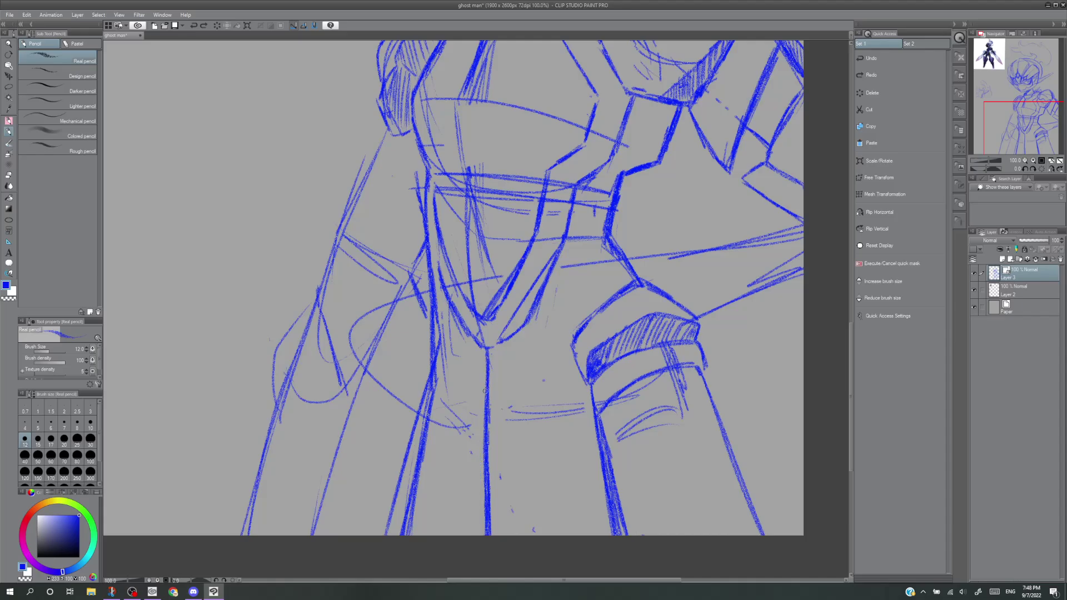
Erase the rough hip strokes outside the waist's left-hand side line and slim the line's lower part.
key(e)
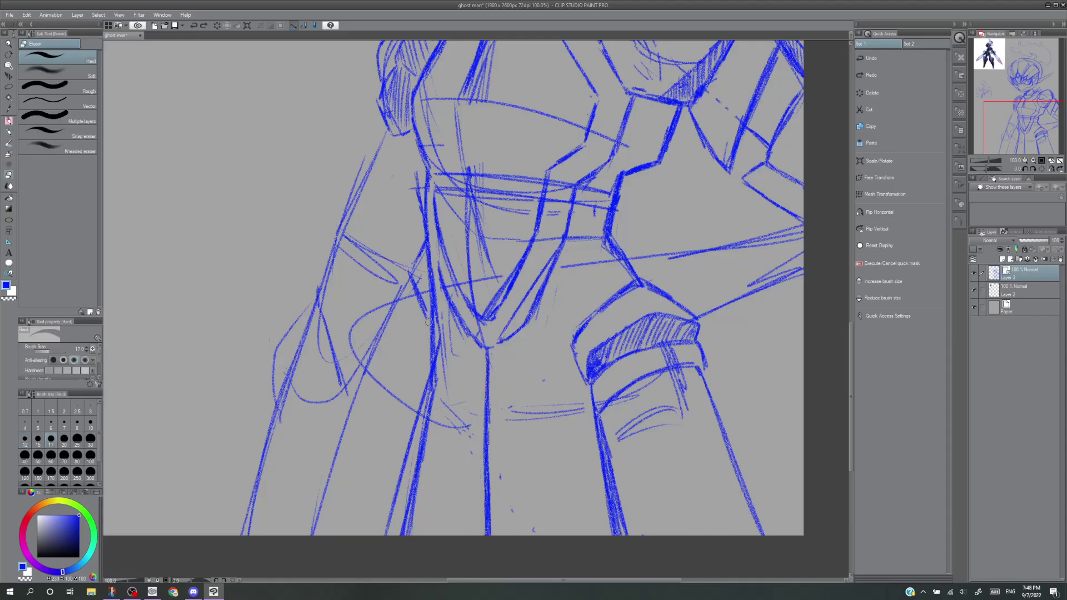
mouse_move(429, 322)
mouse_down()
mouse_move(430, 311)
mouse_move(425, 368)
mouse_up()
click(409, 409)
mouse_move(421, 246)
mouse_down()
mouse_move(417, 275)
mouse_move(410, 268)
mouse_move(430, 346)
mouse_up()
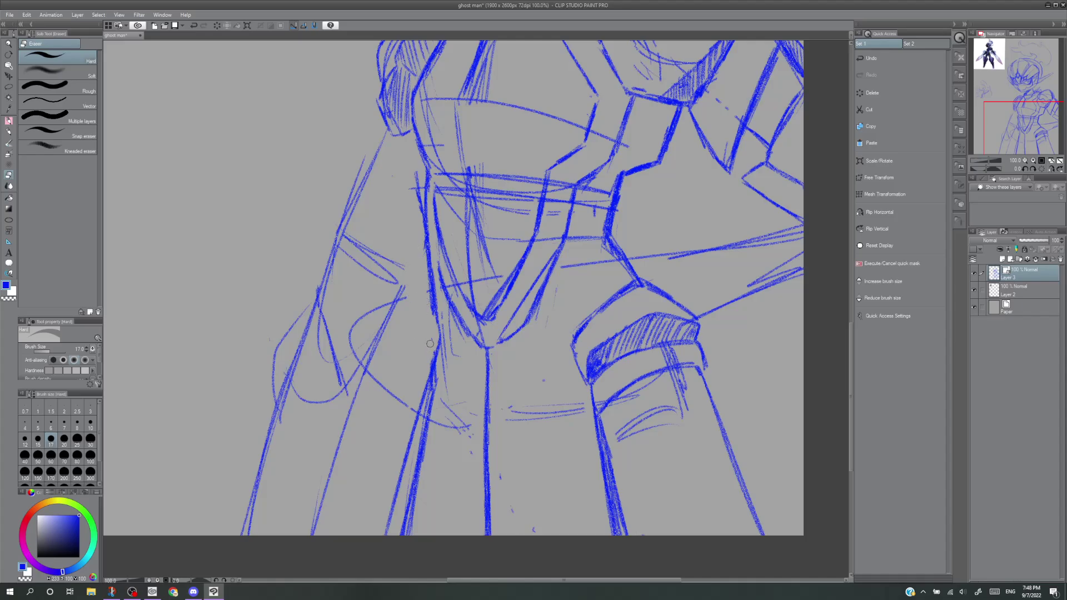
drag(426, 286, 433, 328)
Rework the left-hand edge of the V-shaped panel, and erase the panel's old lower sides beneath the waist band.
key(p)
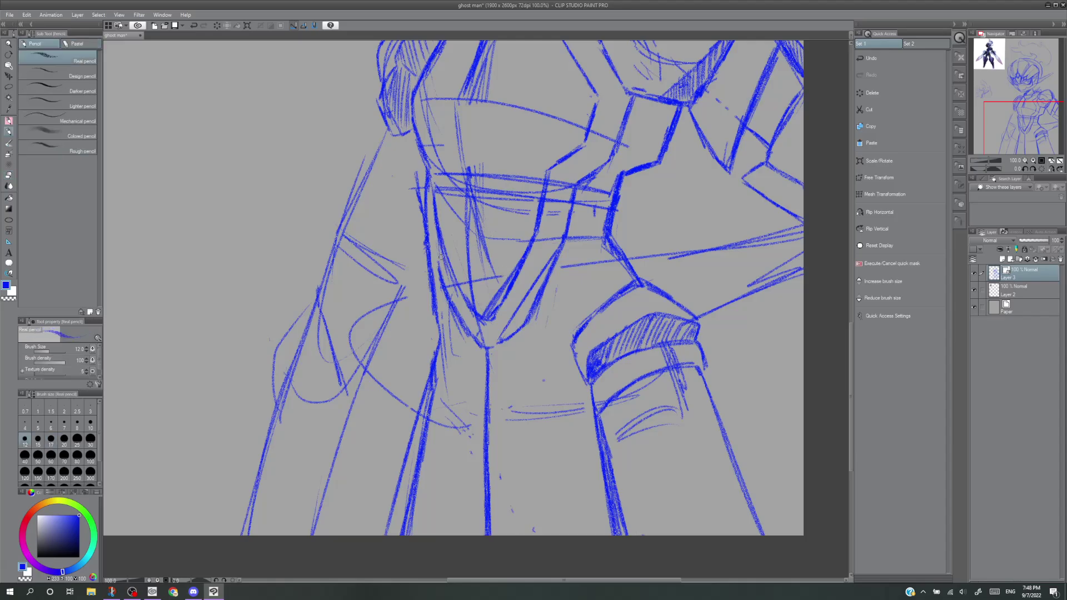
drag(431, 187, 441, 268)
drag(435, 230, 445, 287)
key(e)
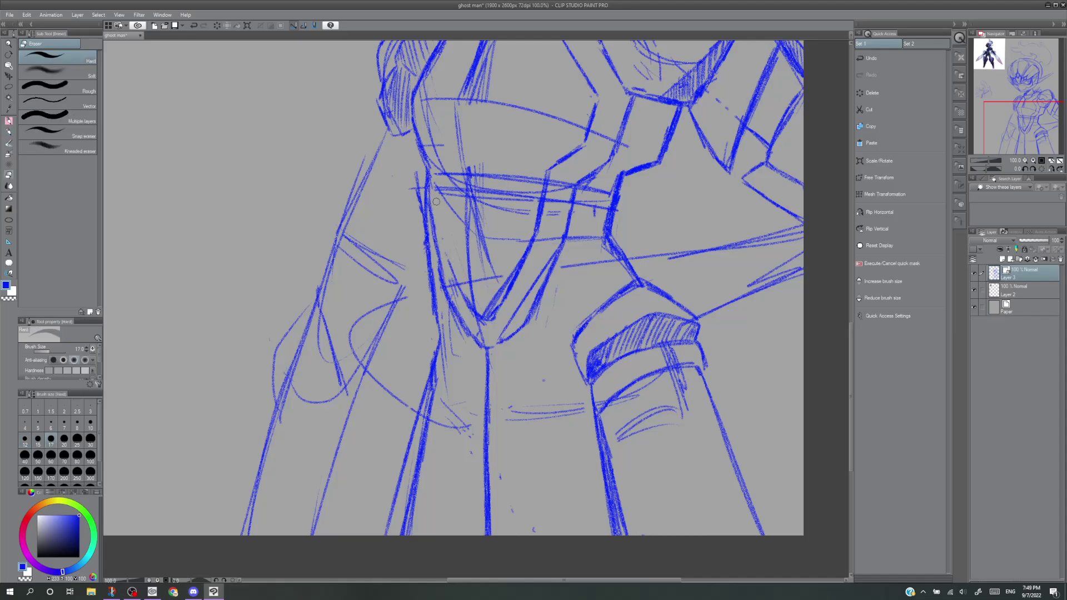
mouse_move(436, 206)
mouse_down()
mouse_move(470, 317)
mouse_move(455, 259)
mouse_move(444, 281)
mouse_move(467, 327)
mouse_up()
key(ctrl+z)
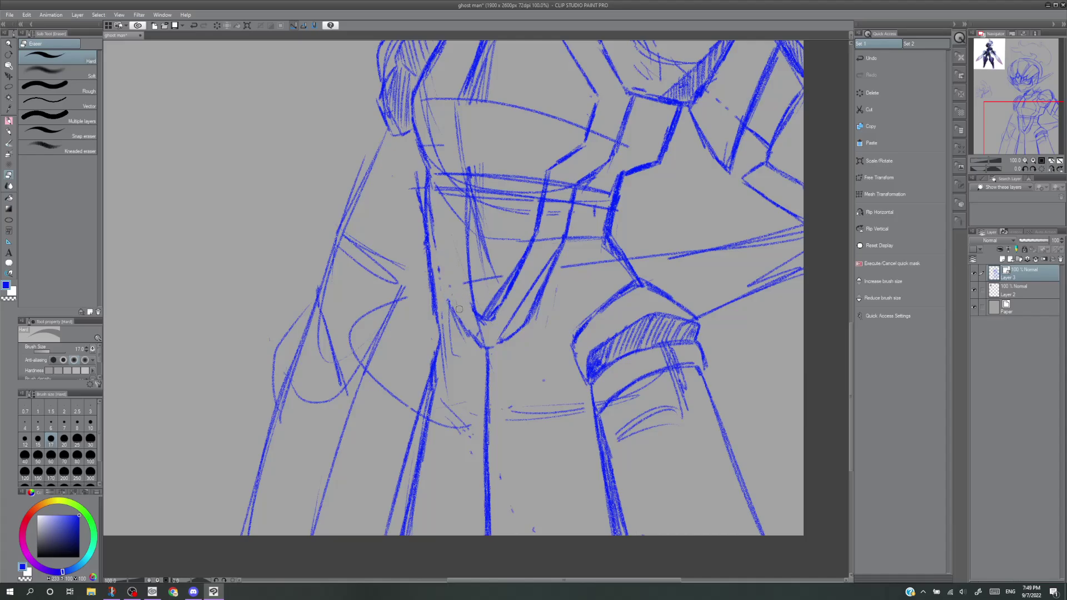
mouse_move(516, 257)
mouse_down()
mouse_move(481, 322)
mouse_move(520, 253)
mouse_move(514, 269)
mouse_move(529, 246)
mouse_move(564, 242)
mouse_move(505, 336)
mouse_move(513, 305)
mouse_move(497, 311)
mouse_move(520, 255)
mouse_move(508, 341)
mouse_move(547, 249)
mouse_move(552, 266)
mouse_move(535, 294)
mouse_move(531, 264)
mouse_move(522, 307)
mouse_move(546, 279)
mouse_move(537, 336)
mouse_up()
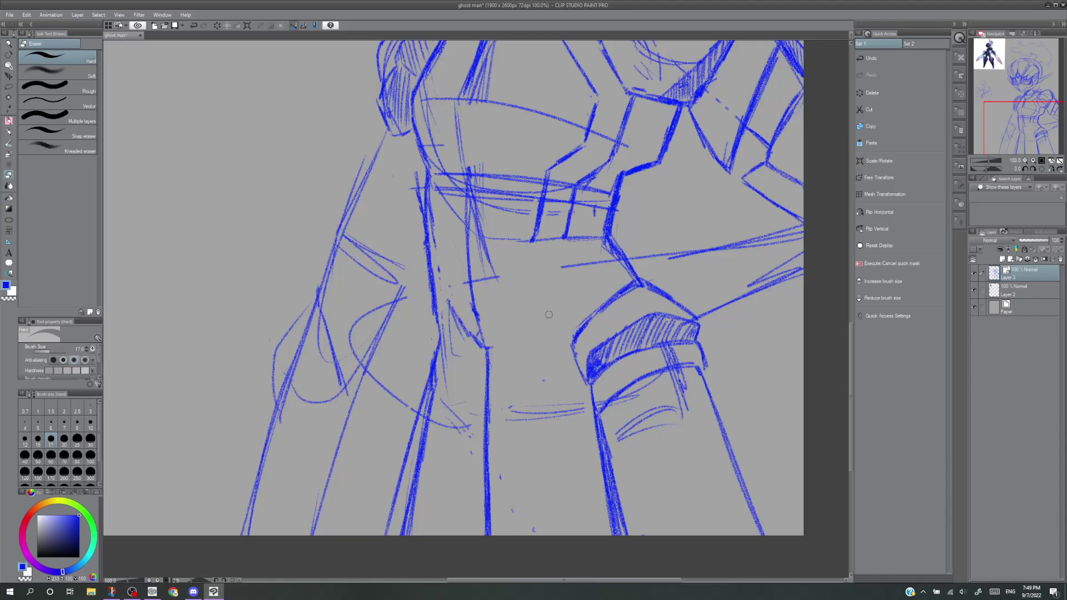
Redraw the V-shaped panel's right-hand side as two straight parallel lines slanting from the waist band to the tip.
key(p)
key(p)
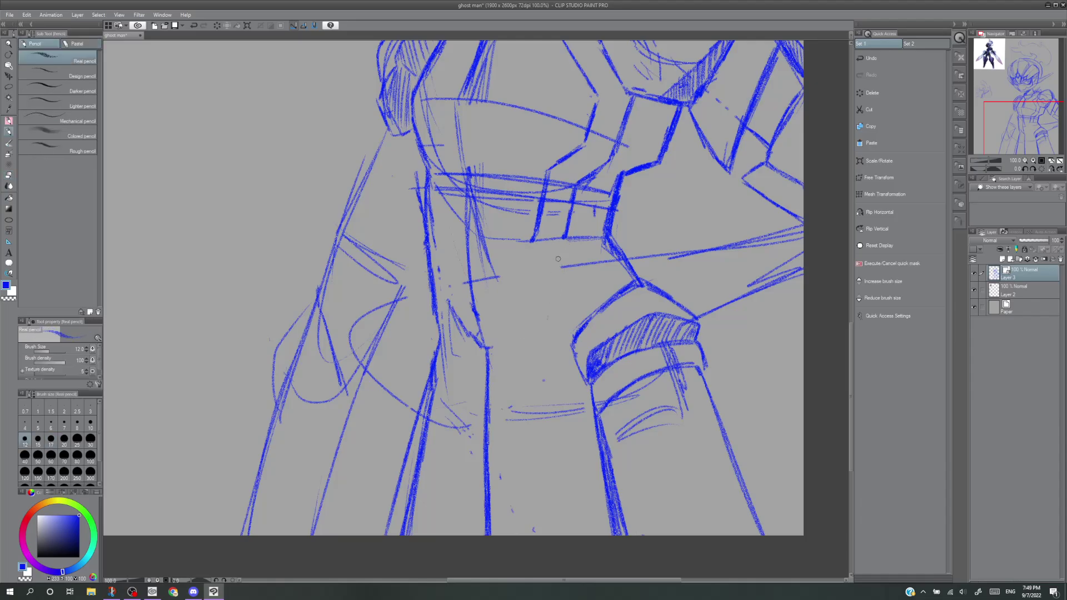
drag(560, 245, 498, 360)
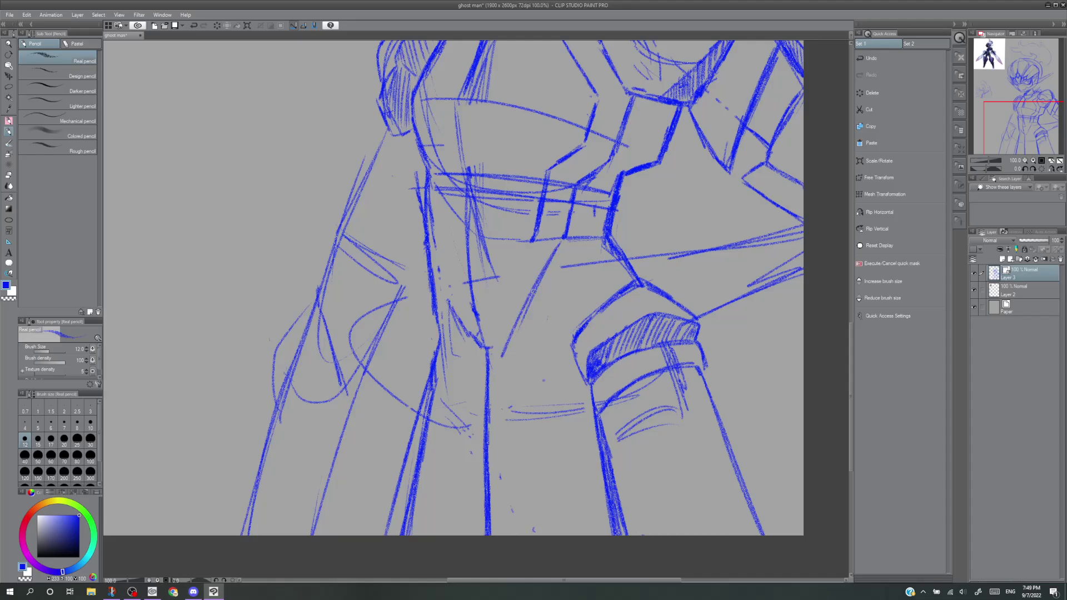
drag(531, 297, 502, 358)
key(ctrl+z)
key(ctrl+z)
key(ctrl+z)
drag(564, 239, 492, 364)
drag(532, 240, 482, 335)
key(ctrl+z)
drag(534, 240, 498, 295)
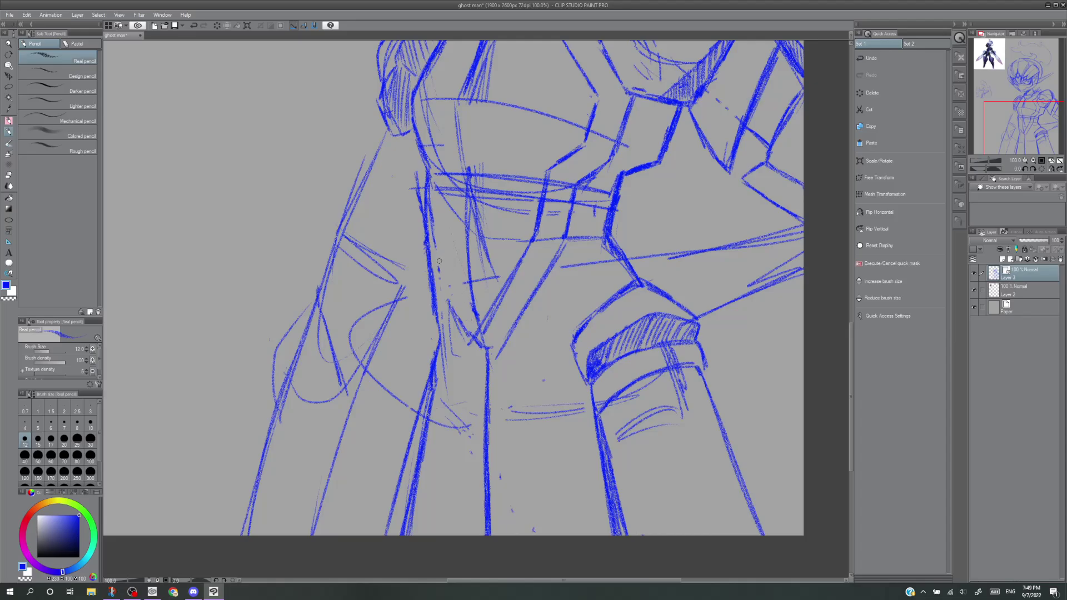
Draw the V-shaped panel's left-hand edges and join both outer sides at a lower, pointed tip.
mouse_move(438, 267)
mouse_down()
mouse_move(446, 298)
mouse_move(435, 261)
mouse_move(462, 333)
mouse_up()
drag(434, 269, 456, 358)
drag(440, 330, 463, 377)
drag(506, 333, 489, 361)
mouse_move(443, 329)
mouse_down()
mouse_move(461, 377)
mouse_move(503, 345)
mouse_move(473, 378)
mouse_up()
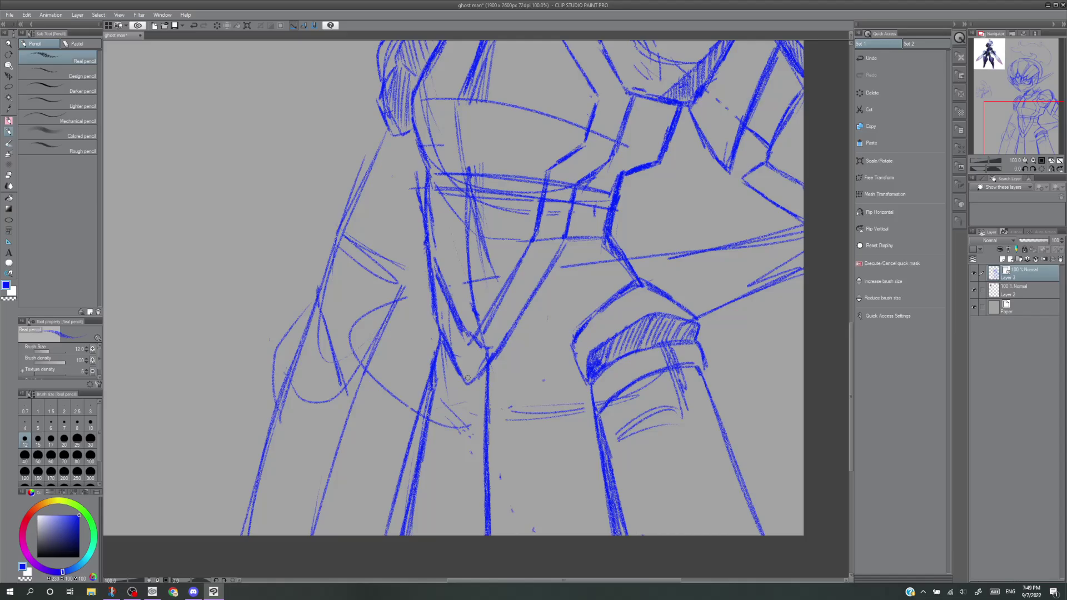
Draw a diamond ornament below the V-shaped panel's tip with a narrow spike hanging from it.
drag(461, 384, 443, 407)
mouse_move(452, 403)
mouse_down()
mouse_move(443, 416)
mouse_move(465, 434)
mouse_up()
mouse_move(484, 385)
mouse_down()
mouse_move(500, 414)
mouse_move(465, 438)
mouse_move(454, 488)
mouse_up()
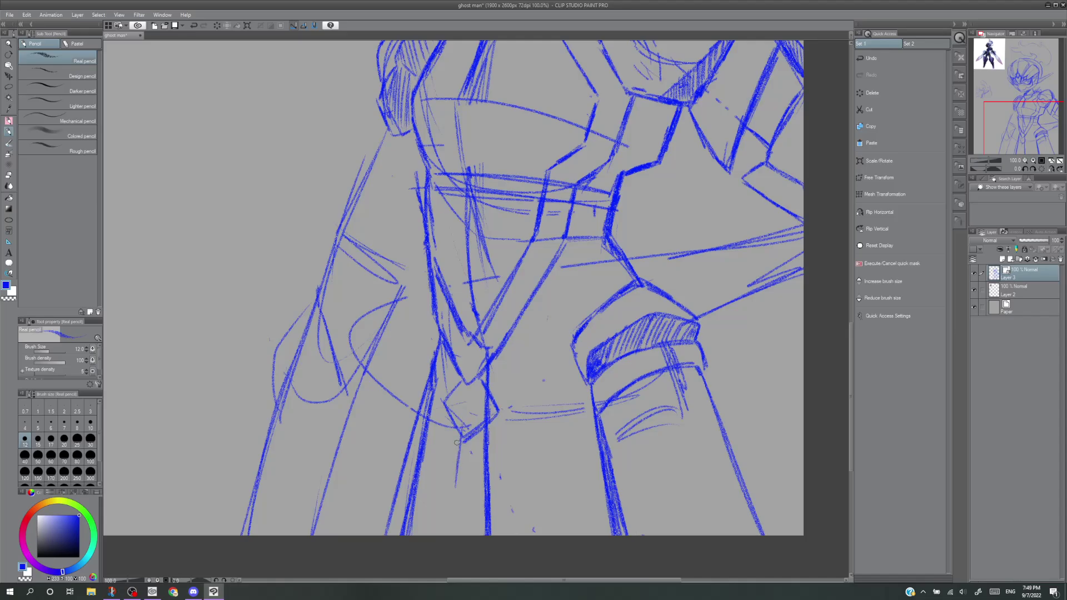
drag(461, 445, 457, 505)
key(ctrl+z)
key(ctrl+z)
drag(457, 453, 453, 489)
key(ctrl+z)
key(ctrl+z)
key(ctrl+z)
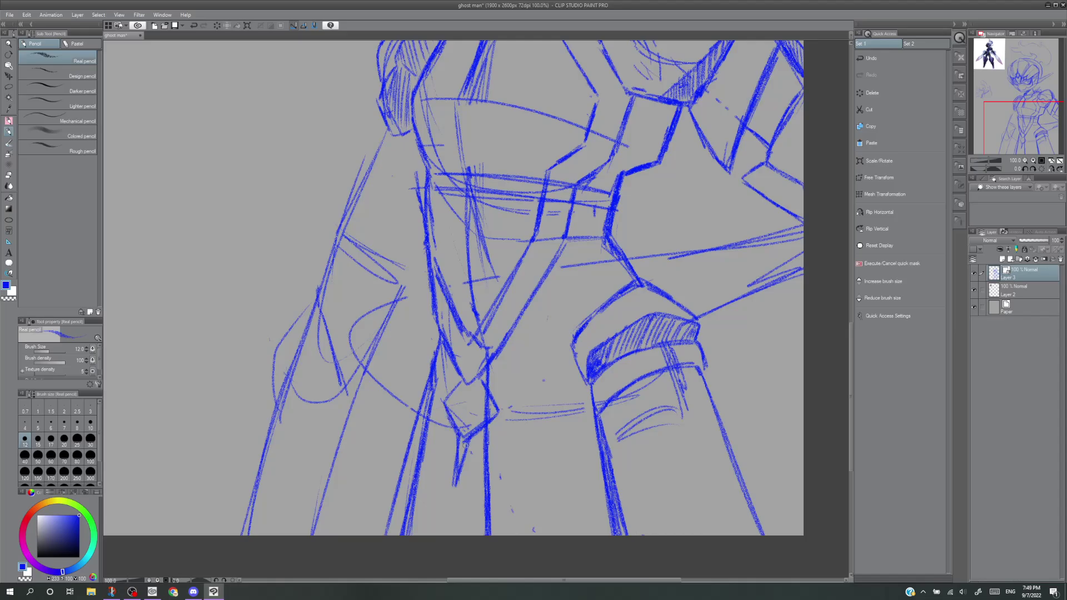
Erase the vertical centre line below the diamond and the heavy inner line beside the left-hand thigh contour.
key(e)
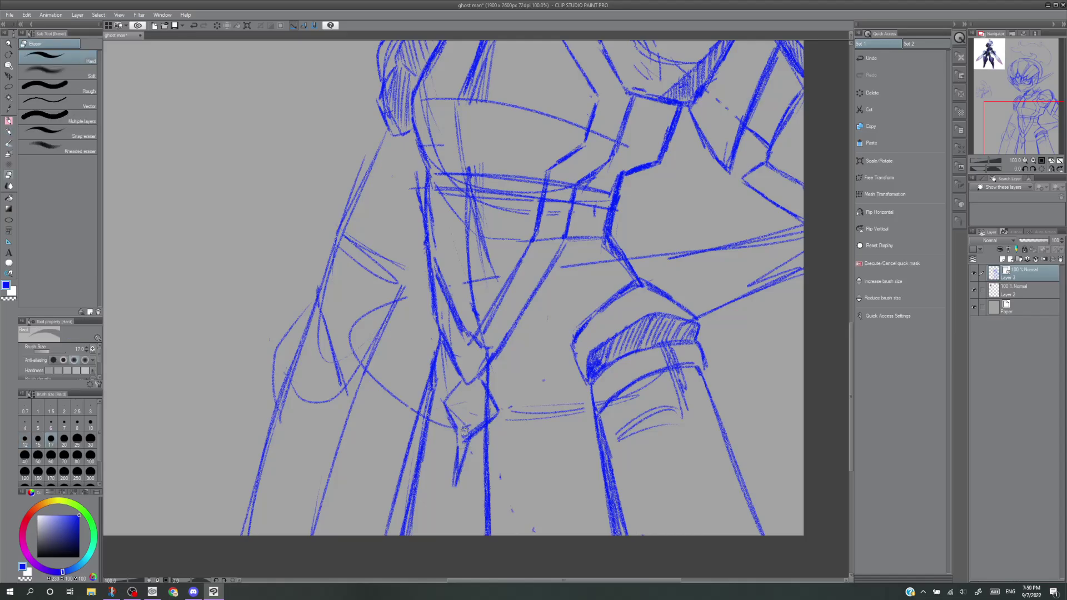
key(ctrl+z)
mouse_move(464, 432)
mouse_down()
mouse_move(487, 412)
mouse_move(468, 429)
mouse_move(485, 416)
mouse_move(448, 408)
mouse_move(463, 437)
mouse_move(476, 405)
mouse_move(490, 500)
mouse_move(494, 446)
mouse_move(487, 524)
mouse_move(486, 492)
mouse_up()
mouse_move(429, 372)
mouse_down()
mouse_move(404, 538)
mouse_move(414, 458)
mouse_up()
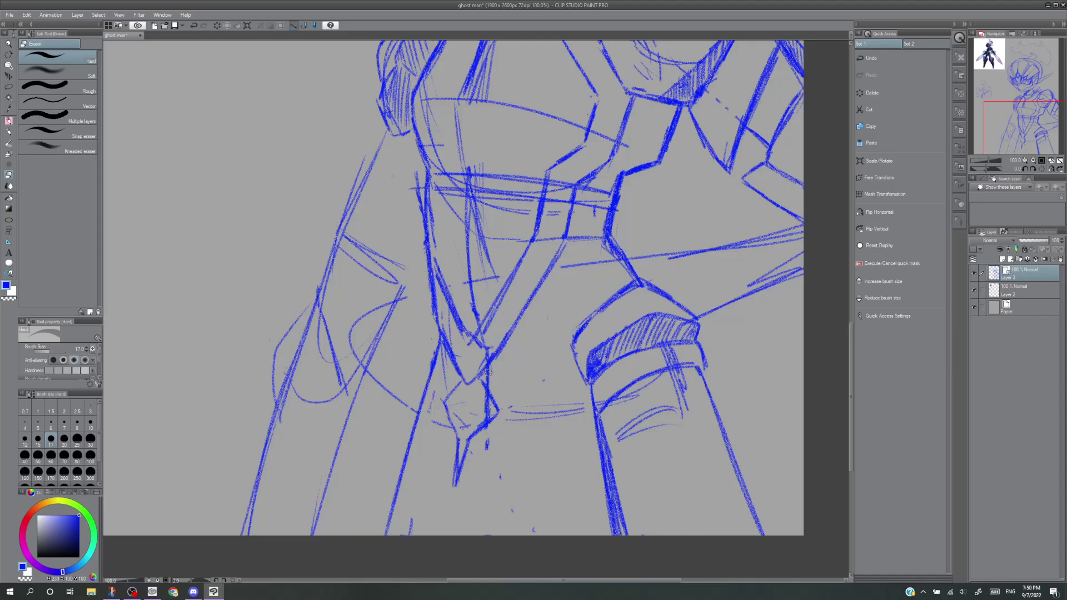
Erase the centre line's remnant running through the diamond together with the diamond's right-hand edges.
key(p)
key(p)
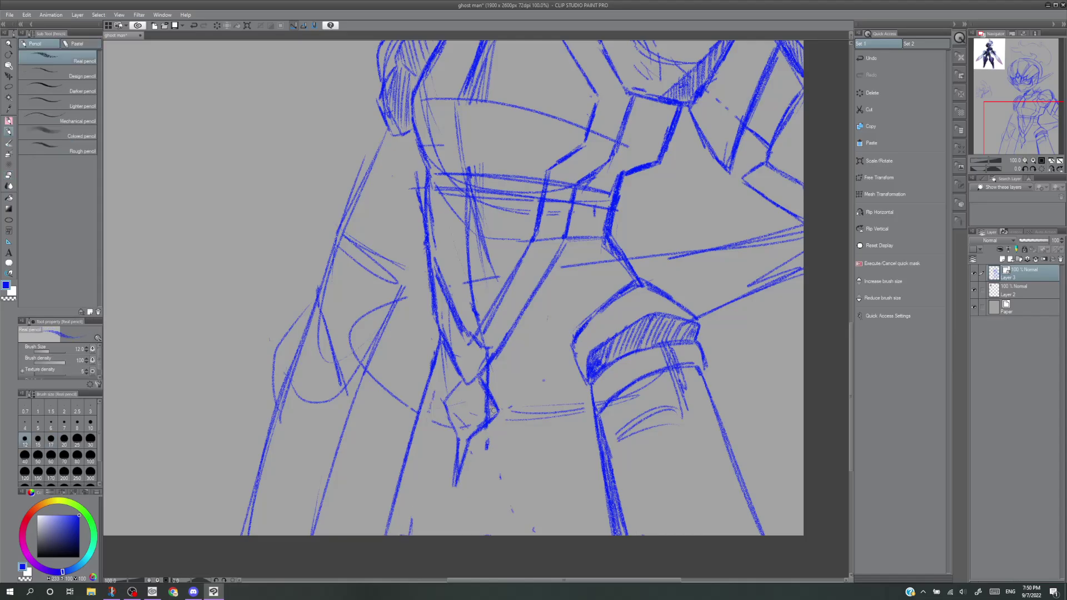
key(e)
drag(489, 367, 488, 446)
mouse_move(495, 403)
mouse_down()
mouse_move(488, 454)
mouse_move(461, 410)
mouse_up()
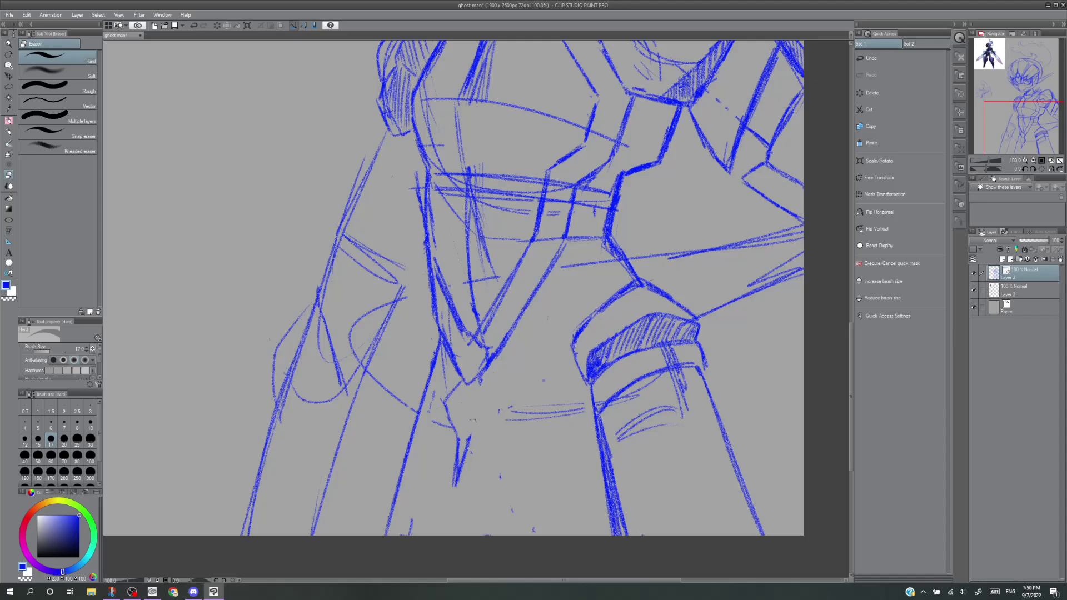
Redraw the diamond with a line across its middle, and extend its tail down to the canvas edge.
key(p)
key(p)
drag(443, 403, 458, 438)
mouse_move(483, 394)
mouse_down()
mouse_move(477, 380)
mouse_move(490, 406)
mouse_move(479, 412)
mouse_move(490, 415)
mouse_move(465, 446)
mouse_move(450, 533)
mouse_up()
drag(457, 485, 450, 535)
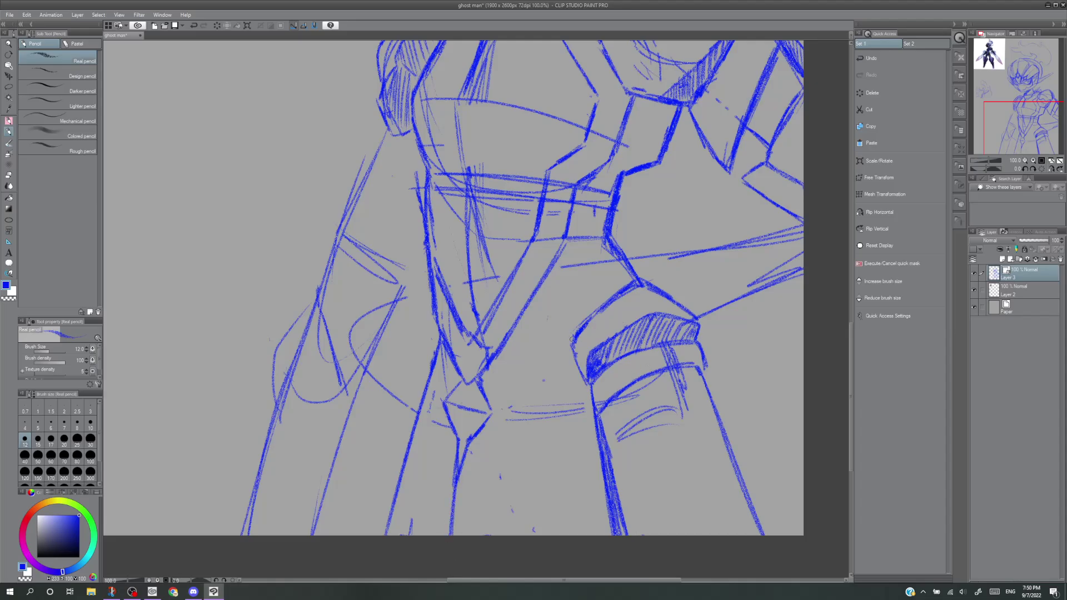
mouse_move(487, 425)
mouse_down()
mouse_move(488, 406)
mouse_move(483, 431)
mouse_up()
key(ctrl+z)
key(ctrl+z)
Flip the canvas view horizontally and refine the diamond's outer corner and the spike beneath it.
click(1052, 169)
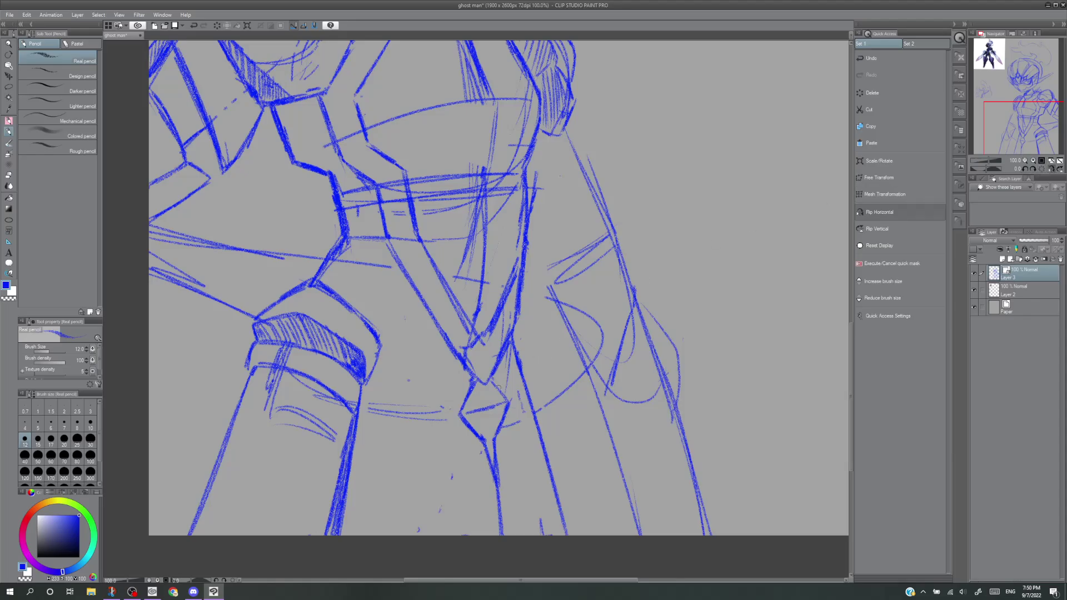
mouse_move(492, 380)
mouse_down()
mouse_move(513, 406)
mouse_move(489, 446)
mouse_up()
key(ctrl+z)
mouse_move(510, 409)
mouse_down()
mouse_move(492, 448)
mouse_move(496, 475)
mouse_up()
drag(494, 439, 496, 476)
key(e)
drag(494, 436, 497, 479)
key(ctrl+z)
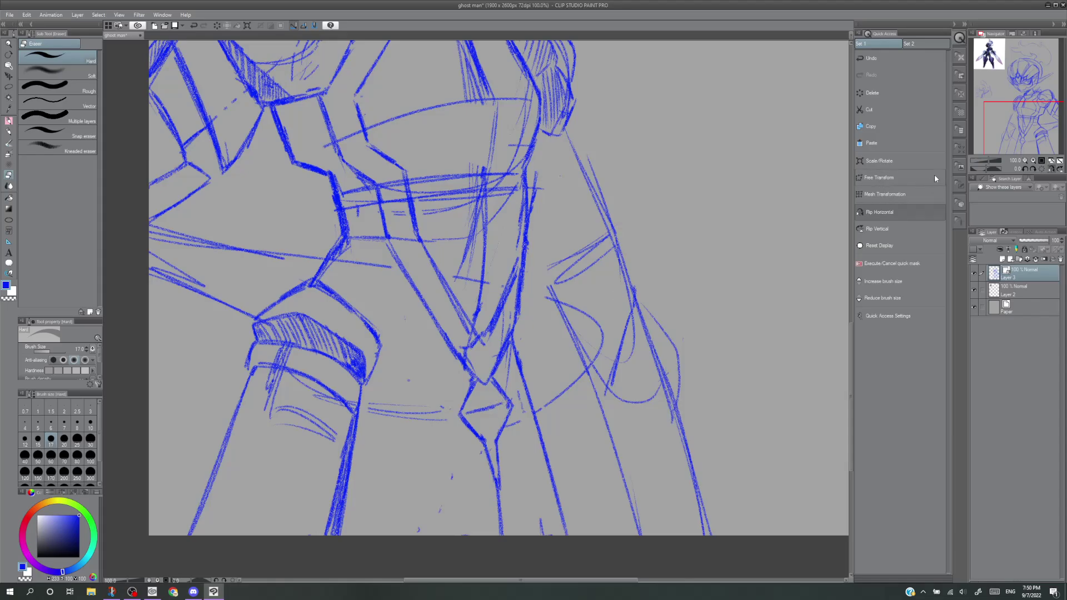
drag(1028, 133, 1028, 113)
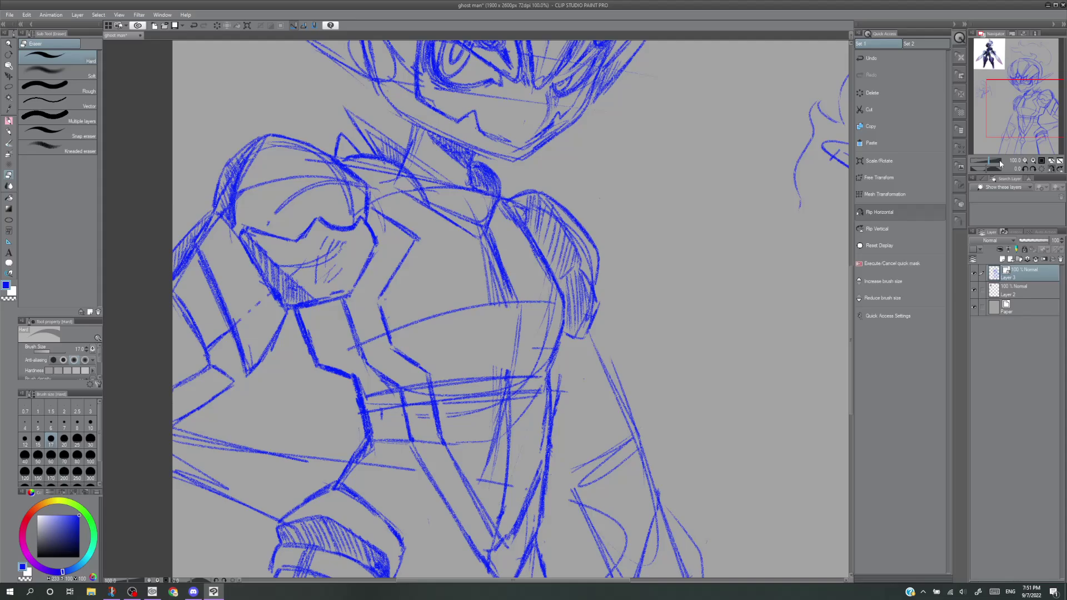
drag(1009, 149, 1012, 142)
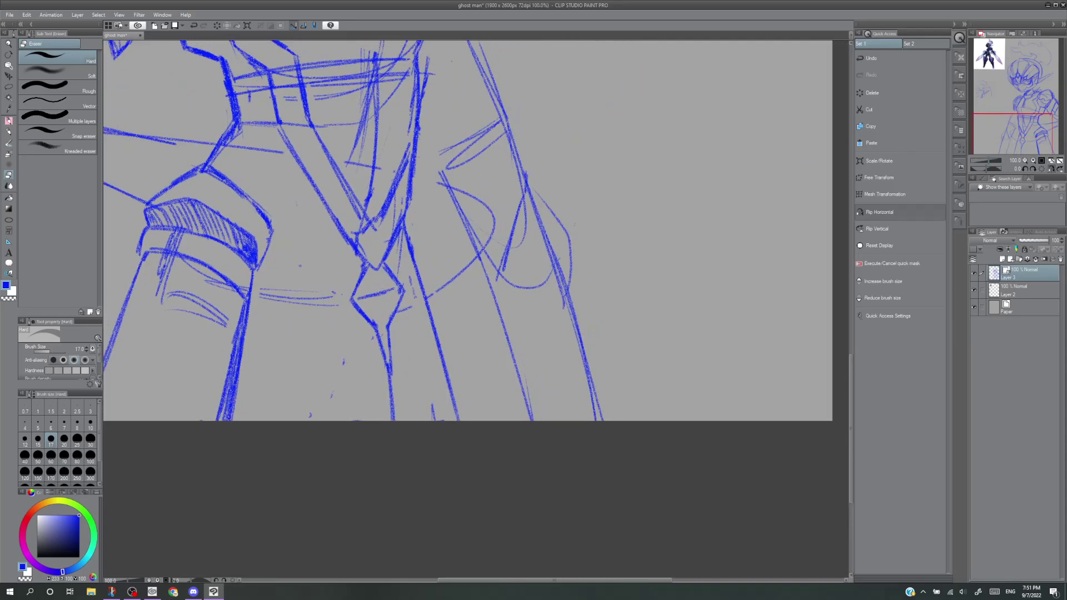